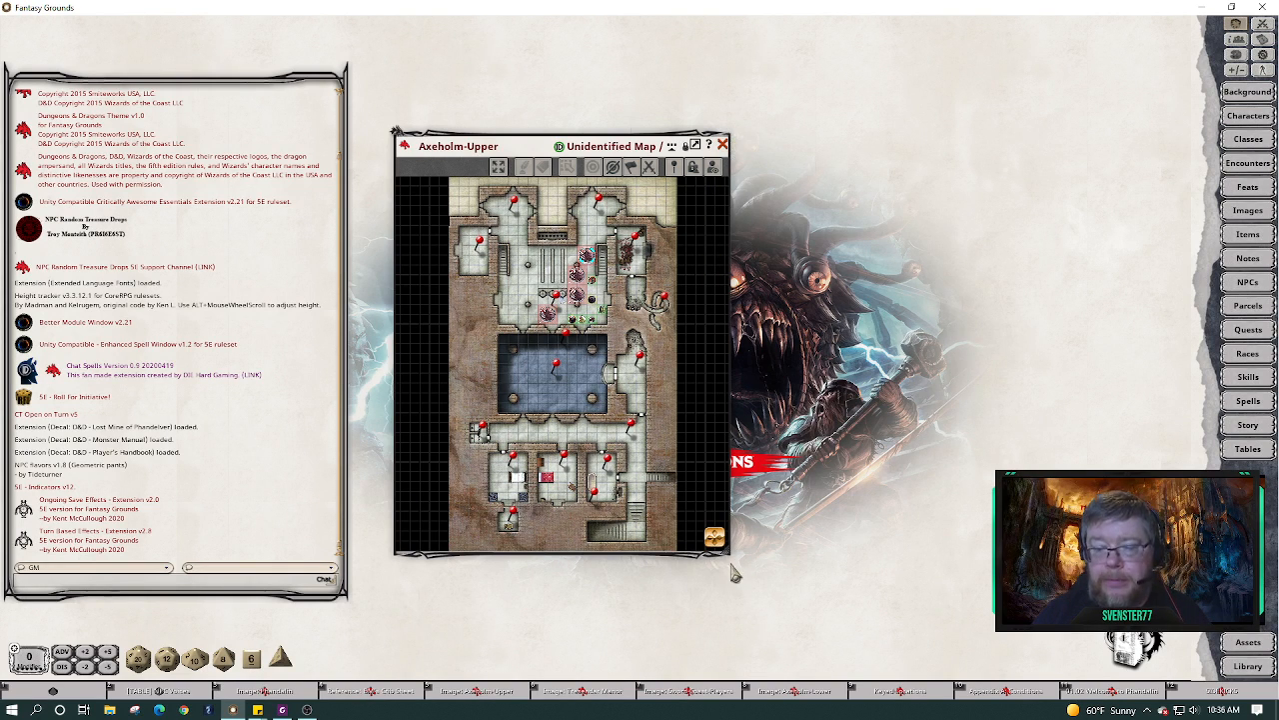
Enlarge the Axeholm-Upper map window and examine the main hall and the rubble-strewn room east of it.
{"action": "left_click_drag", "start_coordinate": [733, 553], "coordinate": [877, 655]}
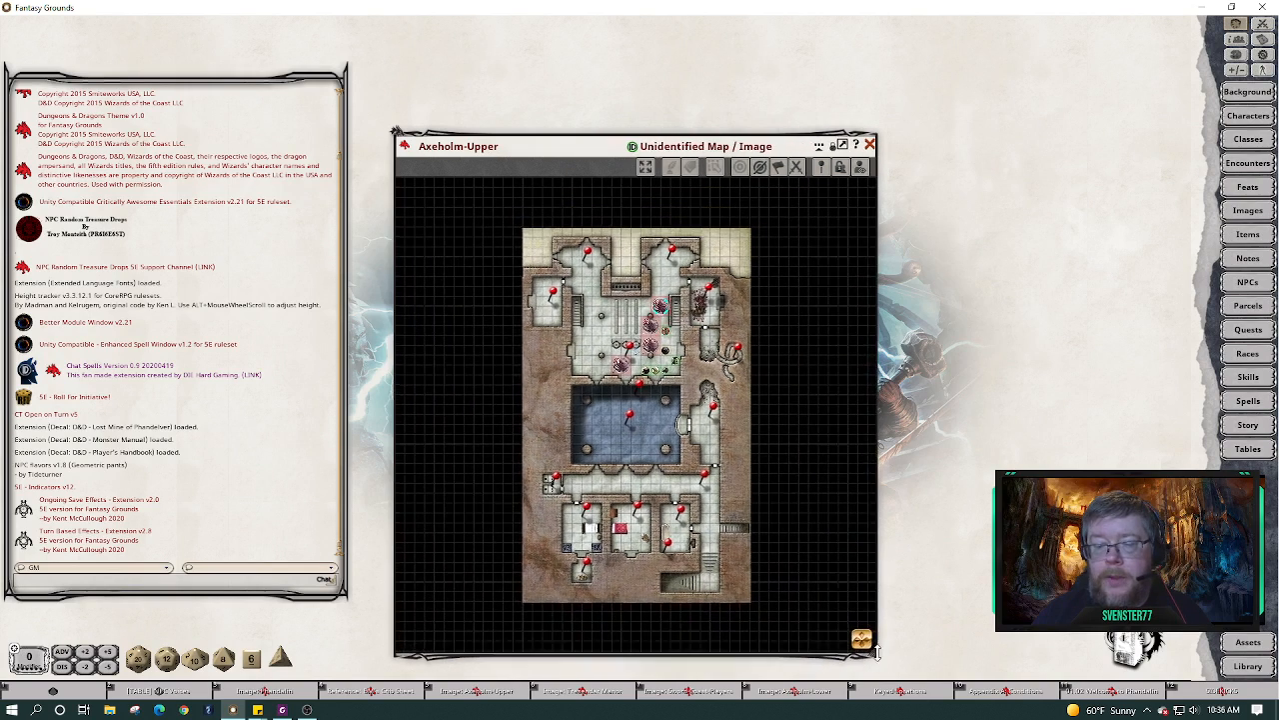
{"action": "scroll", "coordinate": [566, 406], "scroll_direction": "up", "scroll_amount": 2}
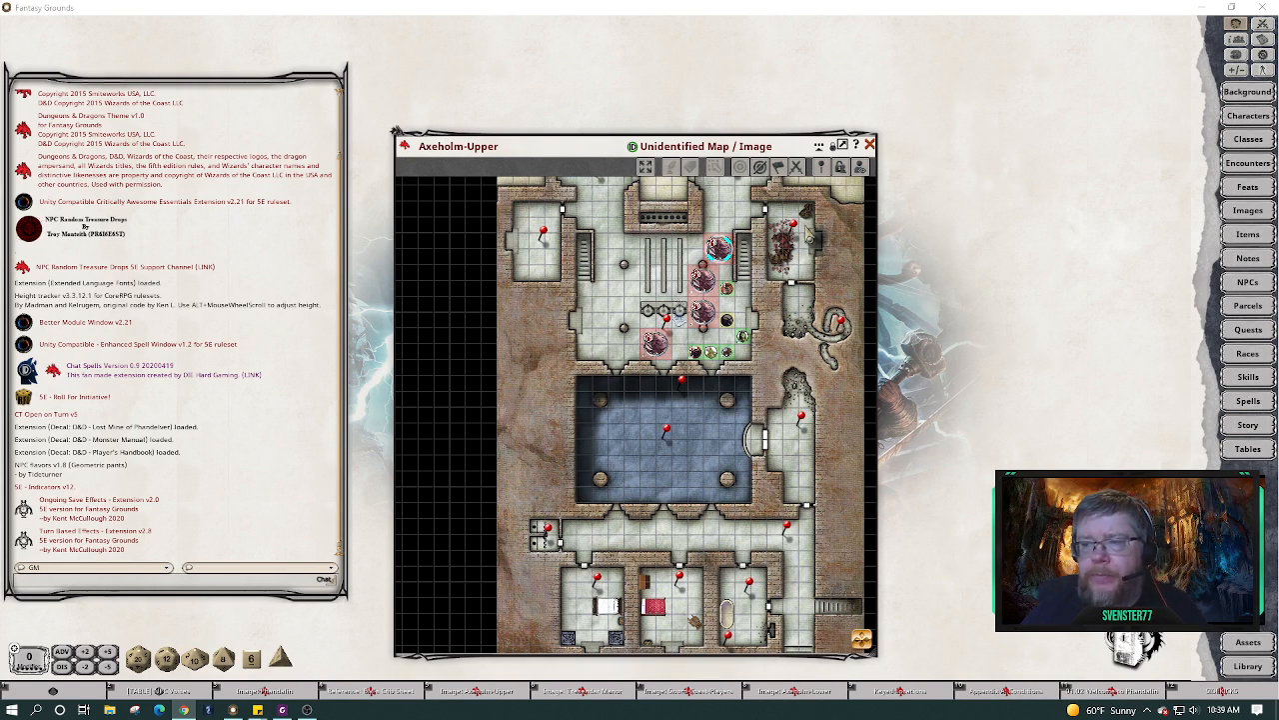
{"action": "scroll", "coordinate": [834, 210], "scroll_direction": "up", "scroll_amount": 5}
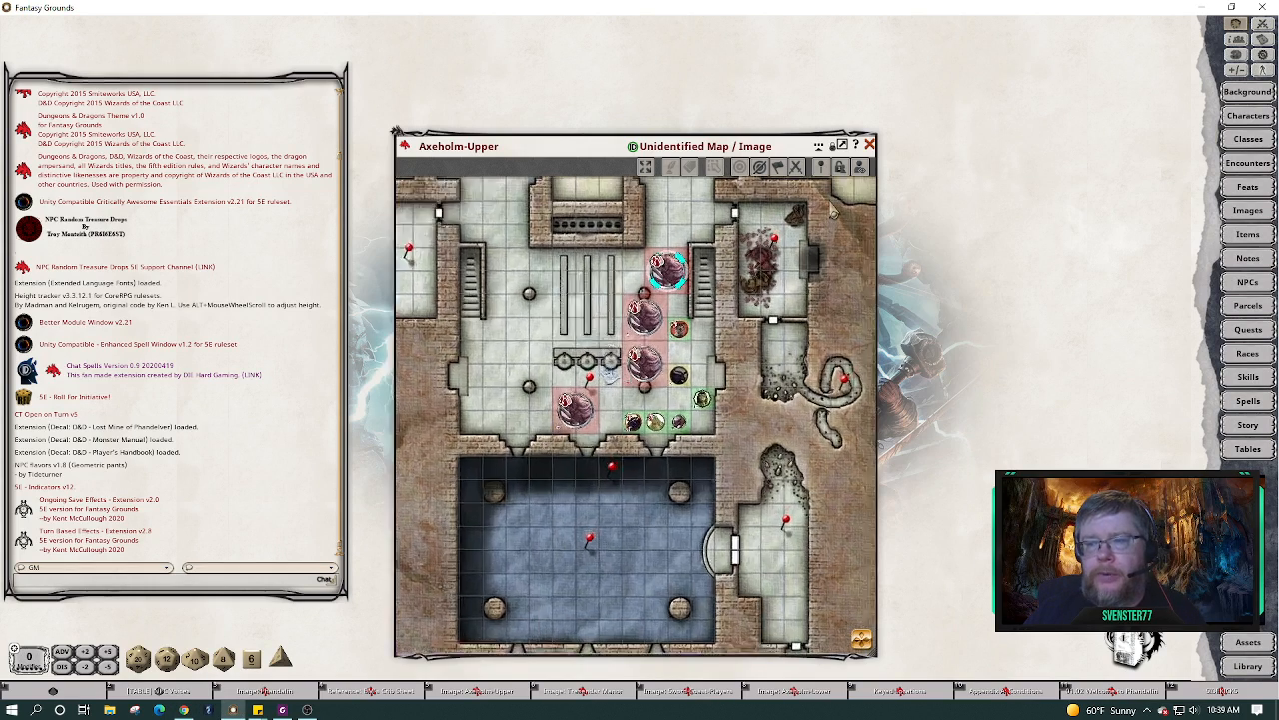
{"action": "scroll", "coordinate": [834, 210], "scroll_direction": "up", "scroll_amount": 2}
{"action": "scroll", "coordinate": [786, 257], "scroll_direction": "up", "scroll_amount": 2}
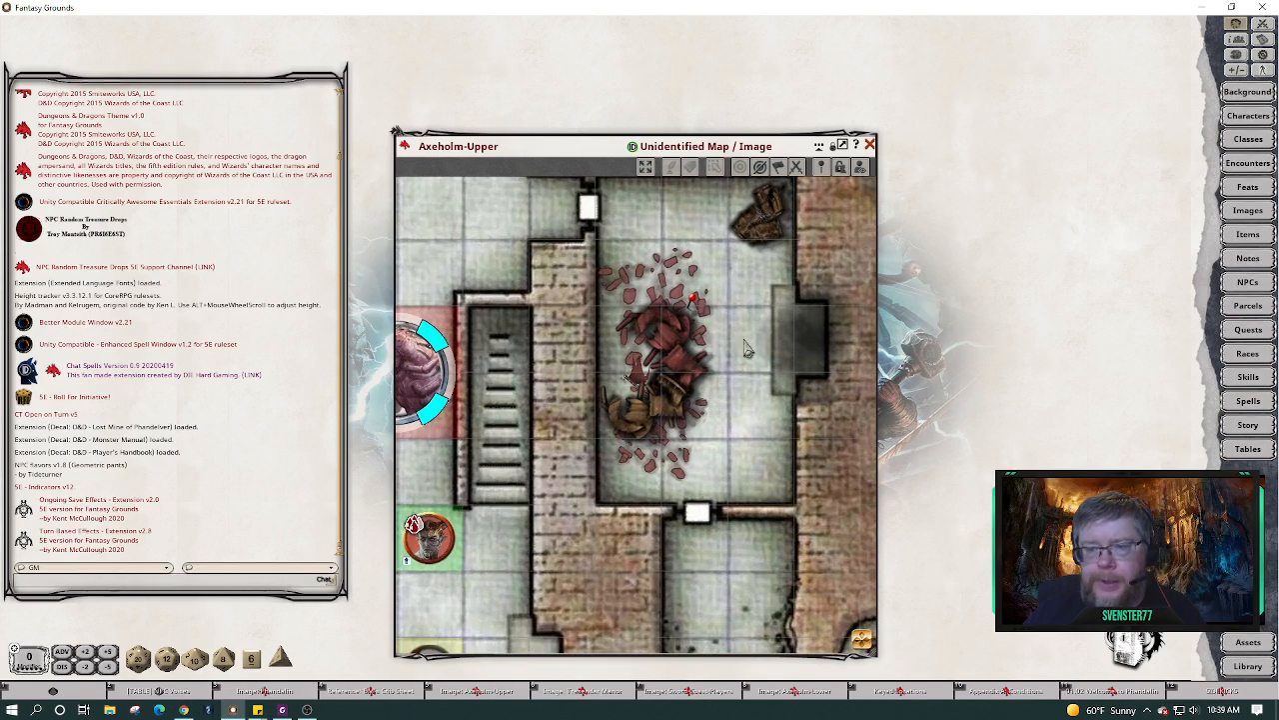
{"action": "scroll", "coordinate": [712, 330], "scroll_direction": "down", "scroll_amount": 3}
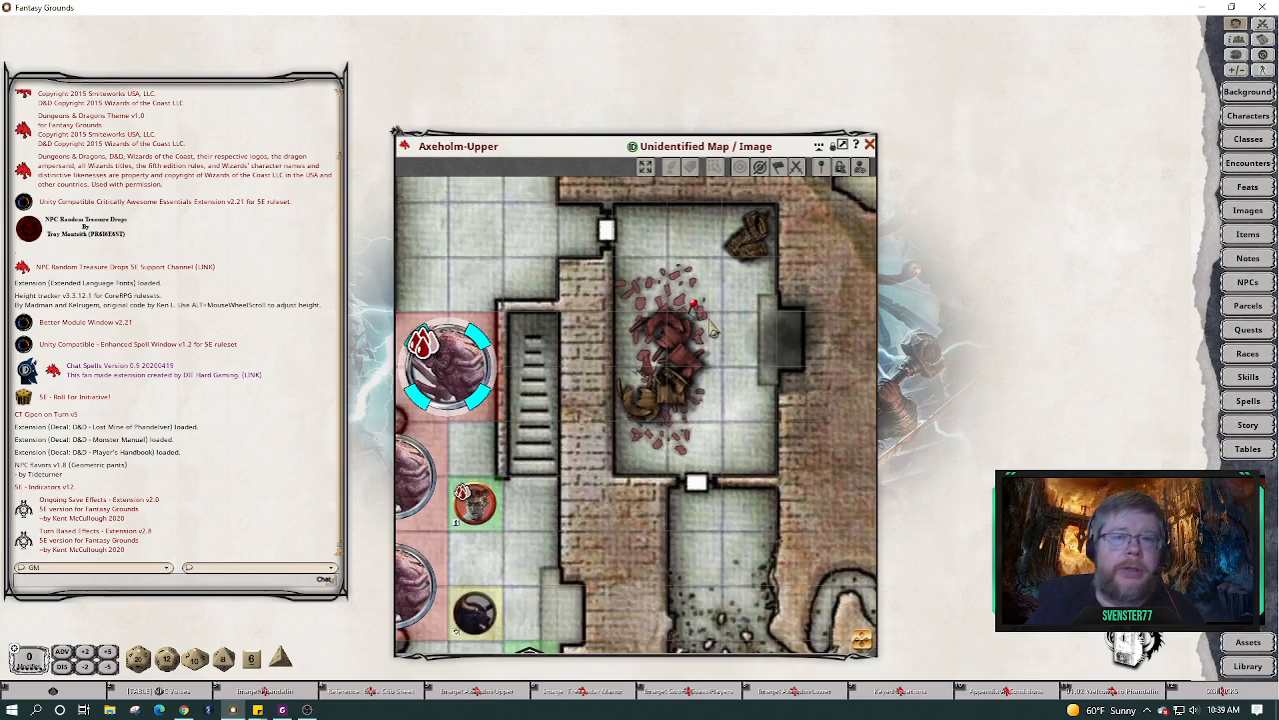
{"action": "scroll", "coordinate": [713, 330], "scroll_direction": "down", "scroll_amount": 2}
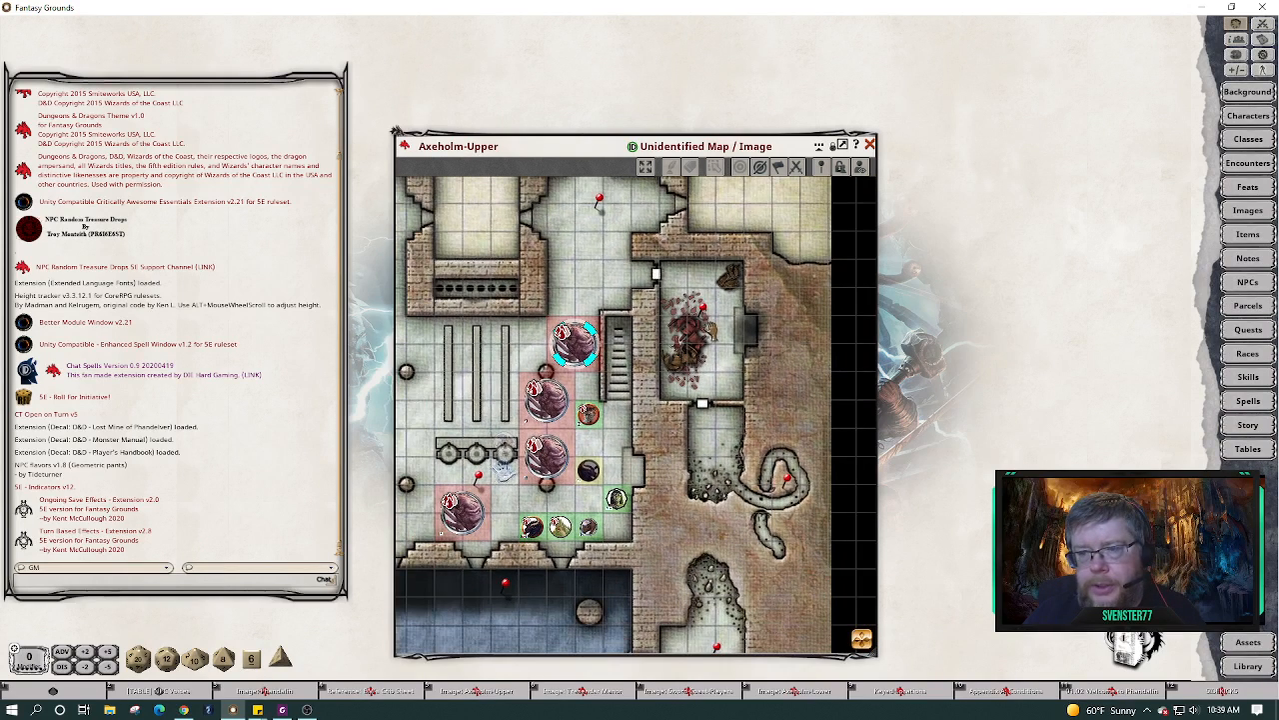
{"action": "scroll", "coordinate": [708, 335], "scroll_direction": "down", "scroll_amount": 2}
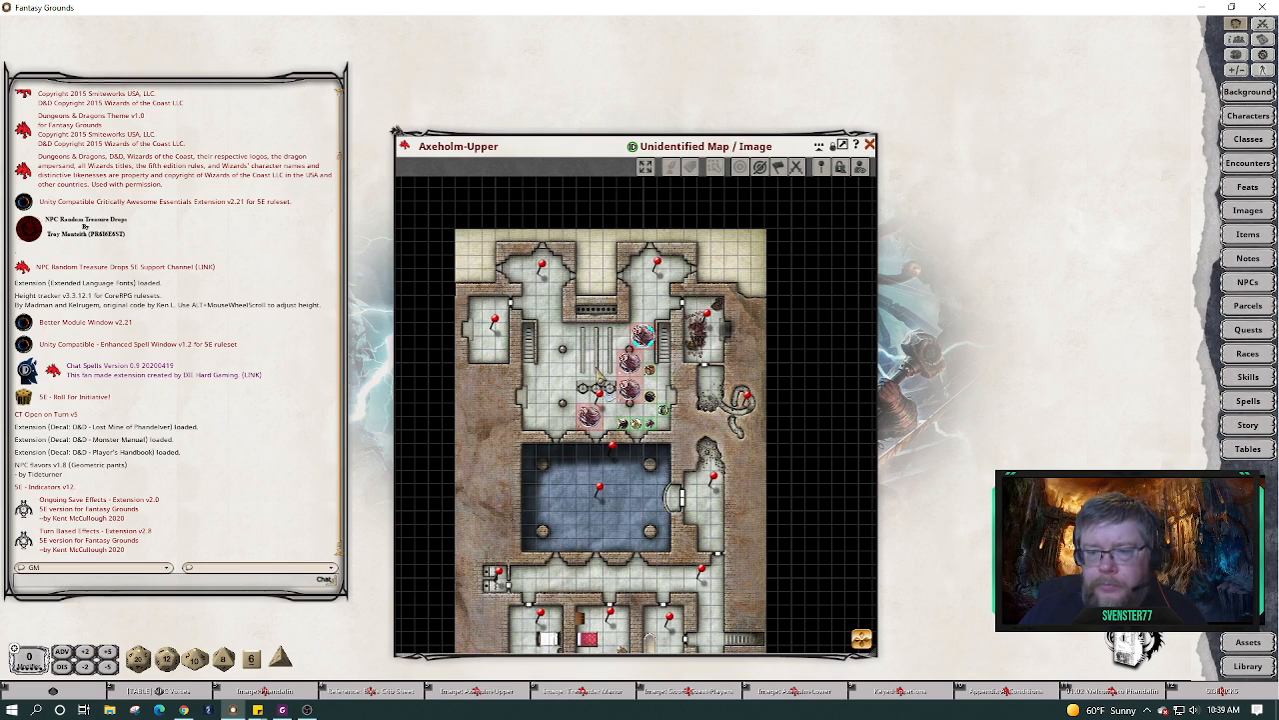
{"action": "scroll", "coordinate": [598, 373], "scroll_direction": "up", "scroll_amount": 1}
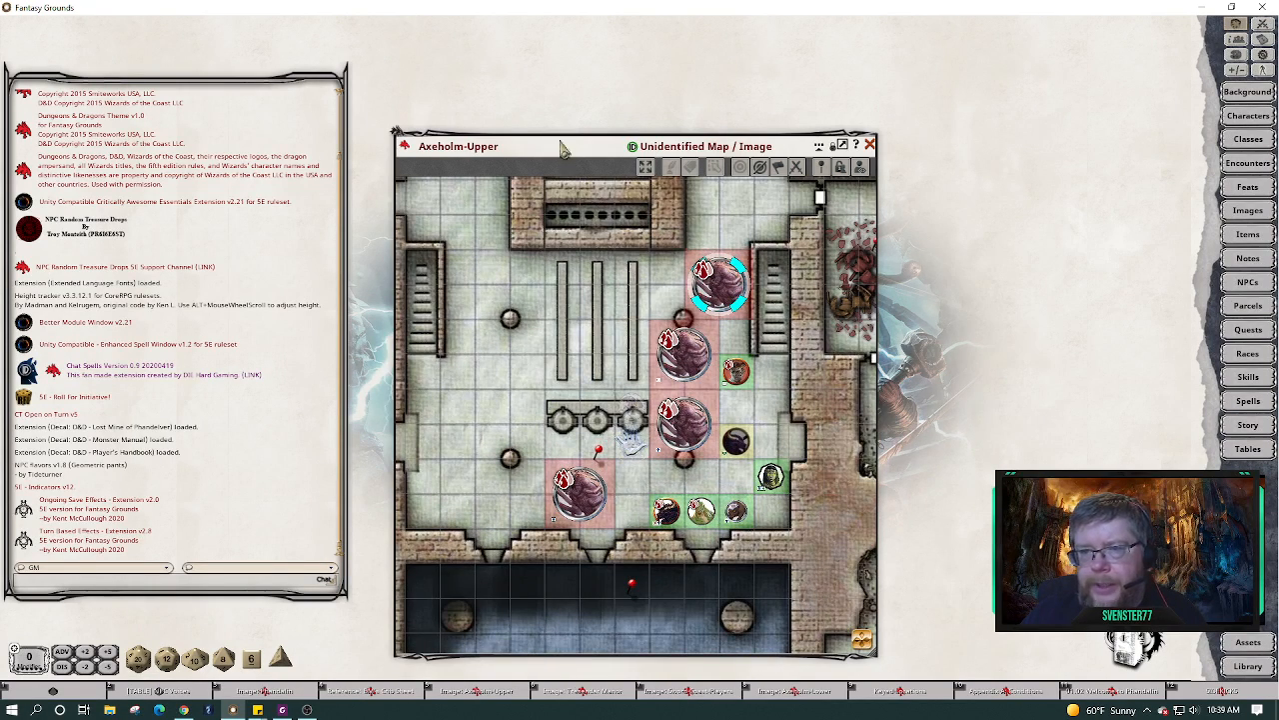
Open the A22. Upper Bastion note from its map pin and place it beside the repositioned map.
{"action": "left_click_drag", "start_coordinate": [562, 148], "coordinate": [518, 20]}
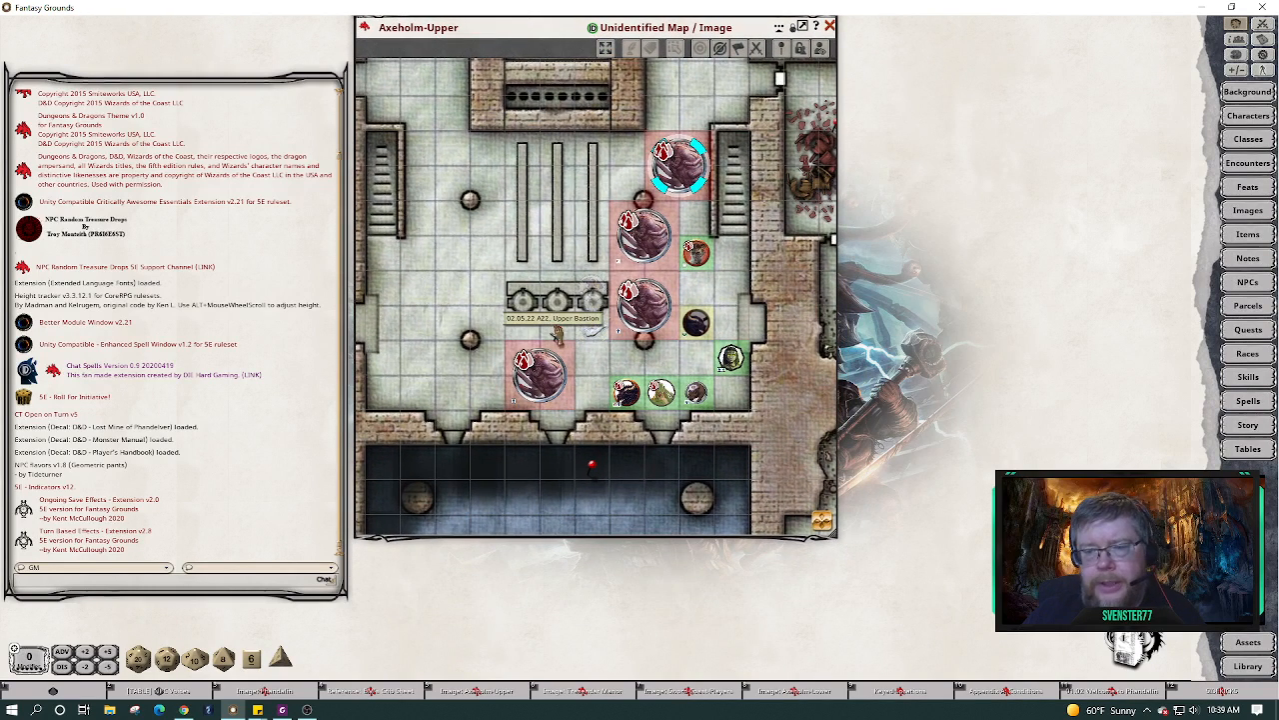
{"action": "left_click", "coordinate": [557, 335]}
{"action": "left_click_drag", "start_coordinate": [680, 134], "coordinate": [1054, 68]}
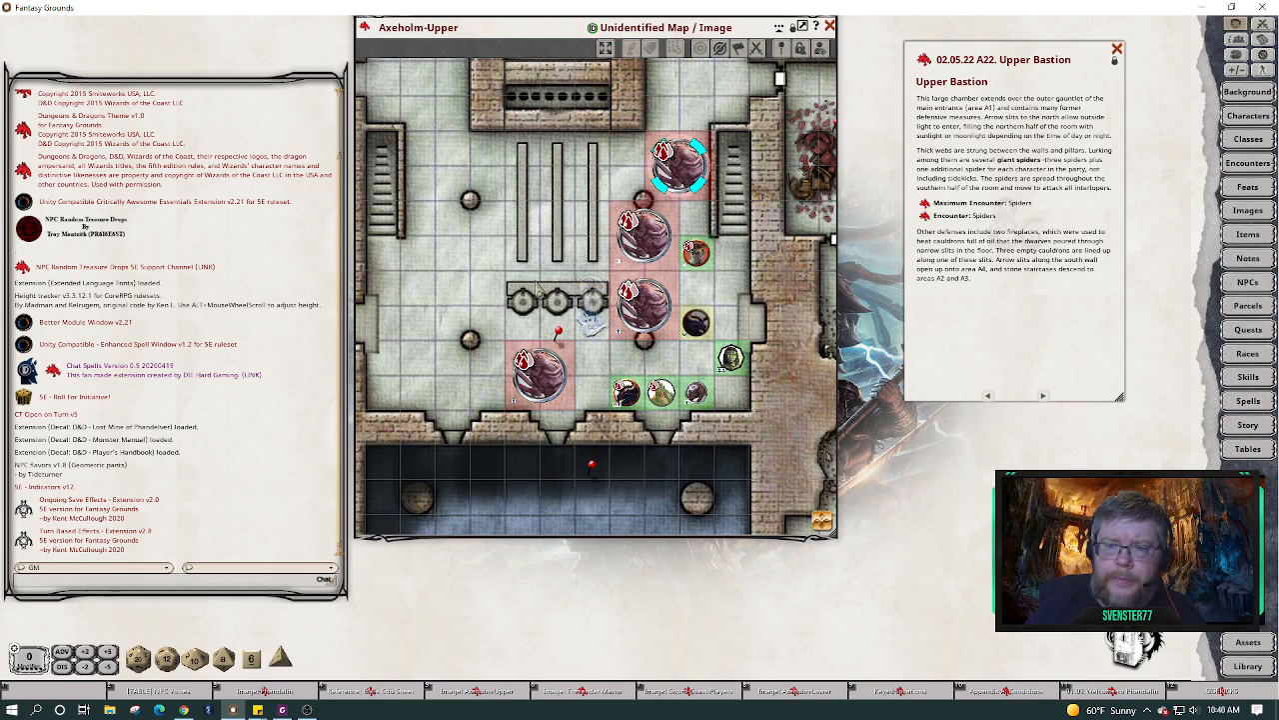
{"action": "scroll", "coordinate": [536, 283], "scroll_direction": "down", "scroll_amount": 1}
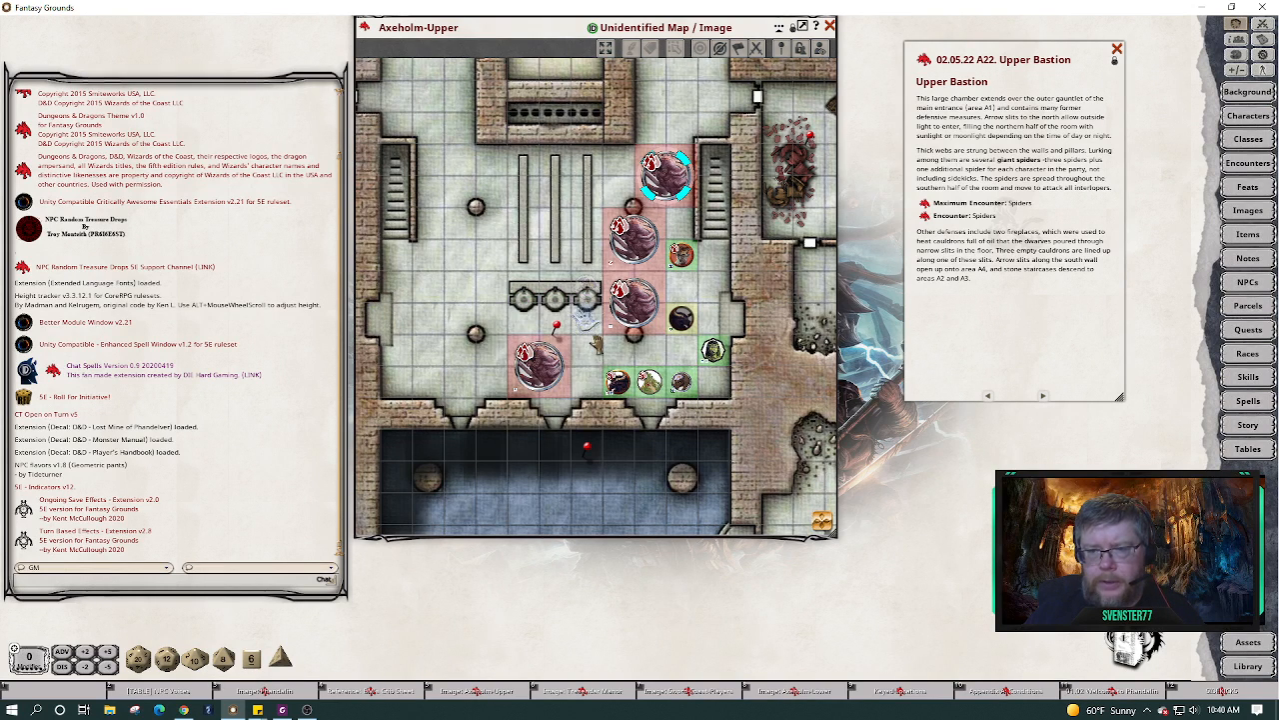
{"action": "scroll", "coordinate": [597, 344], "scroll_direction": "up", "scroll_amount": 2}
{"action": "scroll", "coordinate": [597, 345], "scroll_direction": "down", "scroll_amount": 2}
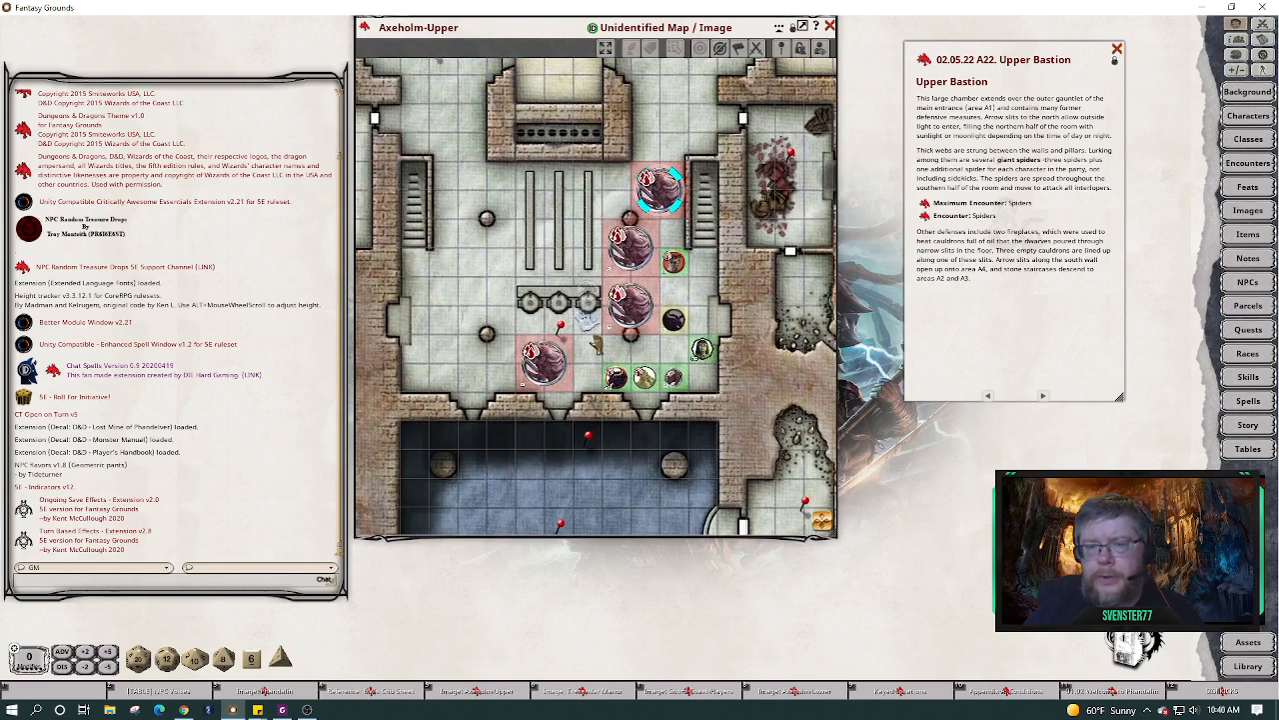
Search all asset types for "web".
{"action": "left_click", "coordinate": [1242, 652]}
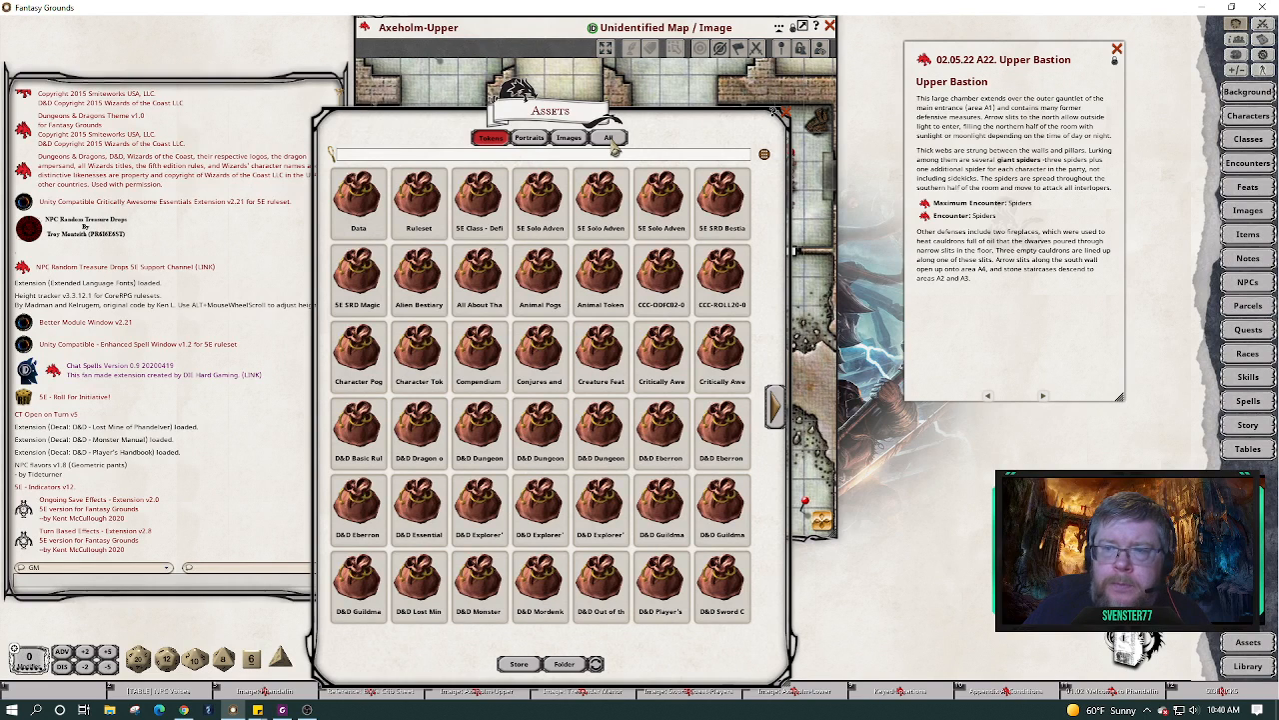
{"action": "left_click", "coordinate": [612, 142]}
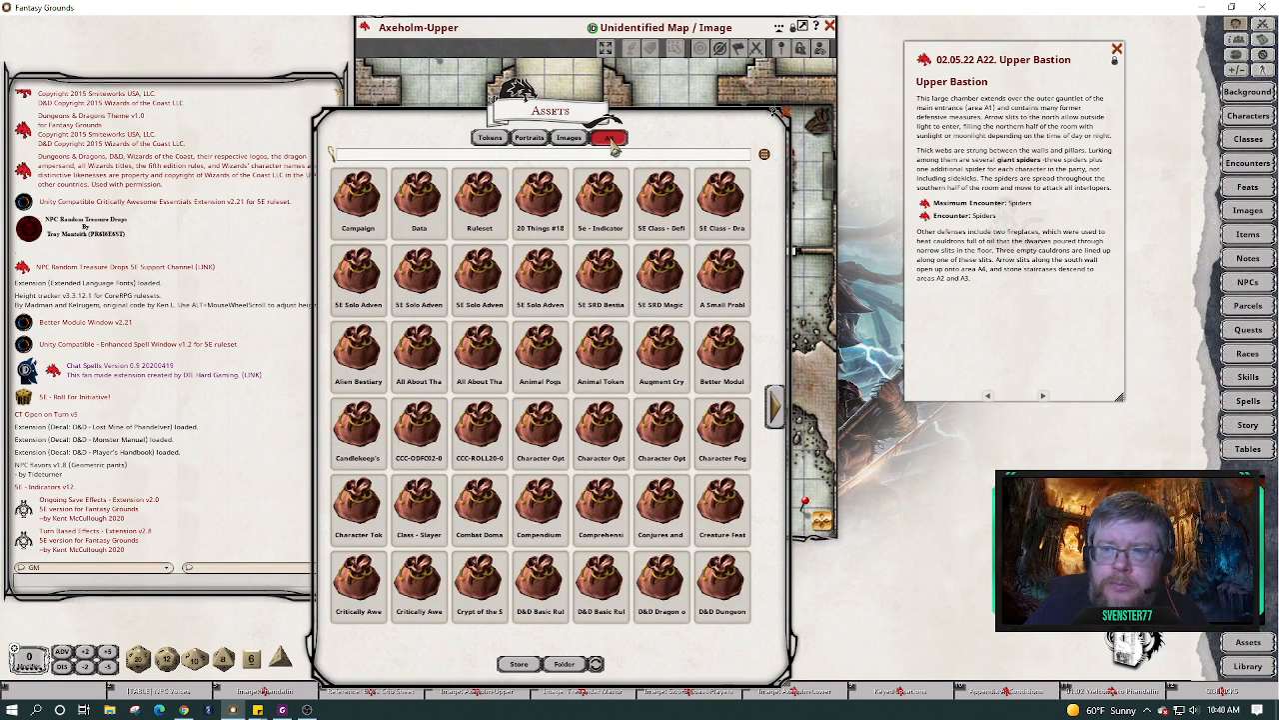
{"action": "left_click", "coordinate": [473, 157]}
{"action": "type", "text": "web"}
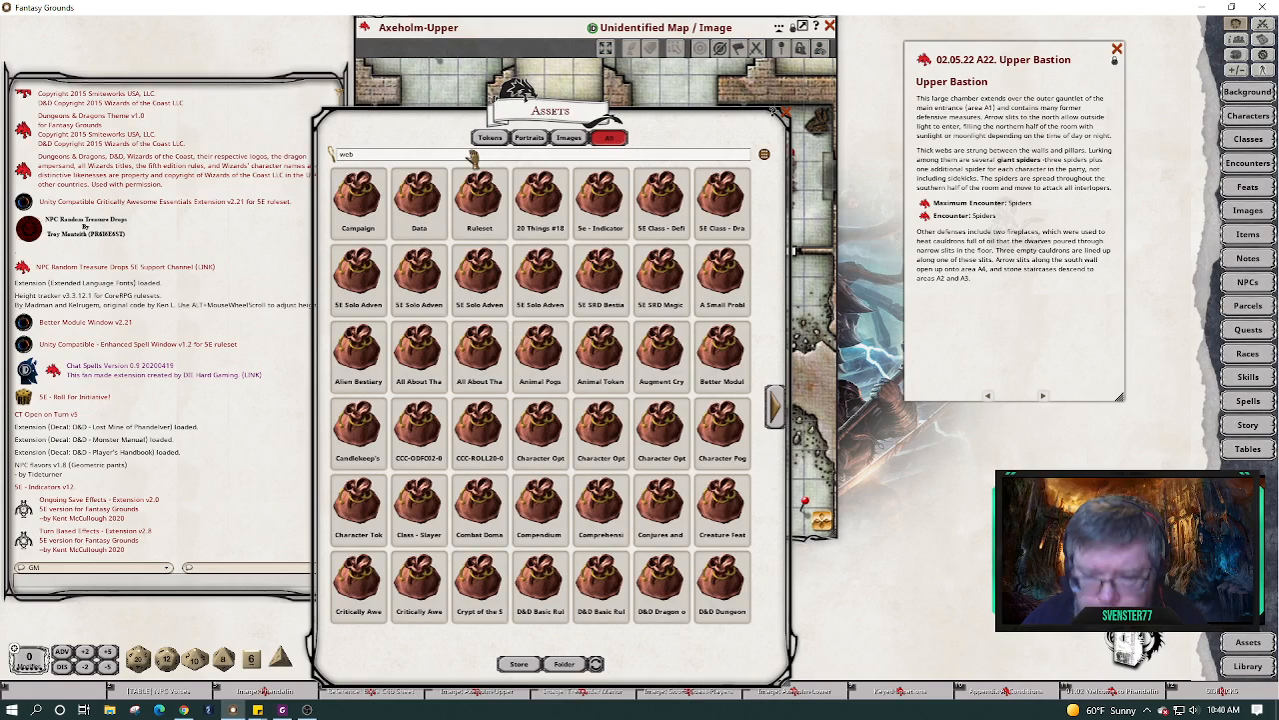
{"action": "key", "text": "Return"}
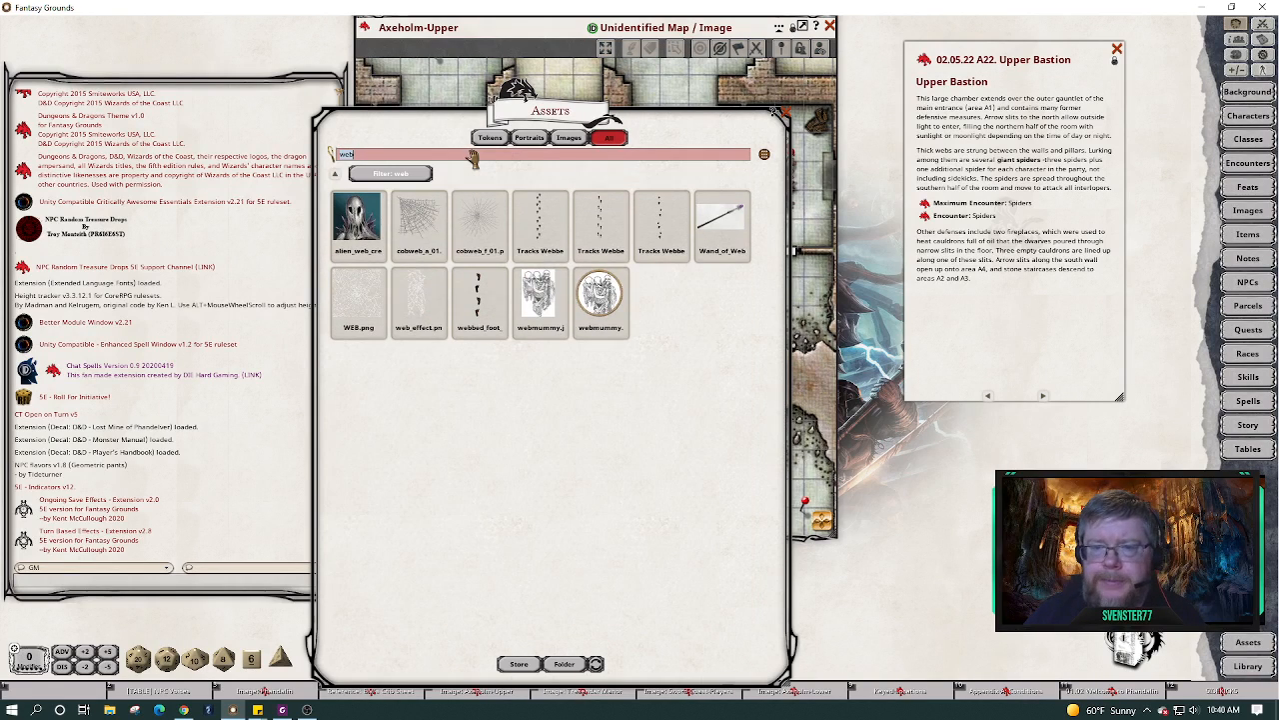
Arrange the map and the asset browser side by side, with the map's layer tools shown and its window enlarged.
{"action": "left_click_drag", "start_coordinate": [418, 137], "coordinate": [845, 95]}
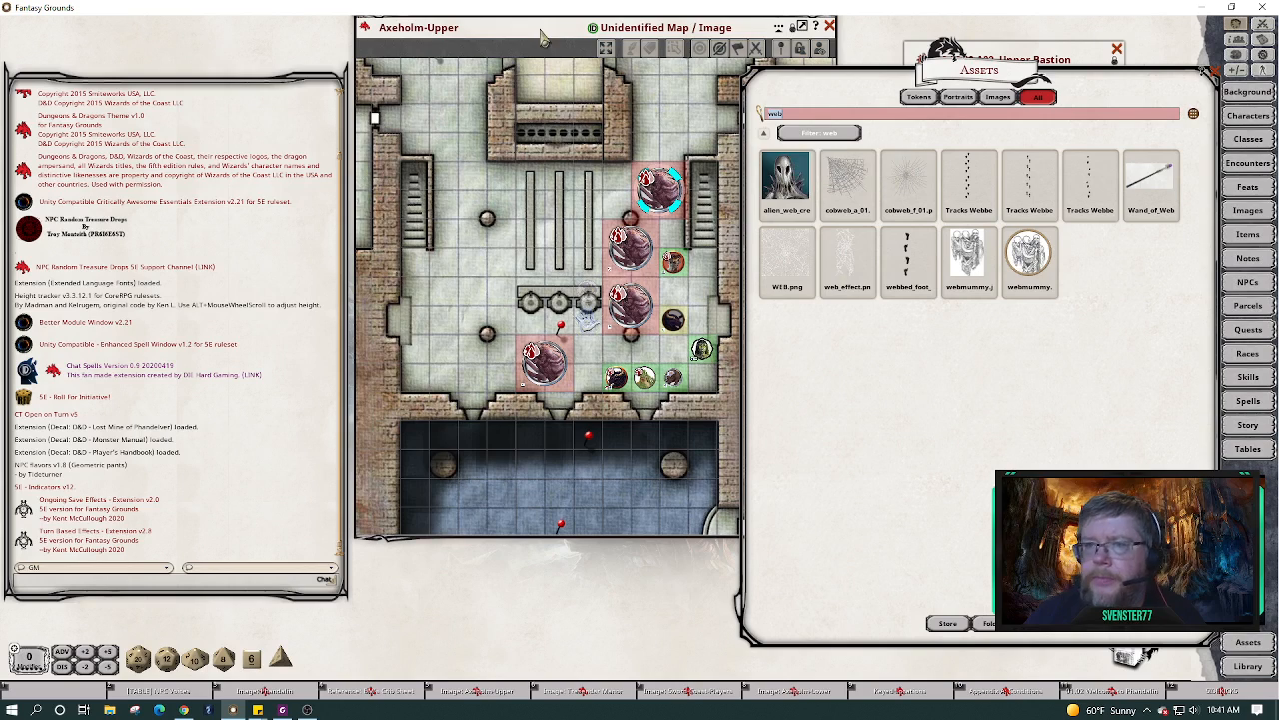
{"action": "left_click_drag", "start_coordinate": [574, 45], "coordinate": [245, 45]}
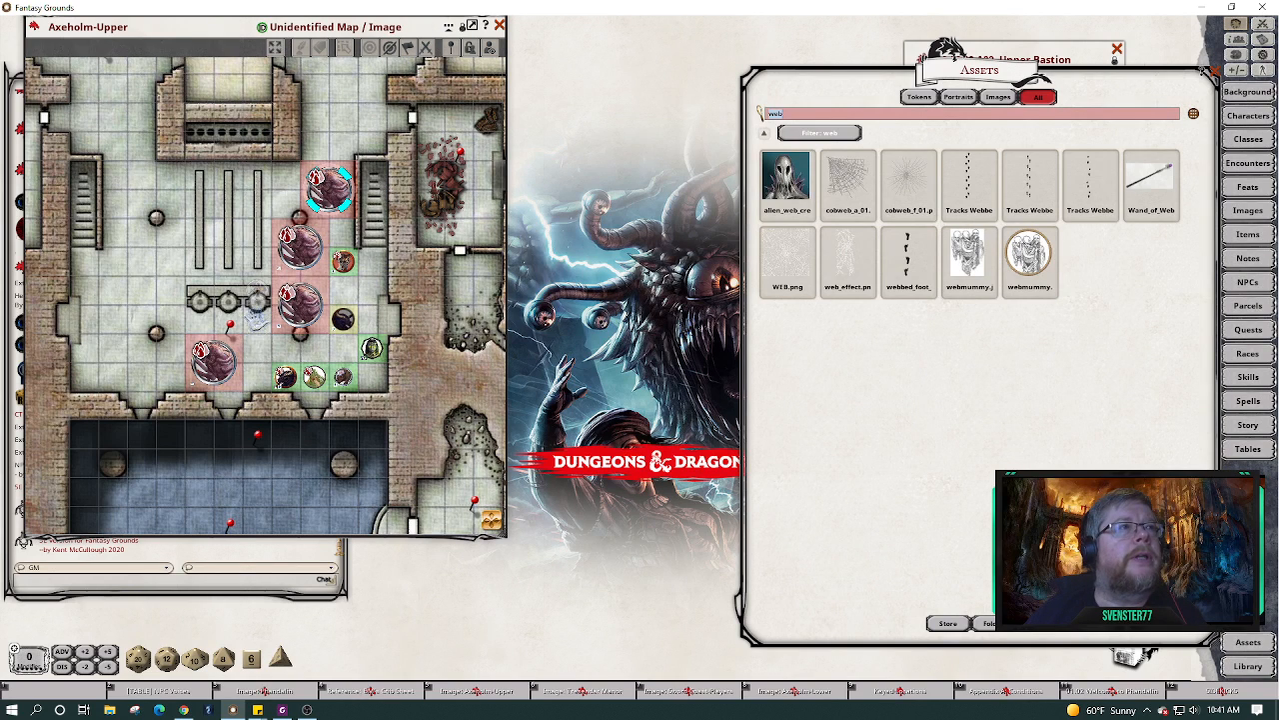
{"action": "key", "text": "alt+Tab"}
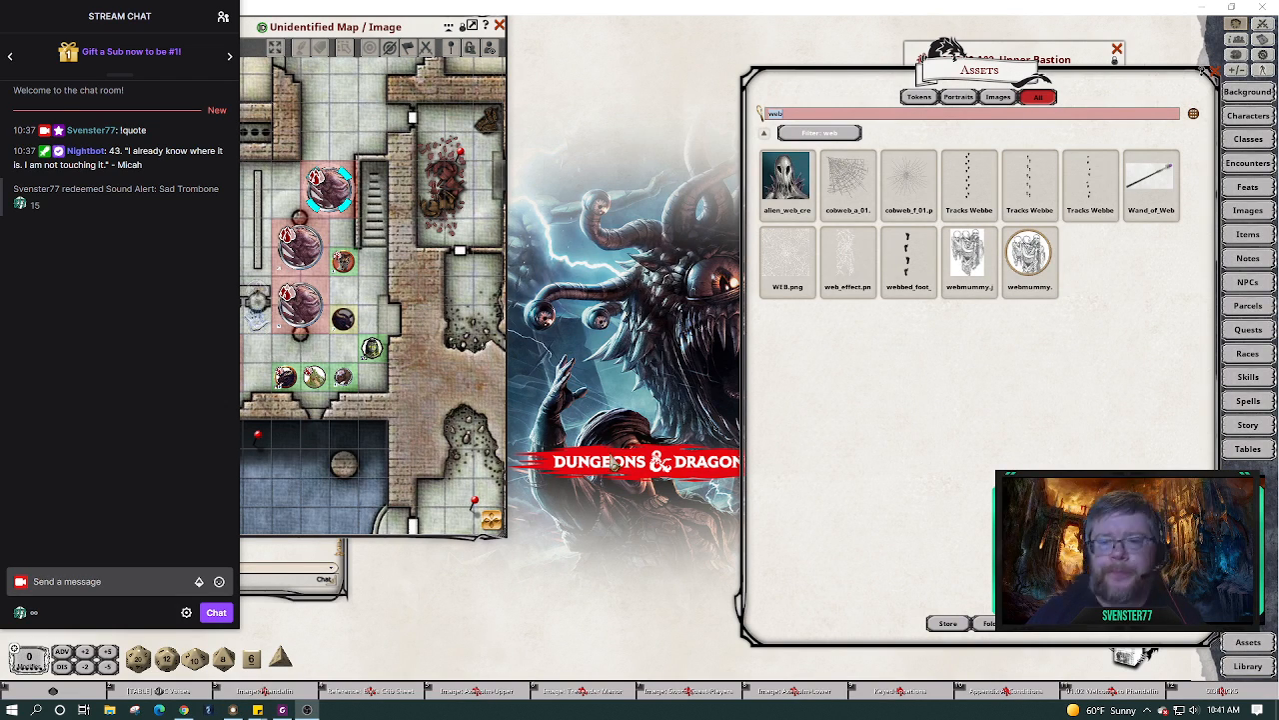
{"action": "key", "text": "alt+Tab"}
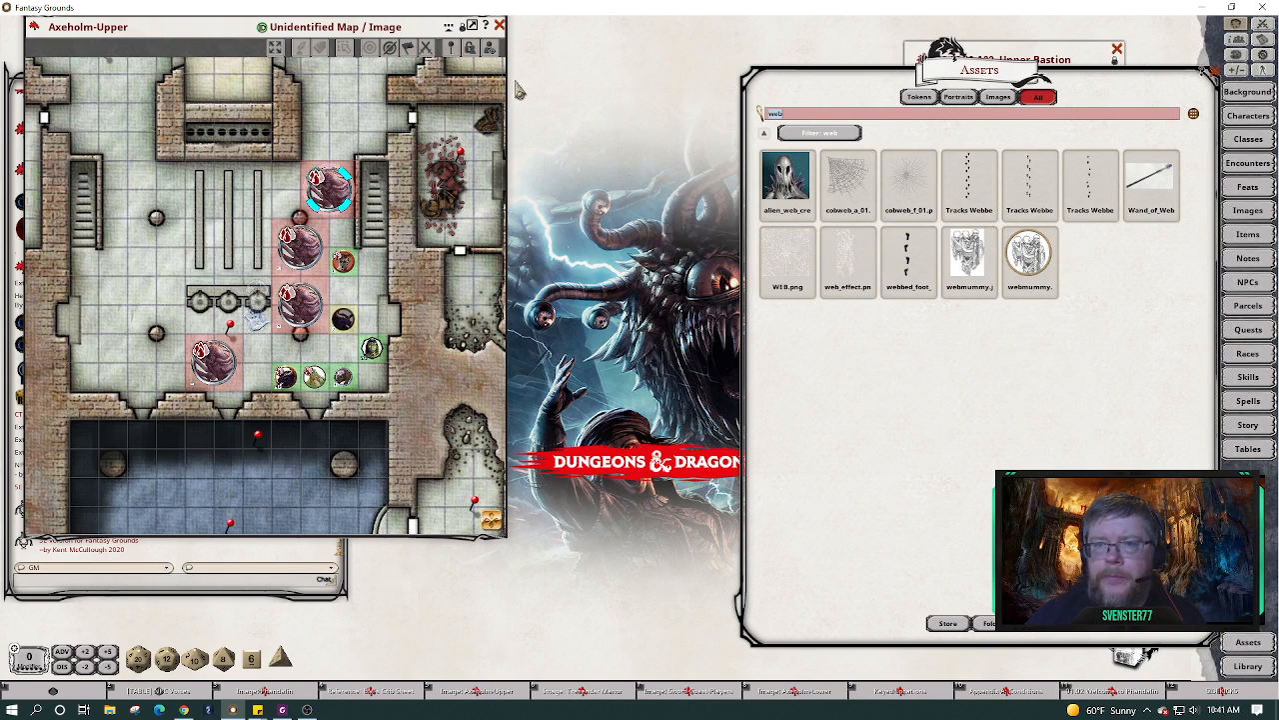
{"action": "left_click", "coordinate": [468, 28]}
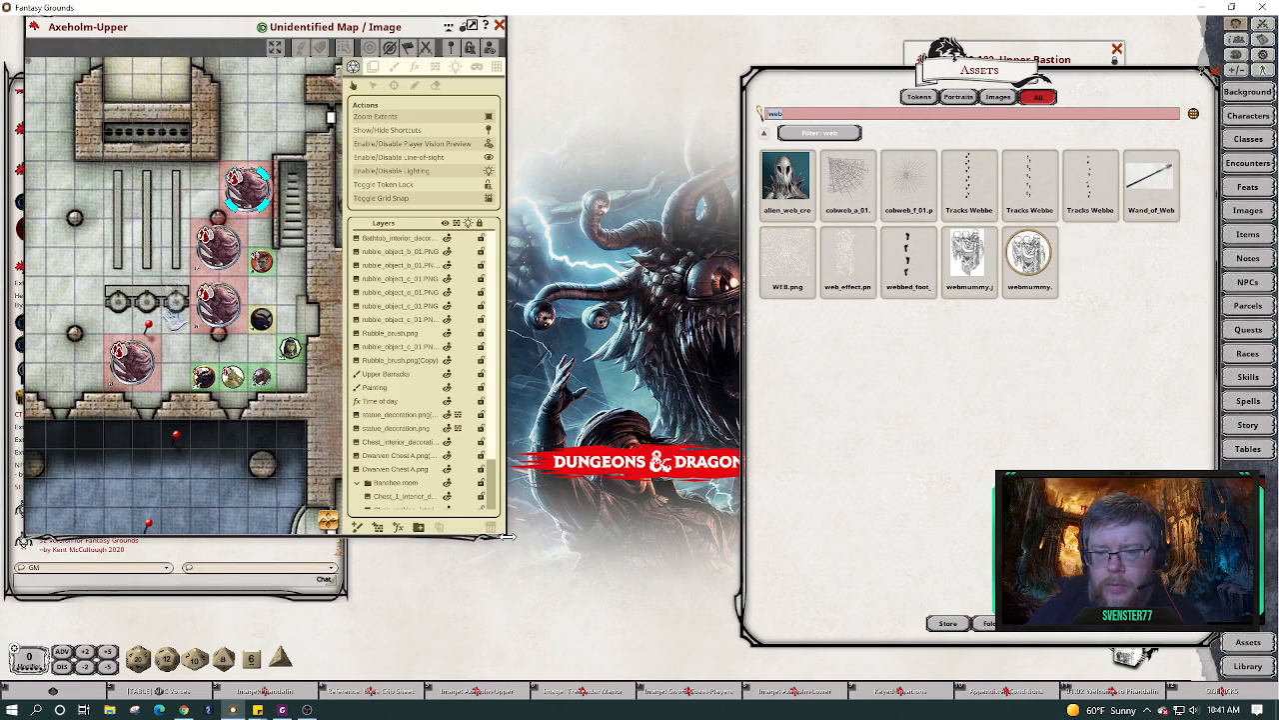
{"action": "left_click_drag", "start_coordinate": [506, 533], "coordinate": [743, 645]}
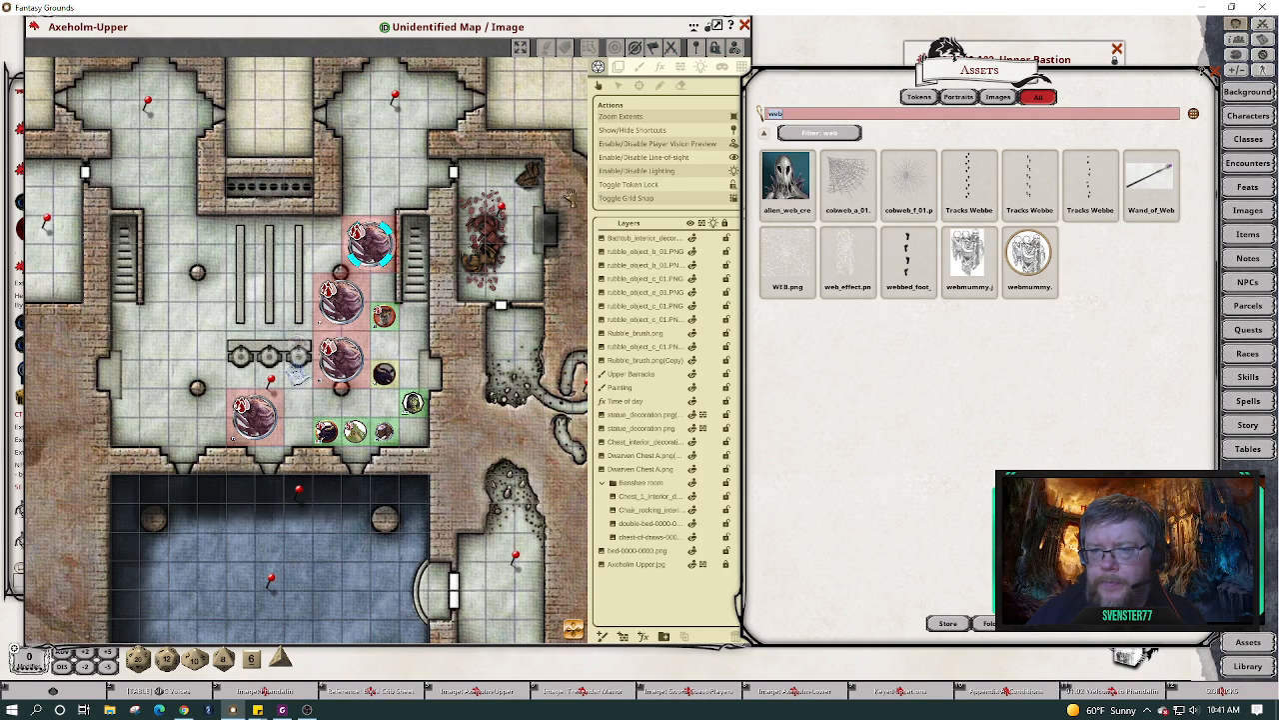
Check the A21. East Upper Barracks note and add a layer folder named "Upper barracks" to the map.
{"action": "left_click", "coordinate": [501, 209]}
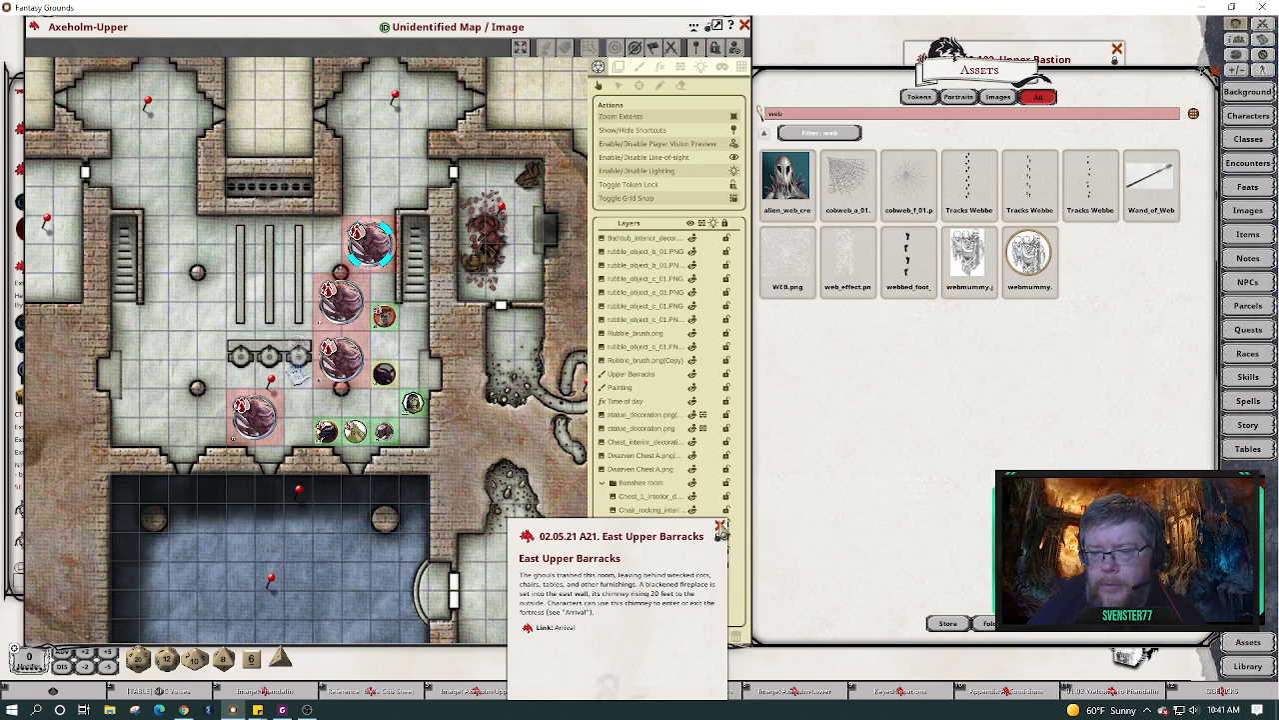
{"action": "left_click", "coordinate": [720, 525]}
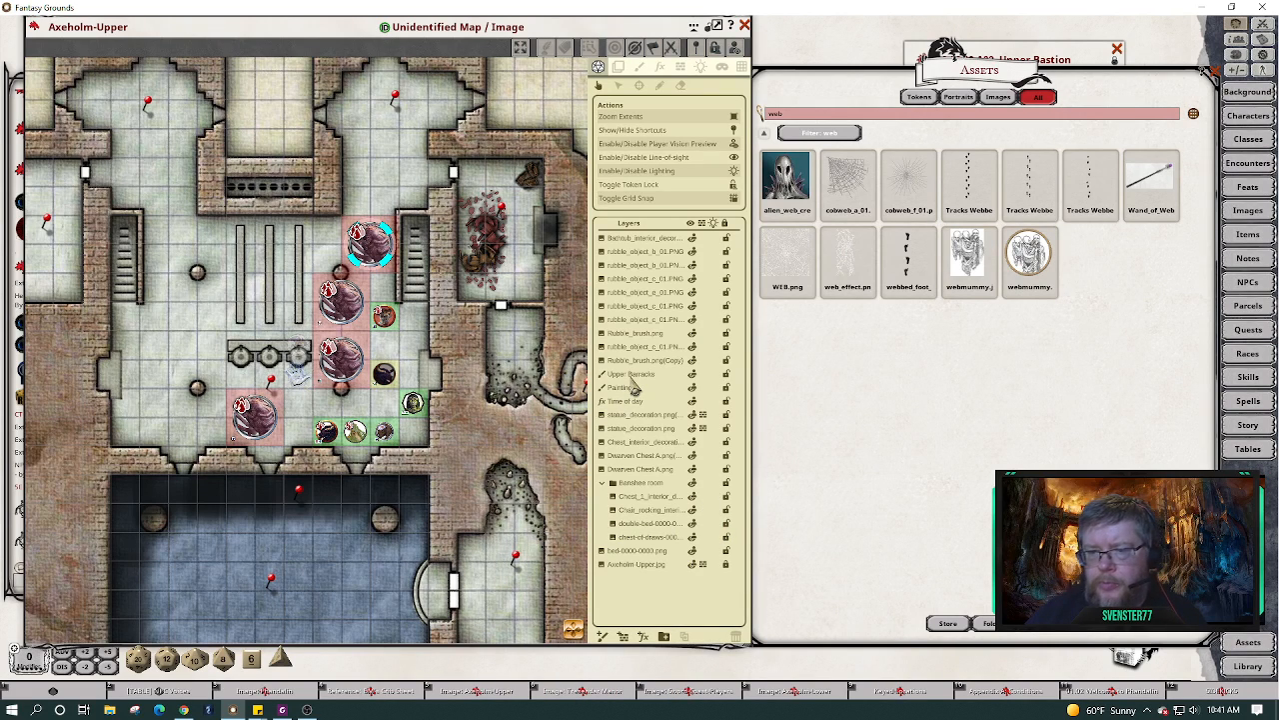
{"action": "left_click", "coordinate": [666, 640]}
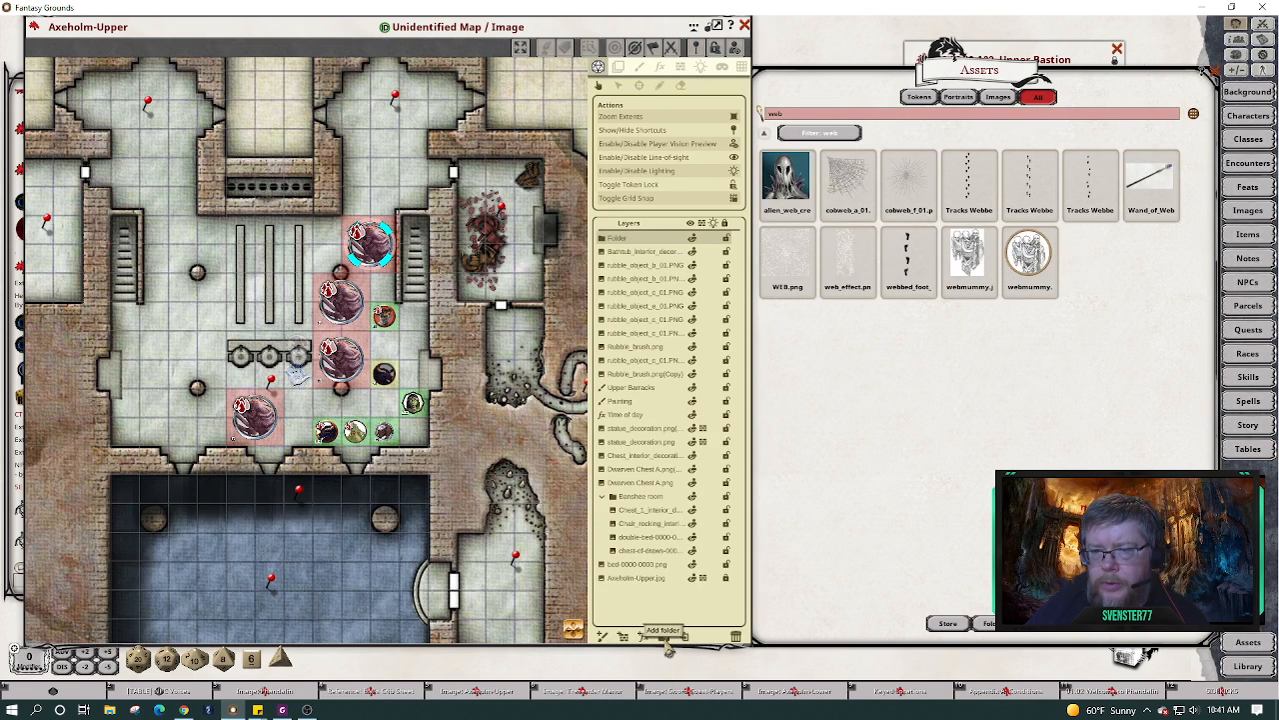
{"action": "double_click", "coordinate": [620, 241]}
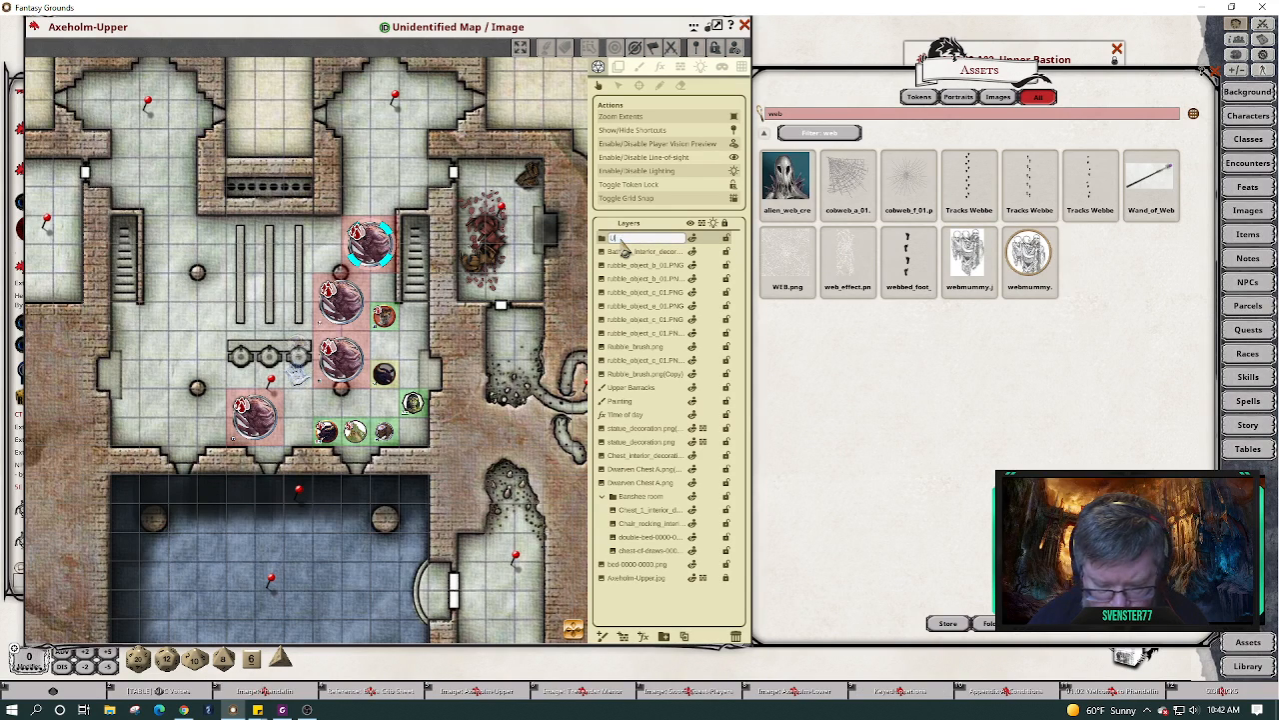
{"action": "type", "text": "Upper Barracks"}
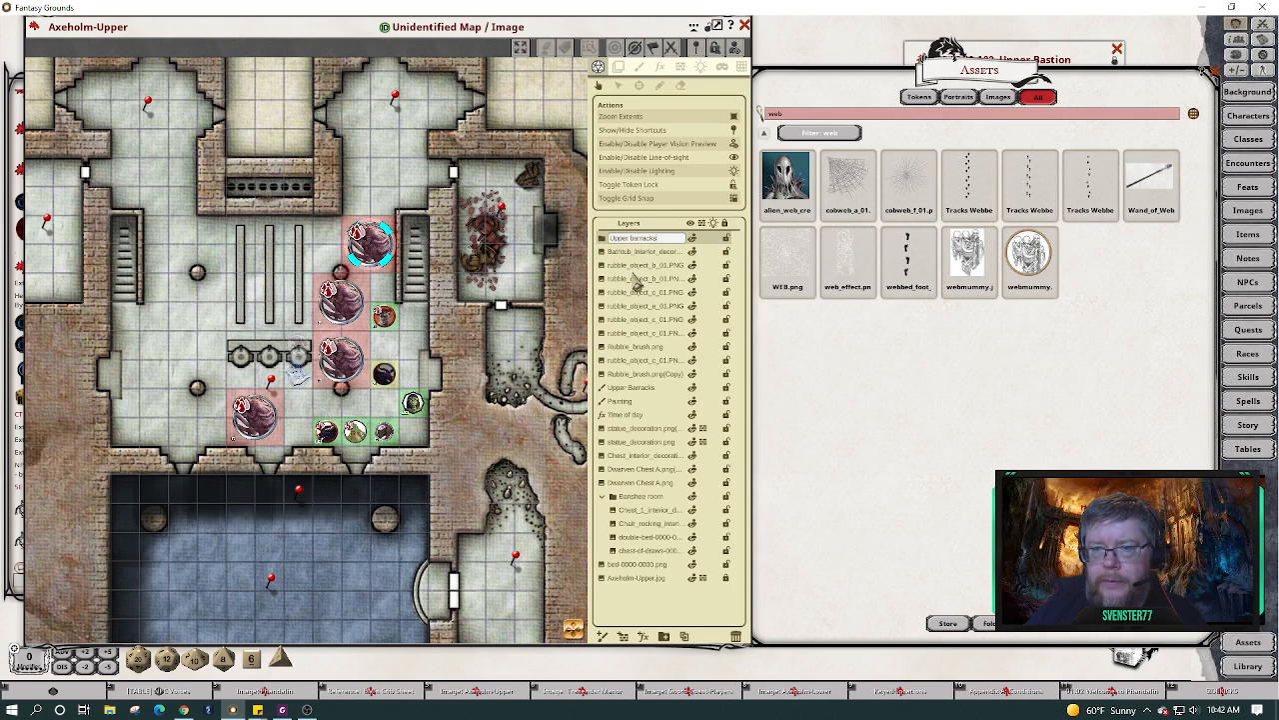
Move all the rubble layers into the Upper barracks folder, and collapse it and the Banshee room folder.
{"action": "left_click", "coordinate": [632, 266]}
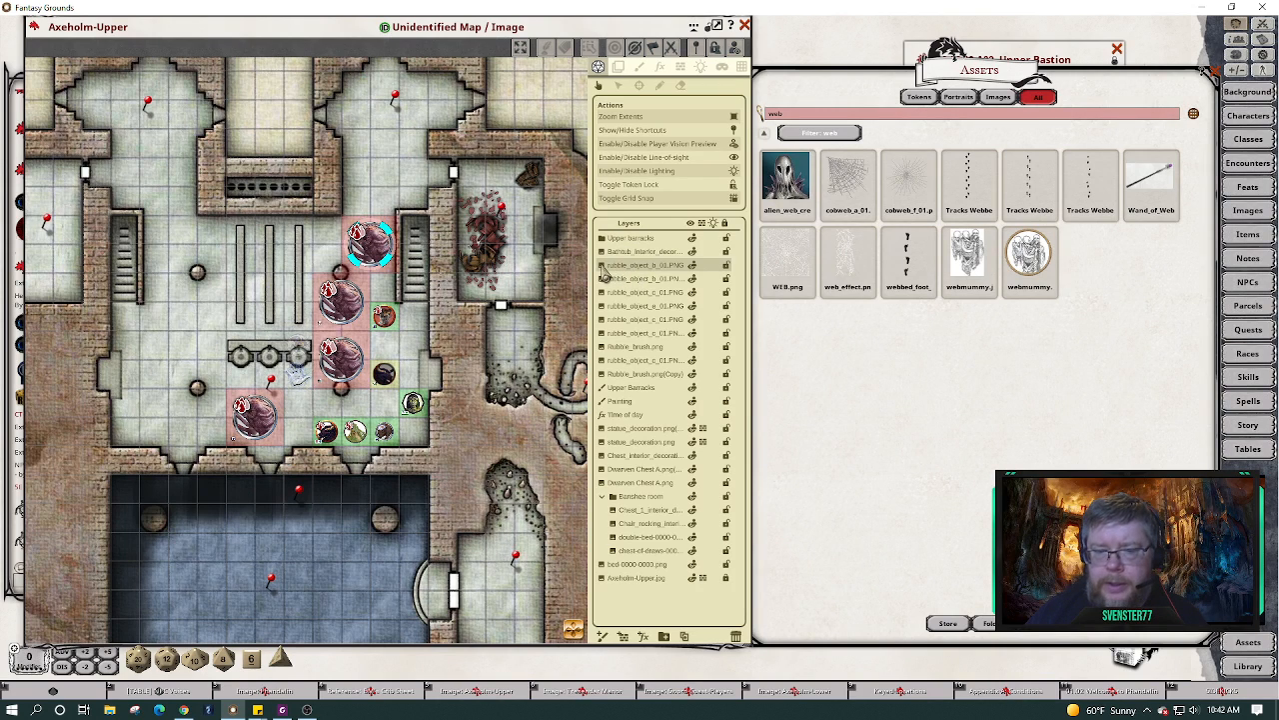
{"action": "left_click", "coordinate": [610, 375], "text": "shift"}
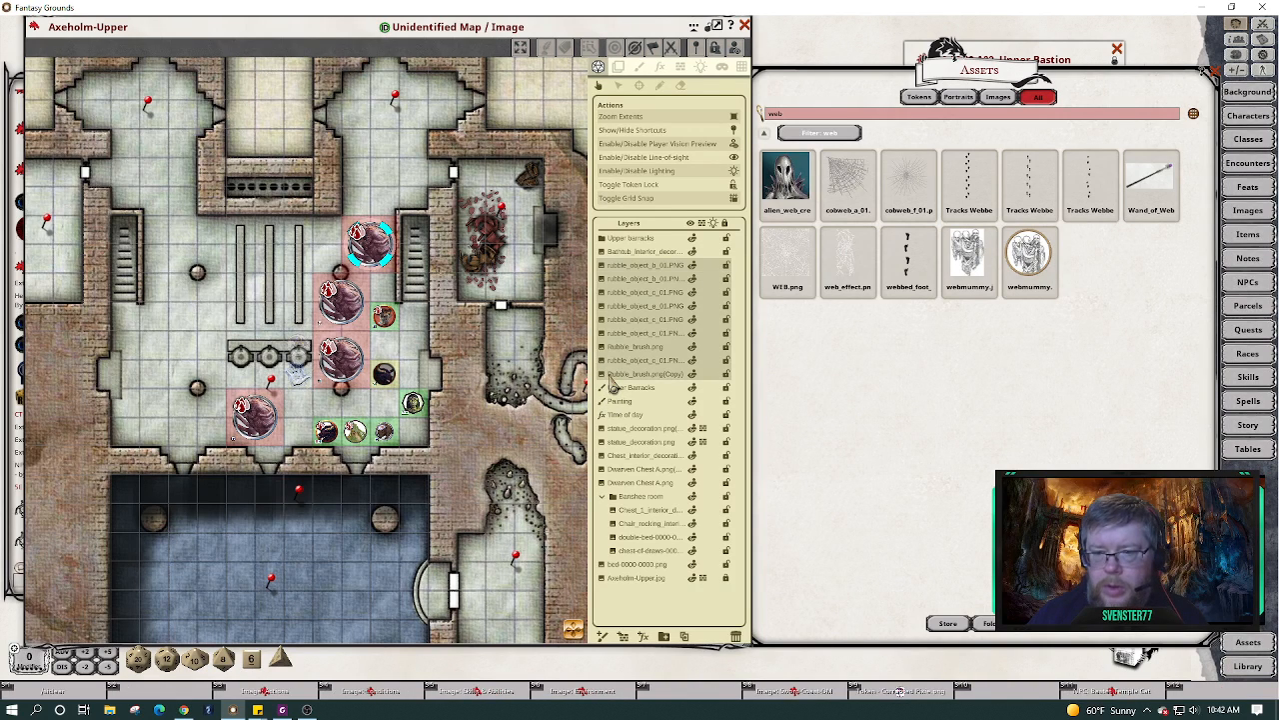
{"action": "left_click_drag", "start_coordinate": [604, 298], "coordinate": [621, 248]}
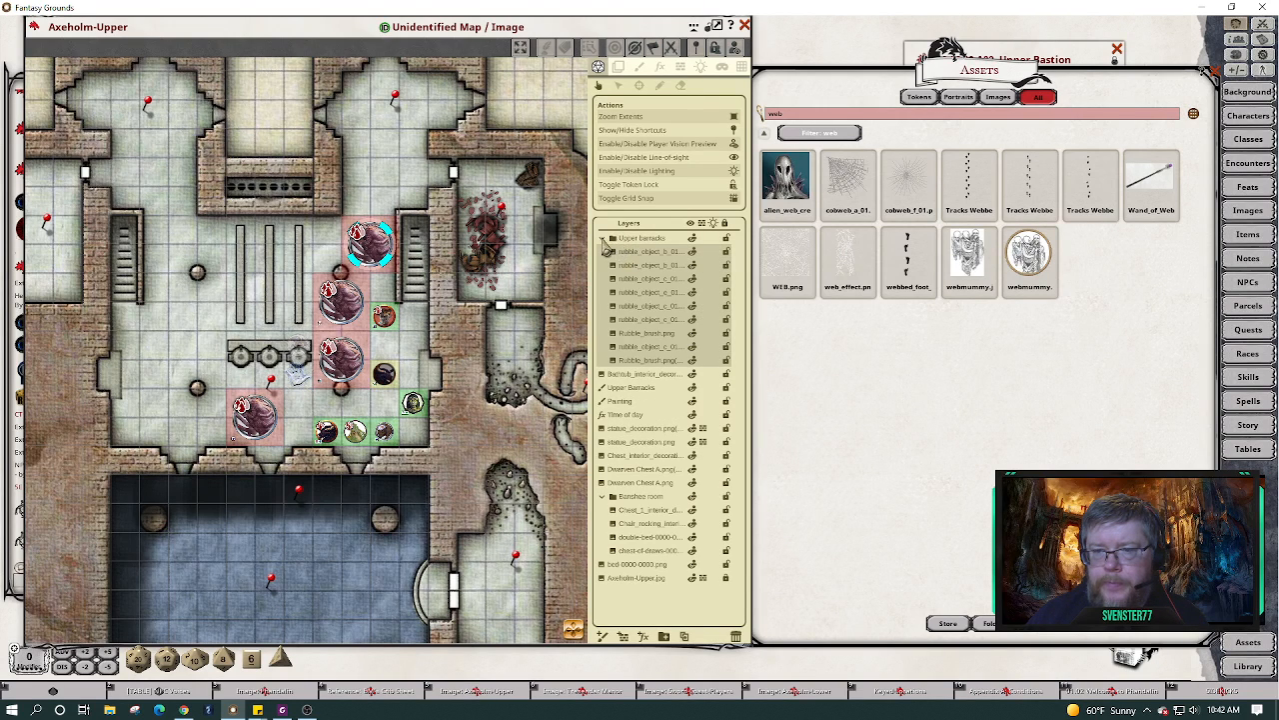
{"action": "left_click", "coordinate": [602, 238]}
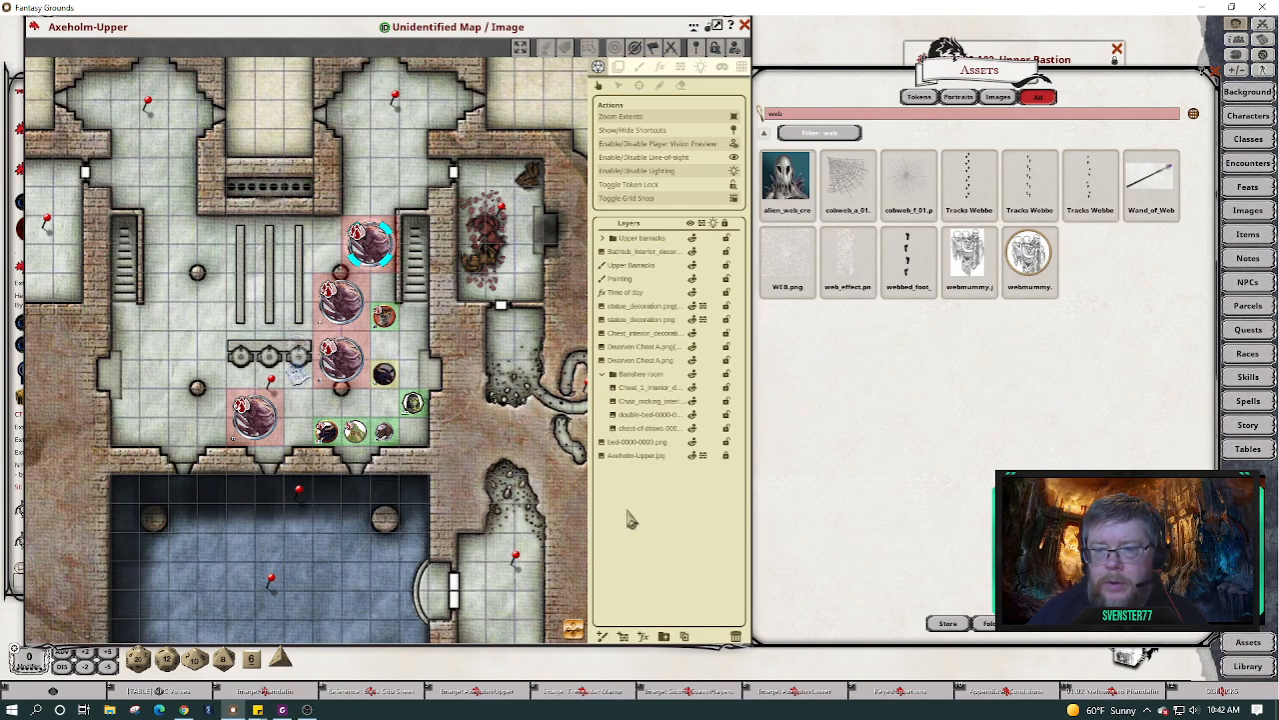
{"action": "left_click", "coordinate": [603, 373]}
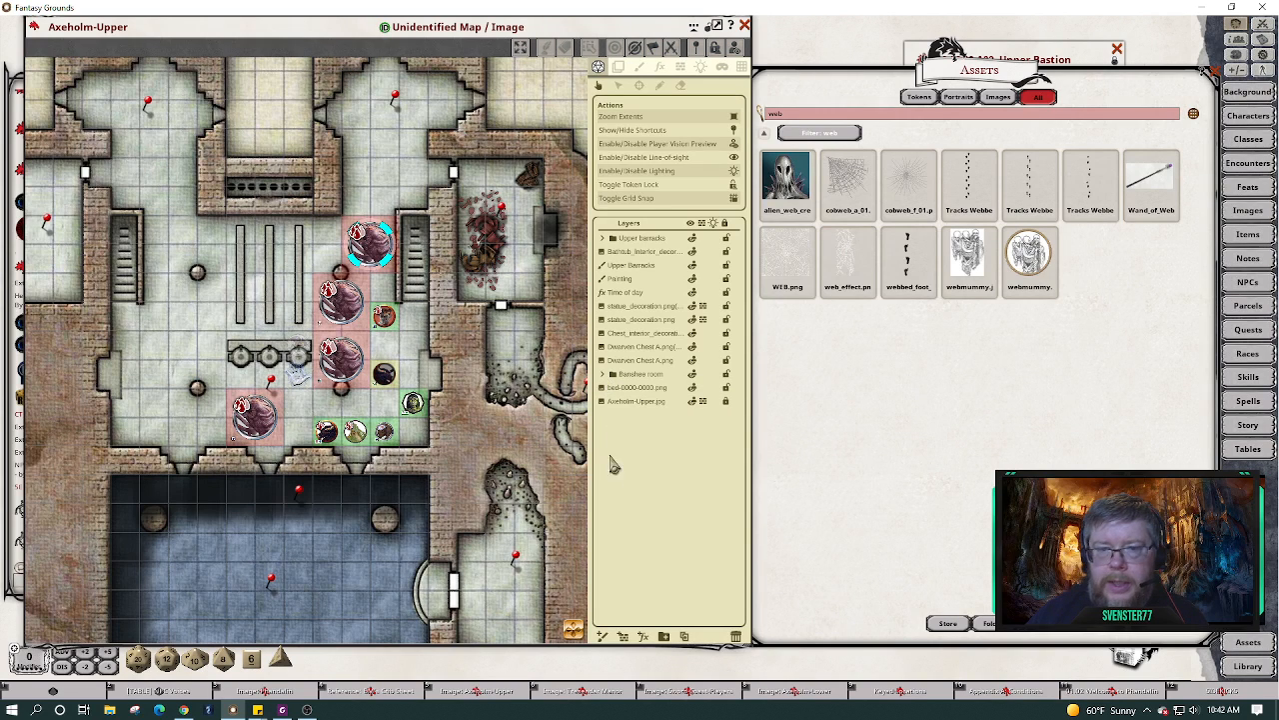
Add a new layer folder to the map, keeping its default name.
{"action": "left_click", "coordinate": [665, 638]}
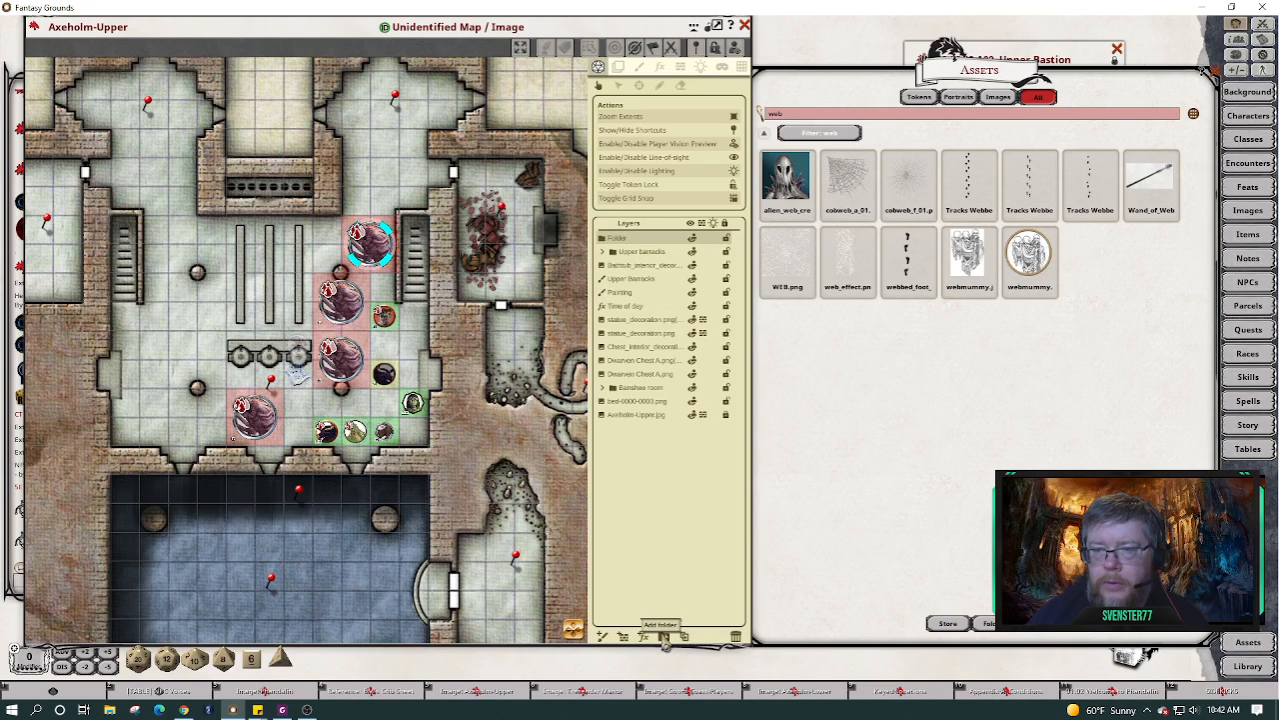
{"action": "double_click", "coordinate": [622, 240]}
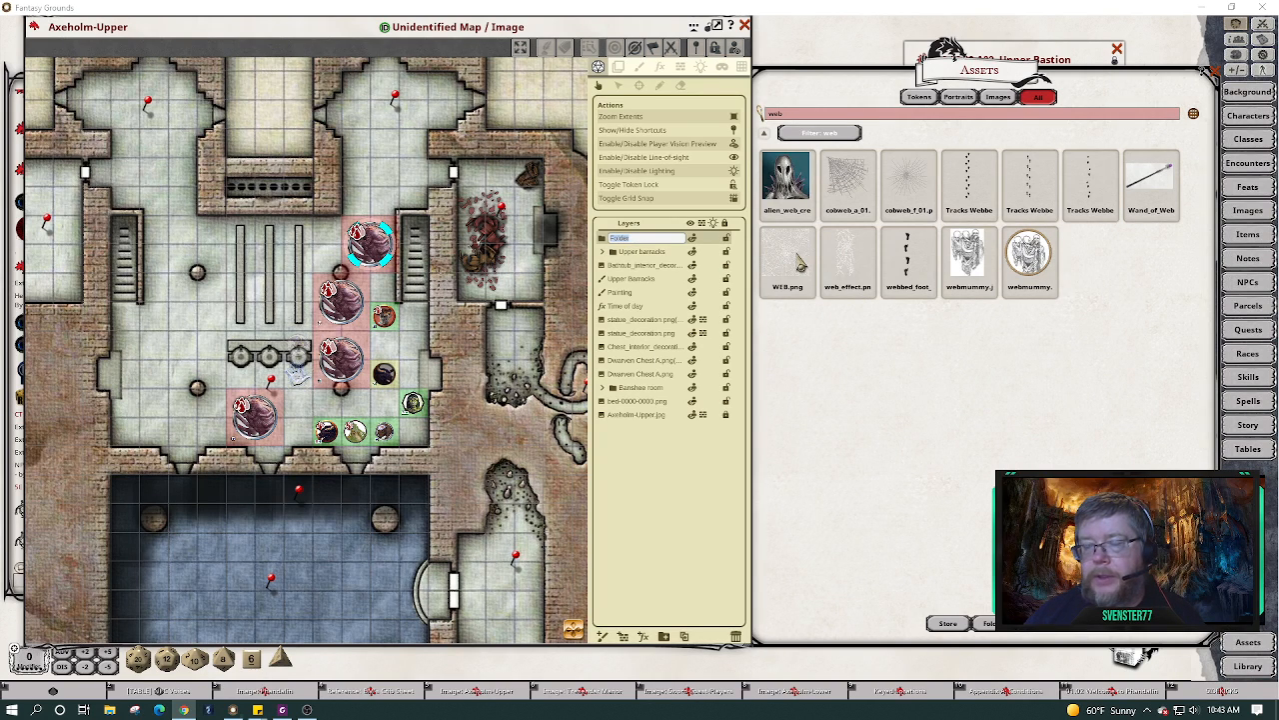
{"action": "left_click", "coordinate": [798, 256]}
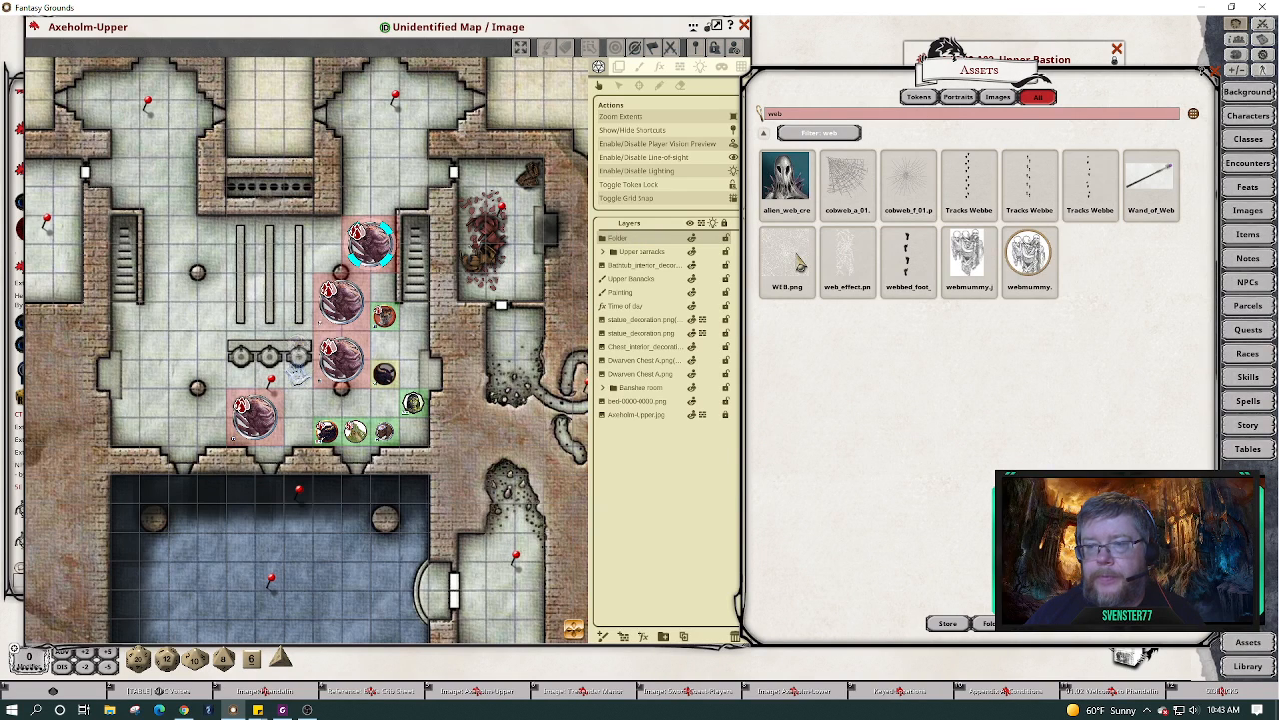
{"action": "left_click", "coordinate": [648, 246]}
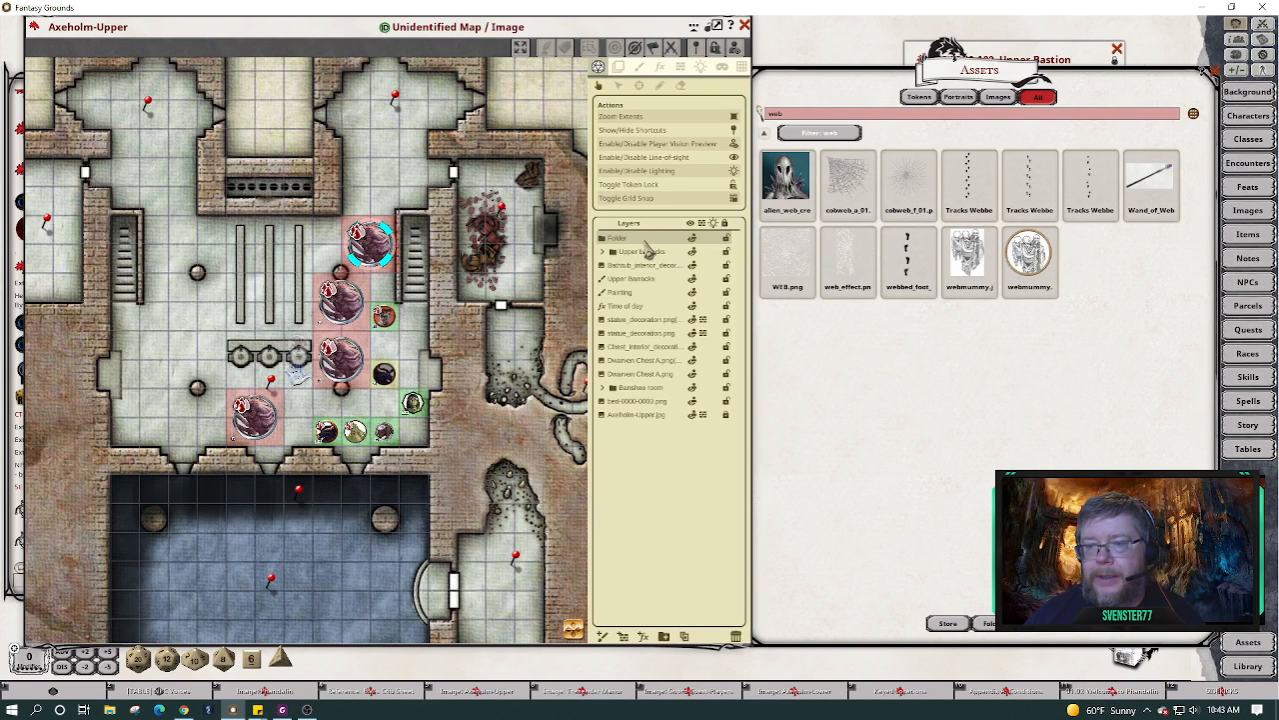
Move the collapsed Upper barracks folder below the bathtub layer and try to add WEB.png to the new folder.
{"action": "left_click", "coordinate": [786, 258]}
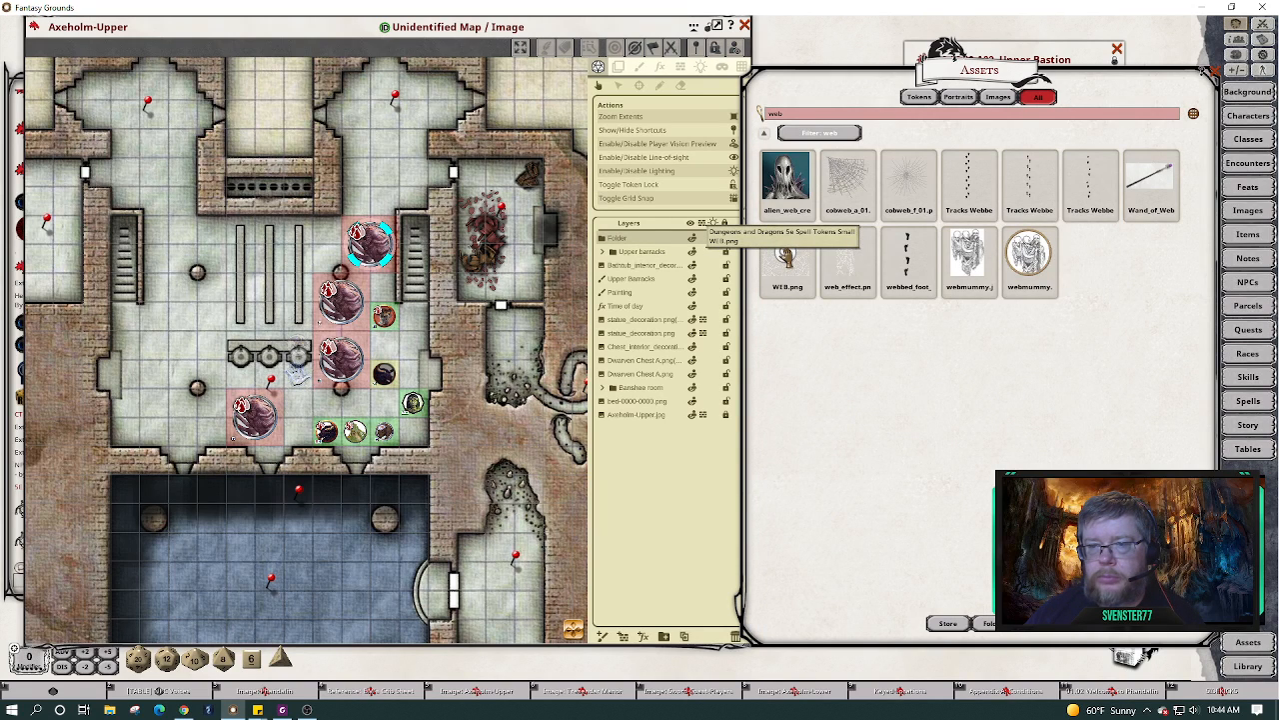
{"action": "left_click", "coordinate": [605, 252]}
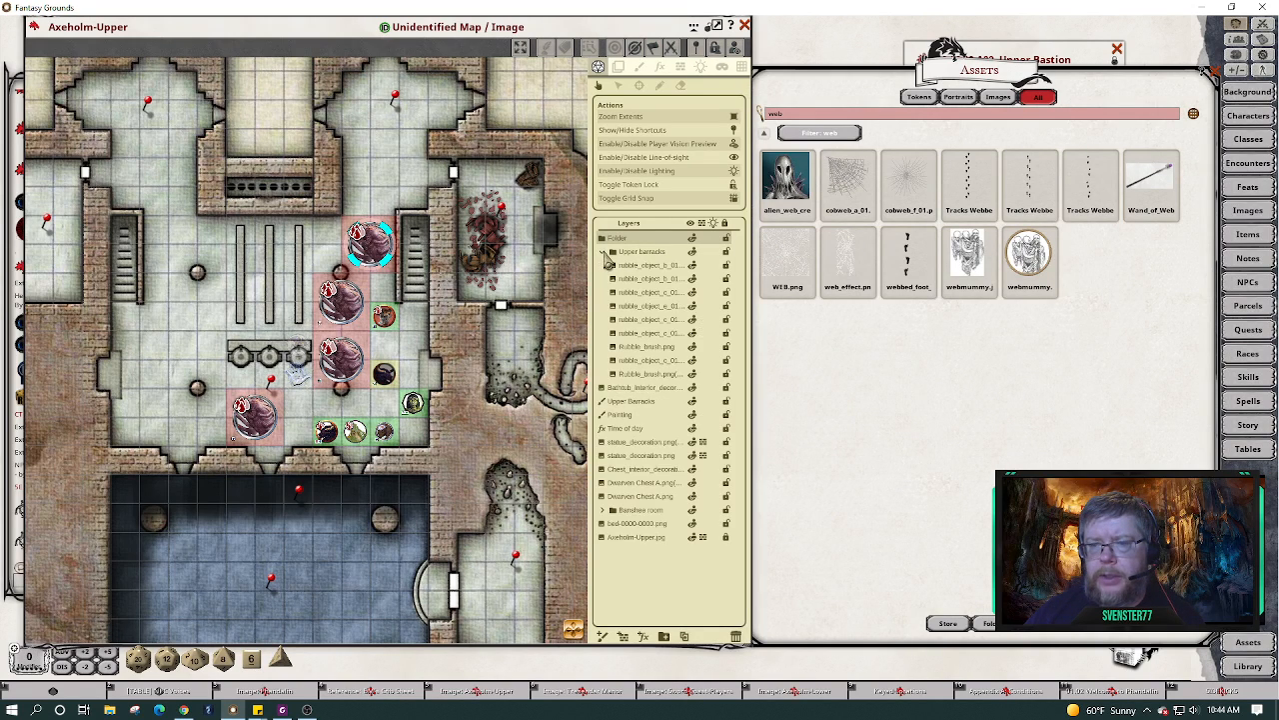
{"action": "left_click", "coordinate": [606, 253]}
{"action": "left_click_drag", "start_coordinate": [640, 265], "coordinate": [665, 334]}
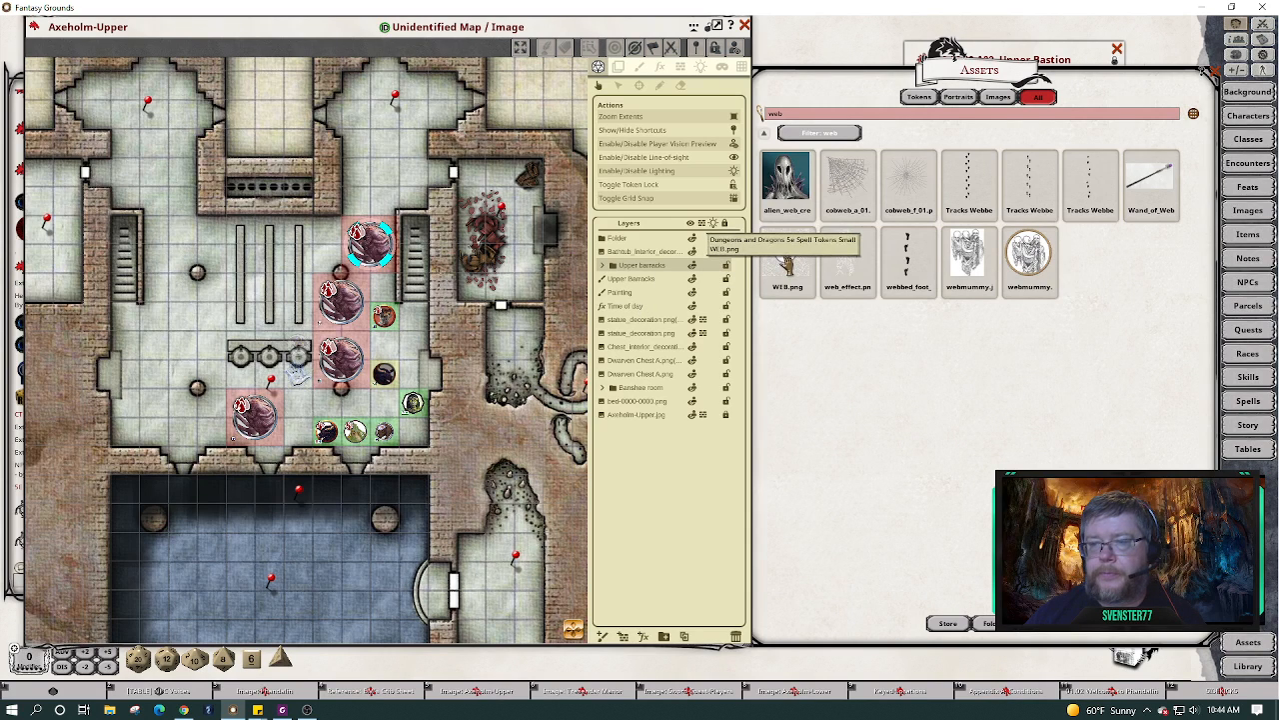
{"action": "left_click_drag", "start_coordinate": [784, 262], "coordinate": [638, 242]}
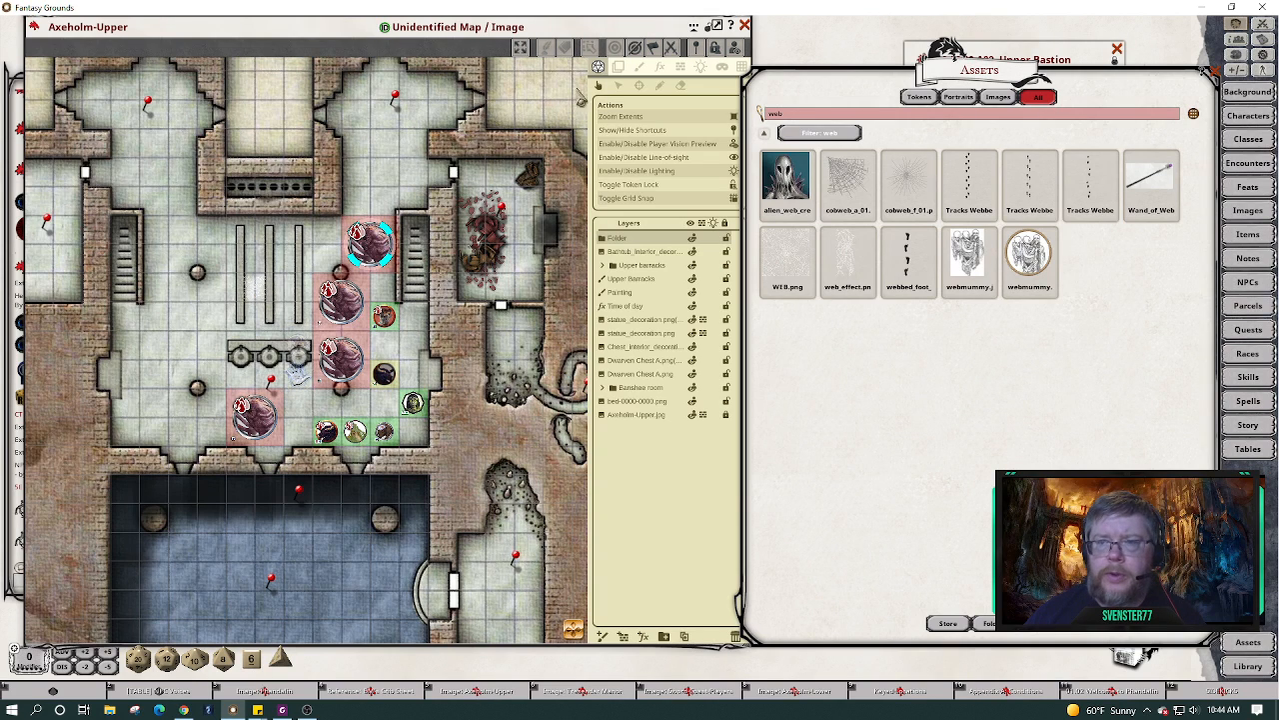
Try placing WEB.png directly on the bastion room as a decoration, and delete the token it creates.
{"action": "left_click", "coordinate": [620, 68]}
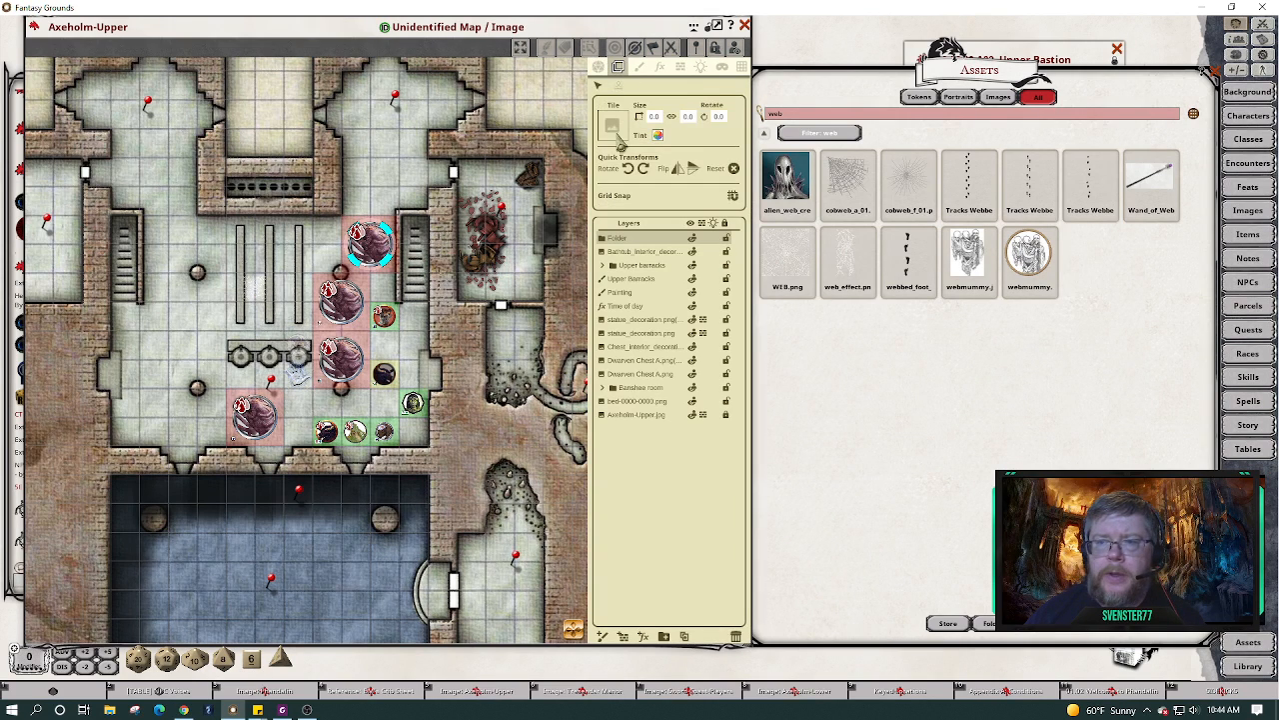
{"action": "left_click", "coordinate": [264, 292]}
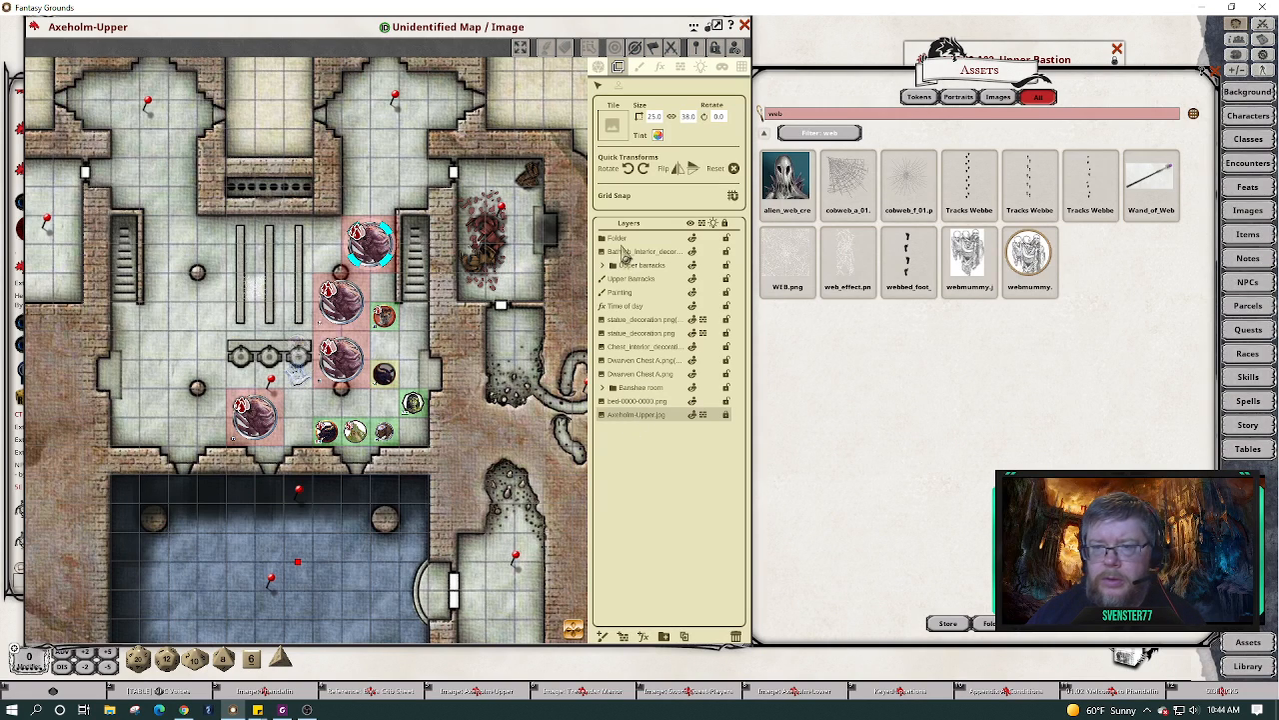
{"action": "left_click", "coordinate": [621, 240]}
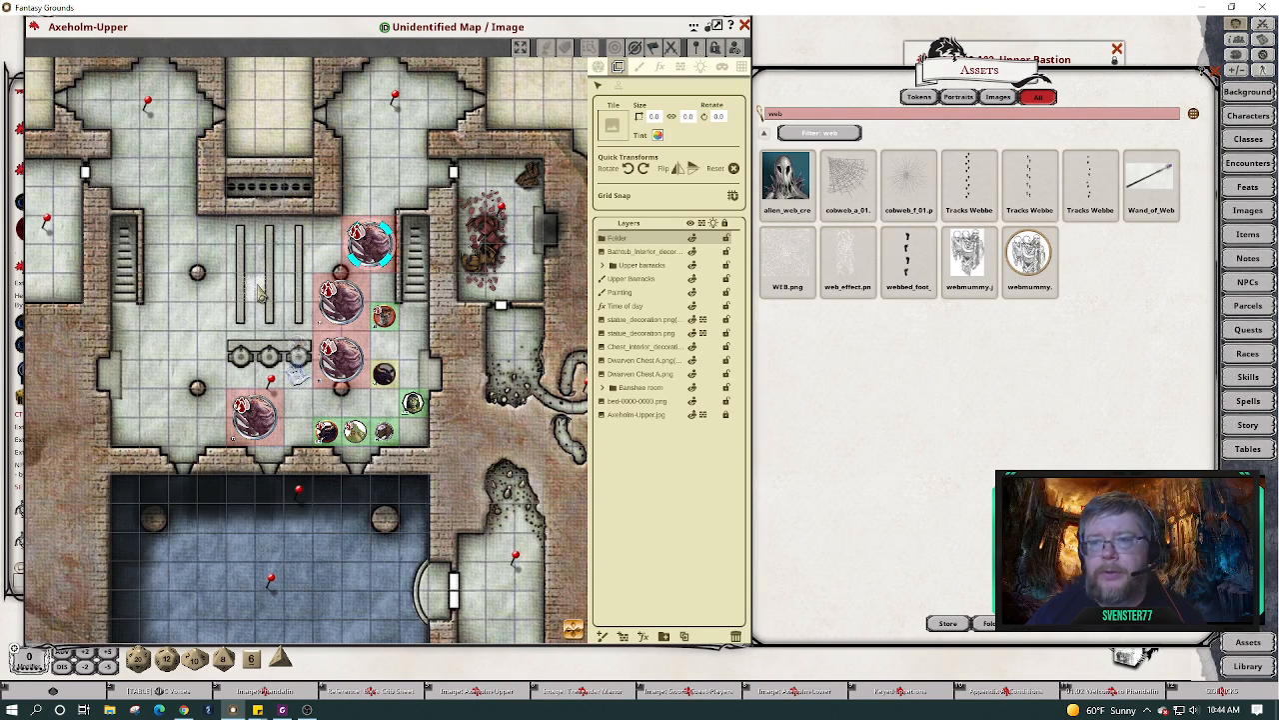
{"action": "left_click", "coordinate": [599, 67]}
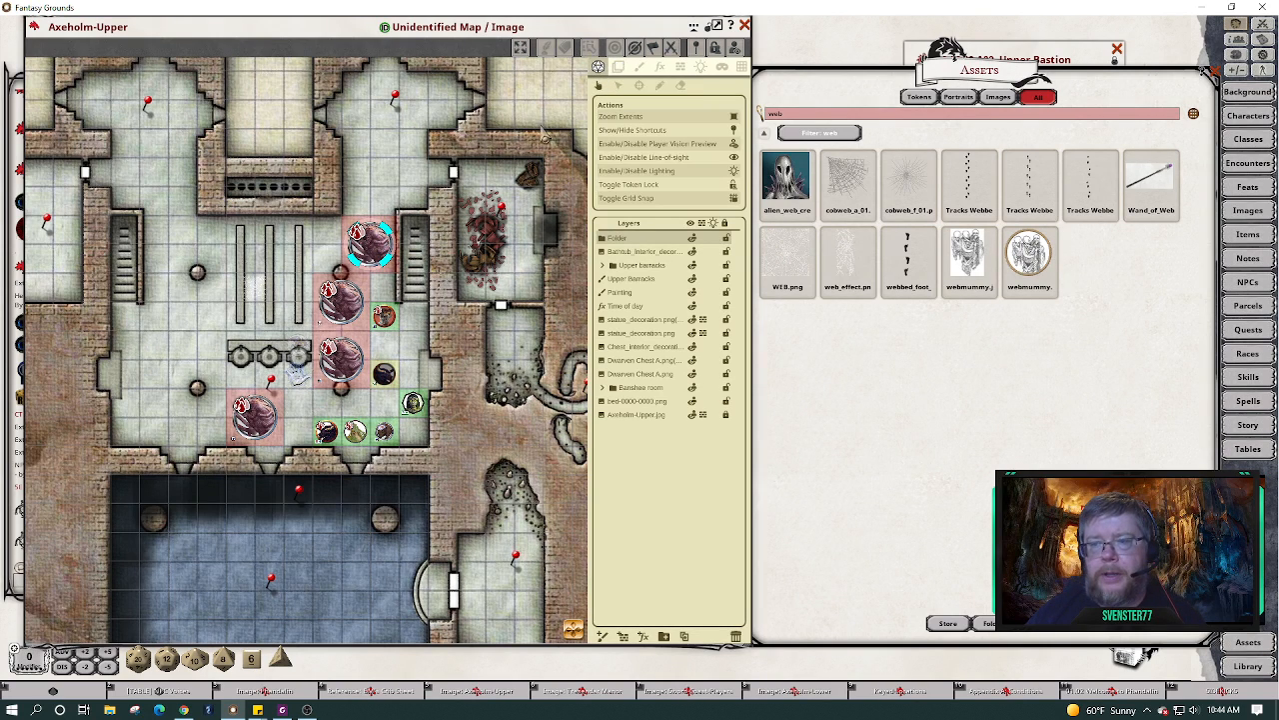
{"action": "left_click_drag", "start_coordinate": [298, 280], "coordinate": [255, 290]}
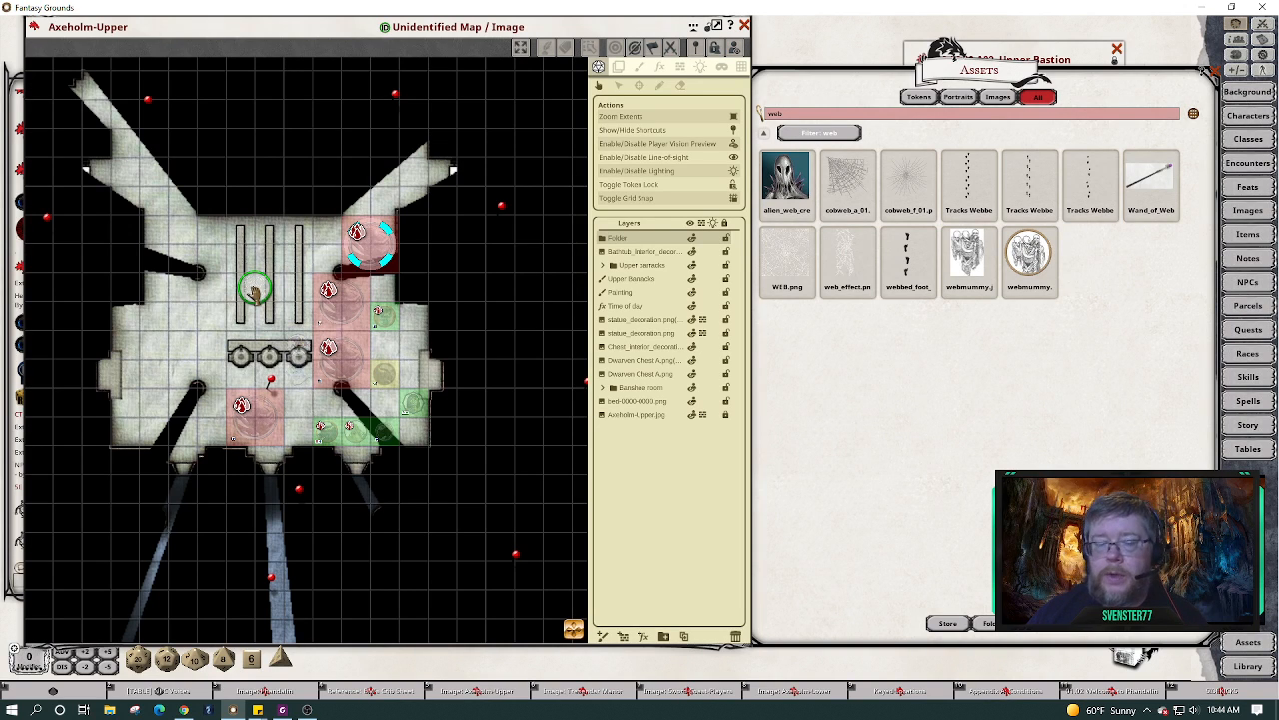
{"action": "mouse_move", "coordinate": [259, 292]}
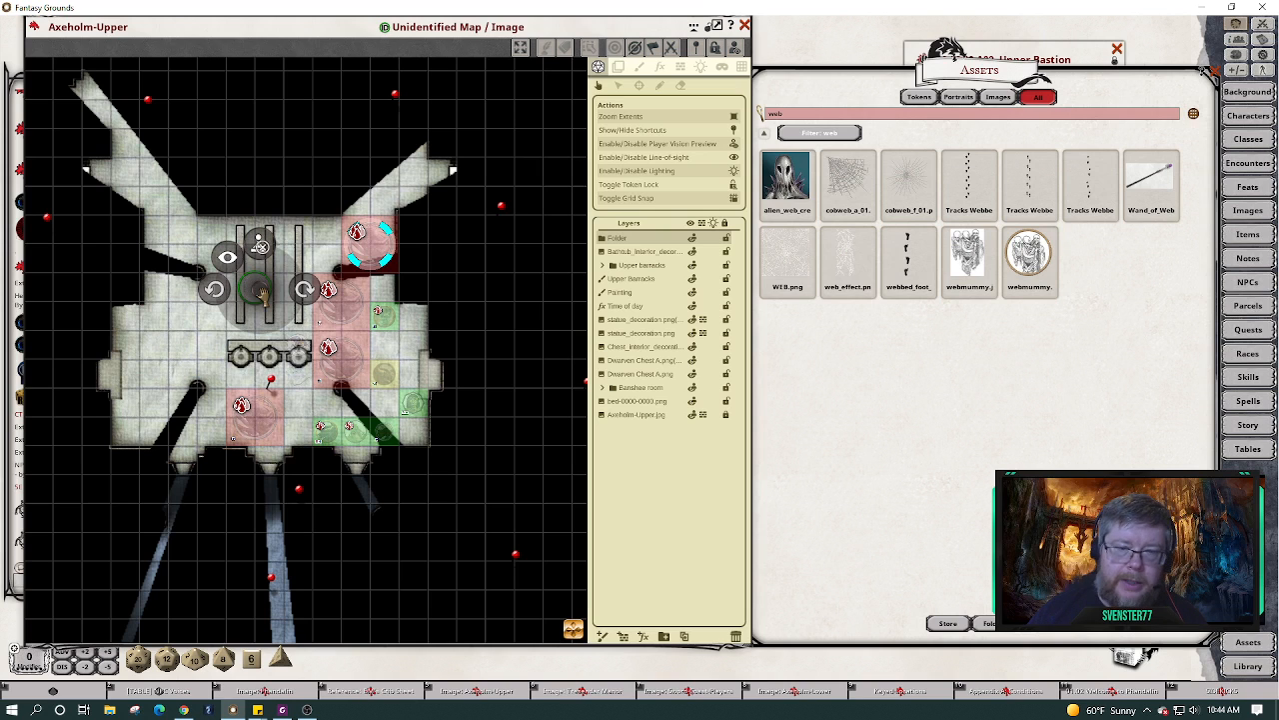
{"action": "left_click", "coordinate": [258, 245]}
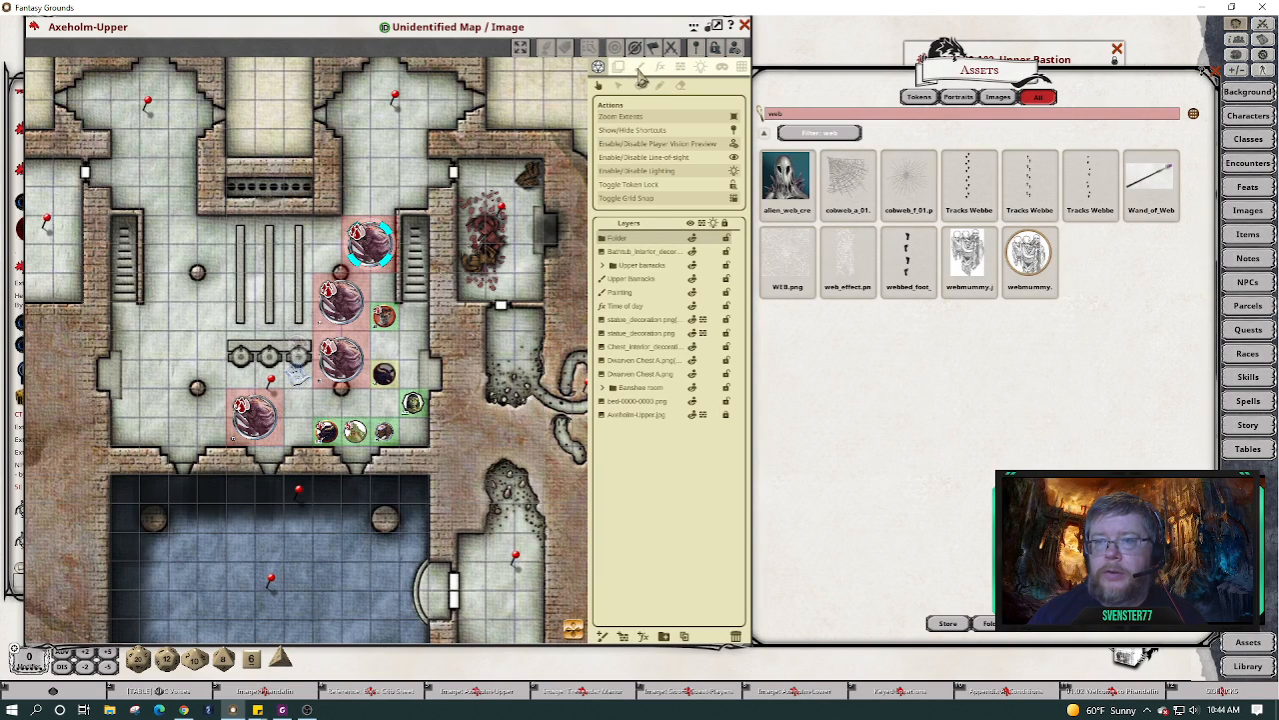
Add a paint layer named "Spider Room" and place it inside the new folder.
{"action": "left_click", "coordinate": [641, 67]}
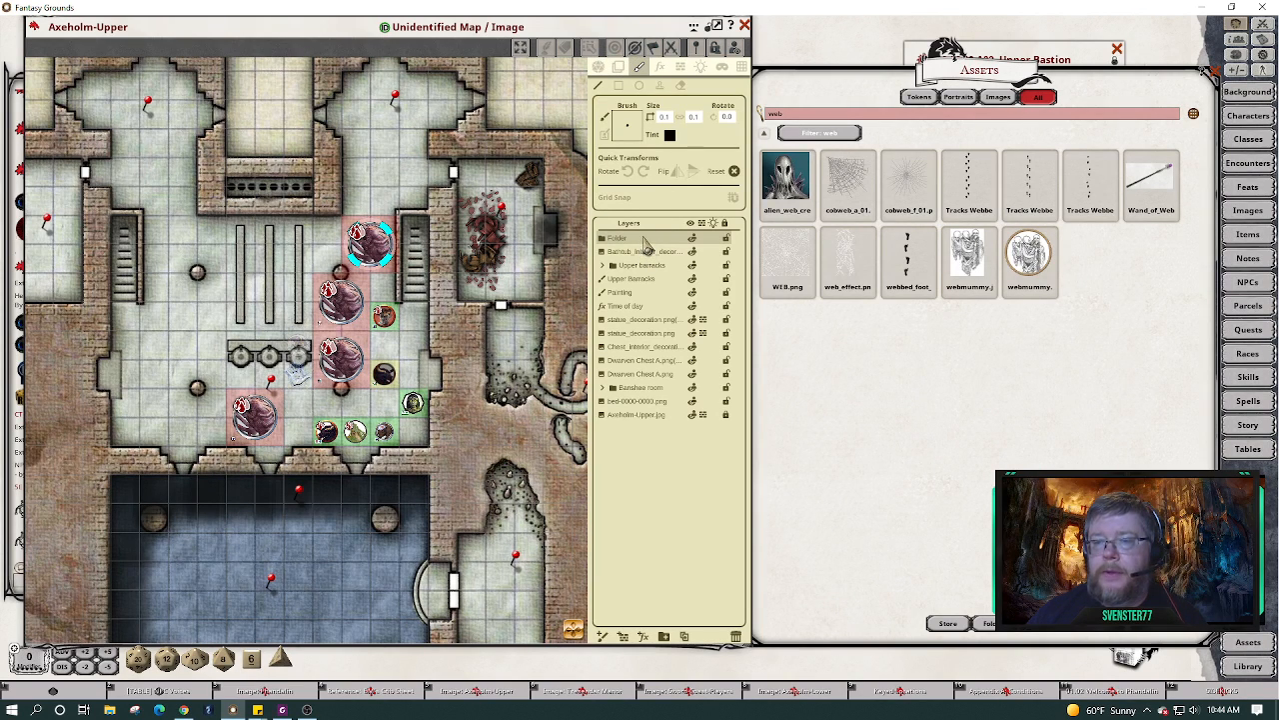
{"action": "left_click", "coordinate": [602, 638]}
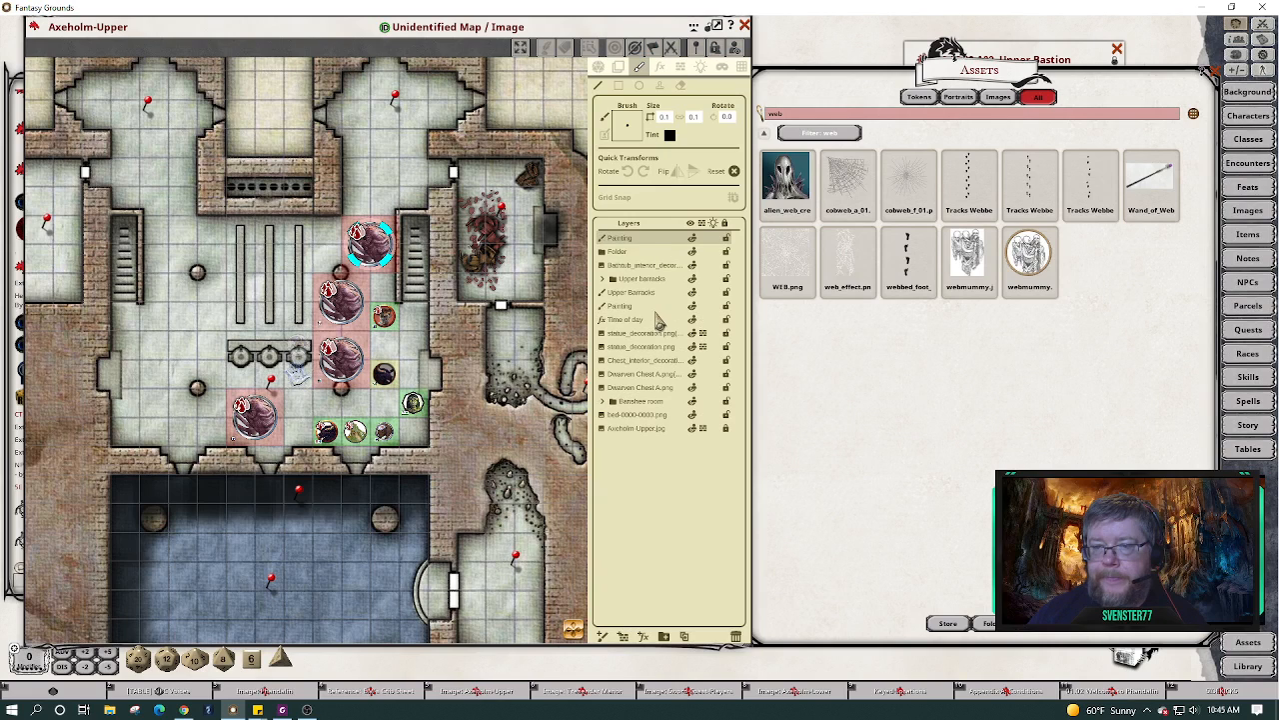
{"action": "double_click", "coordinate": [624, 240]}
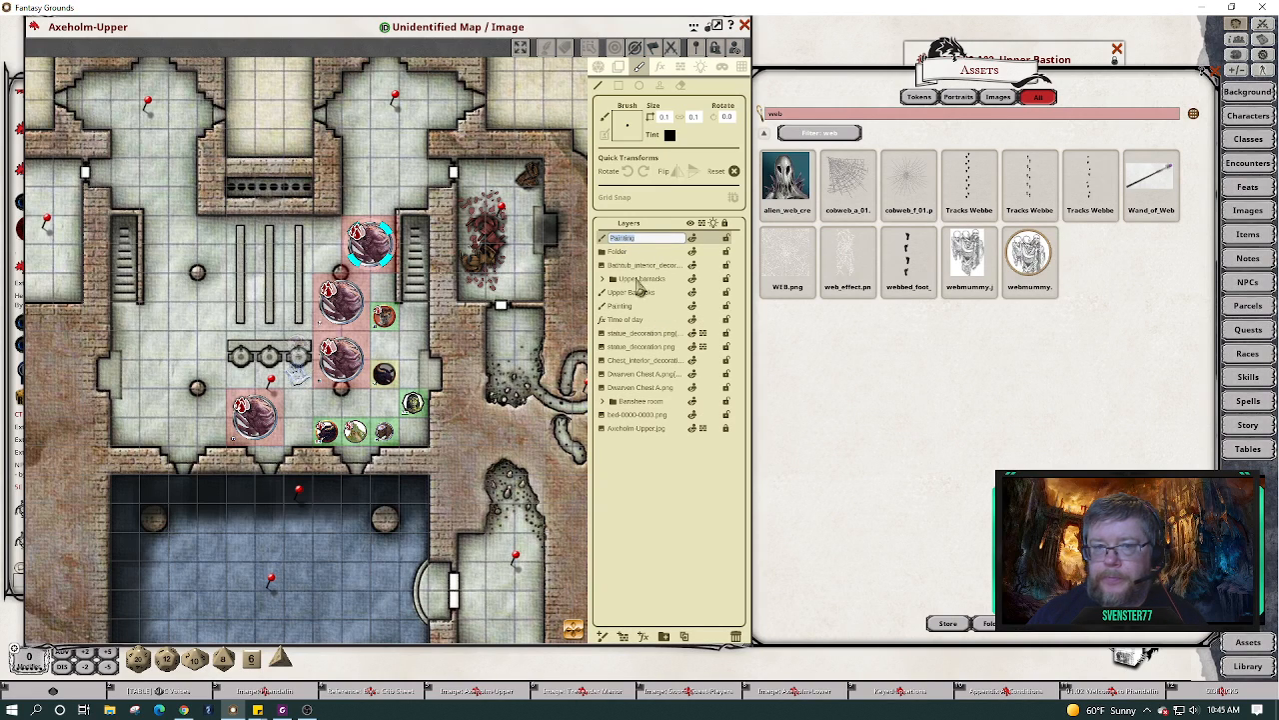
{"action": "type", "text": "S"}
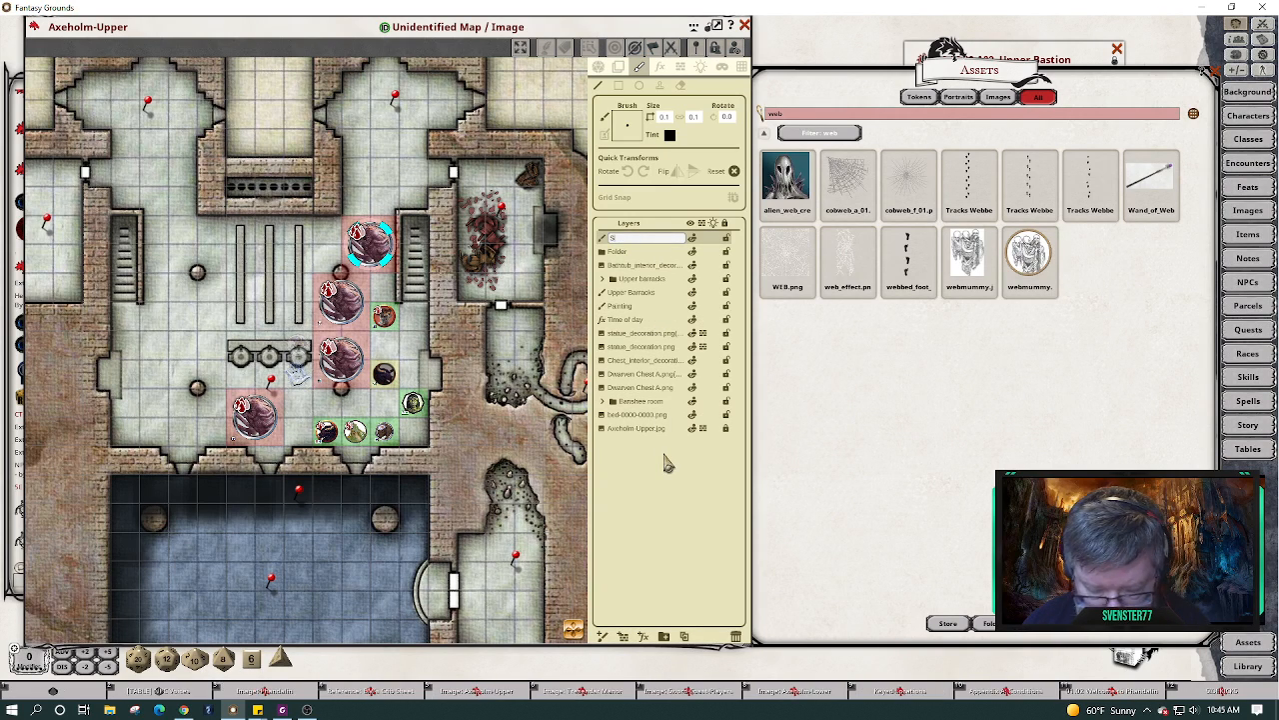
{"action": "type", "text": "pi"}
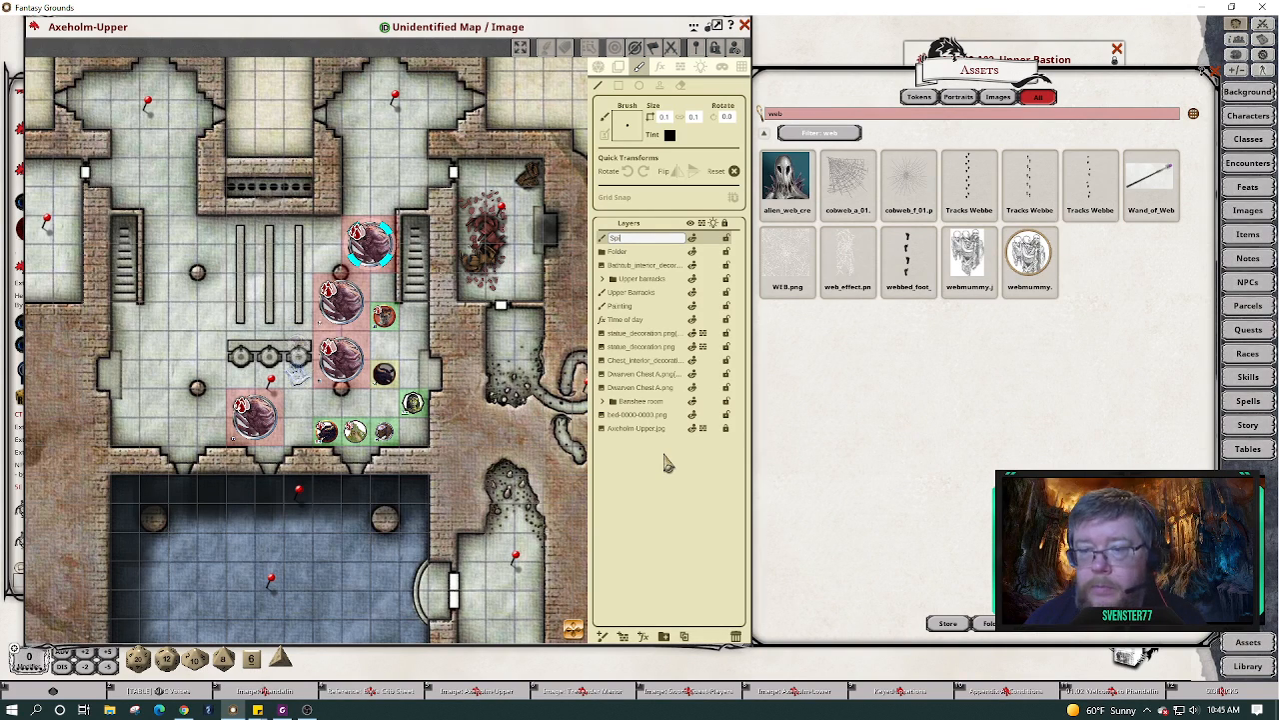
{"action": "type", "text": "der"}
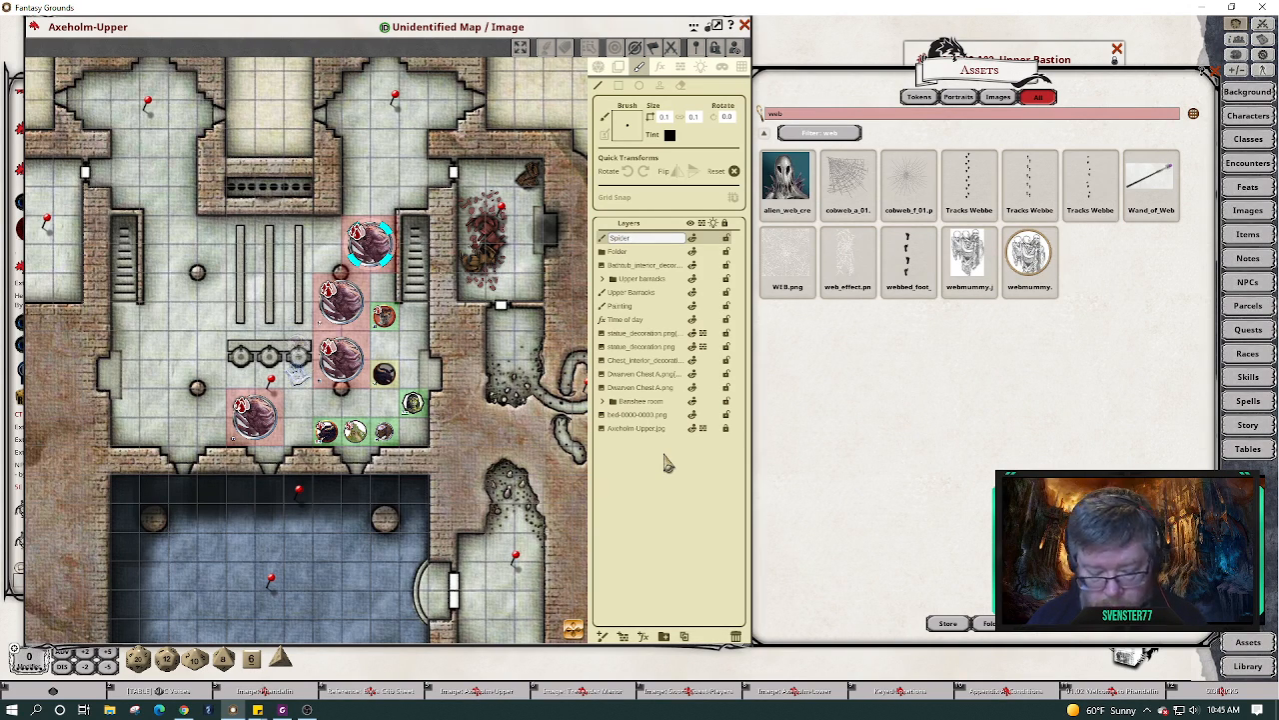
{"action": "type", "text": "der Room"}
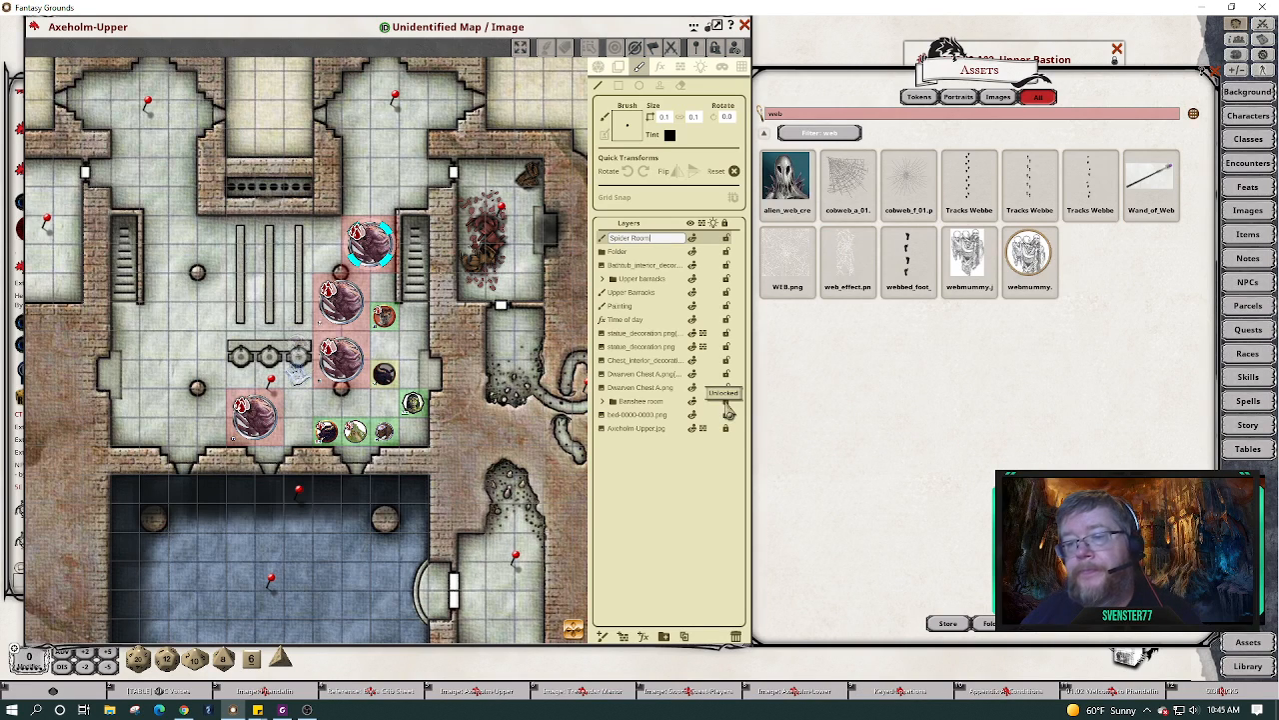
{"action": "left_click", "coordinate": [712, 250]}
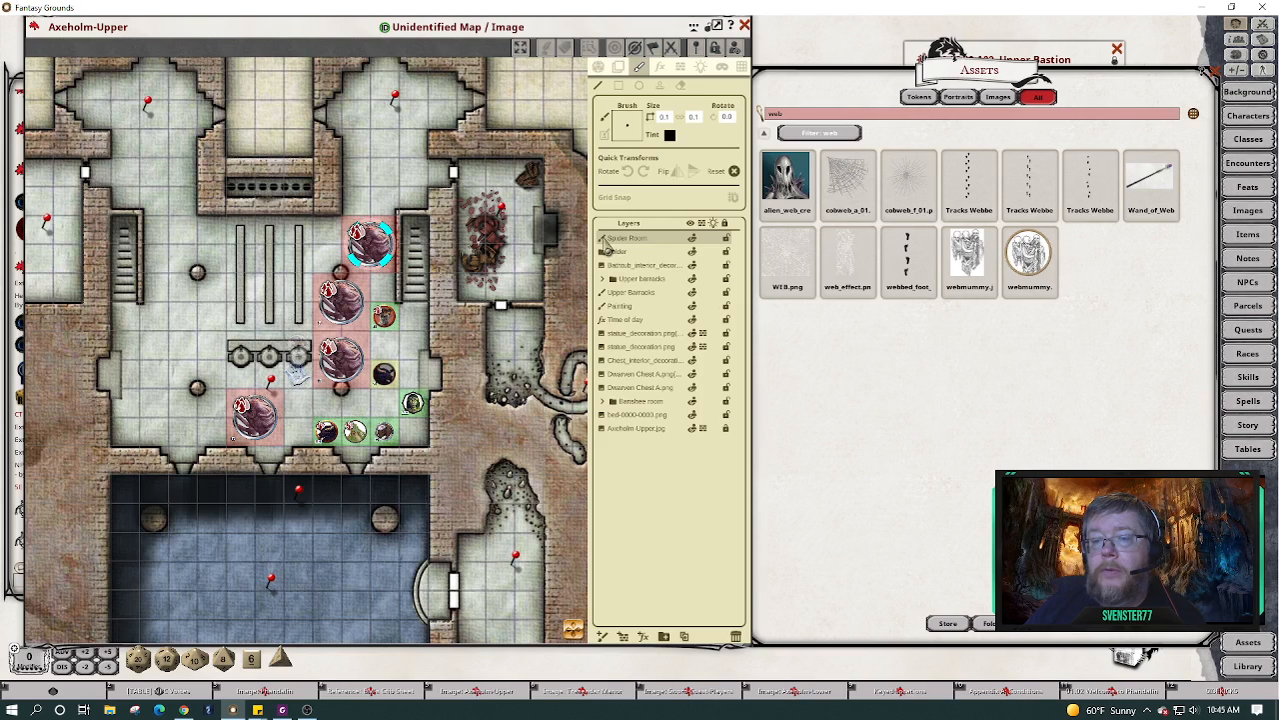
{"action": "left_click_drag", "start_coordinate": [606, 240], "coordinate": [624, 245]}
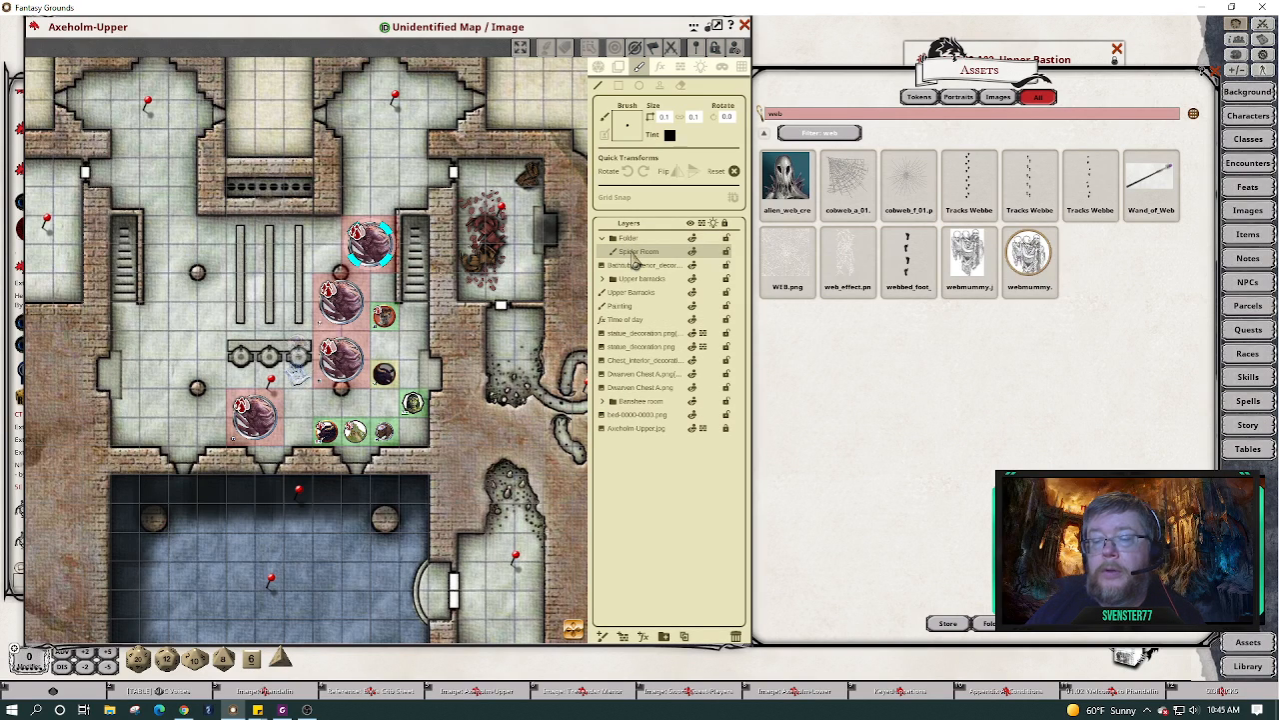
Stamp WEB.png at size 3 across the bastion room's floor and around the spiders on the Spider Room layer.
{"action": "left_click_drag", "start_coordinate": [791, 250], "coordinate": [627, 134]}
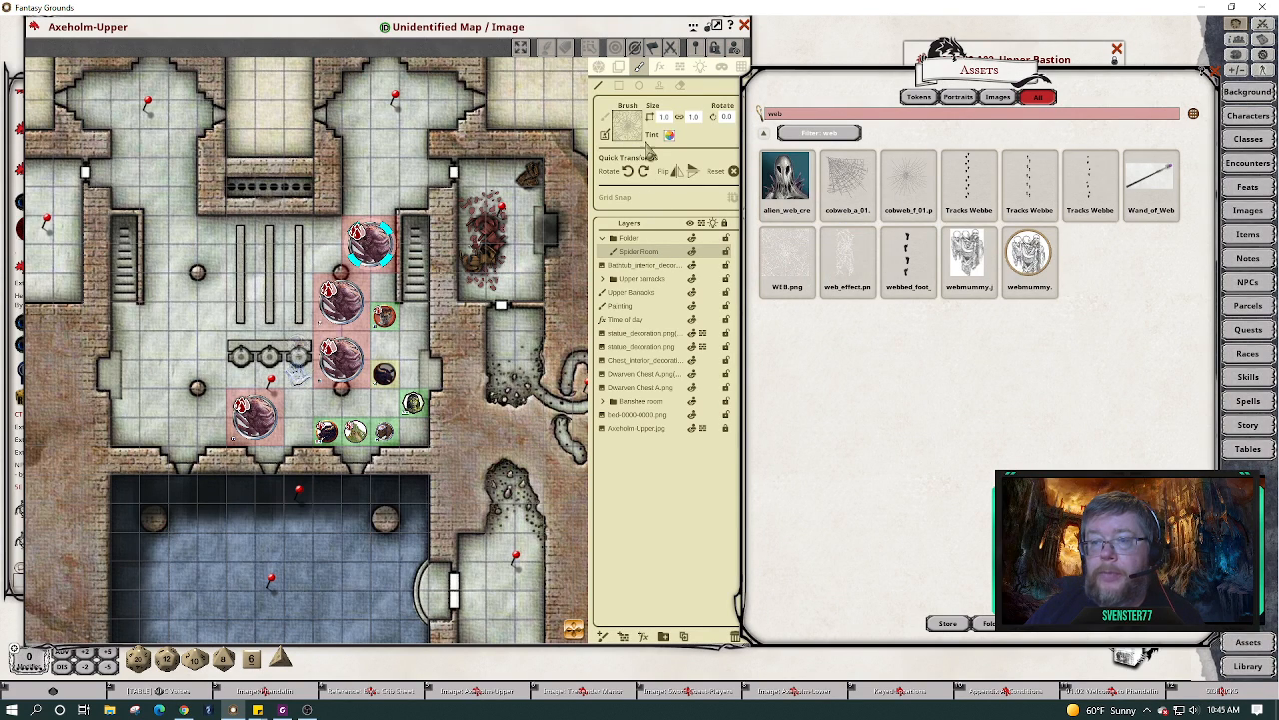
{"action": "left_click", "coordinate": [665, 118]}
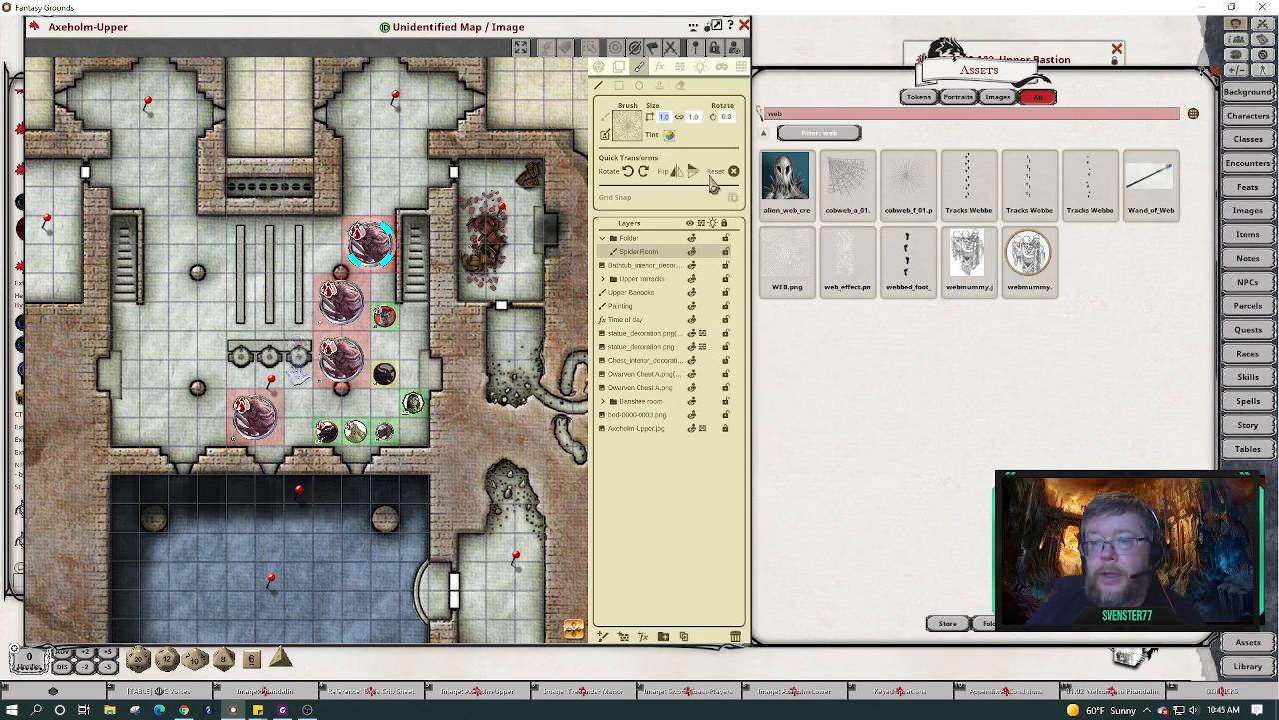
{"action": "type", "text": "3"}
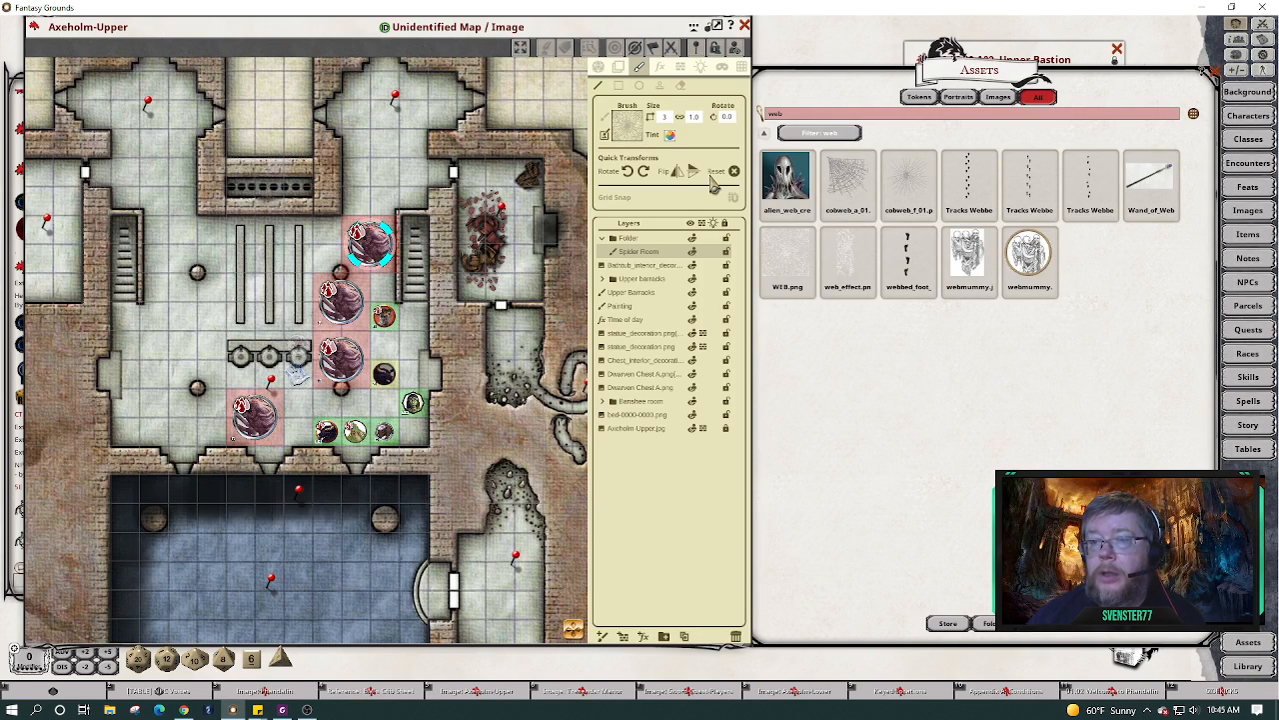
{"action": "key", "text": "Return"}
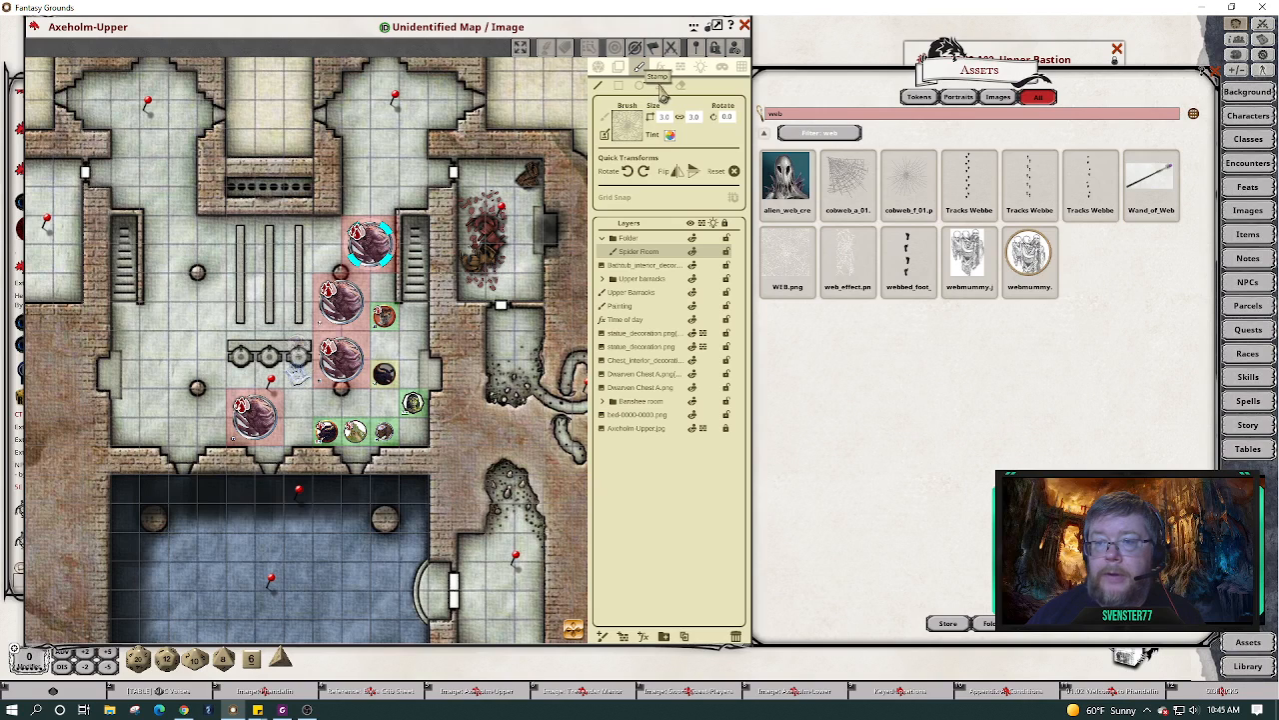
{"action": "left_click_drag", "start_coordinate": [338, 335], "coordinate": [362, 276]}
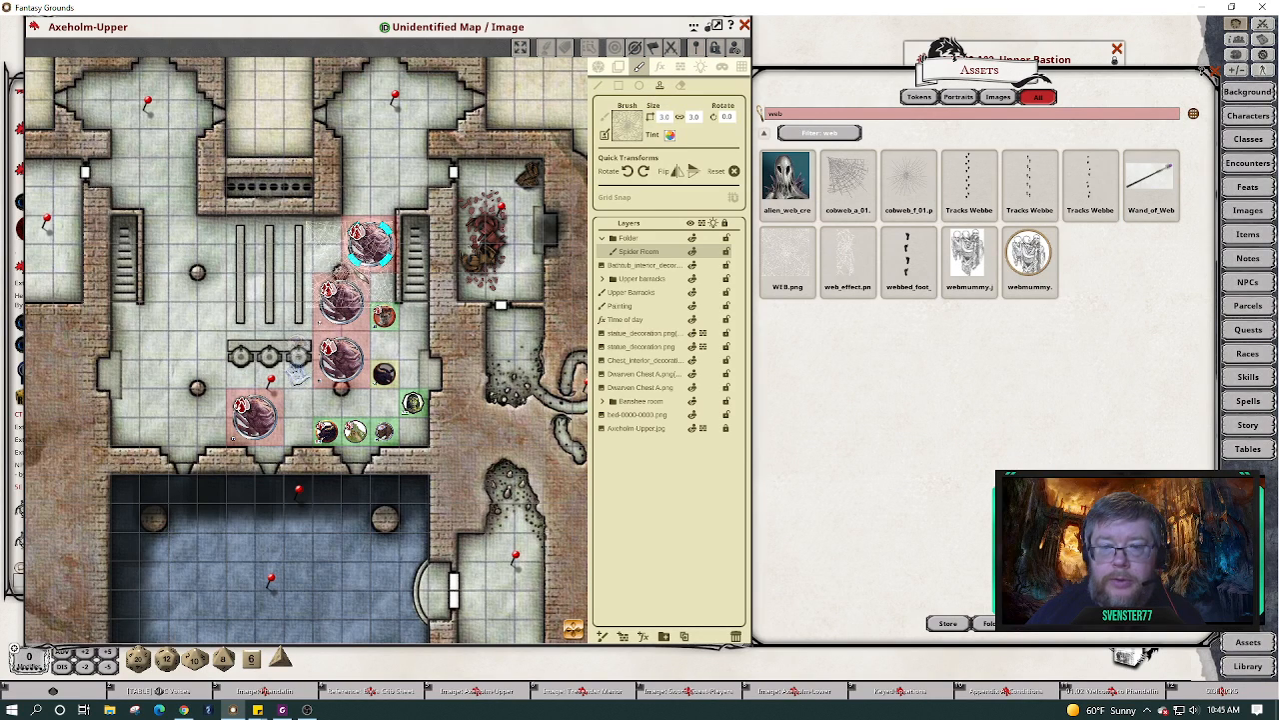
{"action": "left_click", "coordinate": [349, 263]}
{"action": "mouse_move", "coordinate": [359, 271]}
{"action": "left_mouse_down"}
{"action": "mouse_move", "coordinate": [330, 232]}
{"action": "mouse_move", "coordinate": [385, 285]}
{"action": "mouse_move", "coordinate": [360, 255]}
{"action": "left_mouse_up"}
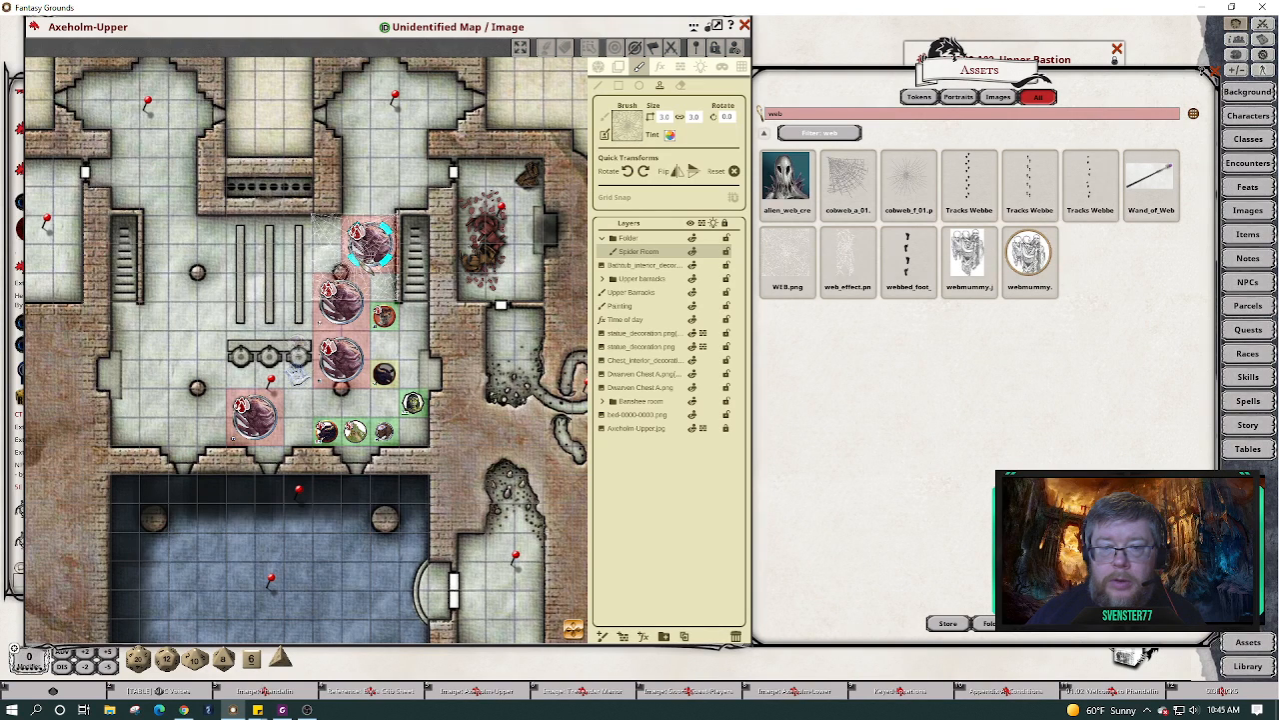
{"action": "left_click", "coordinate": [355, 256]}
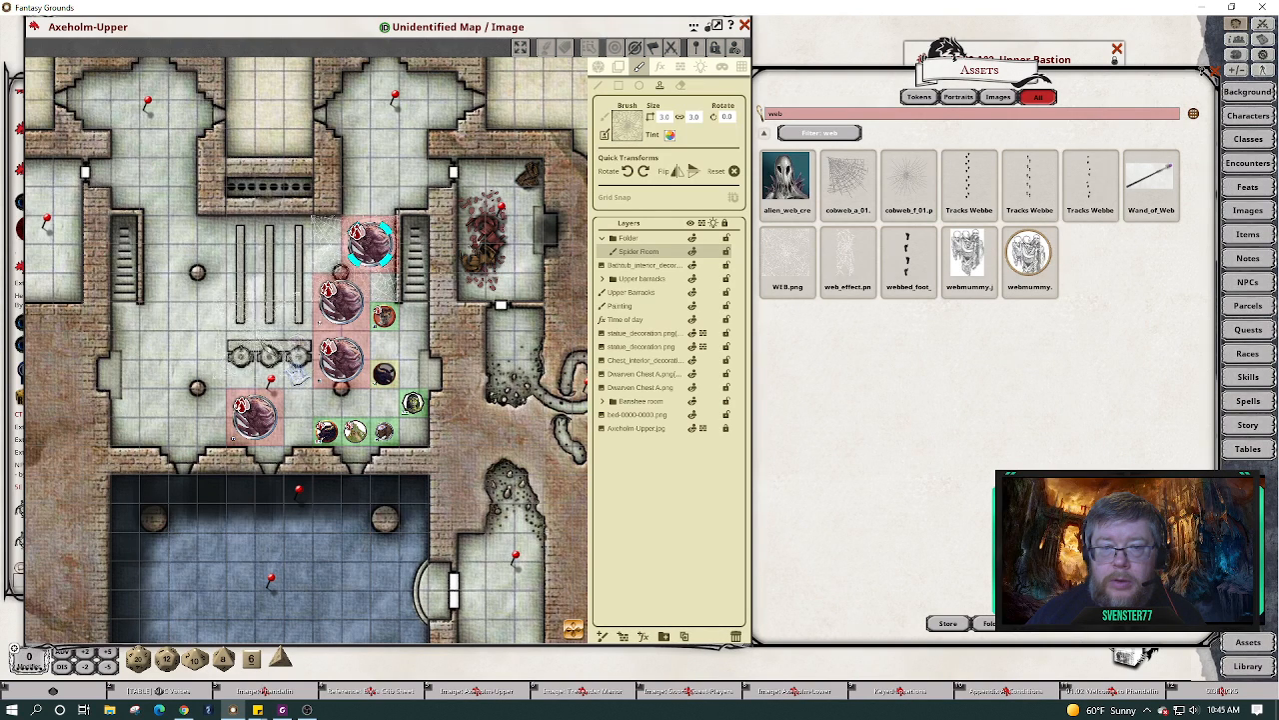
{"action": "left_click", "coordinate": [383, 402]}
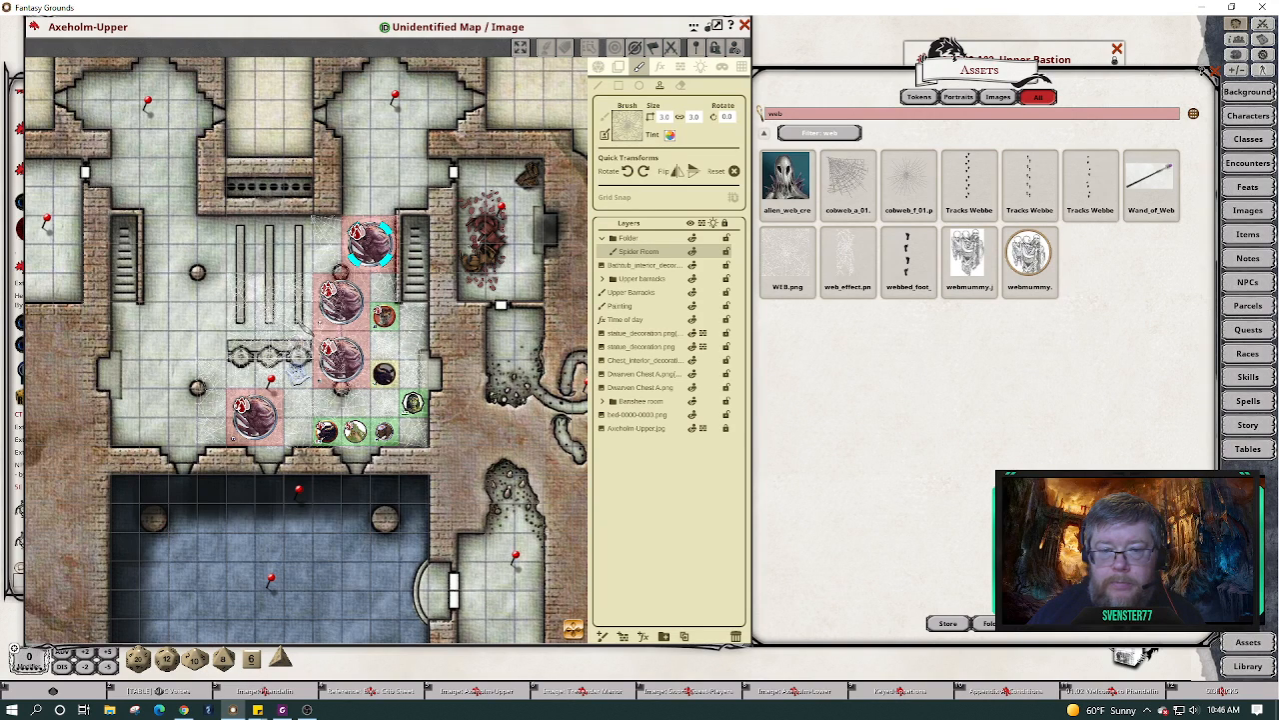
{"action": "mouse_move", "coordinate": [285, 280]}
{"action": "left_mouse_down"}
{"action": "mouse_move", "coordinate": [250, 240]}
{"action": "mouse_move", "coordinate": [282, 270]}
{"action": "left_mouse_up"}
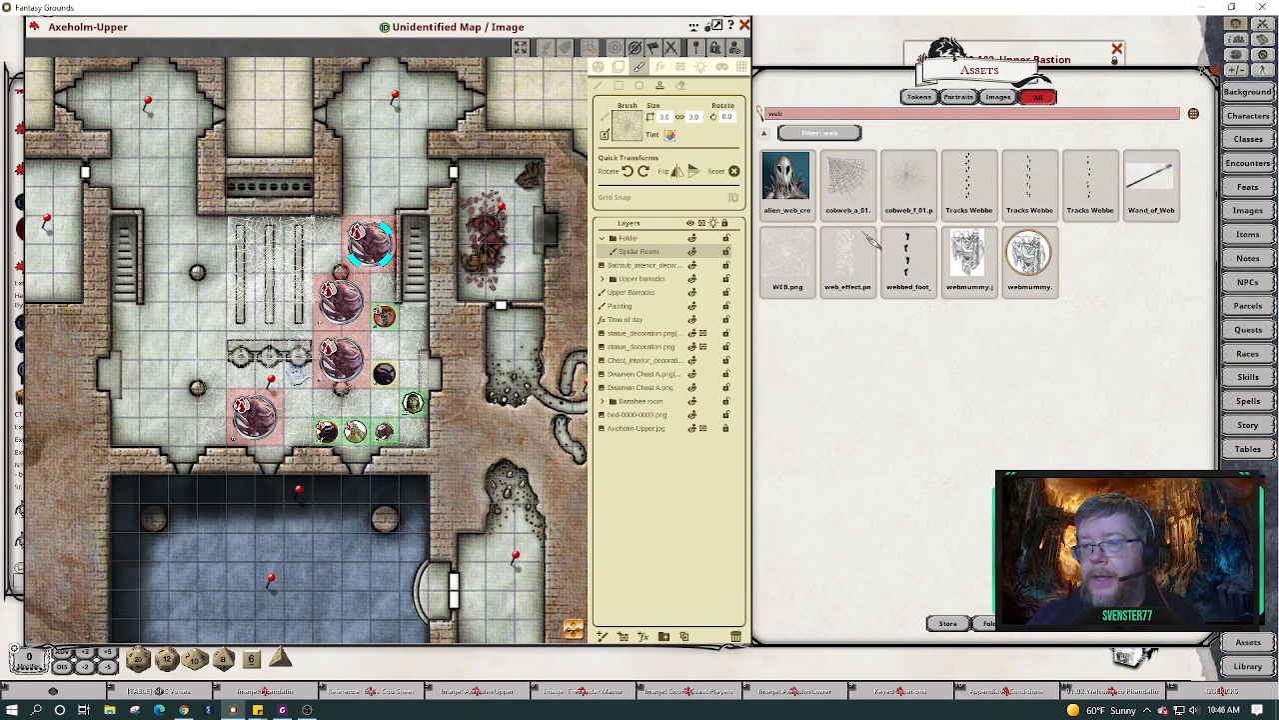
Load the cobweb_a_01 image as the paint brush, set its size to 4, and stamp it in the bastion room's lower-left corner.
{"action": "left_click_drag", "start_coordinate": [861, 190], "coordinate": [632, 128]}
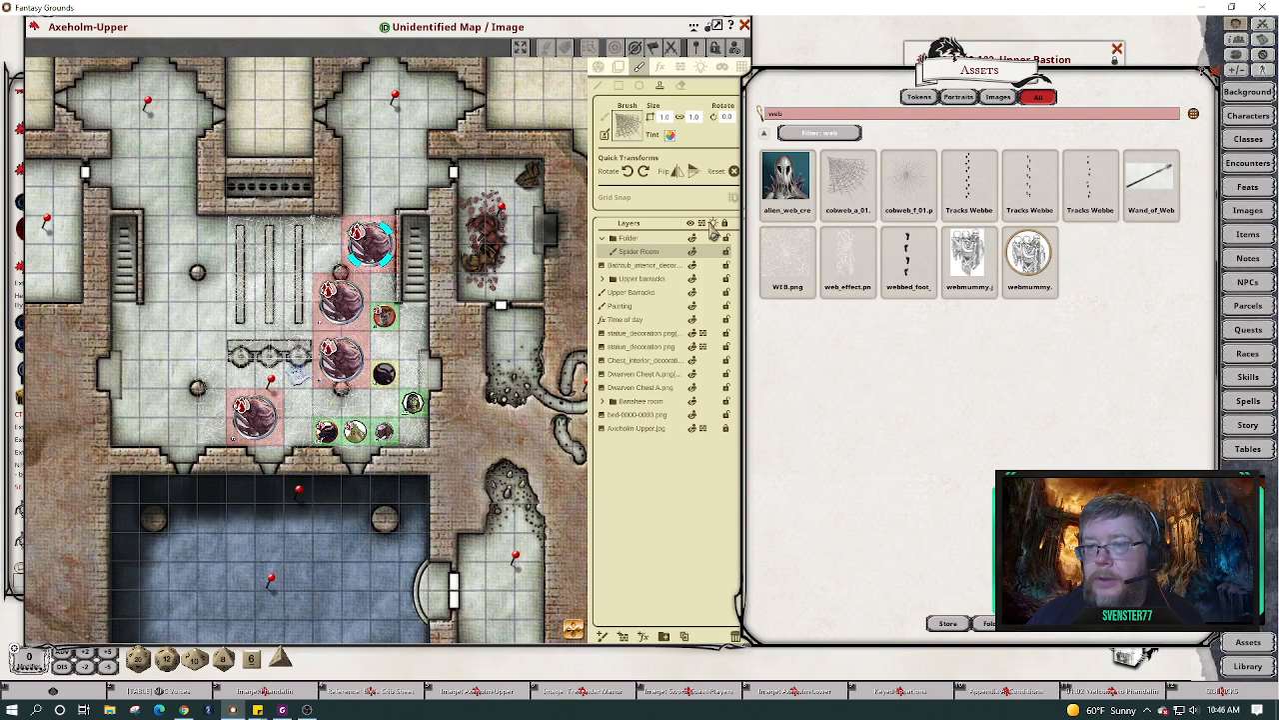
{"action": "left_click", "coordinate": [666, 117]}
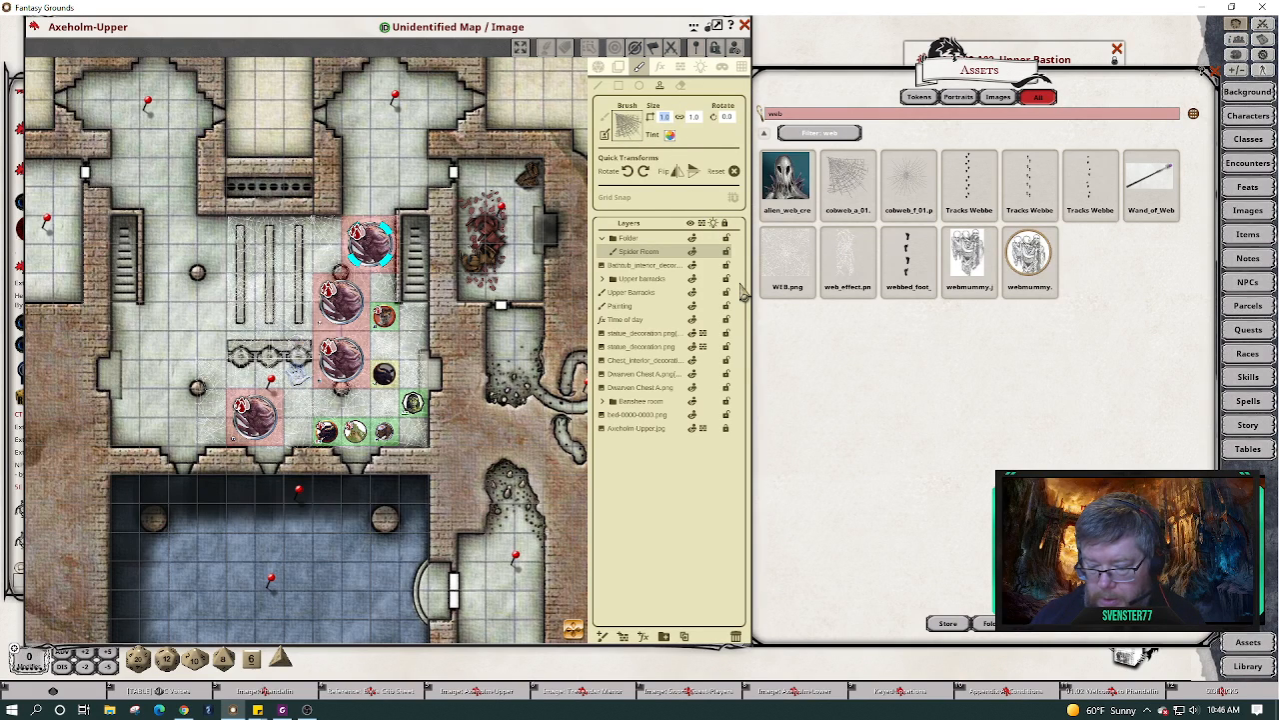
{"action": "type", "text": "4"}
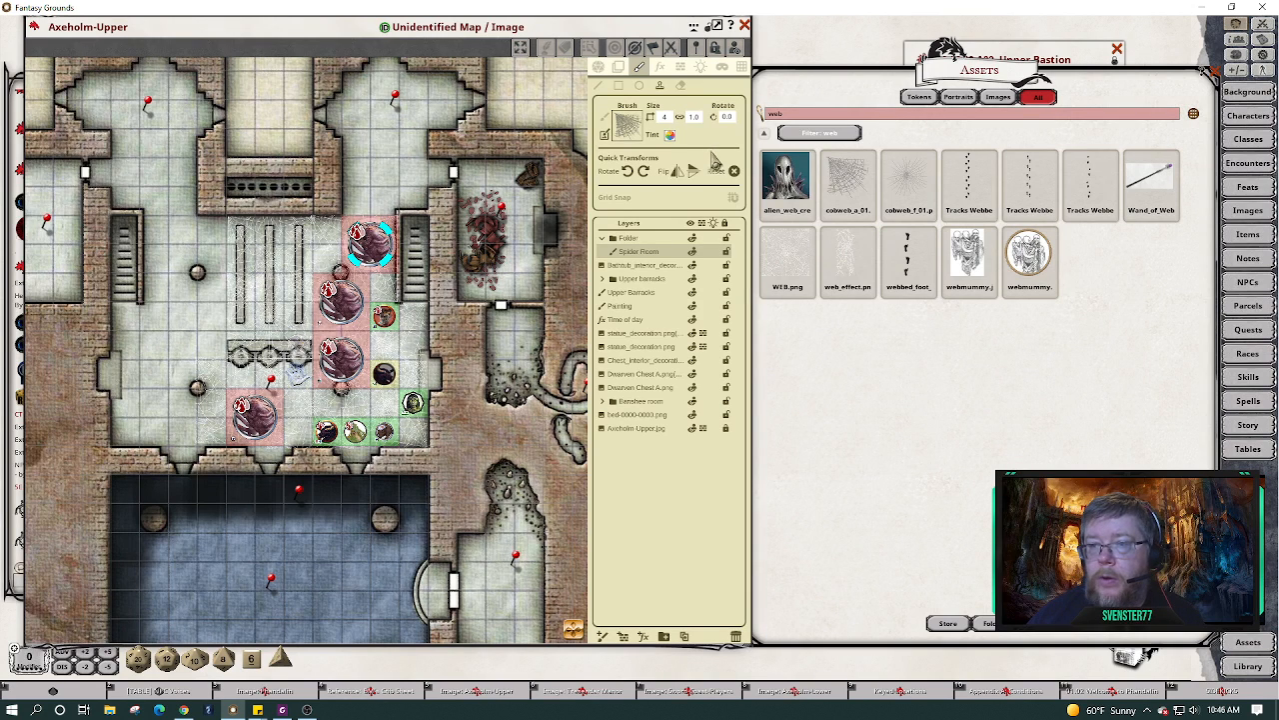
{"action": "left_click", "coordinate": [716, 158]}
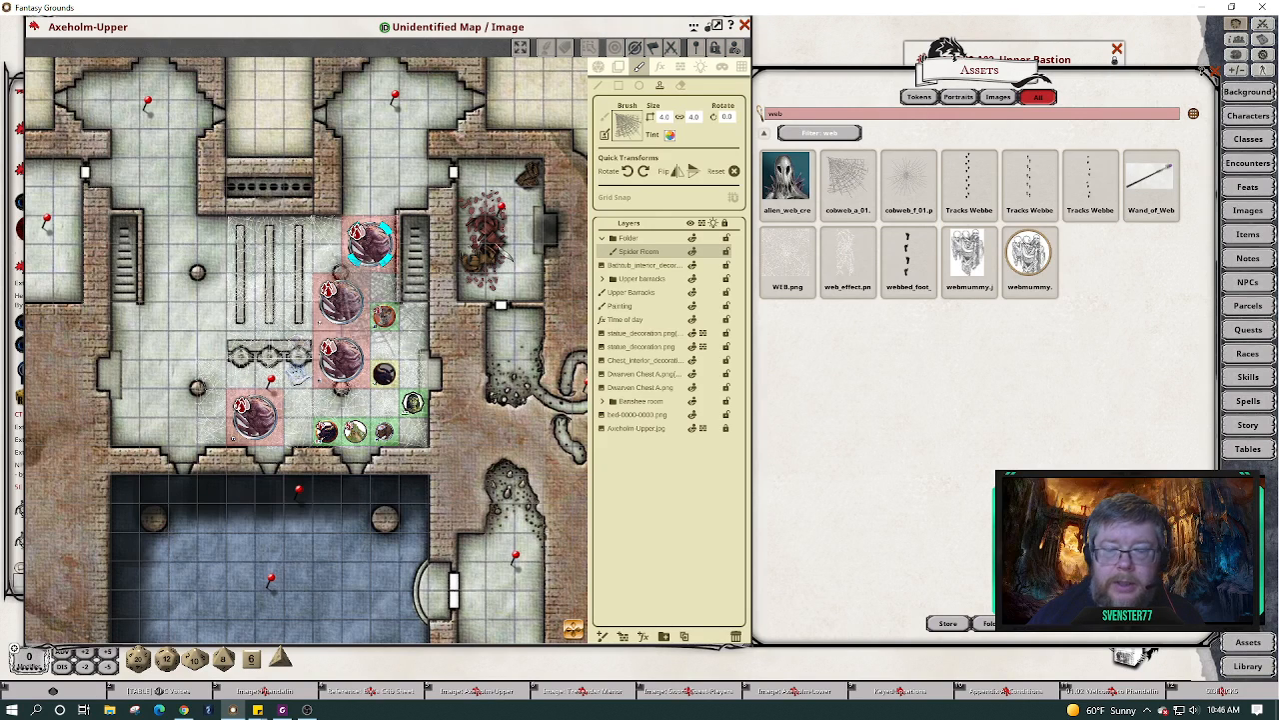
{"action": "left_click", "coordinate": [686, 178]}
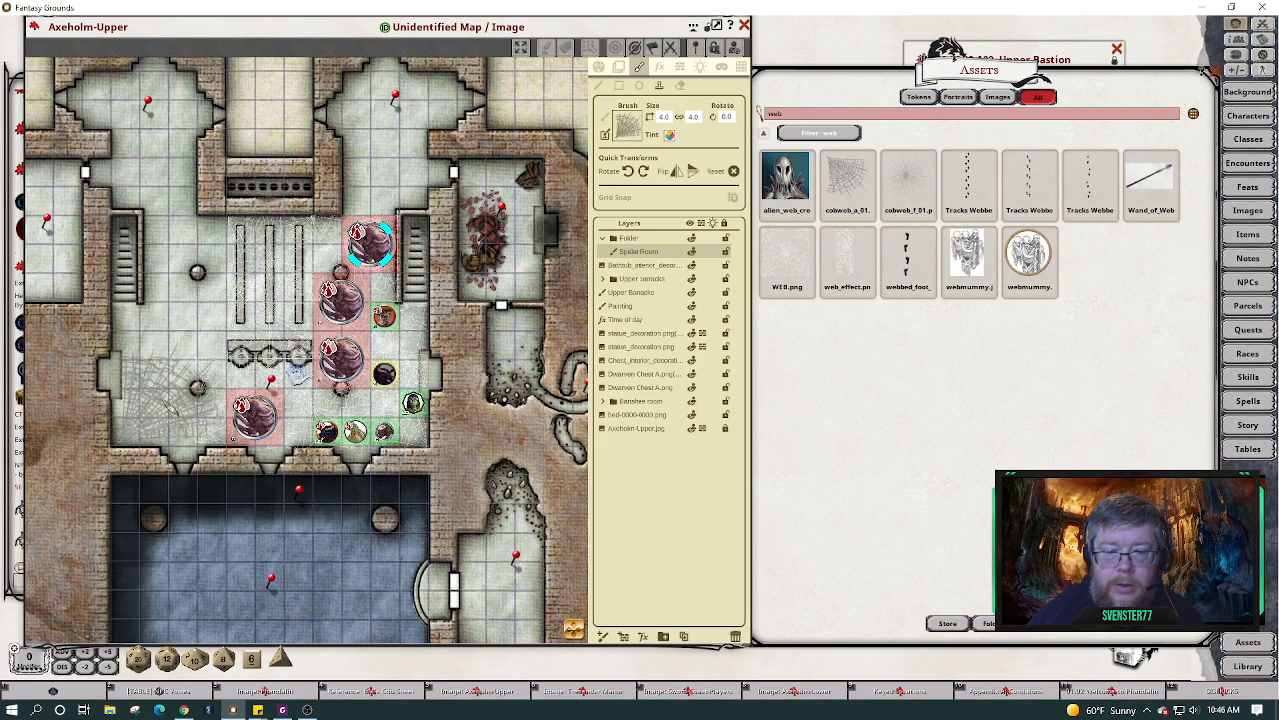
{"action": "left_click", "coordinate": [170, 394]}
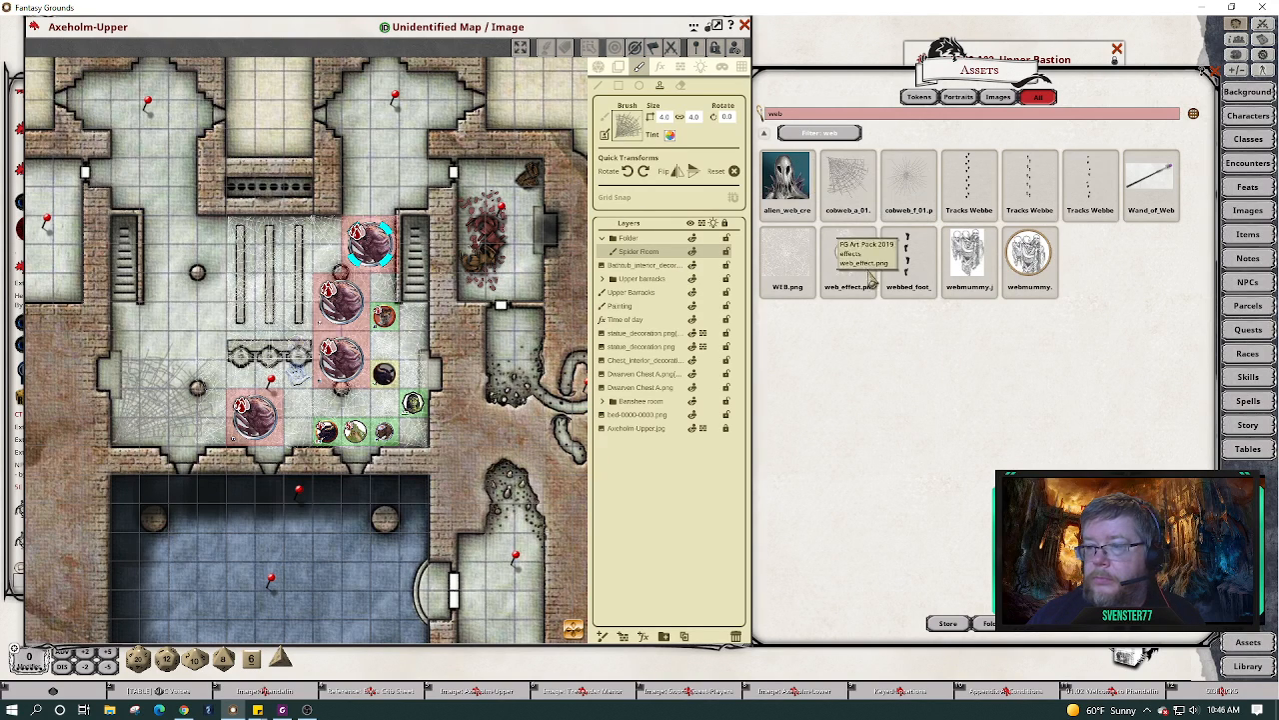
Load web_effect.png as the paint brush, set its size to 2, and rotate it to 30 degrees.
{"action": "left_click_drag", "start_coordinate": [848, 258], "coordinate": [636, 137]}
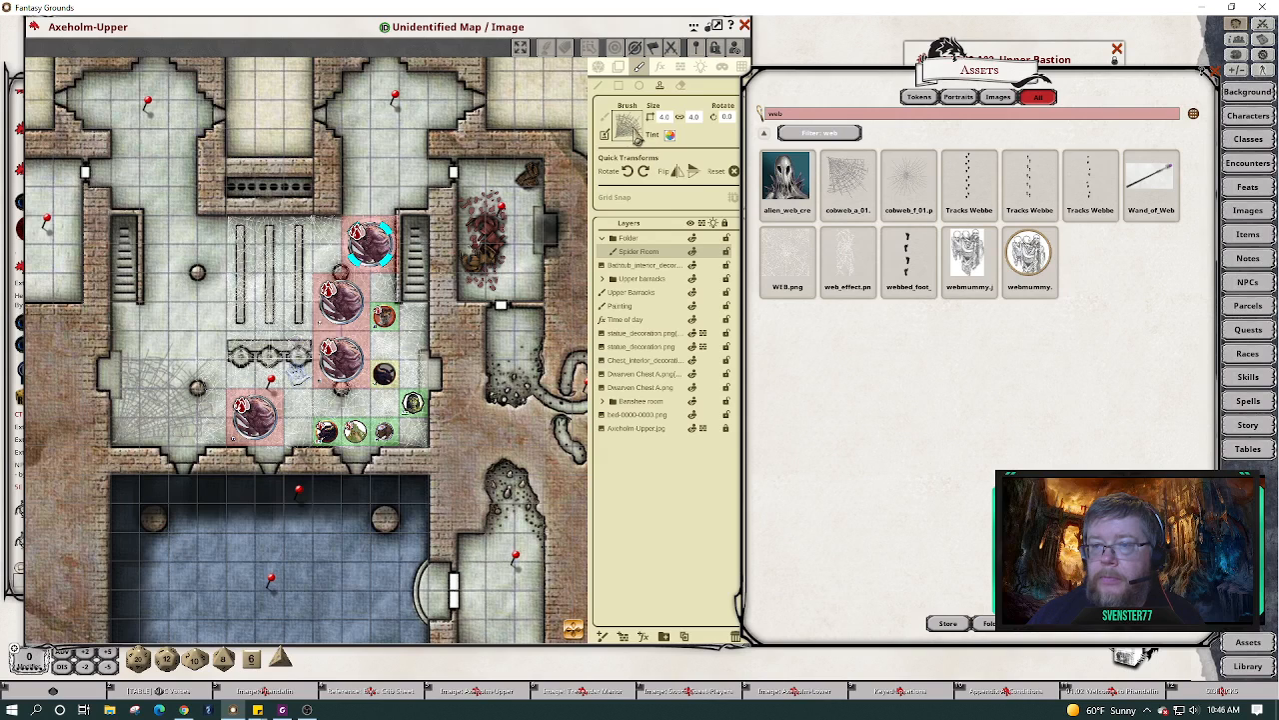
{"action": "mouse_move", "coordinate": [847, 255]}
{"action": "left_mouse_down"}
{"action": "mouse_move", "coordinate": [654, 163]}
{"action": "mouse_move", "coordinate": [629, 137]}
{"action": "left_mouse_up"}
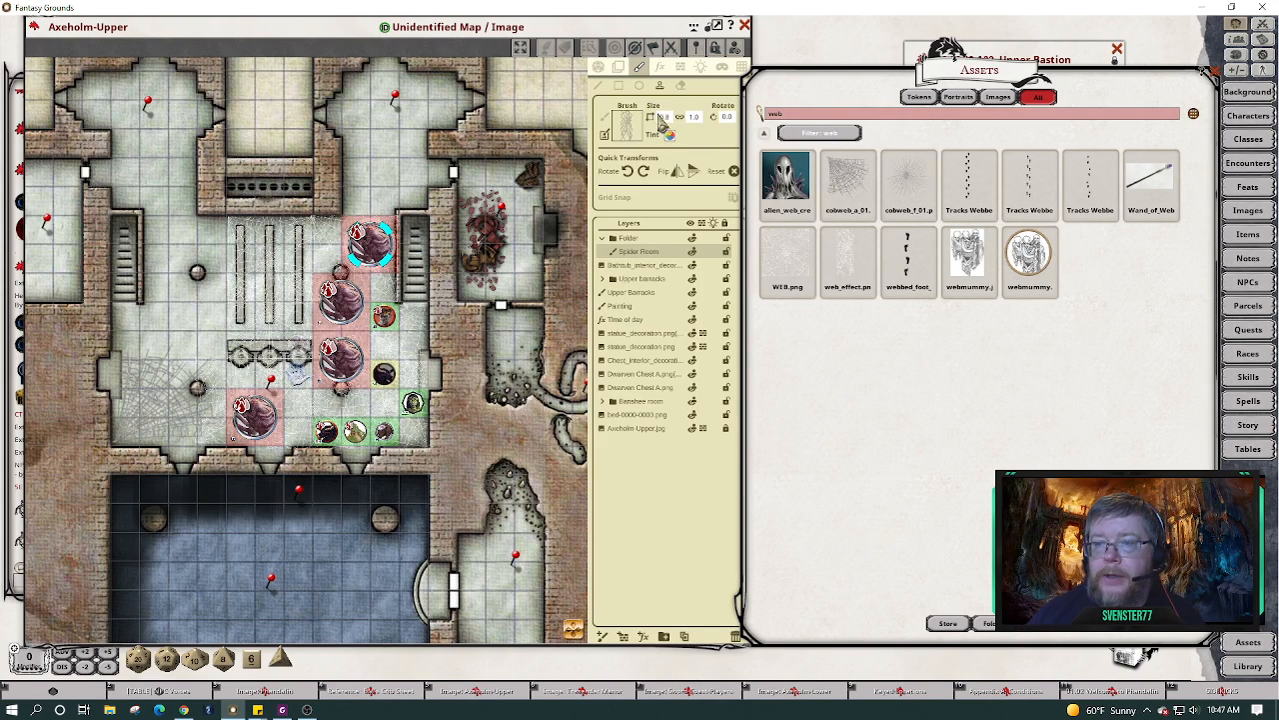
{"action": "left_click", "coordinate": [664, 117]}
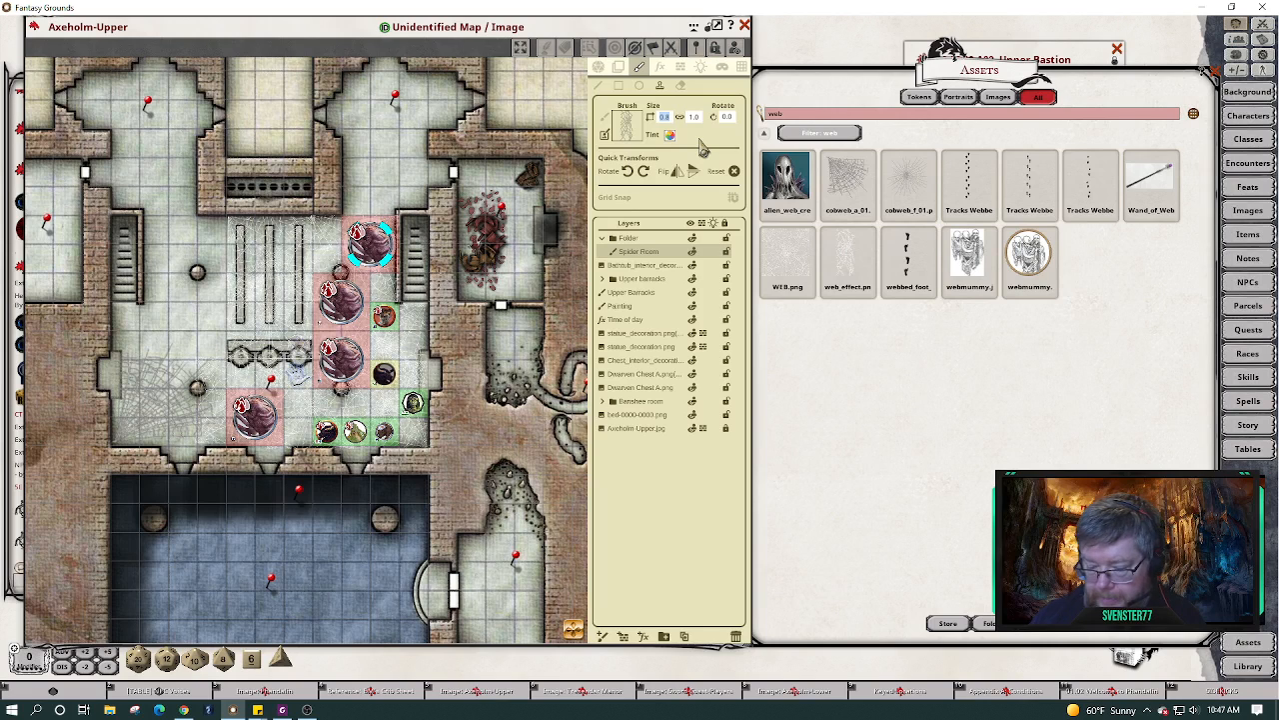
{"action": "type", "text": "2"}
{"action": "key", "text": "Return"}
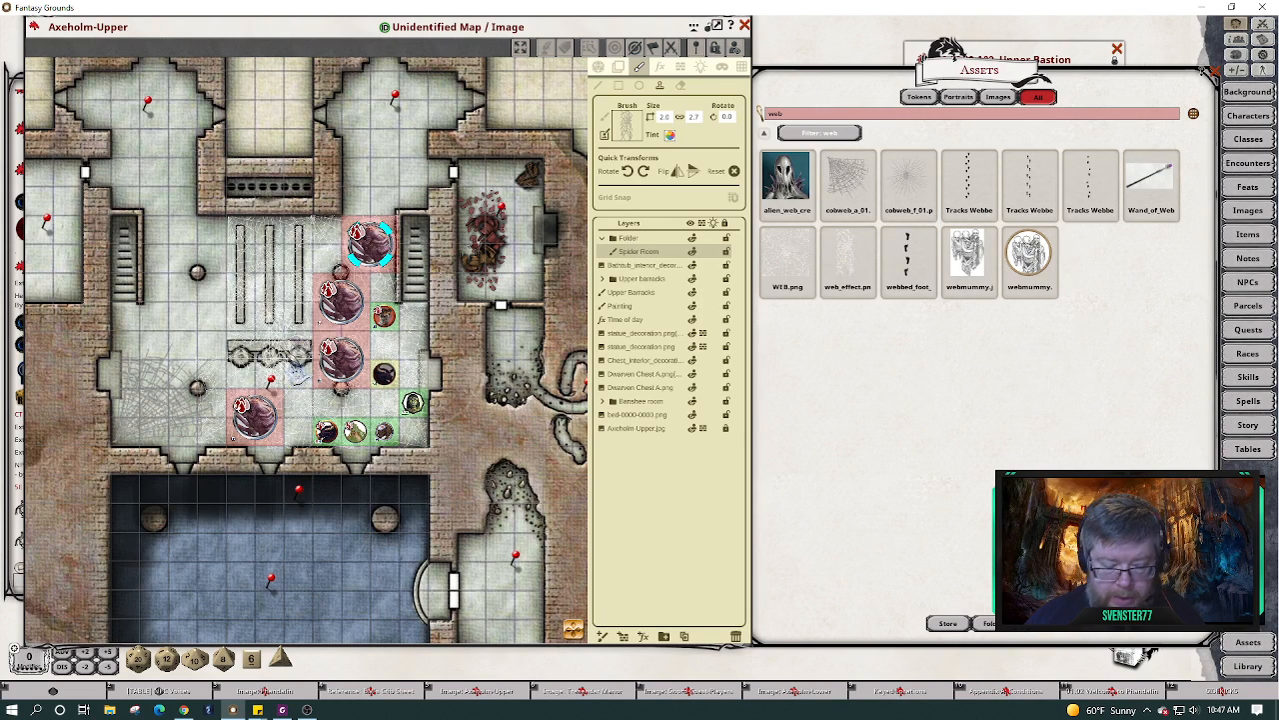
{"action": "scroll", "coordinate": [276, 344], "scroll_direction": "up", "scroll_amount": 4}
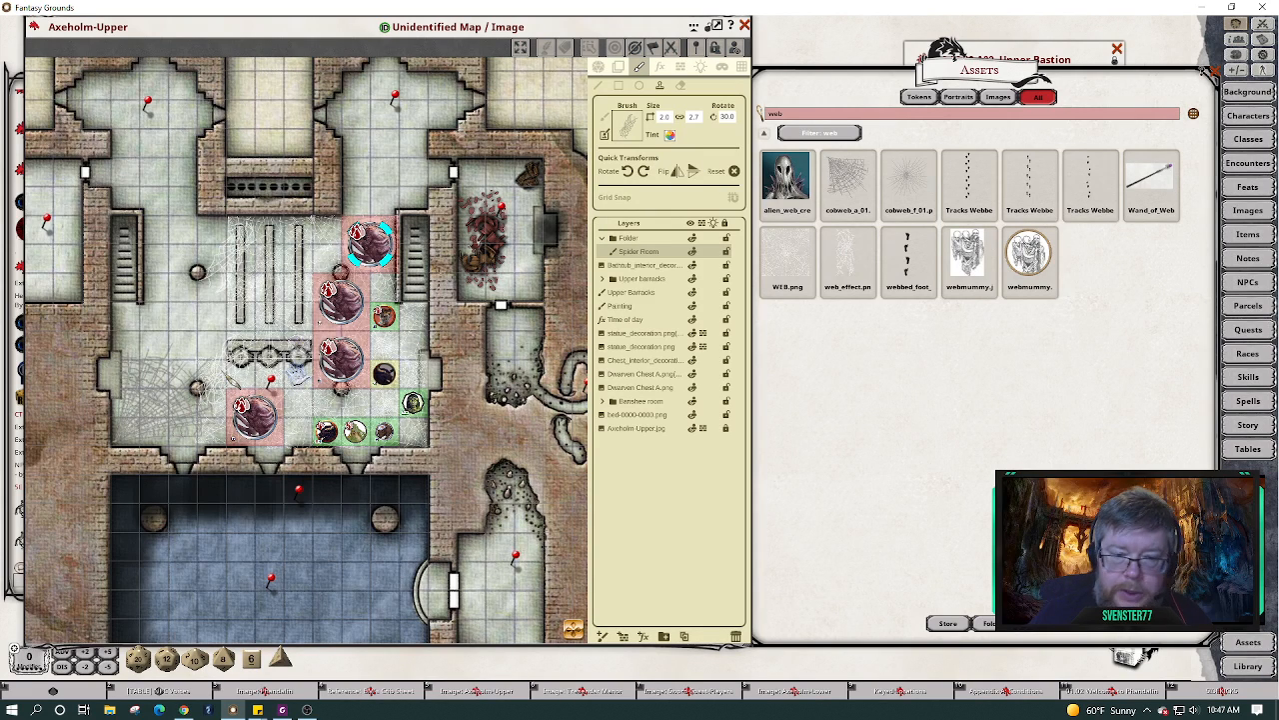
{"action": "scroll", "coordinate": [234, 365], "scroll_direction": "up", "scroll_amount": 2}
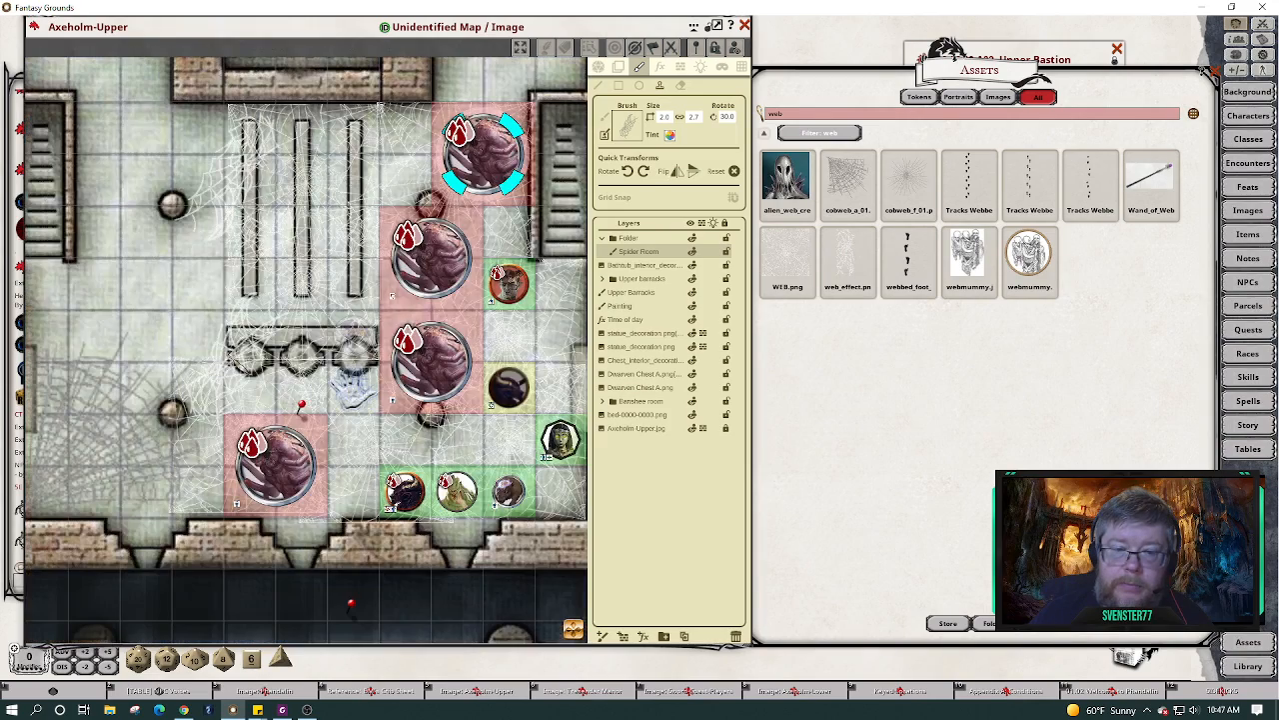
{"action": "scroll", "coordinate": [230, 358], "scroll_direction": "down", "scroll_amount": 4}
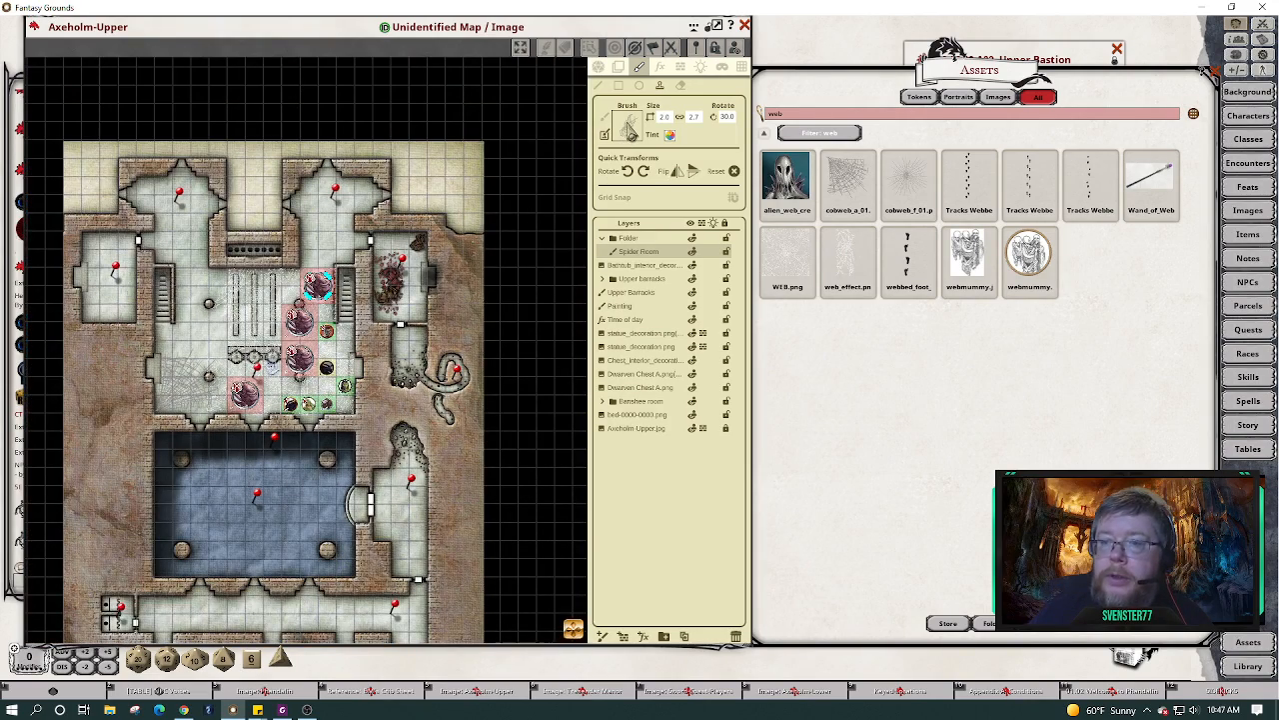
Try the web_effect.png brush at different angles over the bastion room's spiders and set its rotation to 340 degrees.
{"action": "left_click", "coordinate": [631, 133]}
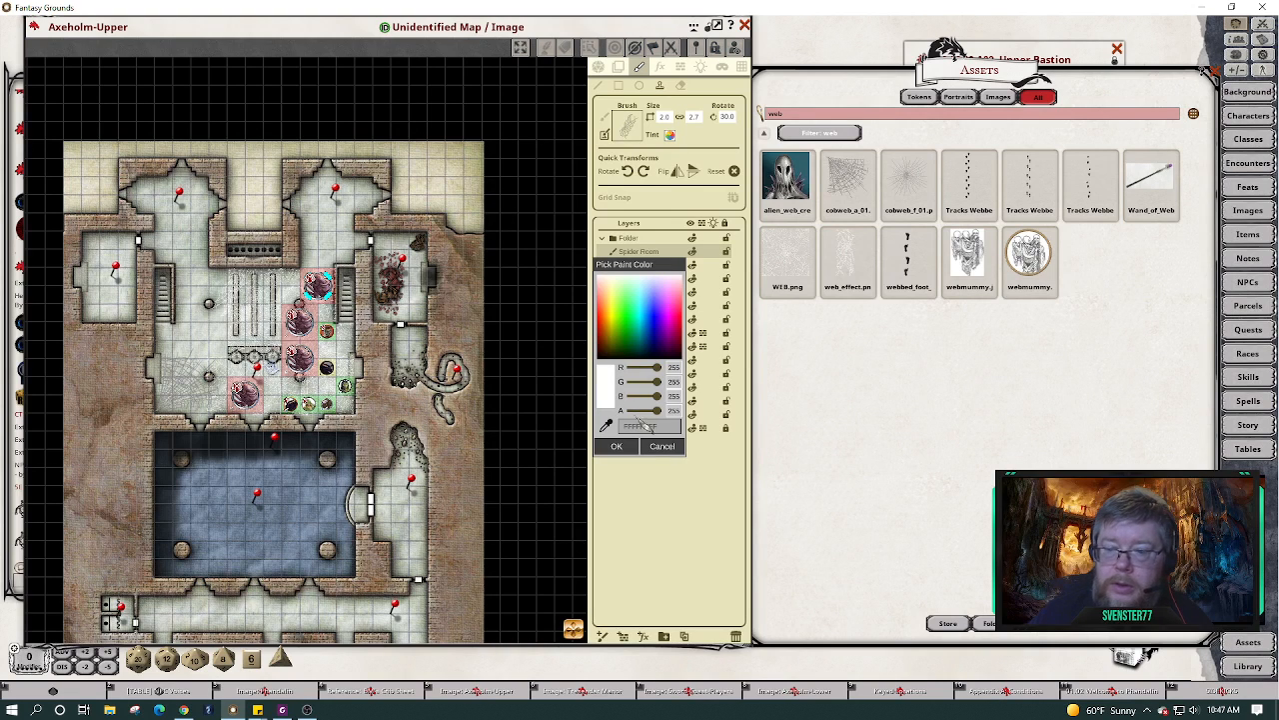
{"action": "left_click", "coordinate": [663, 447]}
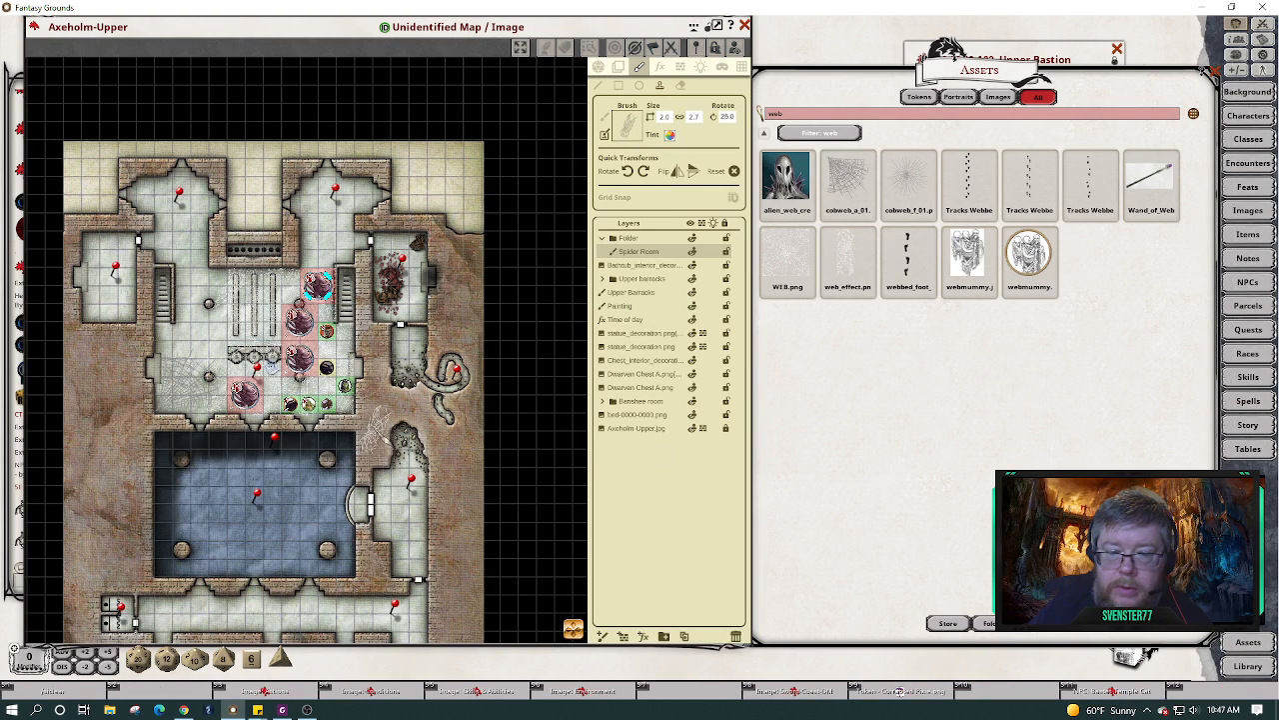
{"action": "scroll", "coordinate": [376, 430], "scroll_direction": "down", "scroll_amount": 7}
{"action": "scroll", "coordinate": [376, 428], "scroll_direction": "down", "scroll_amount": 9}
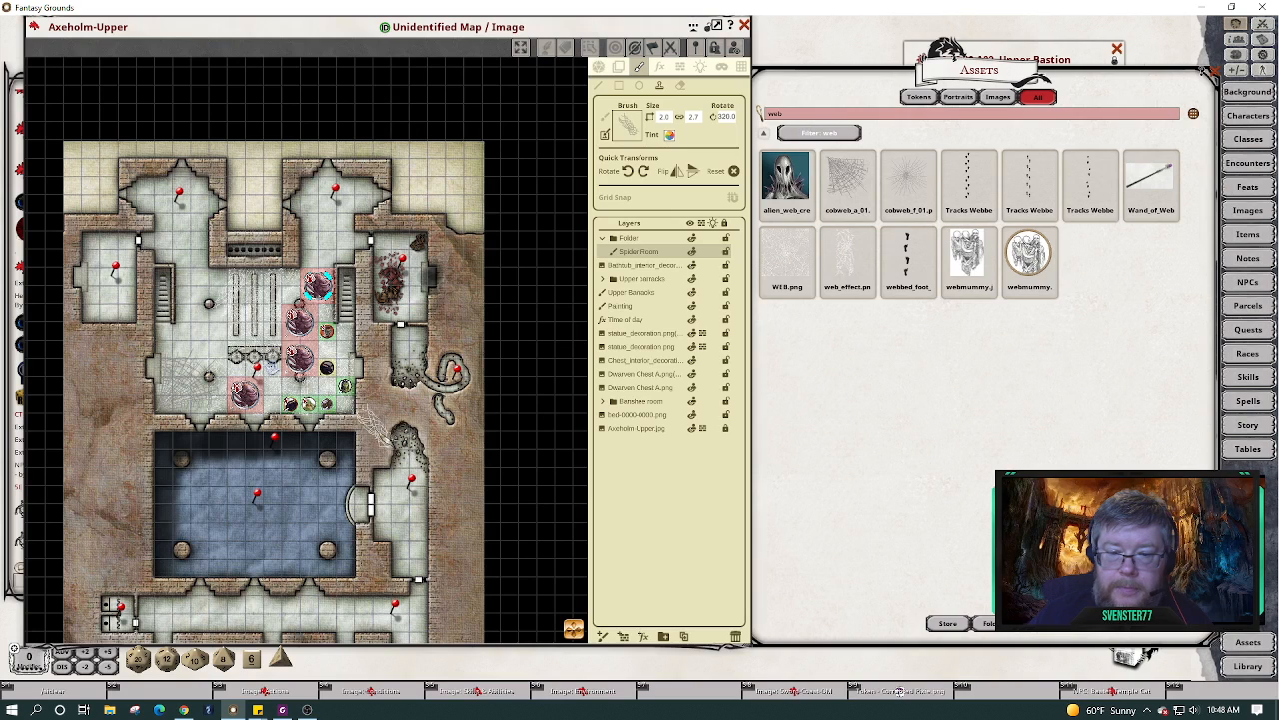
{"action": "scroll", "coordinate": [376, 428], "scroll_direction": "down", "scroll_amount": 3}
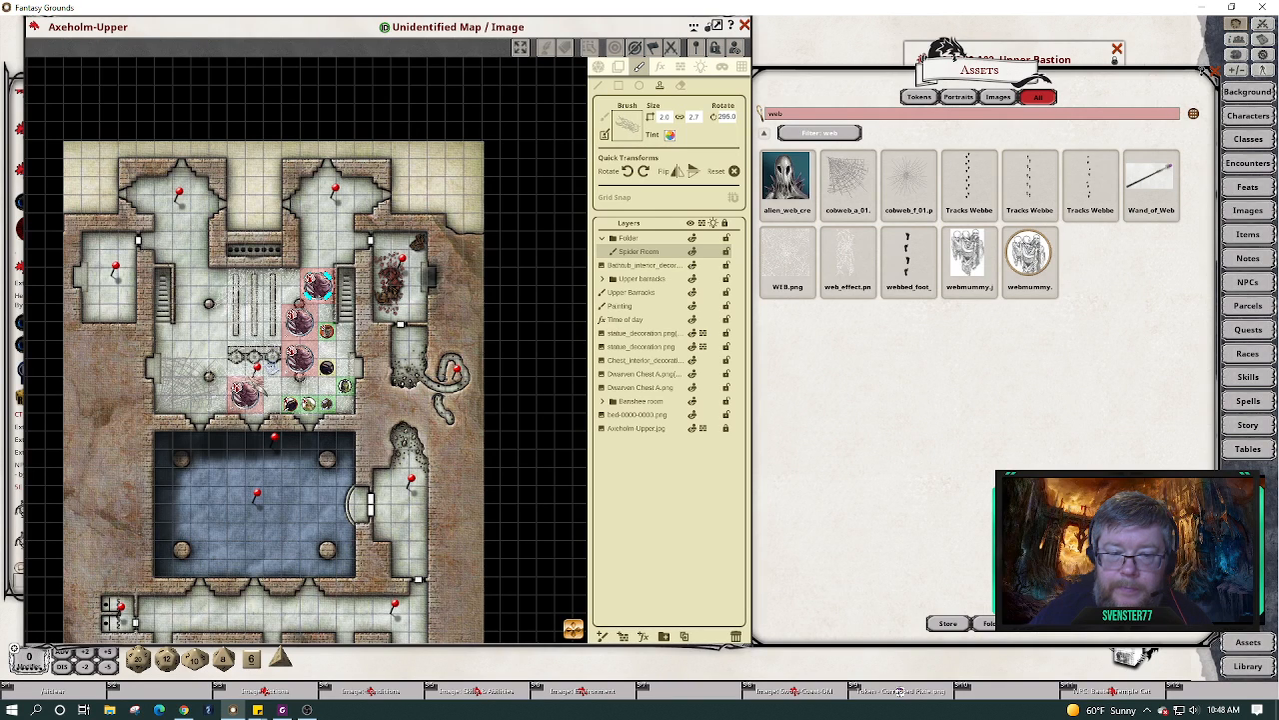
{"action": "scroll", "coordinate": [258, 370], "scroll_direction": "down", "scroll_amount": 5}
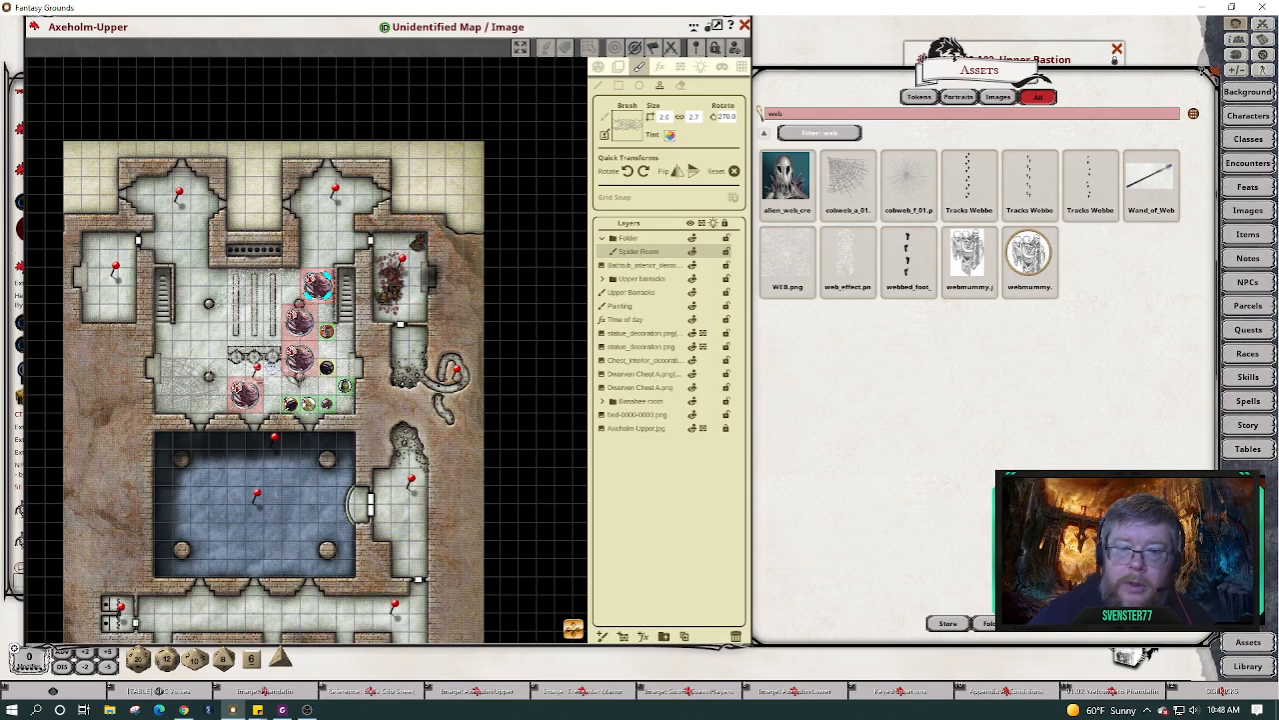
{"action": "scroll", "coordinate": [301, 374], "scroll_direction": "up", "scroll_amount": 6}
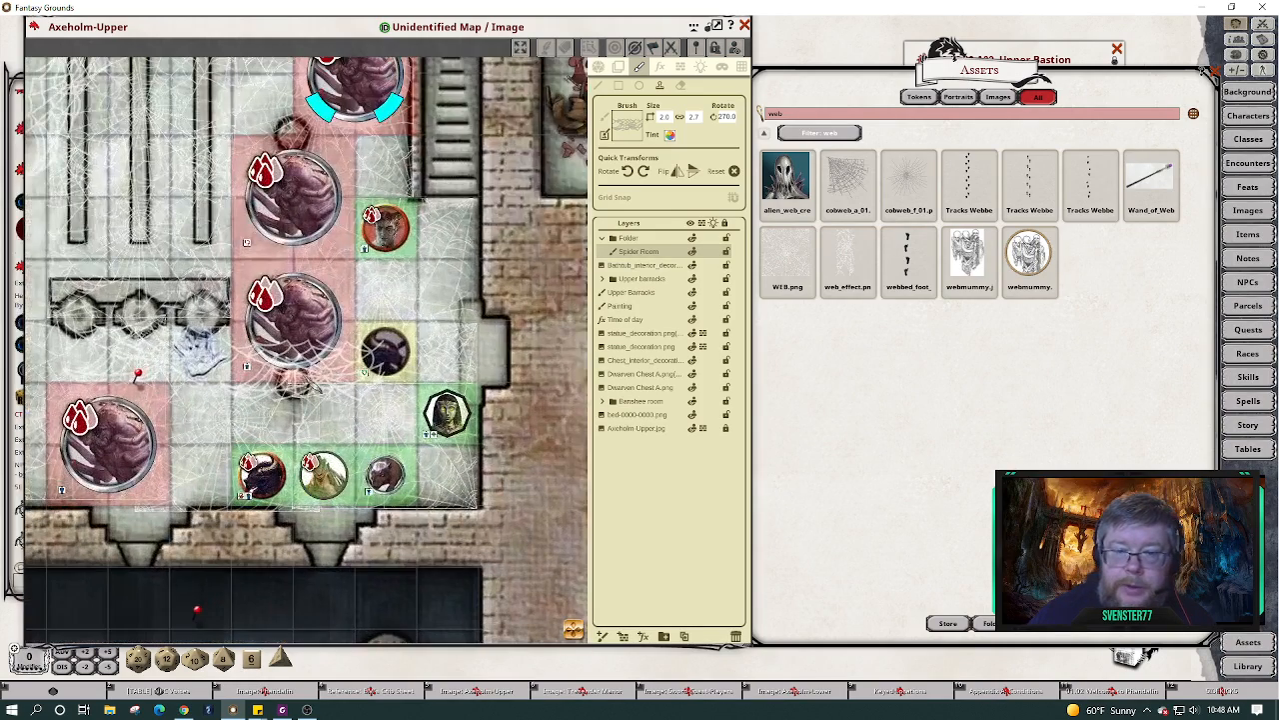
{"action": "scroll", "coordinate": [300, 374], "scroll_direction": "down", "scroll_amount": 2}
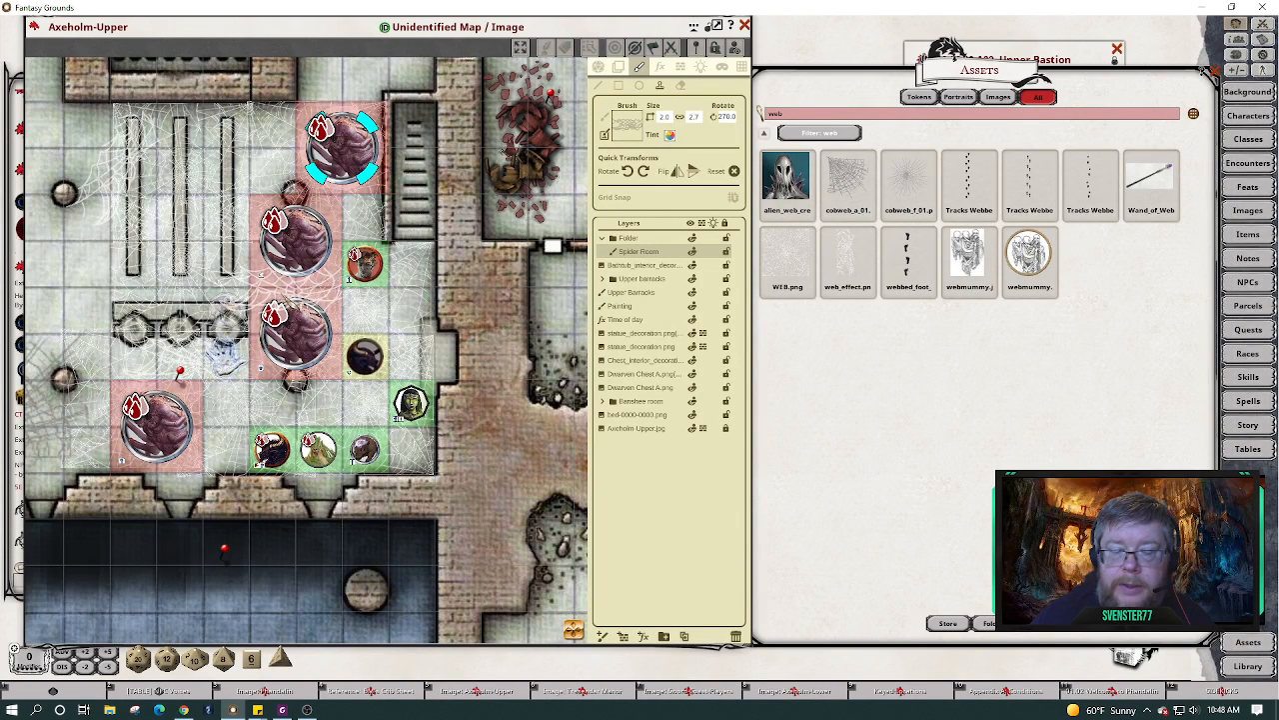
{"action": "scroll", "coordinate": [283, 287], "scroll_direction": "up", "scroll_amount": 7}
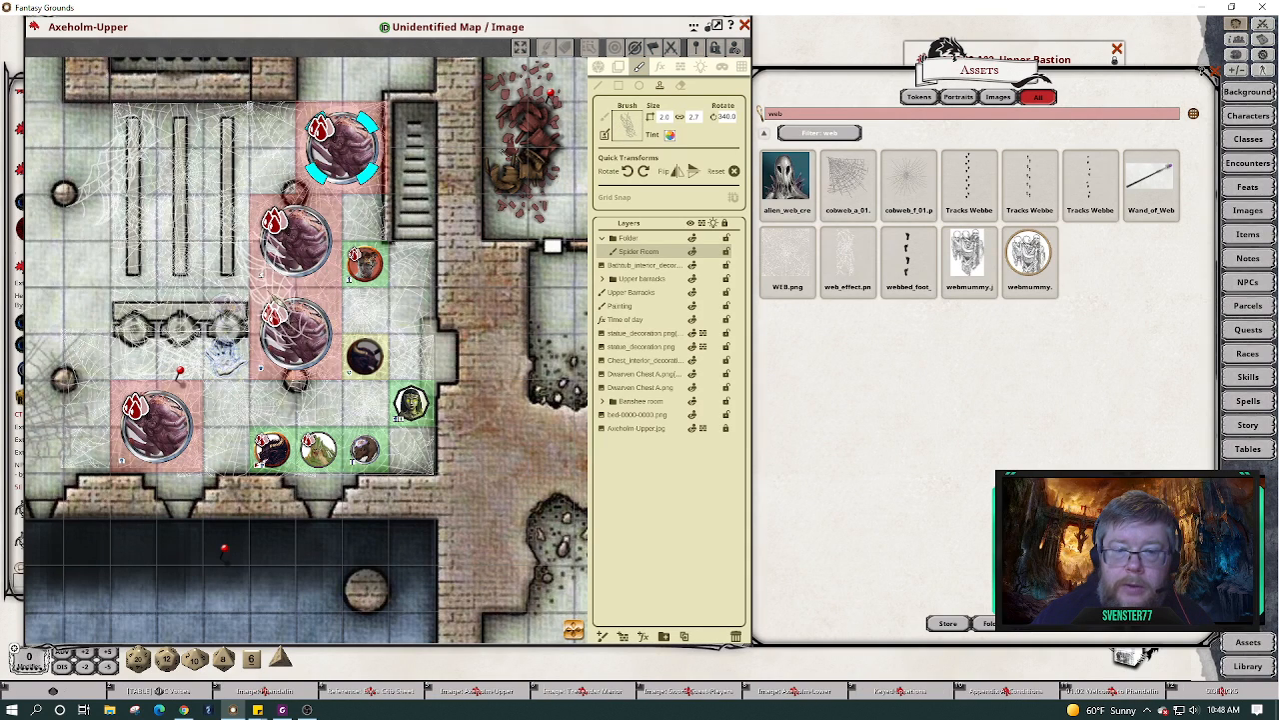
{"action": "scroll", "coordinate": [458, 466], "scroll_direction": "down", "scroll_amount": 5}
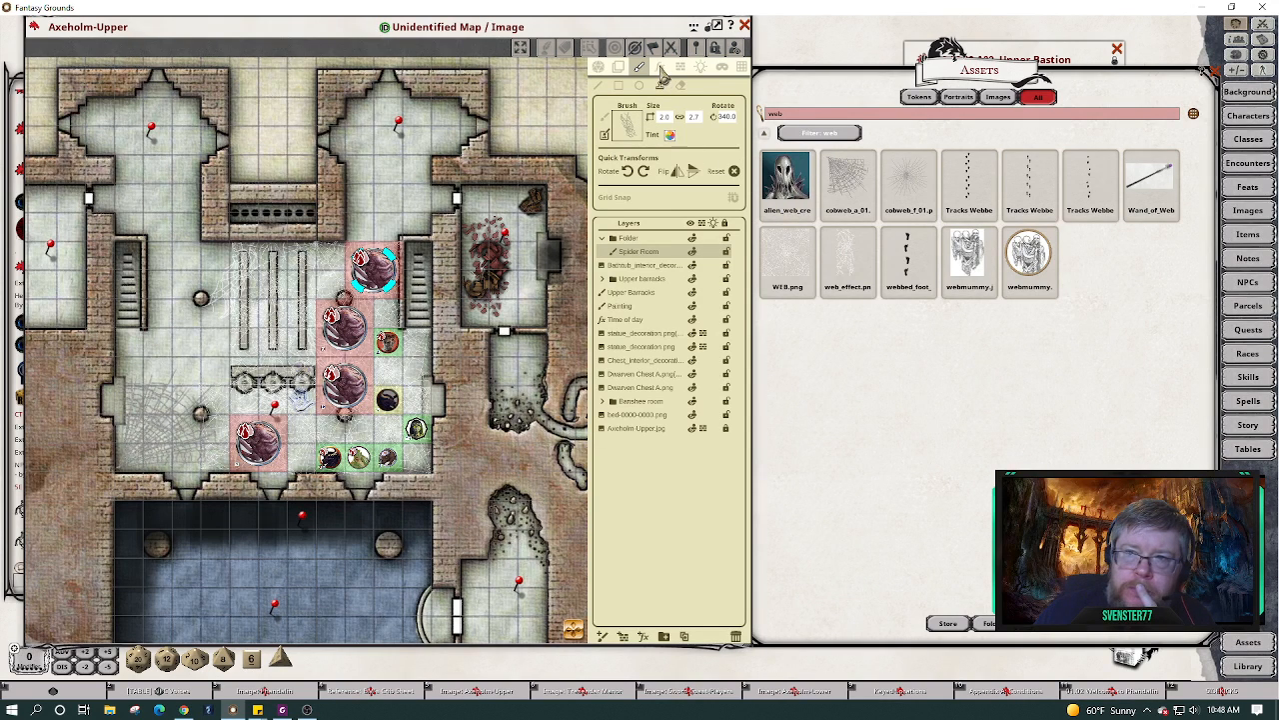
Add a Grayscale effect layer to the map and change its FX type to Adjust colors.
{"action": "left_click", "coordinate": [660, 68]}
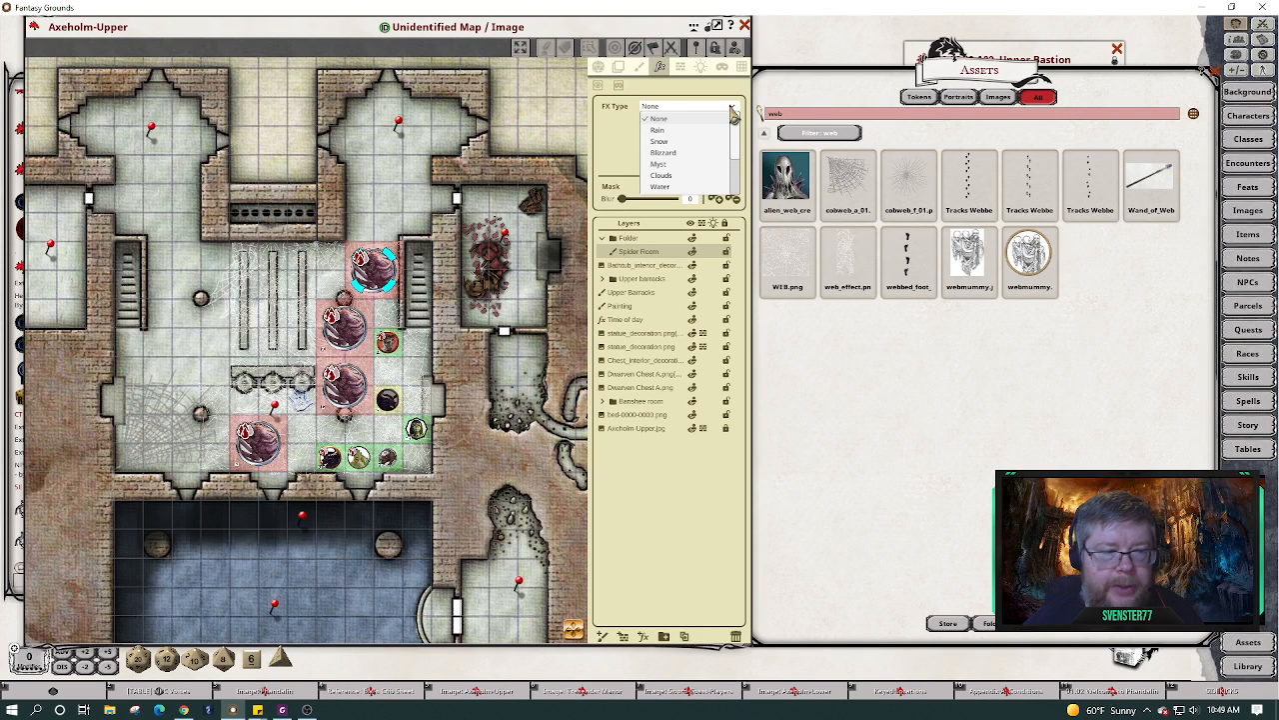
{"action": "left_click_drag", "start_coordinate": [733, 115], "coordinate": [736, 182]}
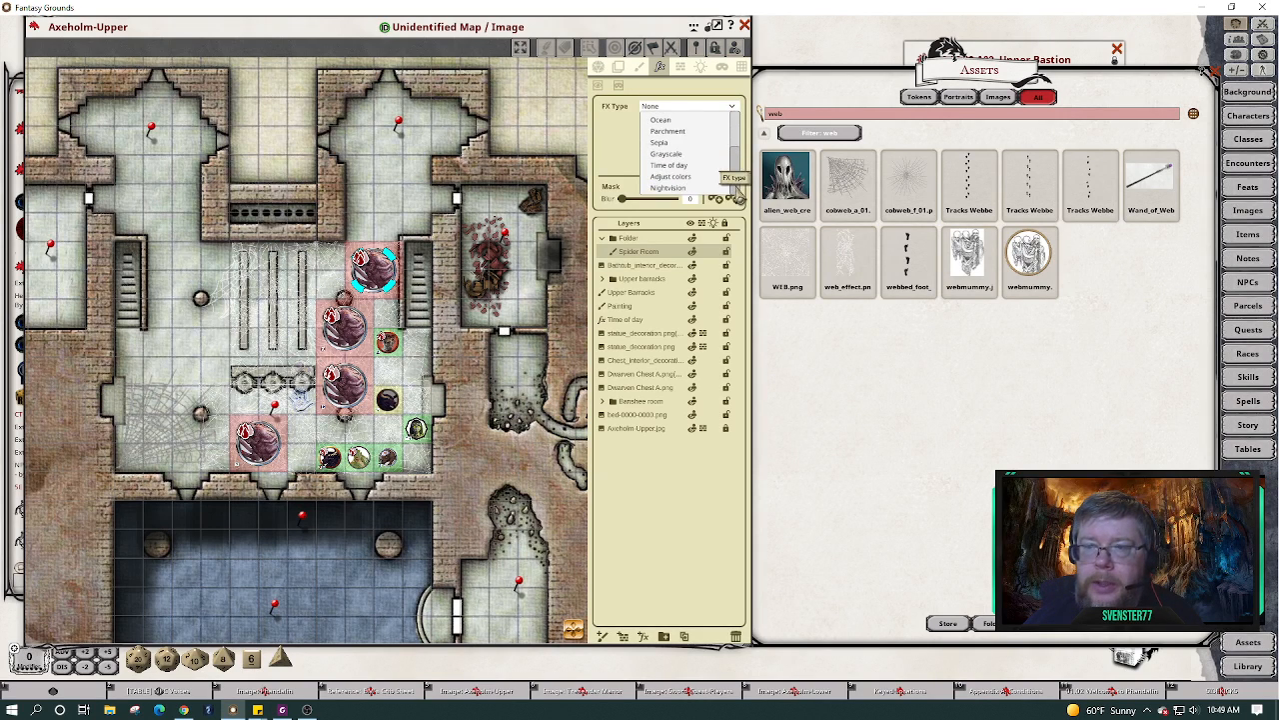
{"action": "left_click", "coordinate": [687, 165]}
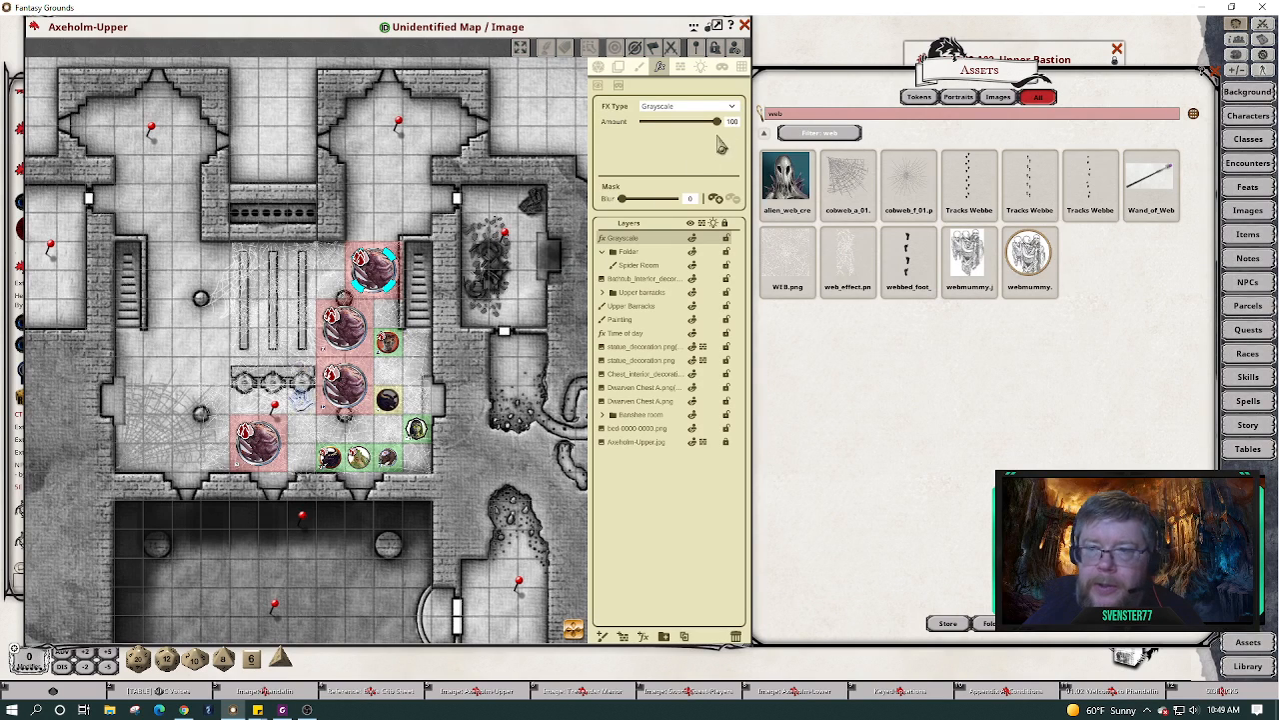
{"action": "left_click", "coordinate": [731, 106]}
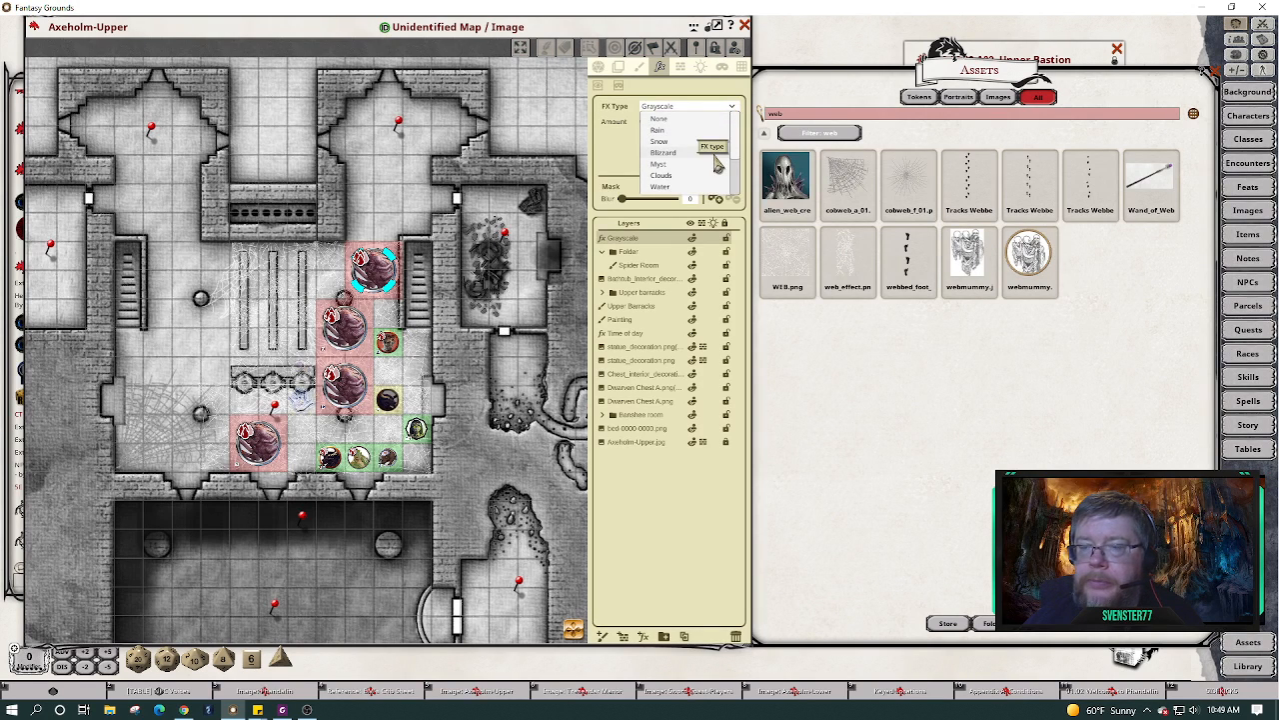
{"action": "scroll", "coordinate": [719, 155], "scroll_direction": "down", "scroll_amount": 3}
{"action": "scroll", "coordinate": [716, 165], "scroll_direction": "down", "scroll_amount": 4}
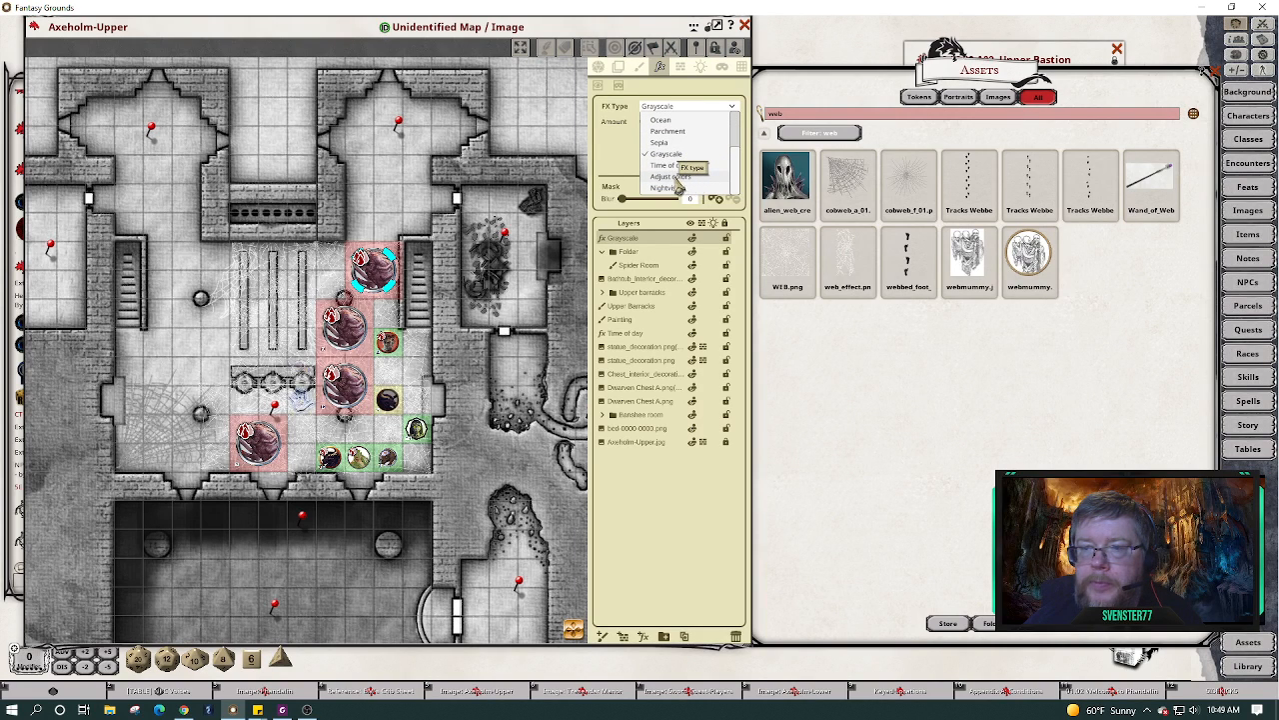
{"action": "left_click", "coordinate": [672, 177]}
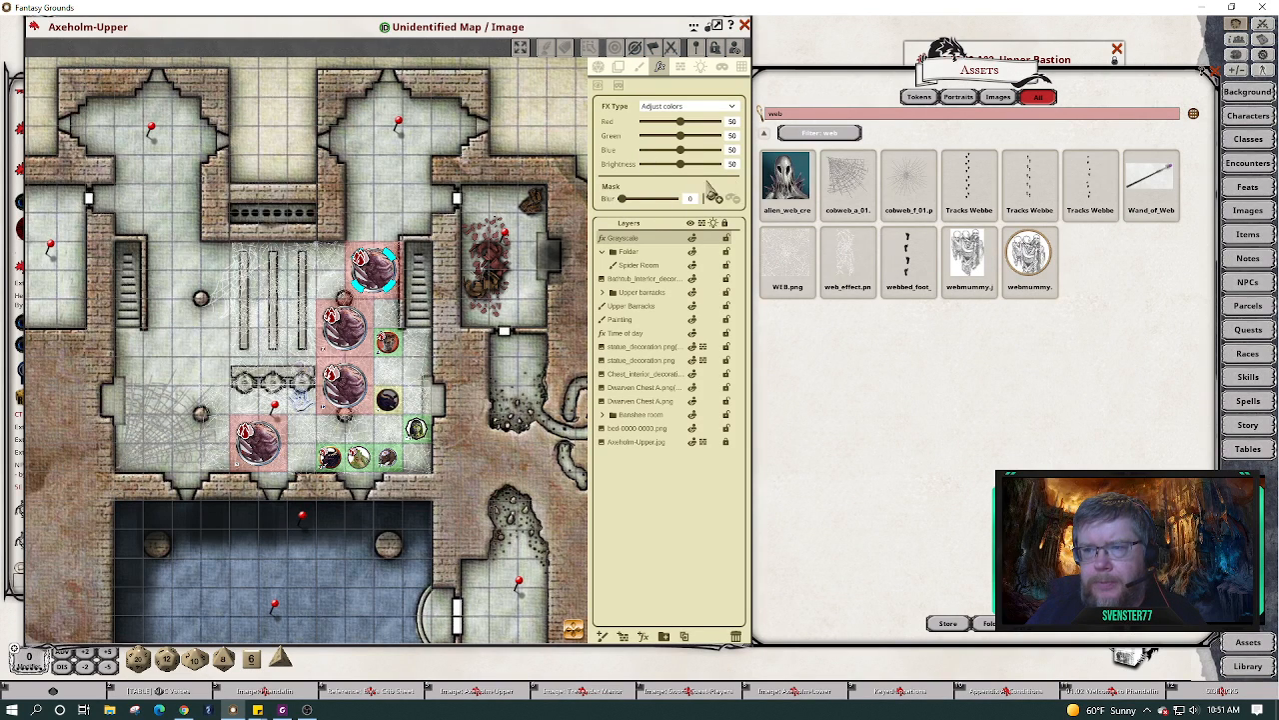
Set the colour effect's red and green to 0 and its blue to 23.
{"action": "left_click_drag", "start_coordinate": [680, 121], "coordinate": [629, 125]}
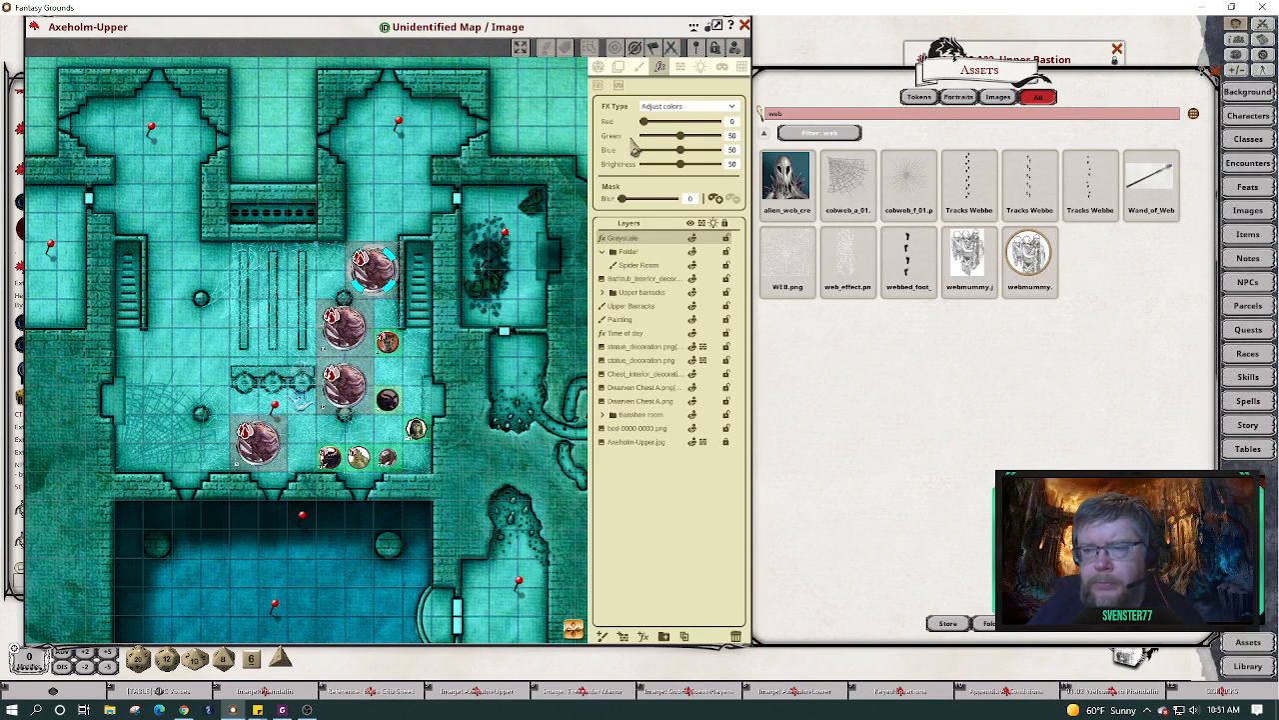
{"action": "left_click_drag", "start_coordinate": [681, 135], "coordinate": [632, 136]}
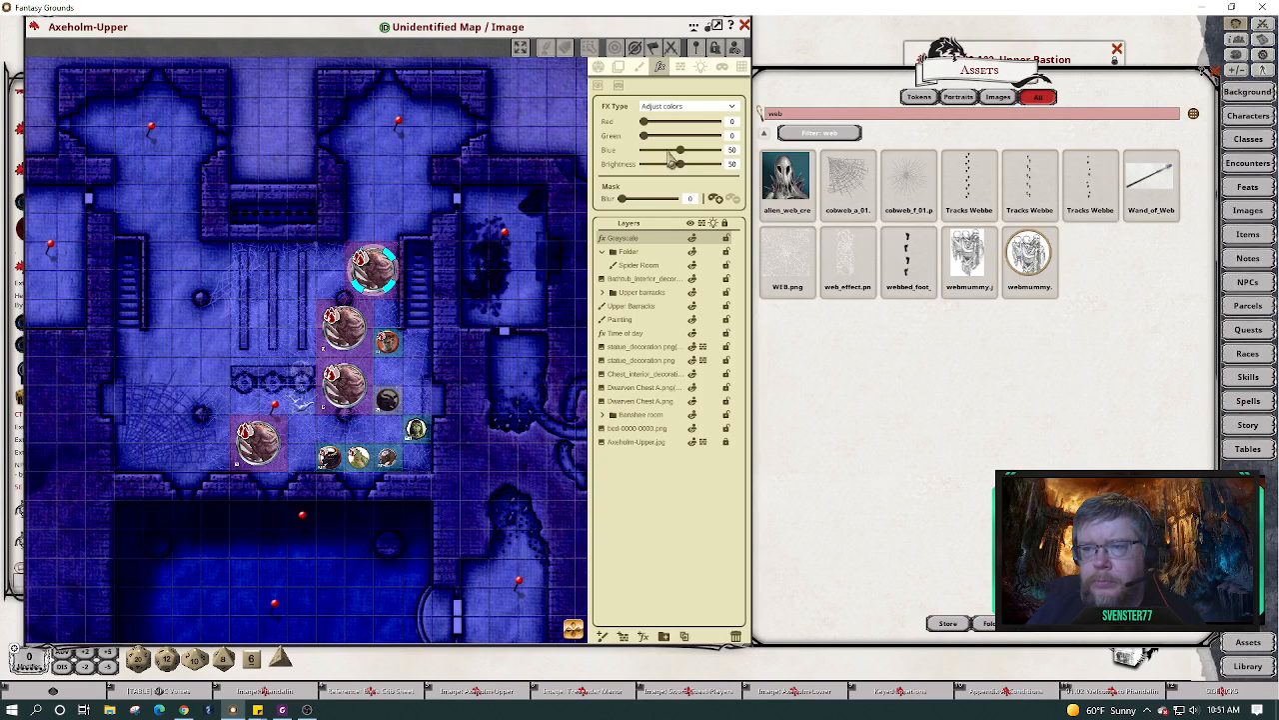
{"action": "mouse_move", "coordinate": [682, 156]}
{"action": "left_mouse_down"}
{"action": "mouse_move", "coordinate": [653, 157]}
{"action": "mouse_move", "coordinate": [666, 163]}
{"action": "left_mouse_up"}
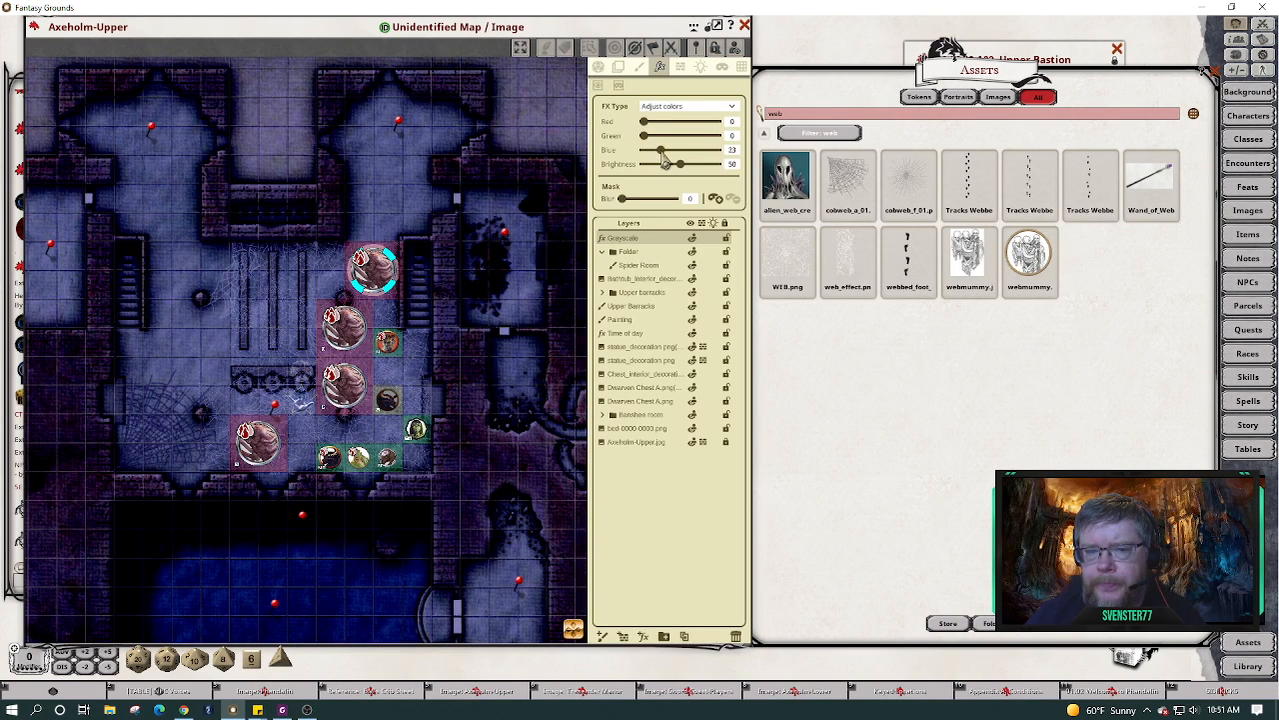
Mask the Adjust colors effect and reveal it inside the three long vertical floor channels and the upper strip of the horizontal trough.
{"action": "left_click", "coordinate": [718, 198]}
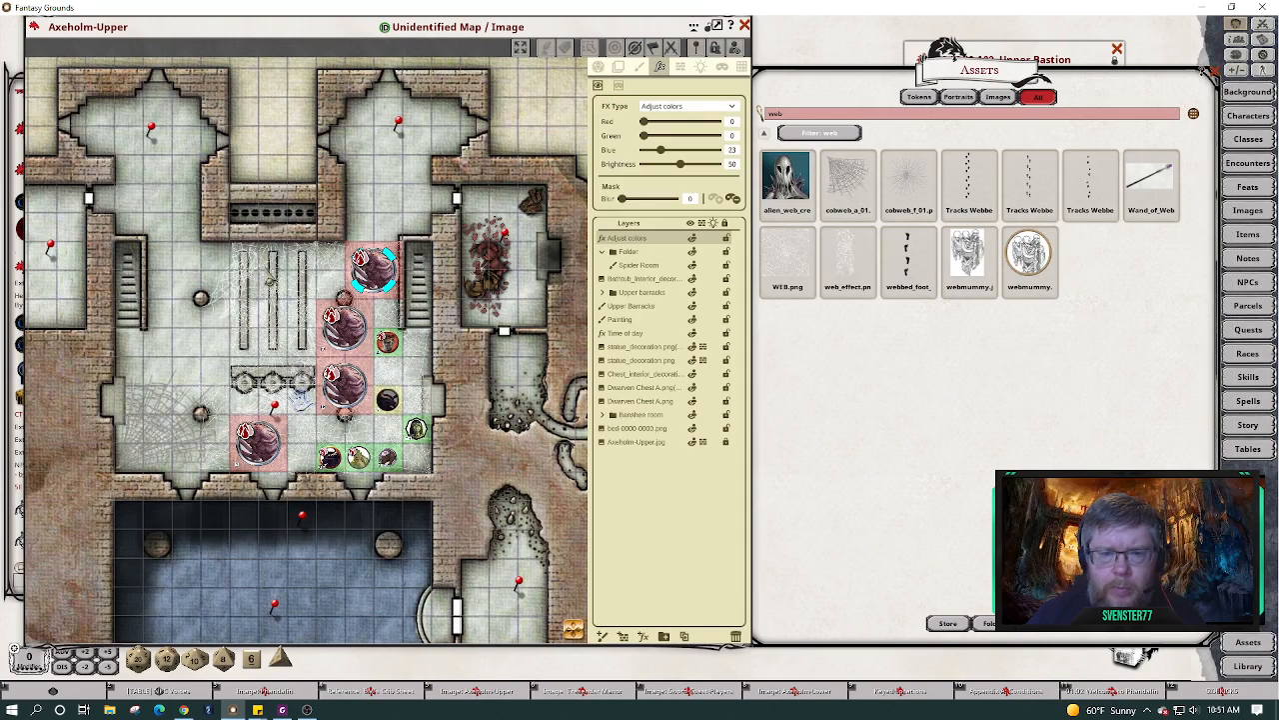
{"action": "scroll", "coordinate": [251, 276], "scroll_direction": "up", "scroll_amount": 2}
{"action": "scroll", "coordinate": [250, 276], "scroll_direction": "up", "scroll_amount": 1}
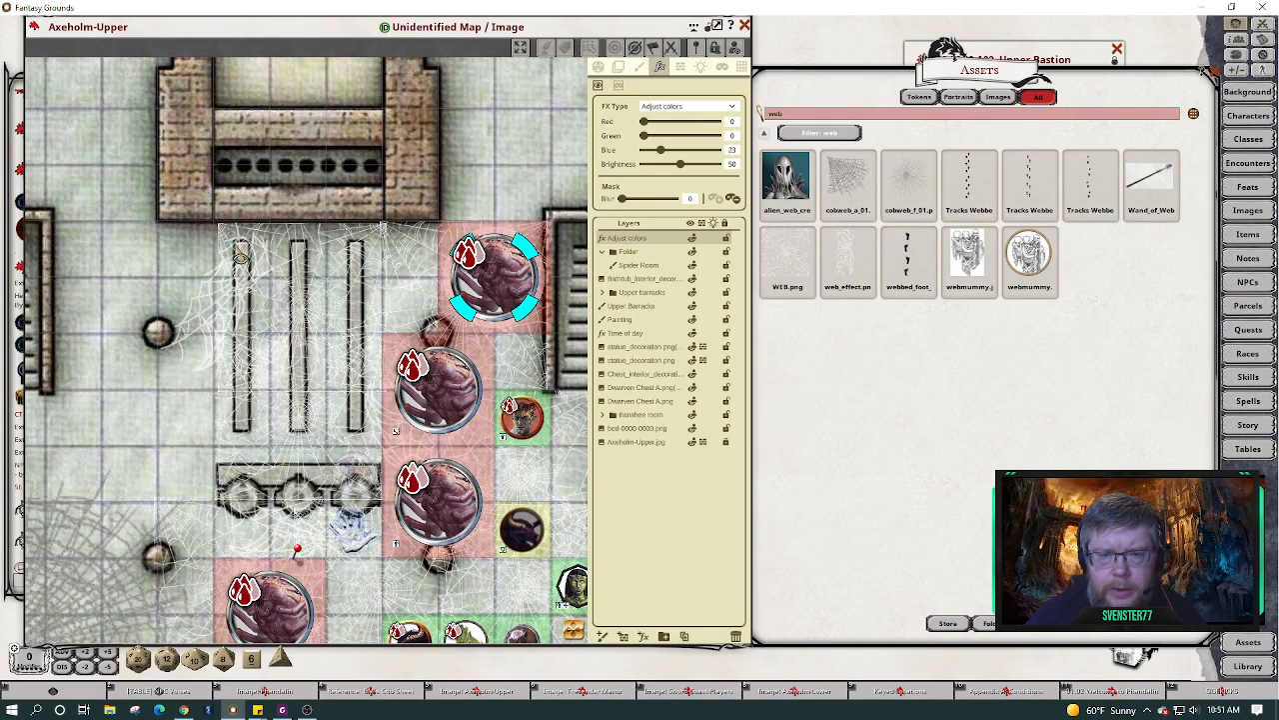
{"action": "left_click_drag", "start_coordinate": [237, 246], "coordinate": [255, 440]}
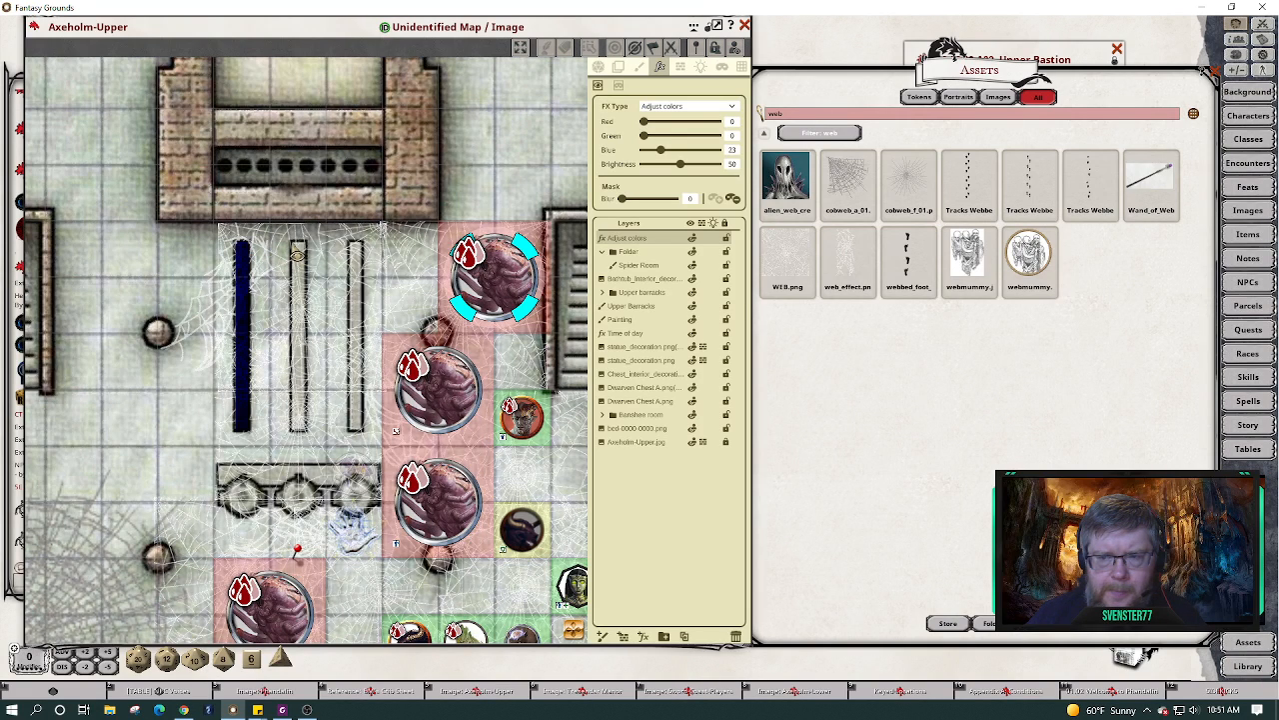
{"action": "left_click_drag", "start_coordinate": [297, 256], "coordinate": [311, 443]}
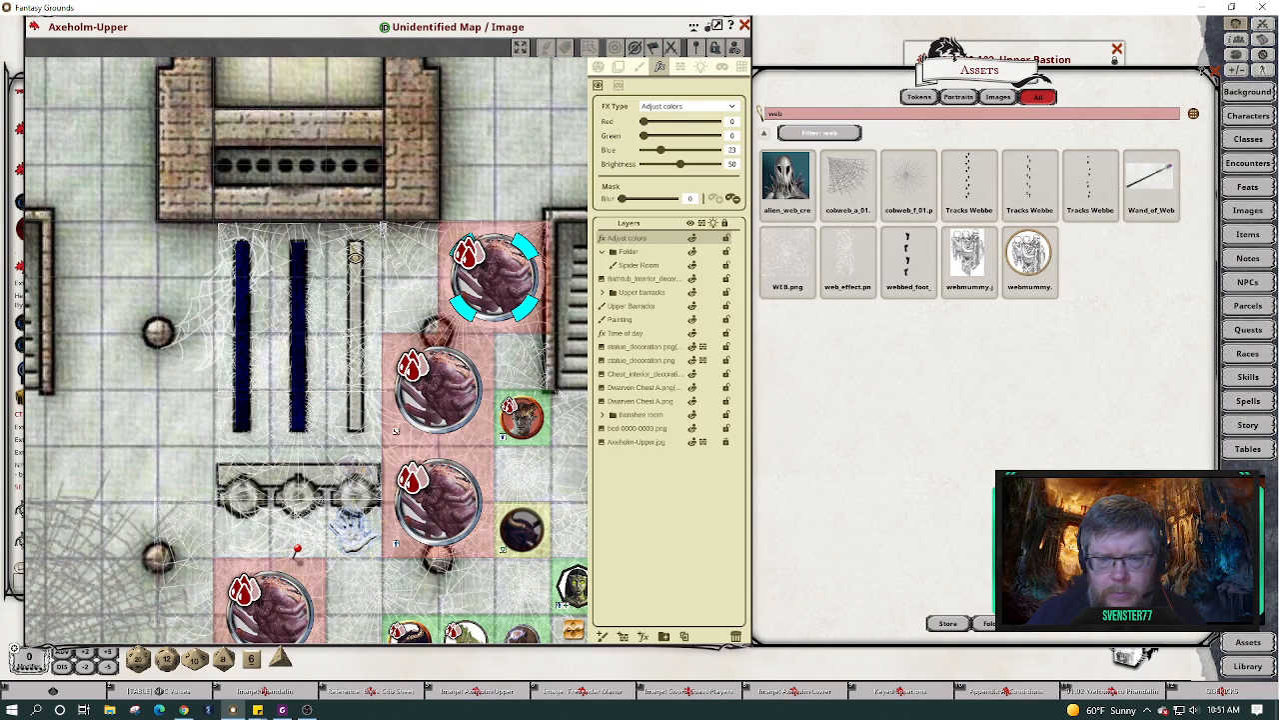
{"action": "left_click_drag", "start_coordinate": [350, 242], "coordinate": [368, 442]}
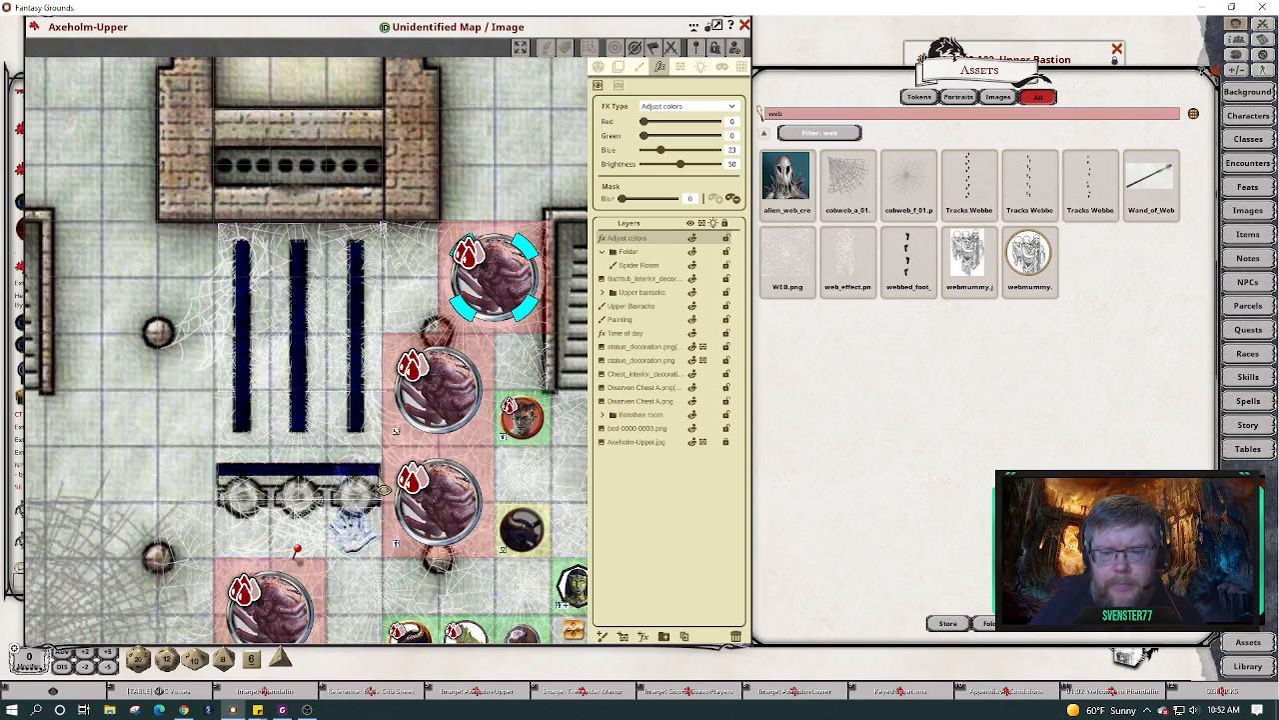
Extend the blue effect's mask along the horizontal trough's lower edge, filling the gaps around the three round basins.
{"action": "scroll", "coordinate": [359, 505], "scroll_direction": "up", "scroll_amount": 3}
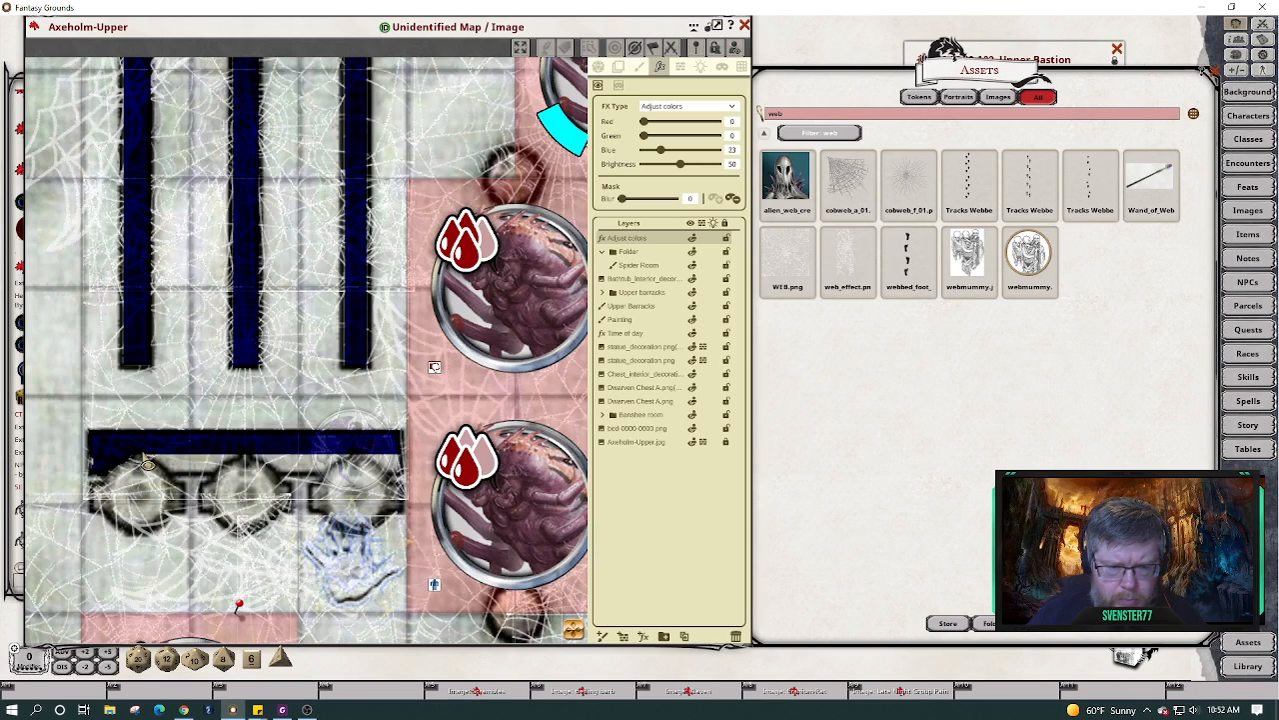
{"action": "left_click_drag", "start_coordinate": [148, 464], "coordinate": [248, 459]}
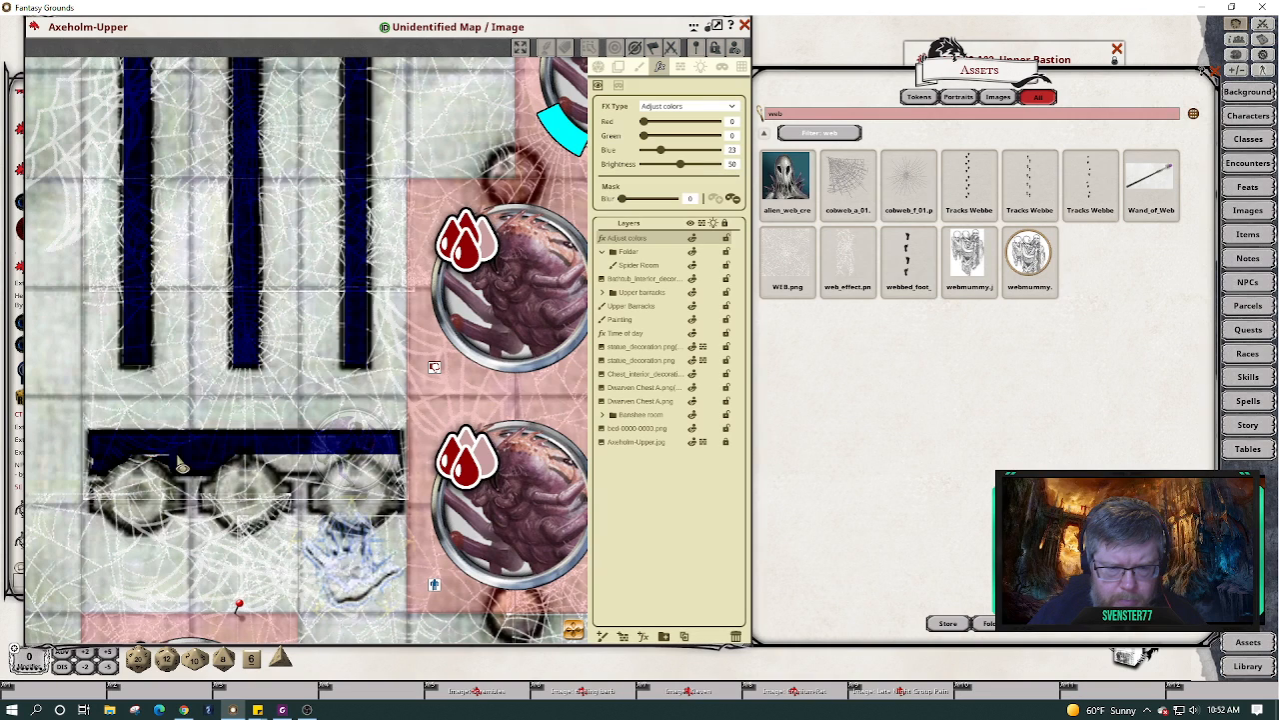
{"action": "left_click_drag", "start_coordinate": [145, 458], "coordinate": [172, 463]}
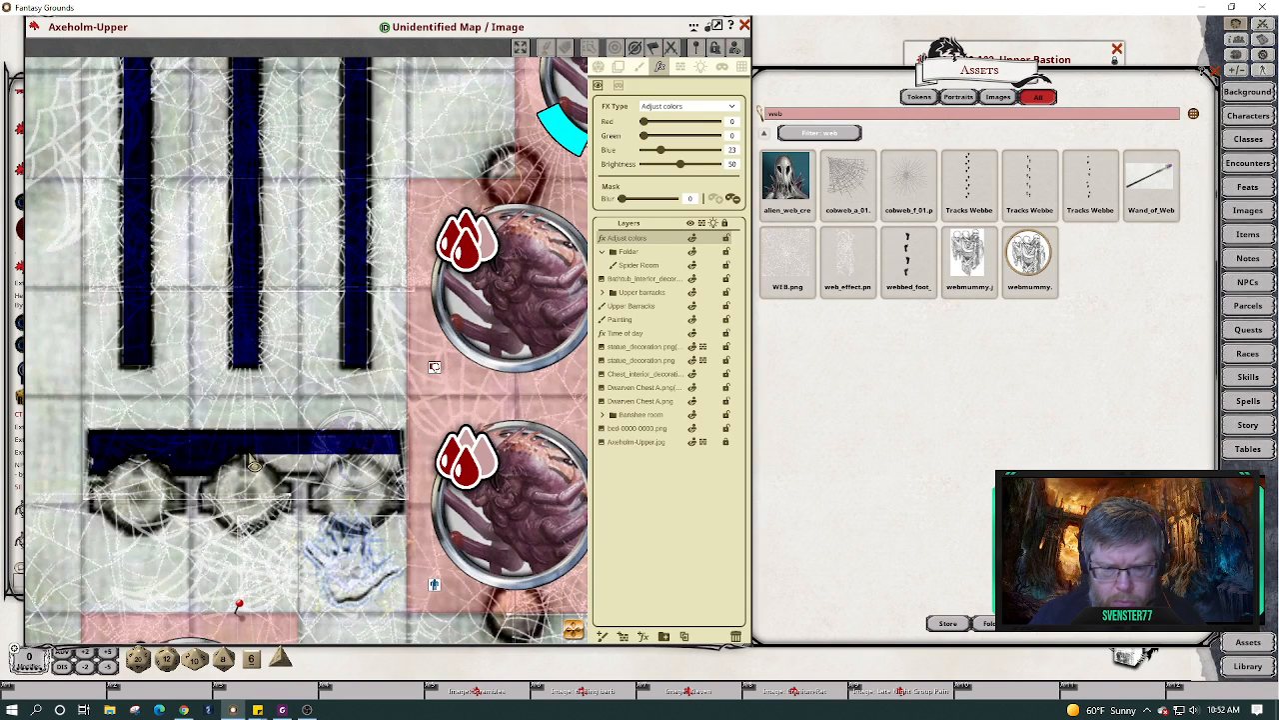
{"action": "left_click_drag", "start_coordinate": [254, 465], "coordinate": [313, 492]}
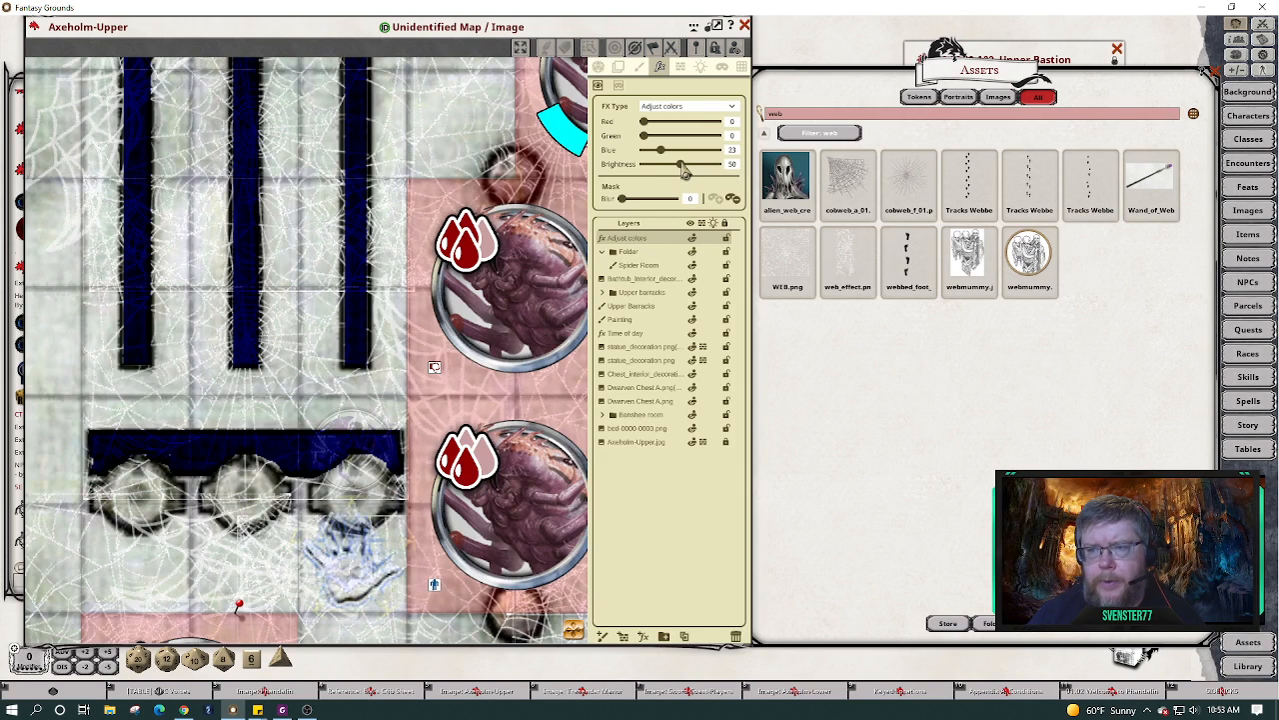
Set the Adjust colors effect's brightness to 51 and move its layer into the folder below Spider Room.
{"action": "mouse_move", "coordinate": [684, 170]}
{"action": "left_mouse_down"}
{"action": "mouse_move", "coordinate": [669, 175]}
{"action": "mouse_move", "coordinate": [687, 172]}
{"action": "mouse_move", "coordinate": [684, 183]}
{"action": "left_mouse_up"}
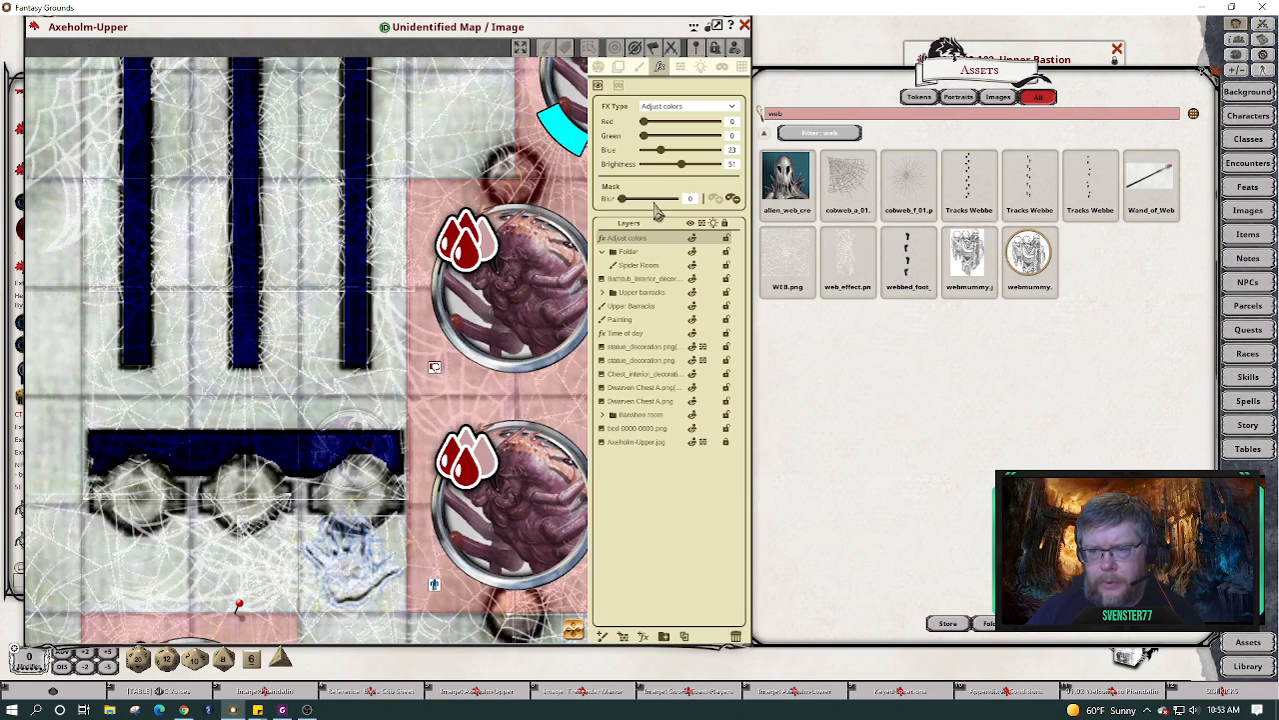
{"action": "mouse_move", "coordinate": [627, 204]}
{"action": "left_mouse_down"}
{"action": "mouse_move", "coordinate": [670, 206]}
{"action": "mouse_move", "coordinate": [623, 201]}
{"action": "left_mouse_up"}
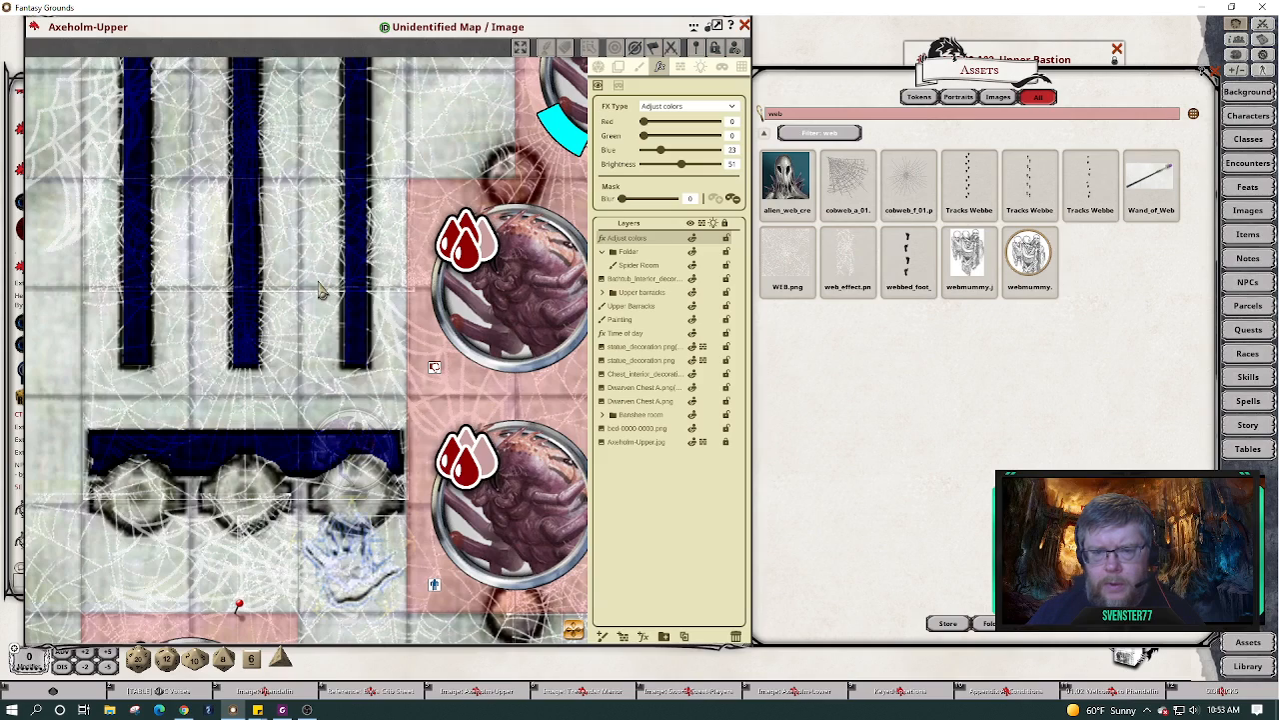
{"action": "scroll", "coordinate": [320, 290], "scroll_direction": "down", "scroll_amount": 6}
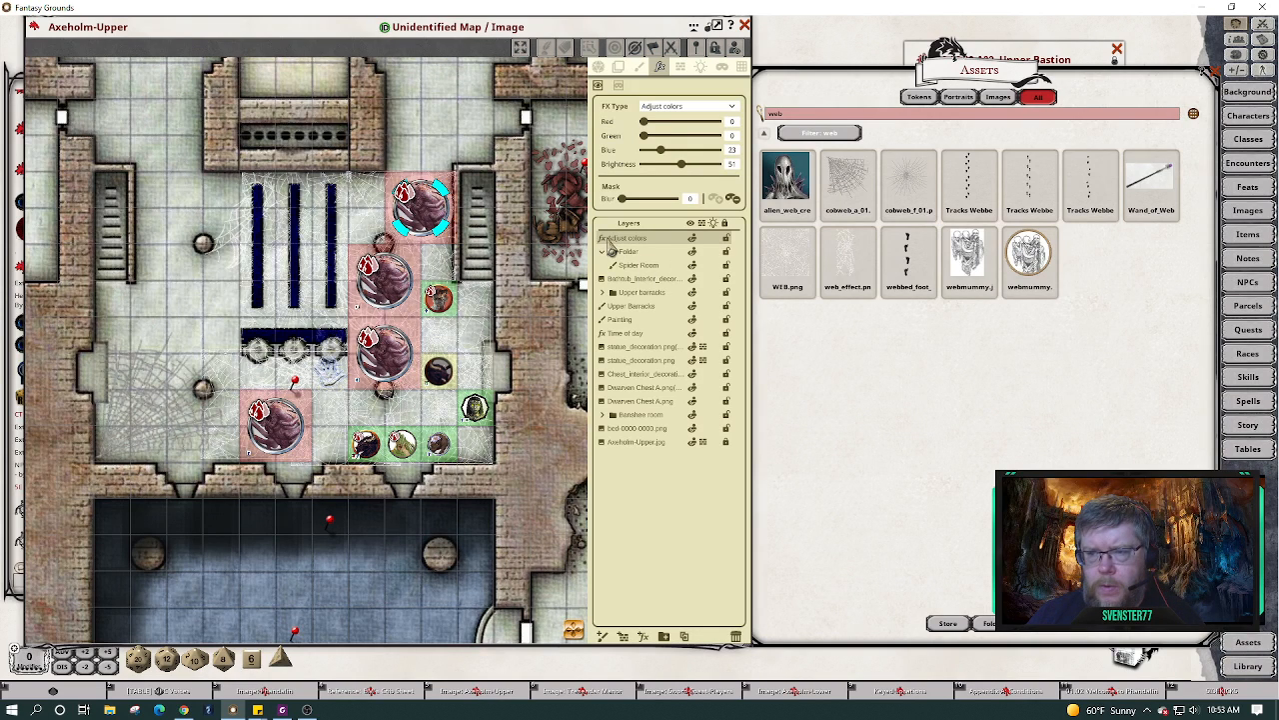
{"action": "left_click_drag", "start_coordinate": [611, 248], "coordinate": [621, 243]}
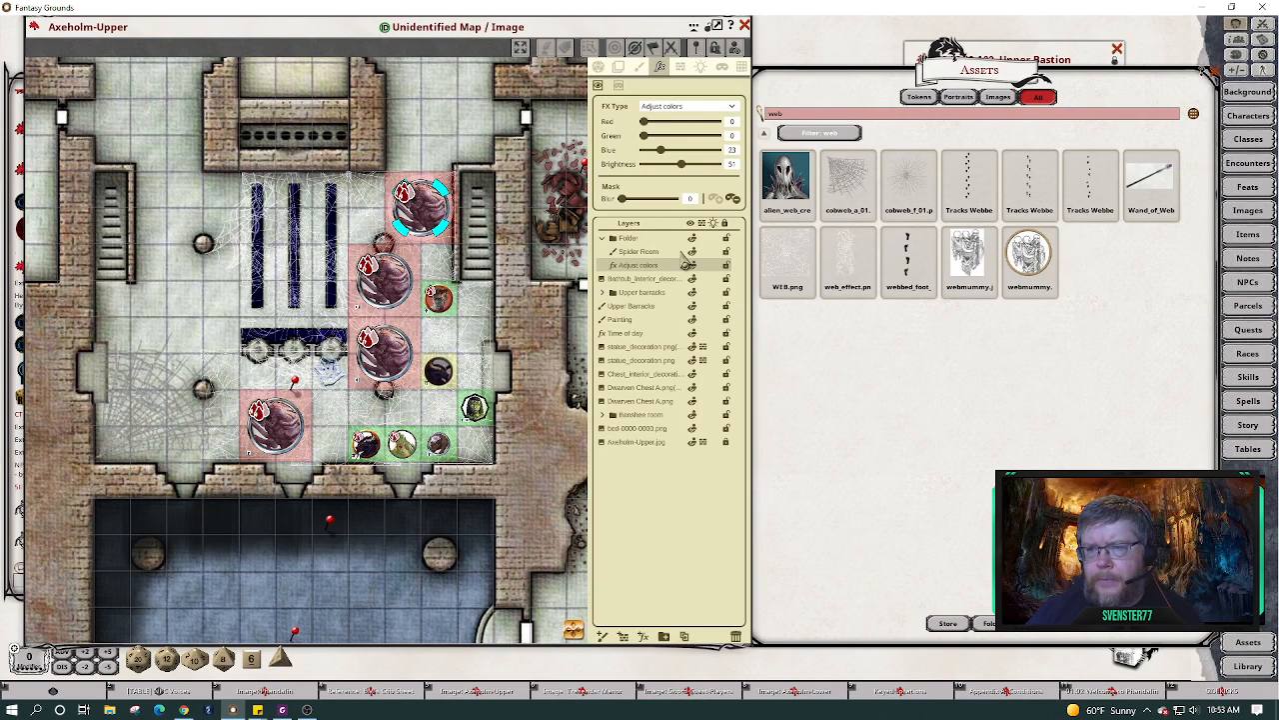
{"action": "left_click", "coordinate": [617, 67]}
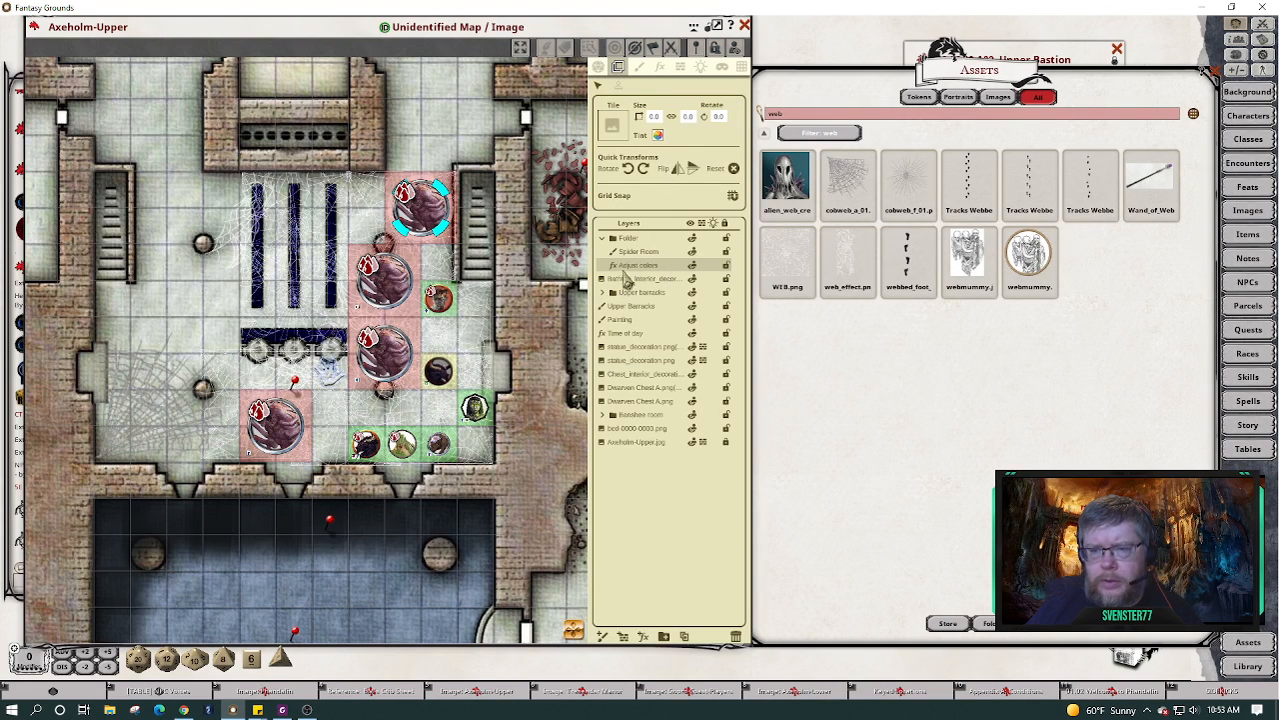
{"action": "left_click", "coordinate": [659, 136]}
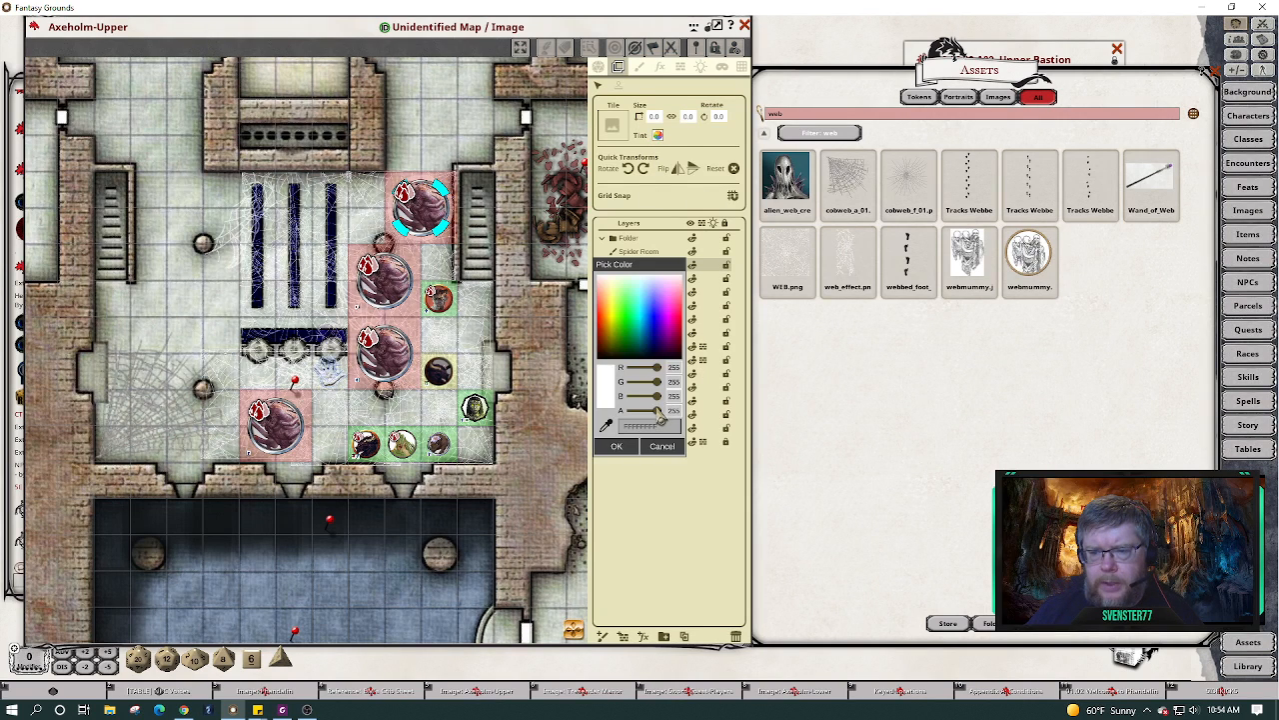
{"action": "mouse_move", "coordinate": [665, 420]}
{"action": "left_mouse_down"}
{"action": "mouse_move", "coordinate": [632, 420]}
{"action": "mouse_move", "coordinate": [689, 418]}
{"action": "left_mouse_up"}
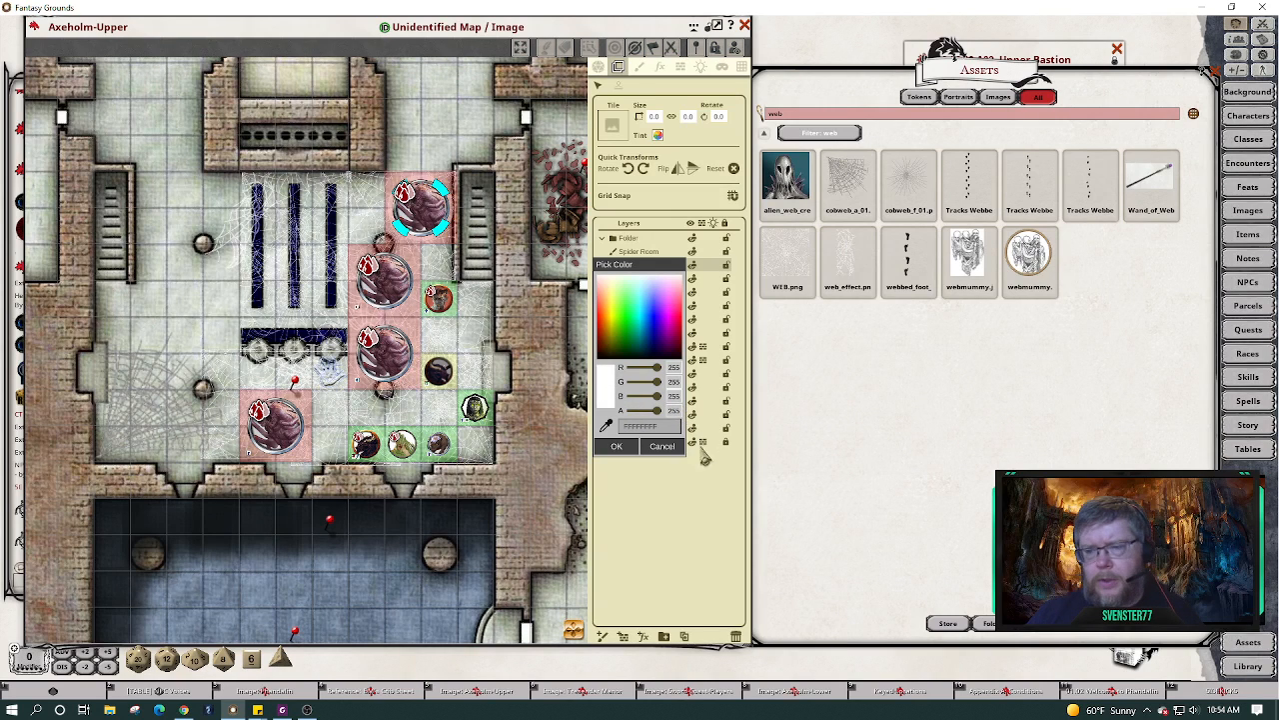
{"action": "left_click", "coordinate": [634, 446]}
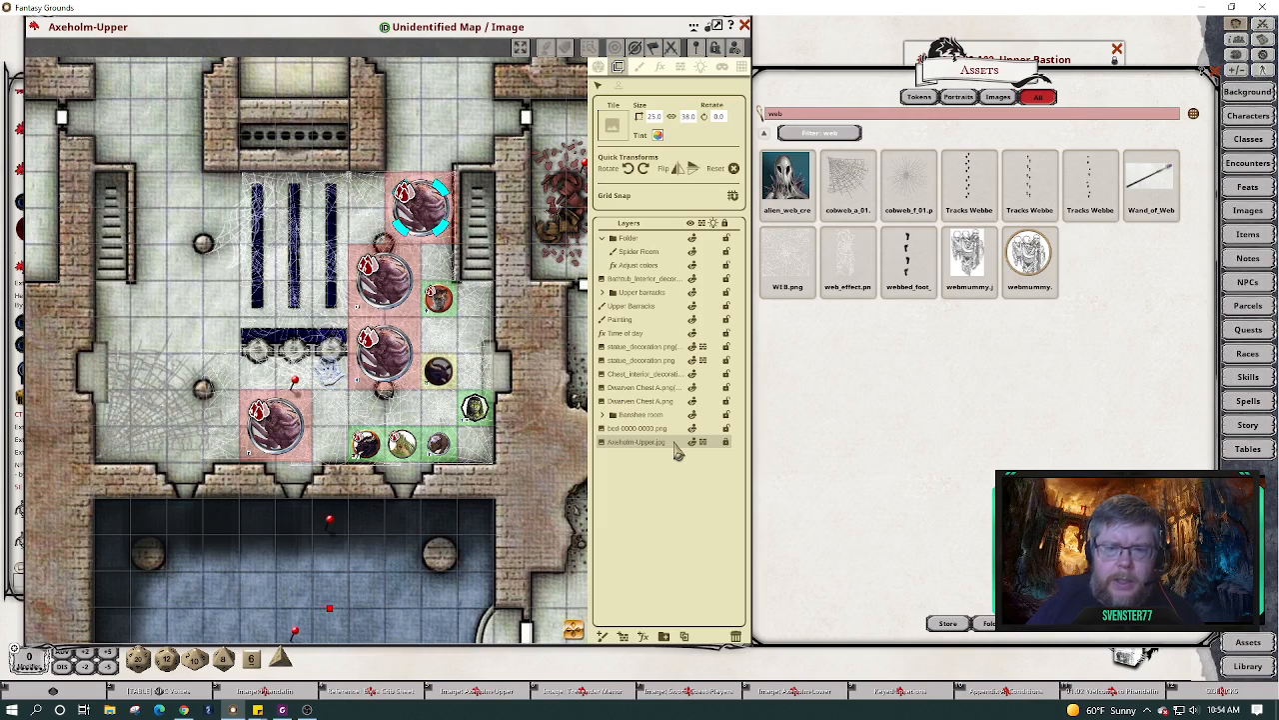
Search the assets for "cauldron" and place Cauldron_interior_decorations.png on the leftmost round basin below the trough.
{"action": "double_click", "coordinate": [804, 113]}
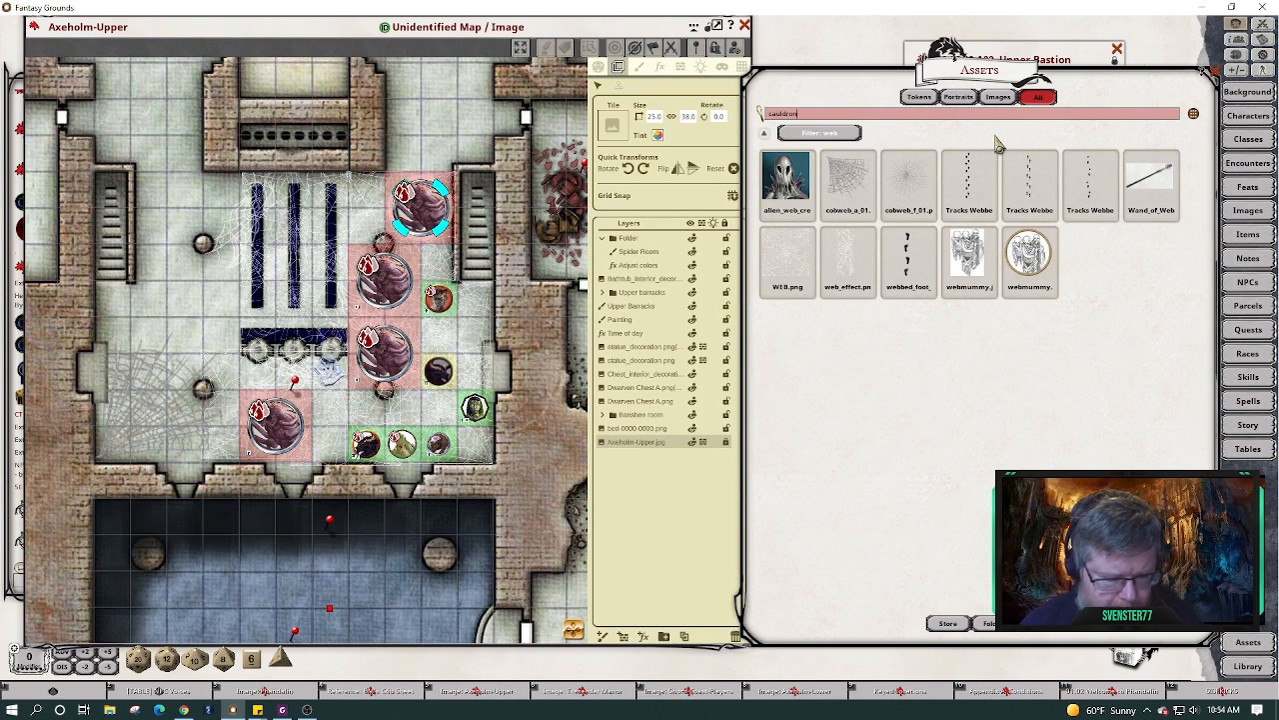
{"action": "key", "text": "Return"}
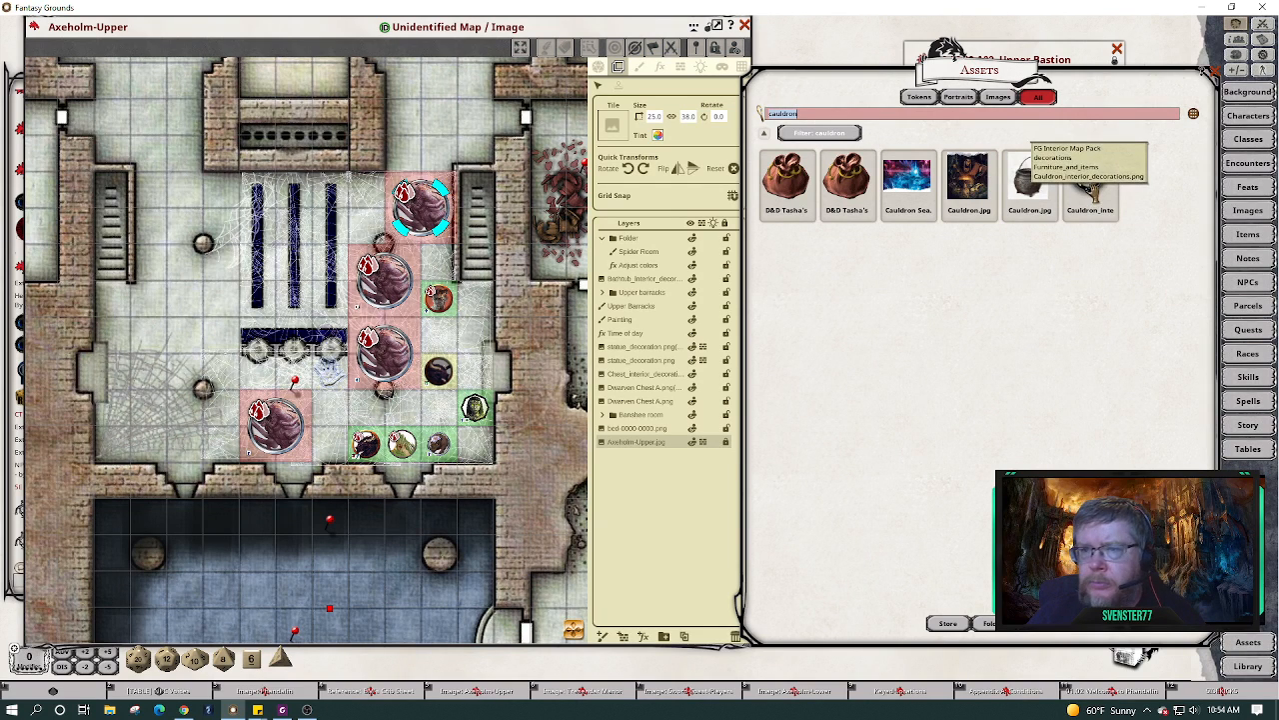
{"action": "left_click_drag", "start_coordinate": [1090, 187], "coordinate": [615, 125]}
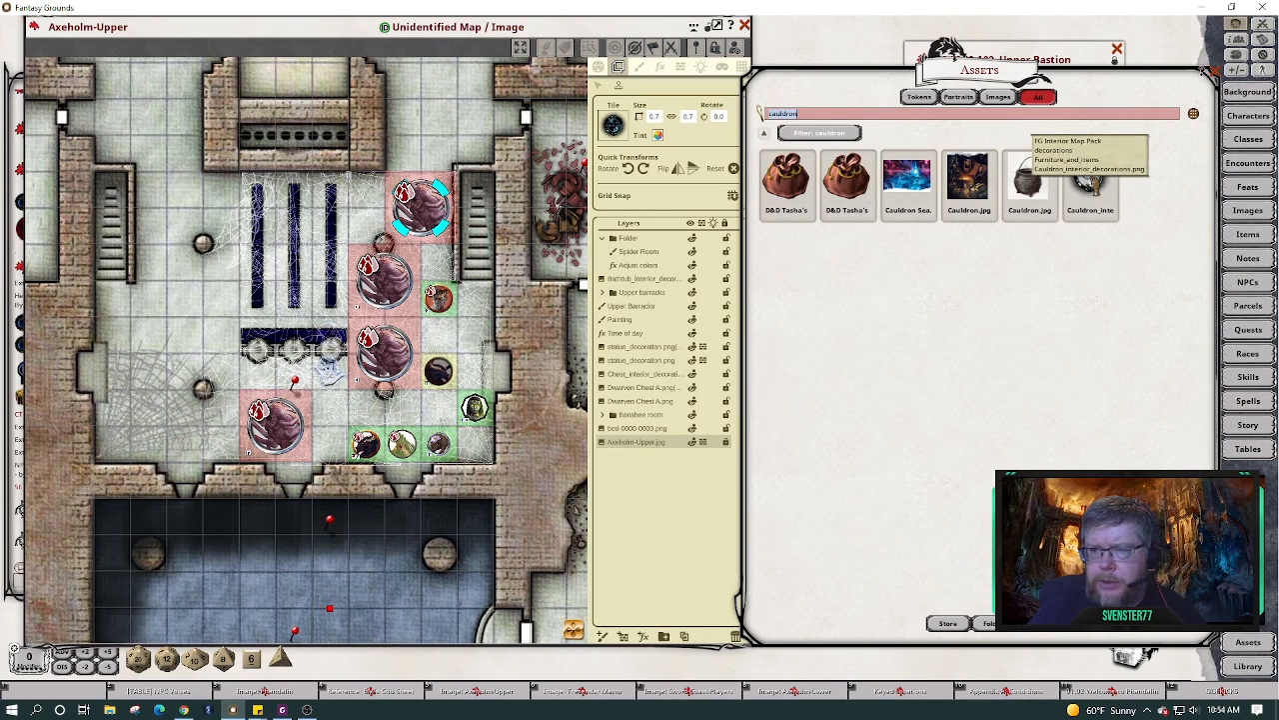
{"action": "left_click_drag", "start_coordinate": [258, 354], "coordinate": [258, 356]}
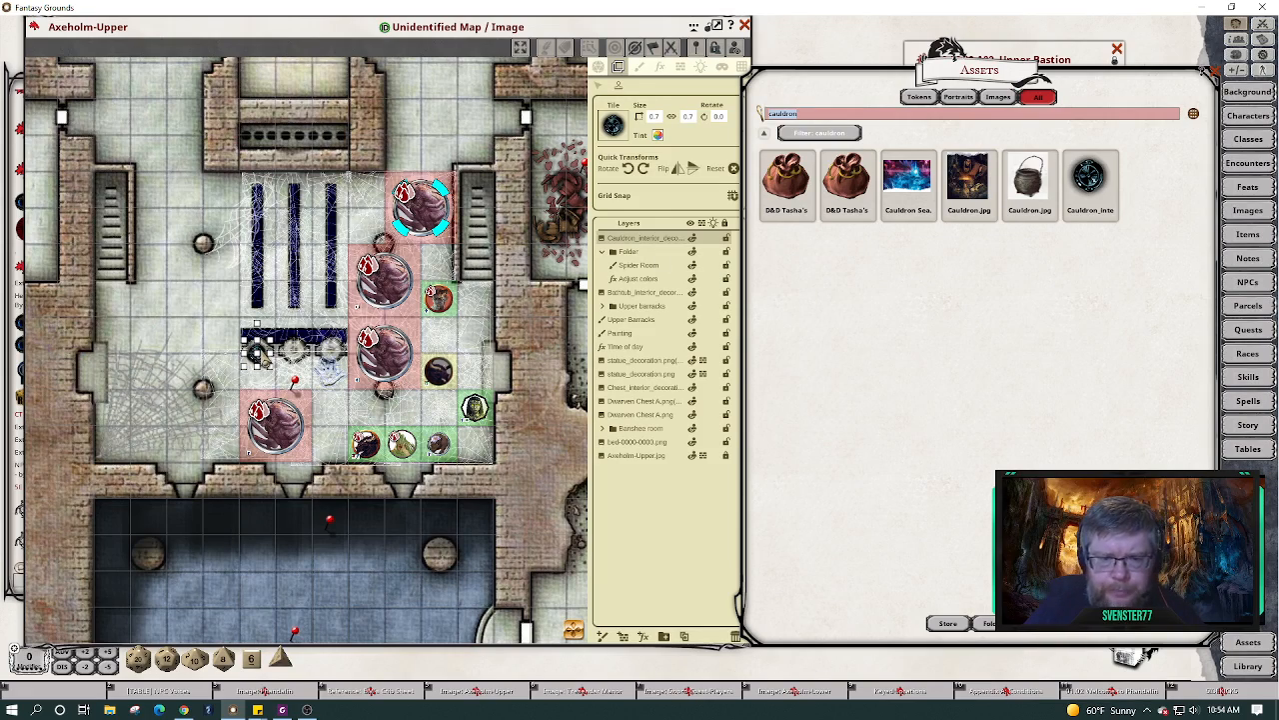
Rotate the placed cauldron to 90 degrees and set its size to 1.2.
{"action": "scroll", "coordinate": [261, 346], "scroll_direction": "up", "scroll_amount": 10}
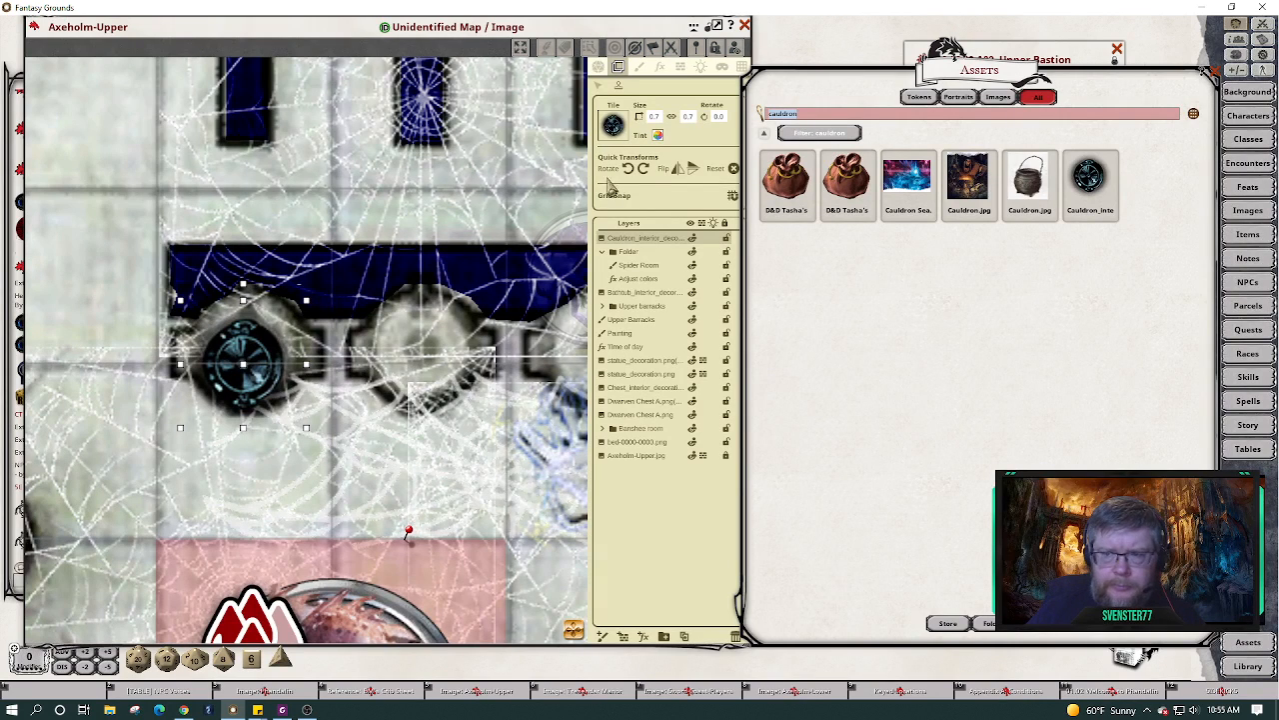
{"action": "left_click", "coordinate": [645, 170]}
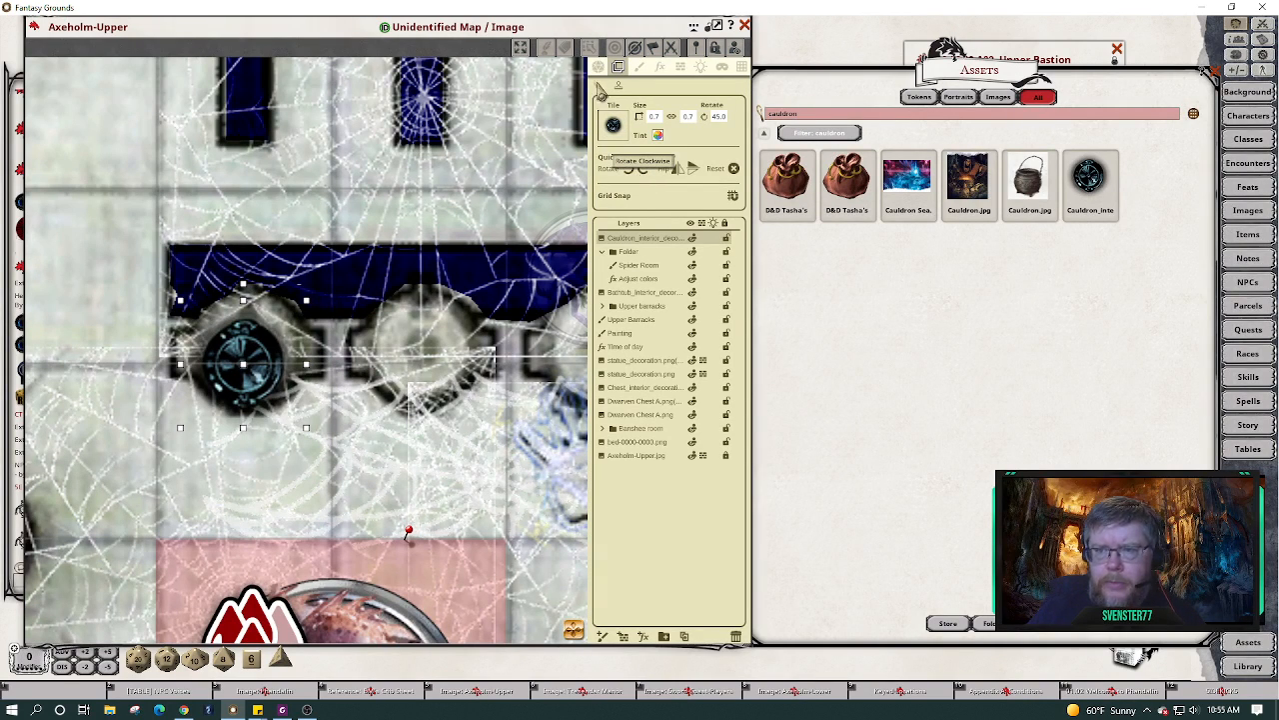
{"action": "left_click", "coordinate": [600, 86]}
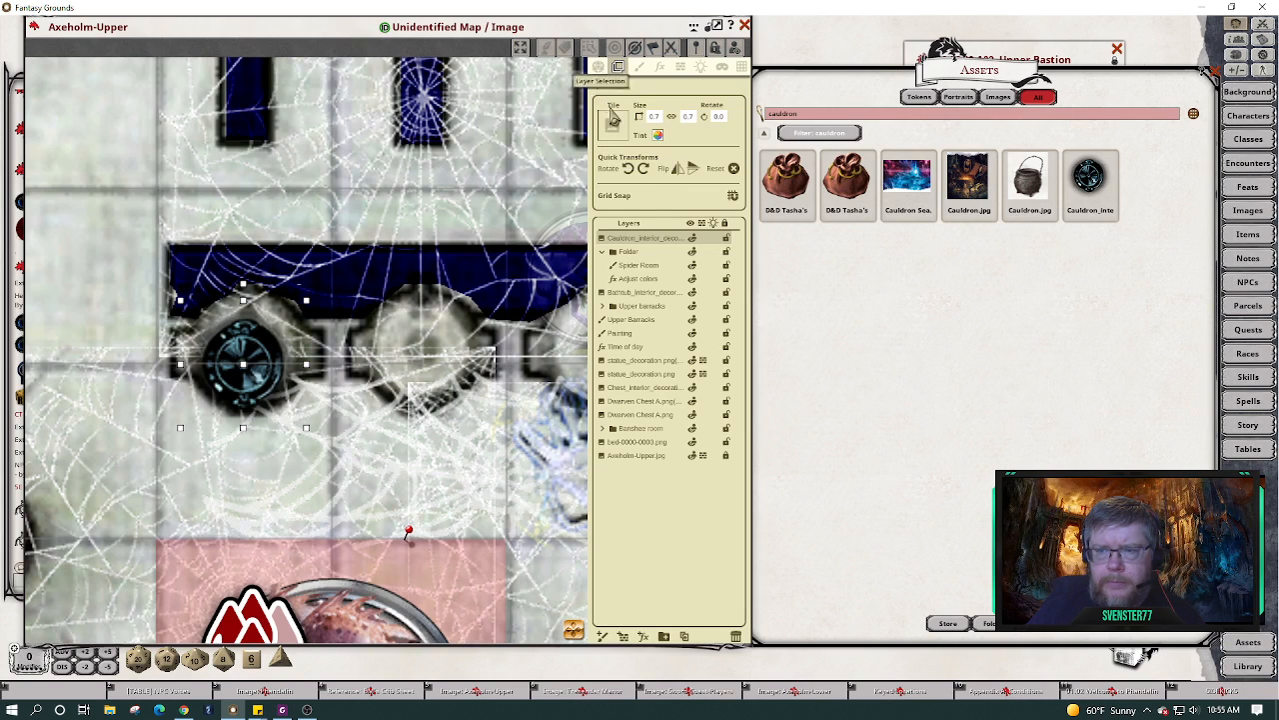
{"action": "left_click", "coordinate": [645, 169]}
{"action": "left_click", "coordinate": [645, 169]}
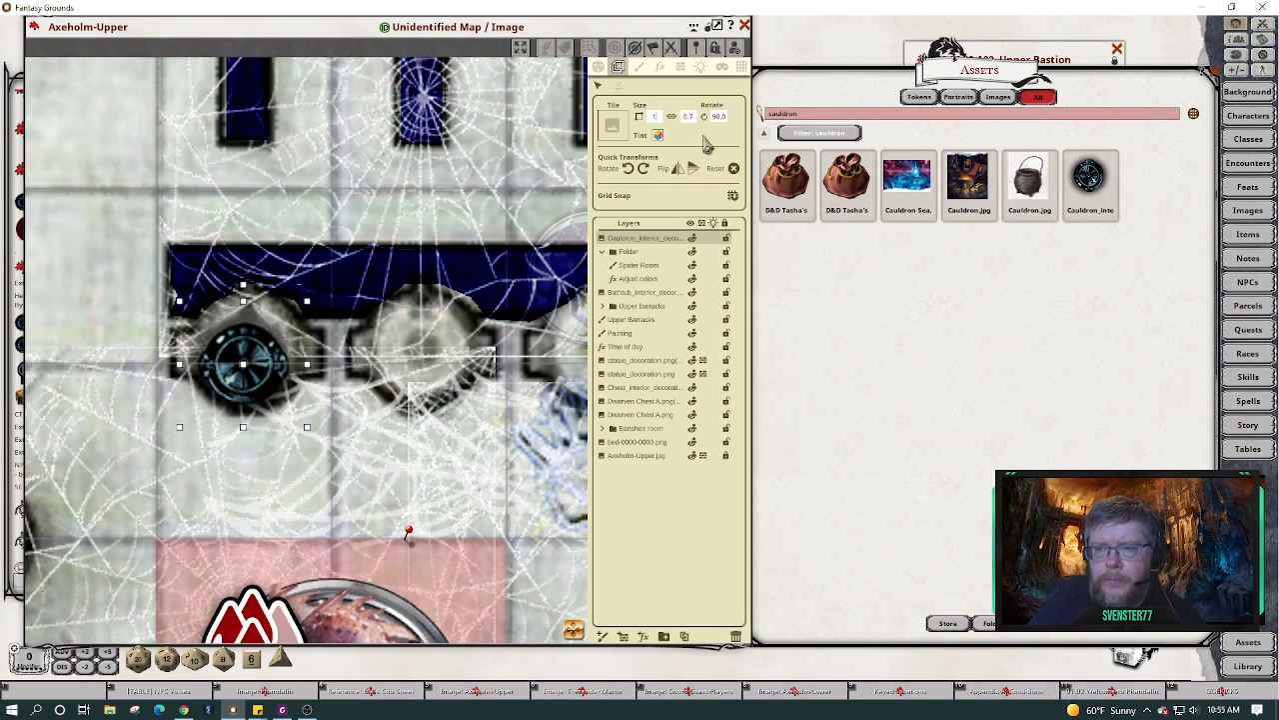
{"action": "key", "text": "Return"}
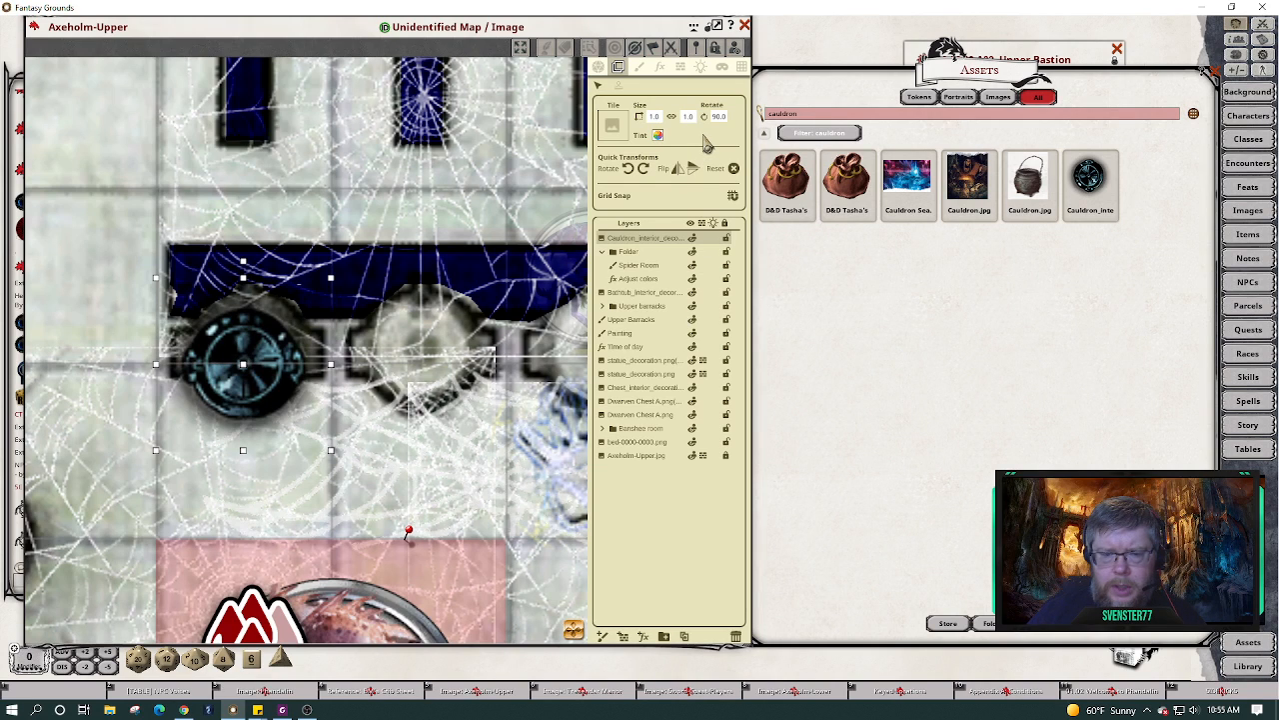
{"action": "left_click", "coordinate": [654, 117]}
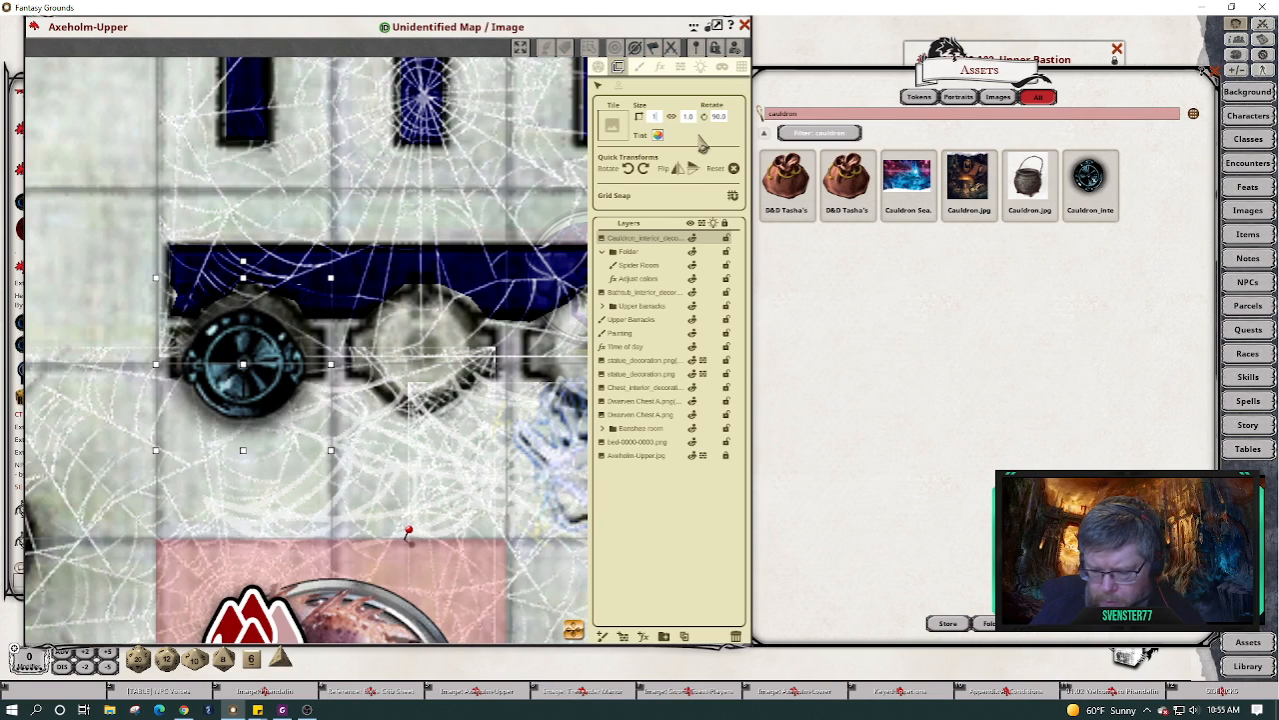
{"action": "type", "text": "1.2"}
{"action": "key", "text": "Return"}
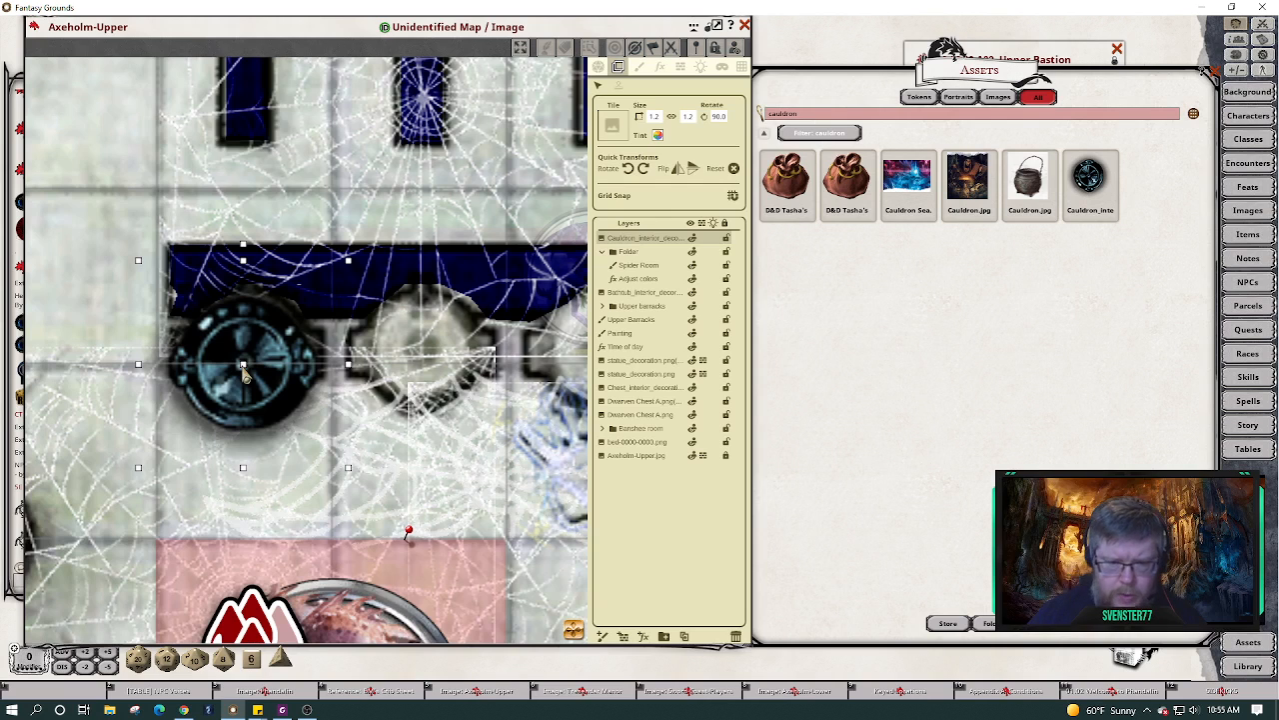
Center the cauldron over the leftmost basin and move its layer into the spider room folder below Adjust colors.
{"action": "key", "text": "ctrl"}
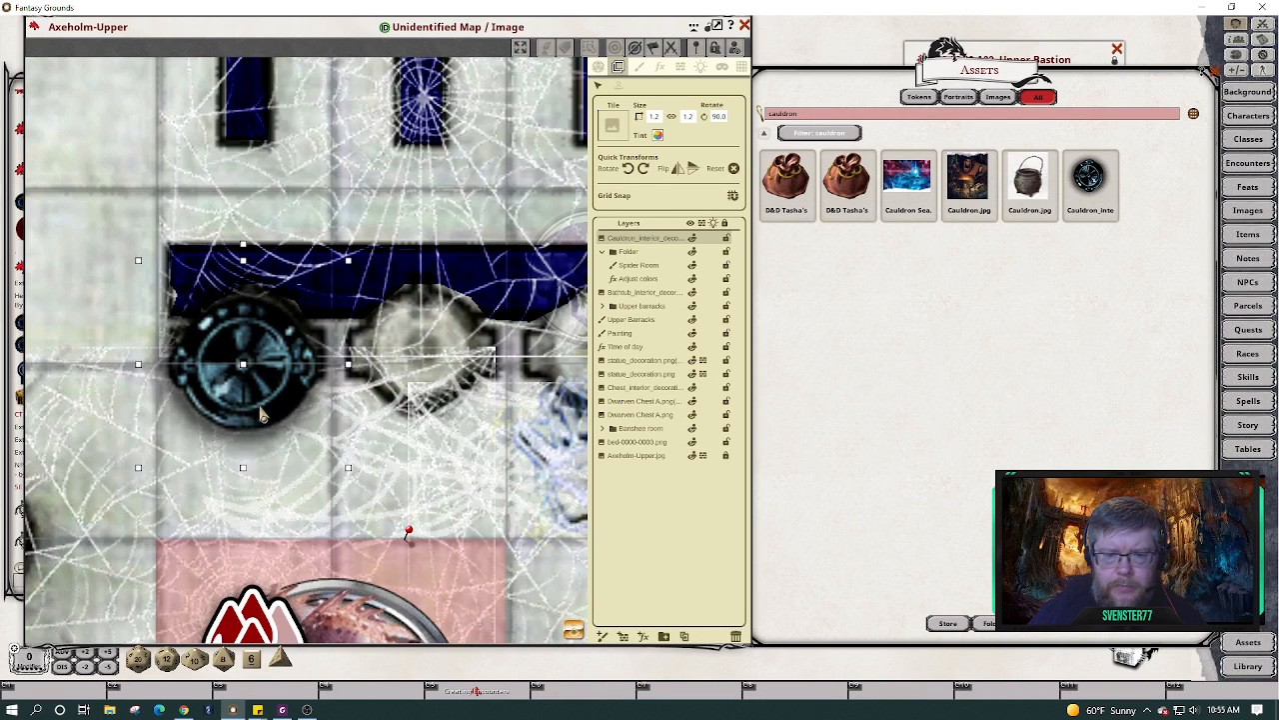
{"action": "left_click_drag", "start_coordinate": [270, 414], "coordinate": [276, 401]}
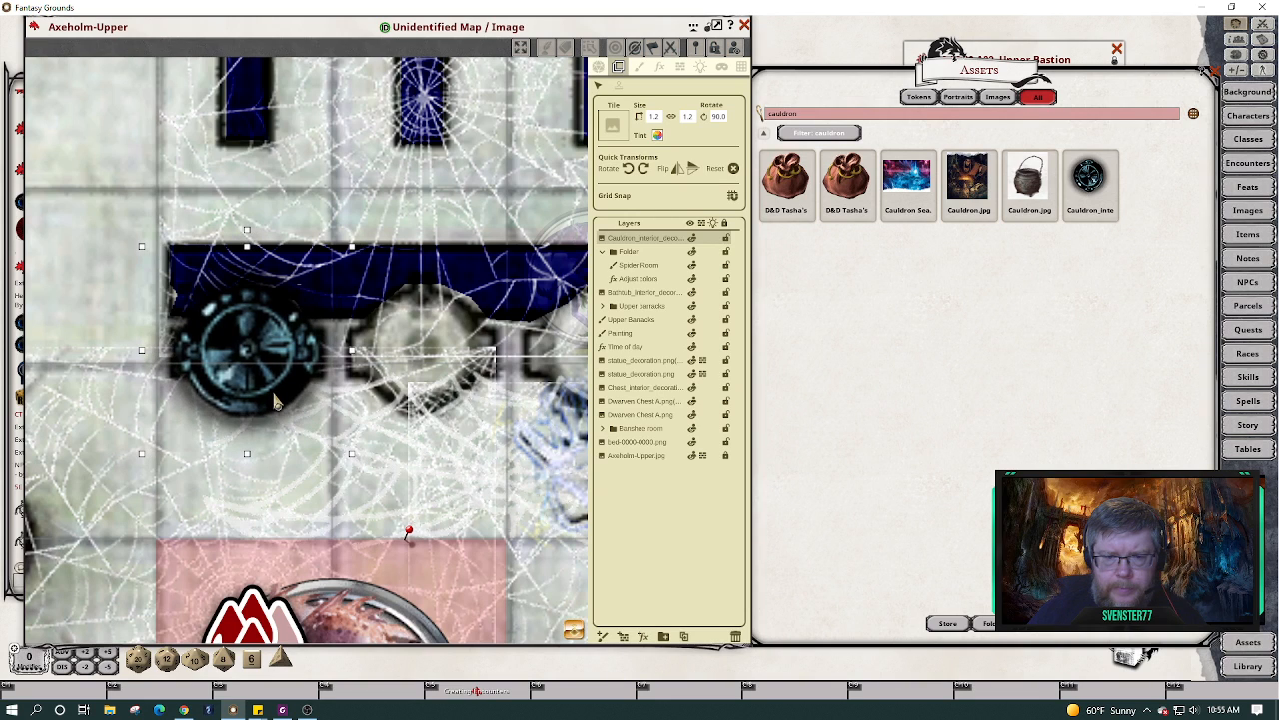
{"action": "left_click", "coordinate": [424, 519]}
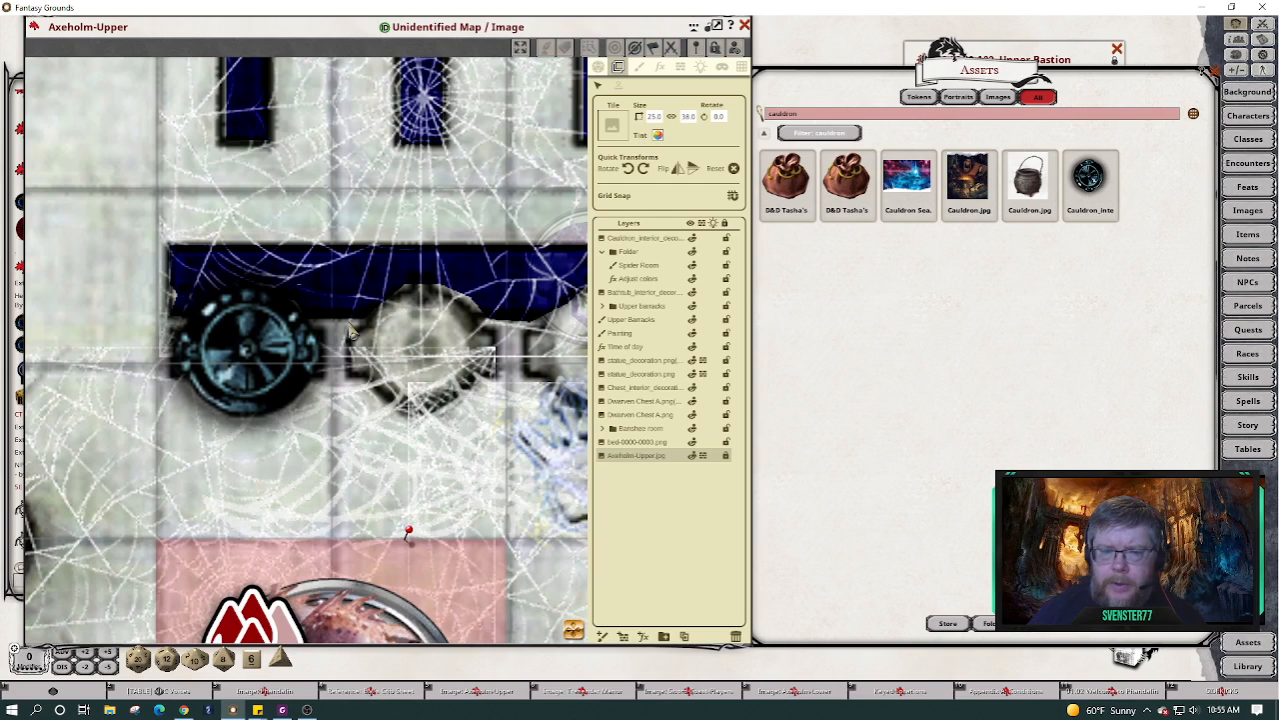
{"action": "left_click_drag", "start_coordinate": [645, 238], "coordinate": [641, 290]}
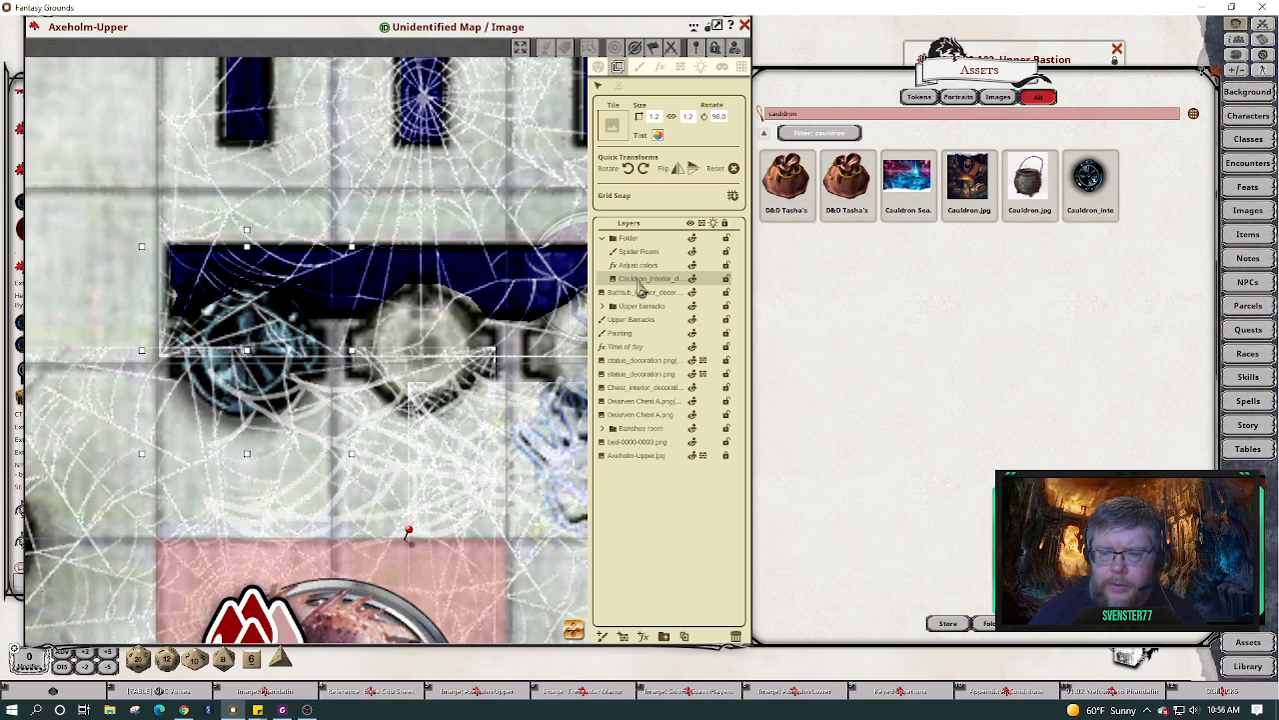
Duplicate the cauldron layer and position the copy over the middle round basin.
{"action": "left_click", "coordinate": [685, 637]}
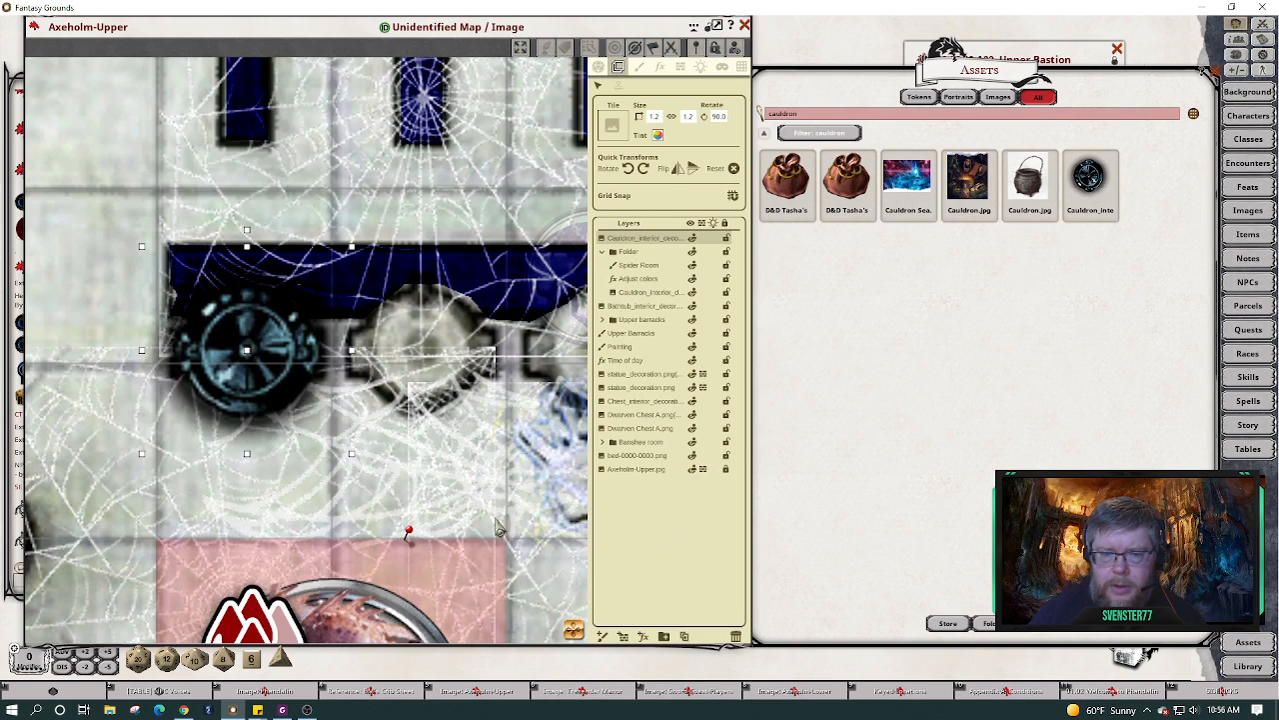
{"action": "left_click_drag", "start_coordinate": [309, 355], "coordinate": [443, 364]}
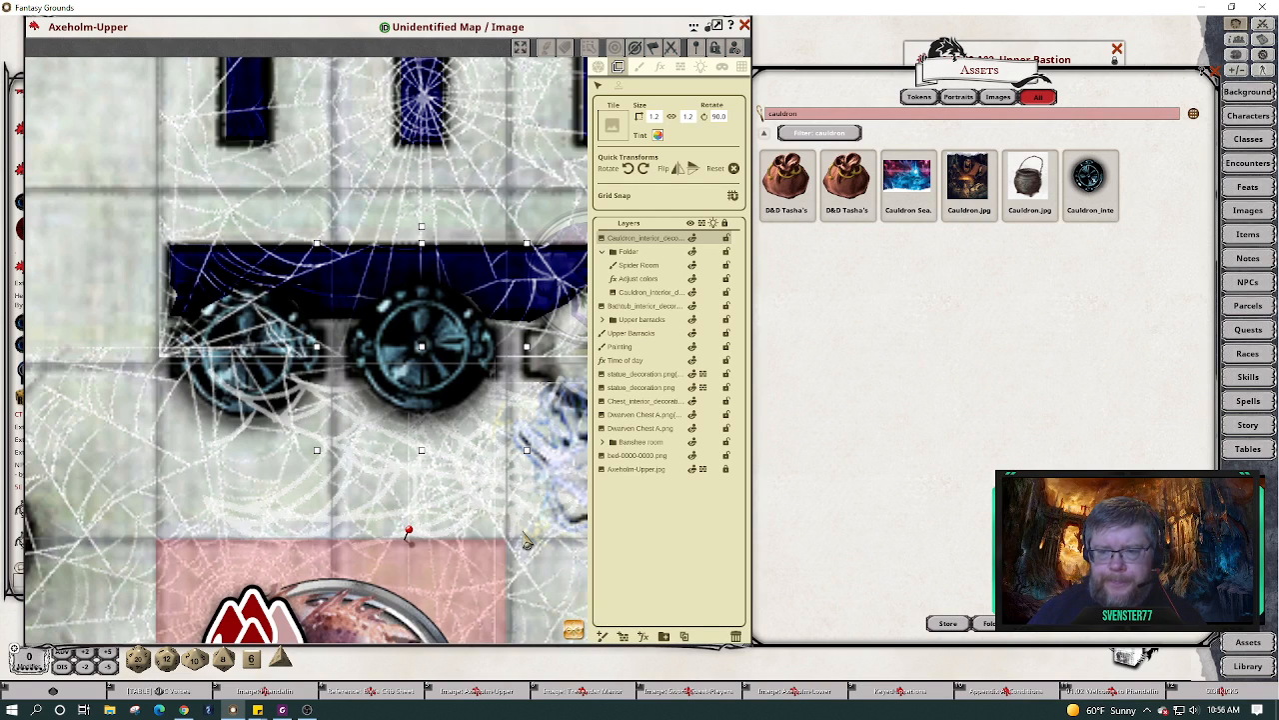
{"action": "left_click", "coordinate": [479, 485]}
{"action": "scroll", "coordinate": [480, 485], "scroll_direction": "down", "scroll_amount": 3}
{"action": "key", "text": "Right"}
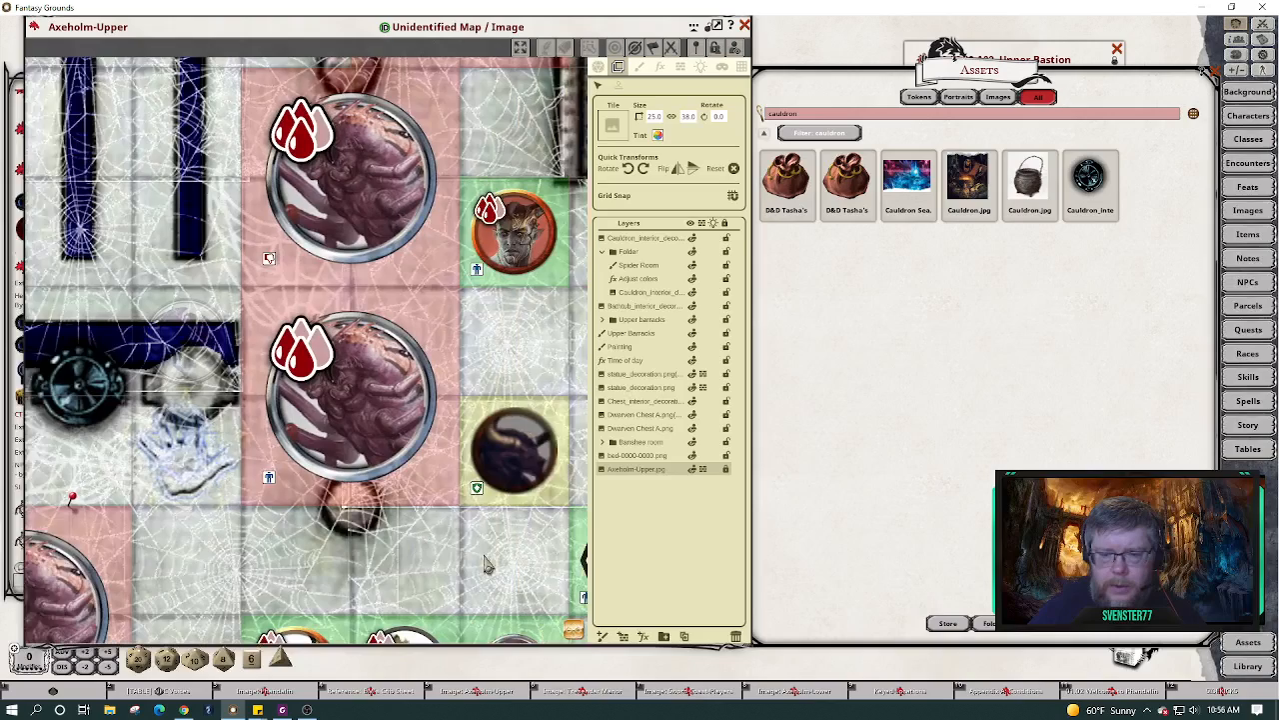
Move the middle cauldron's layer into the spider room folder, directly below Adjust colors.
{"action": "left_click_drag", "start_coordinate": [487, 564], "coordinate": [627, 665]}
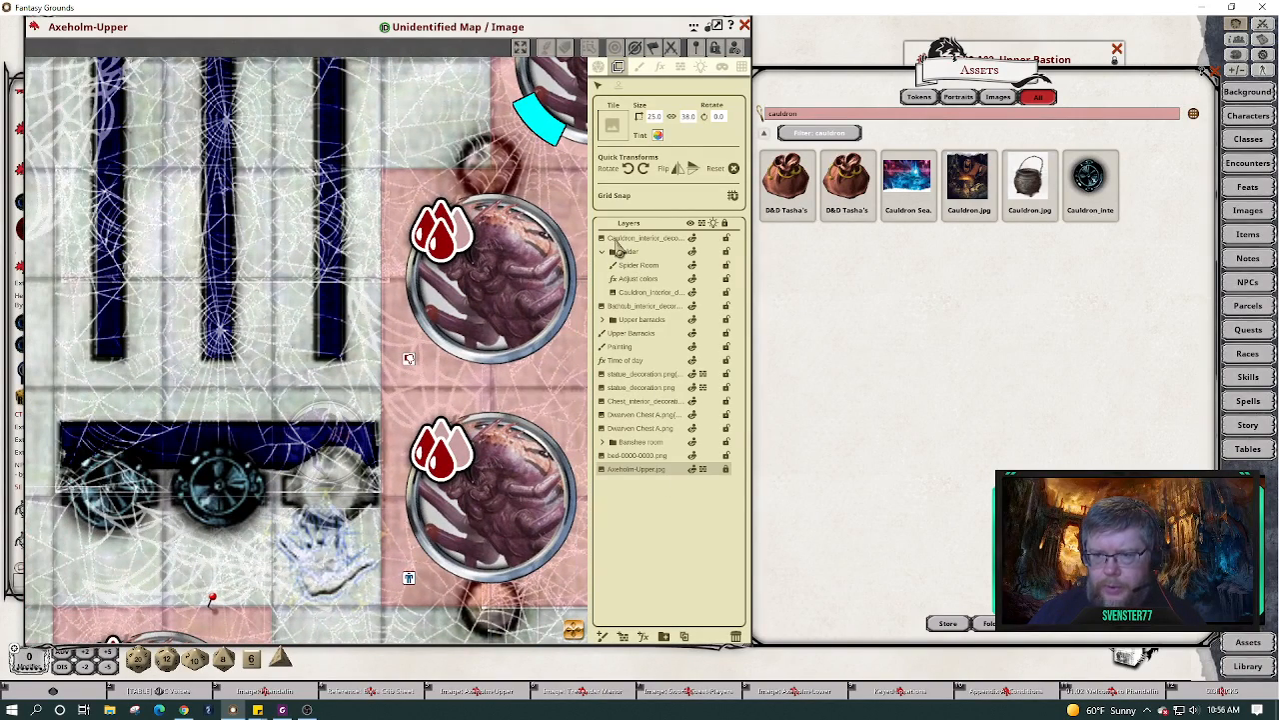
{"action": "left_click_drag", "start_coordinate": [618, 245], "coordinate": [630, 283]}
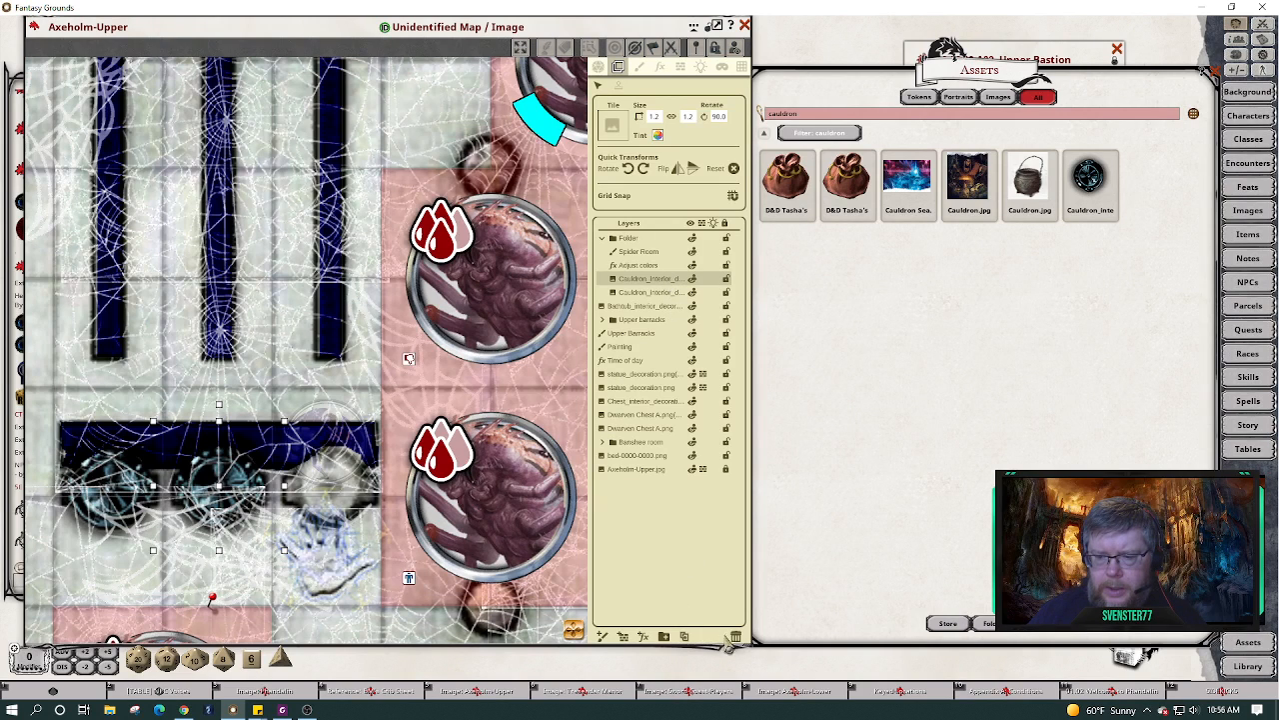
Duplicate the leftmost cauldron's layer and position the copy over the rightmost round basin below the trough.
{"action": "left_click", "coordinate": [655, 292]}
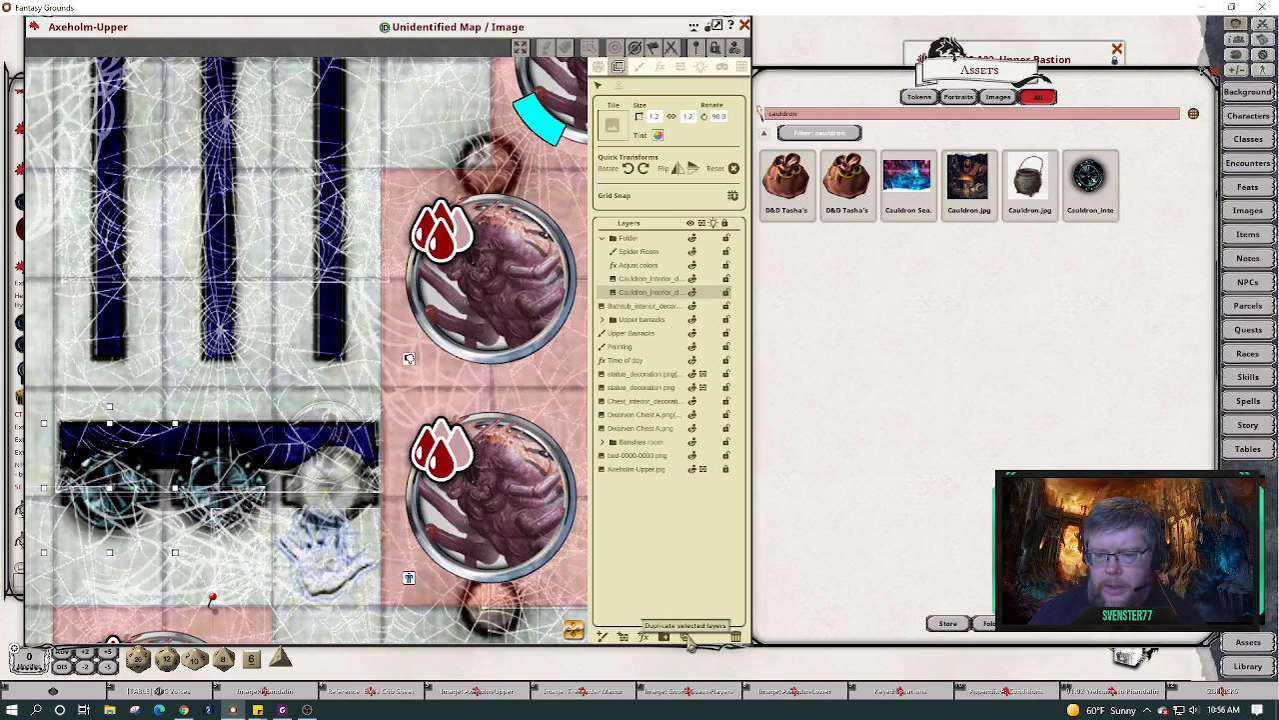
{"action": "left_click", "coordinate": [130, 490]}
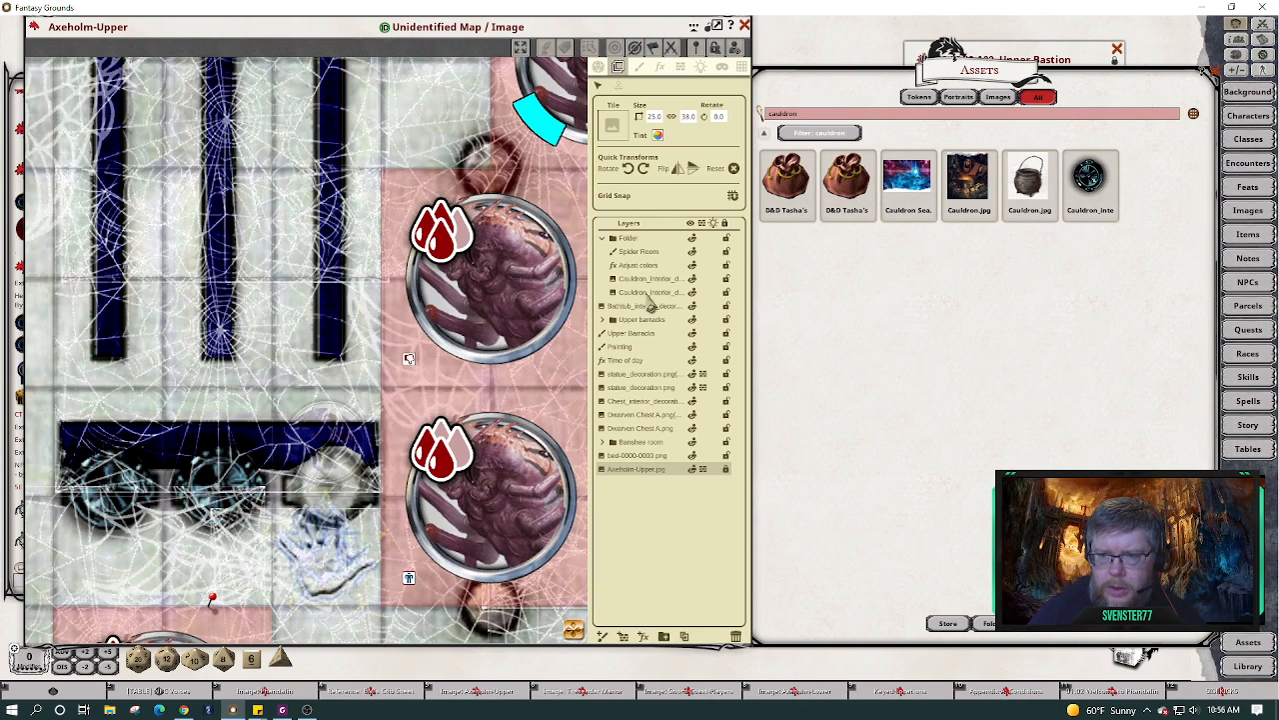
{"action": "left_click", "coordinate": [648, 268]}
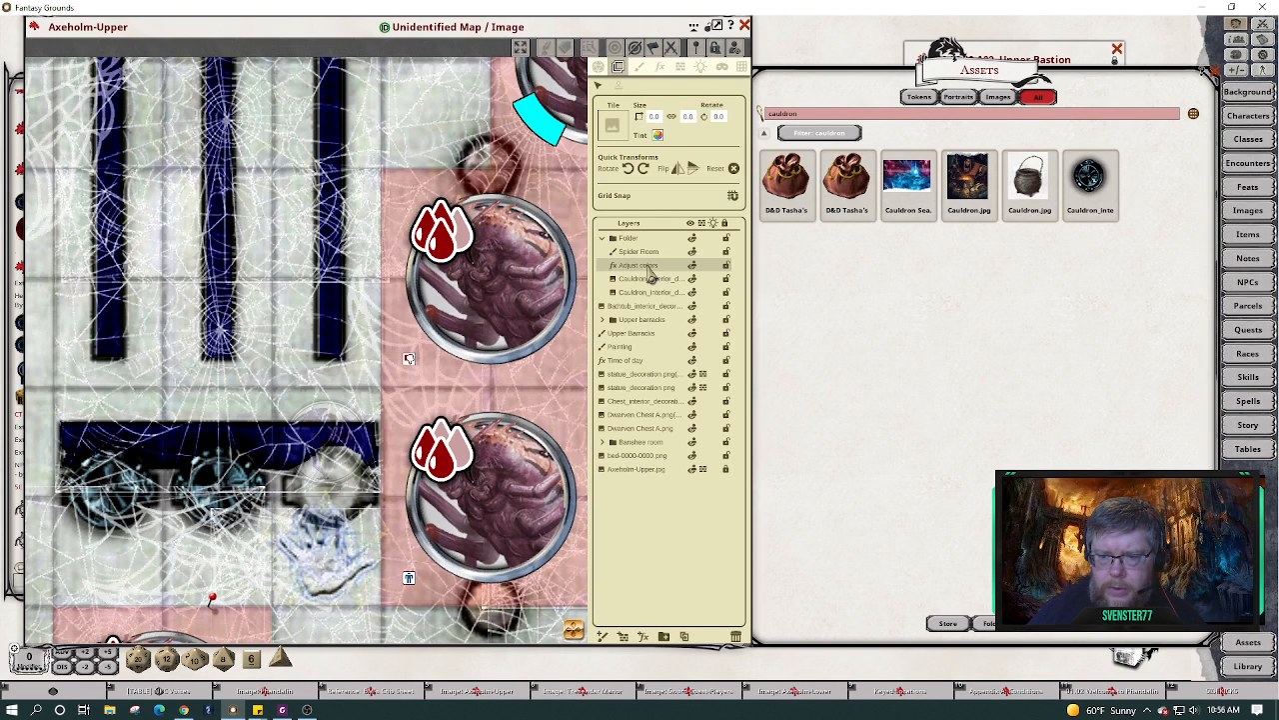
{"action": "left_click", "coordinate": [660, 292]}
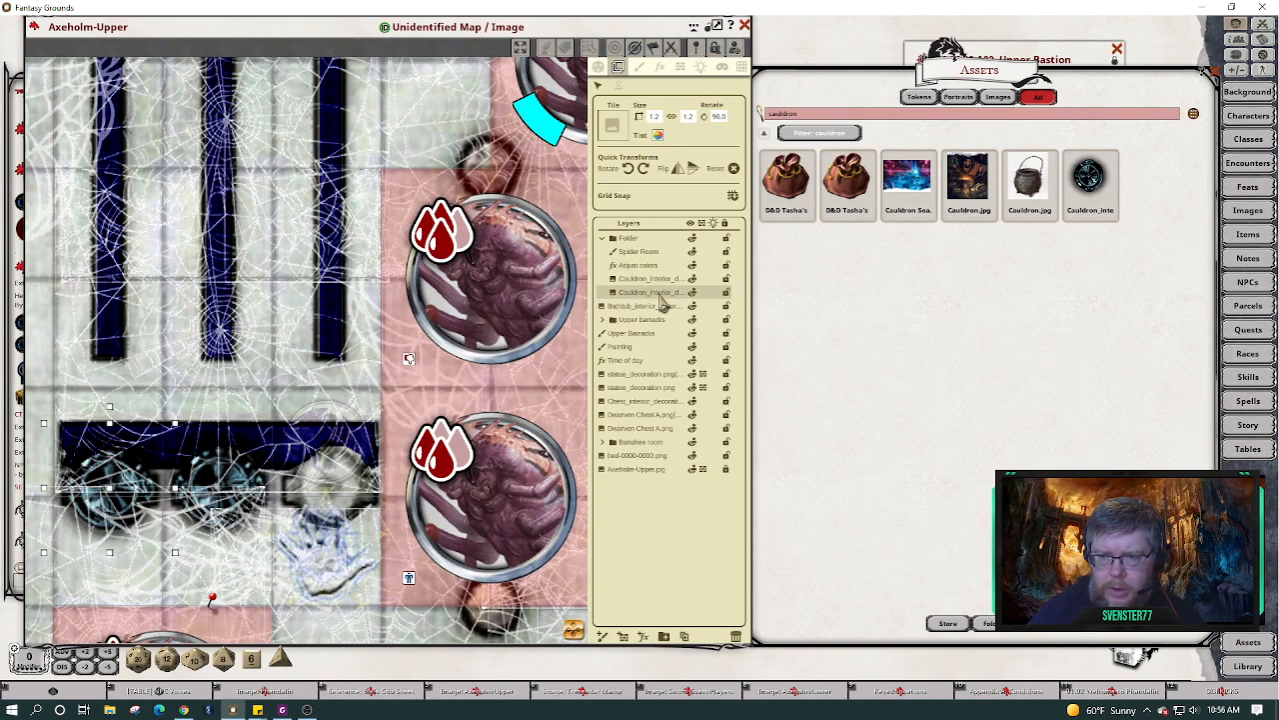
{"action": "left_click", "coordinate": [686, 637]}
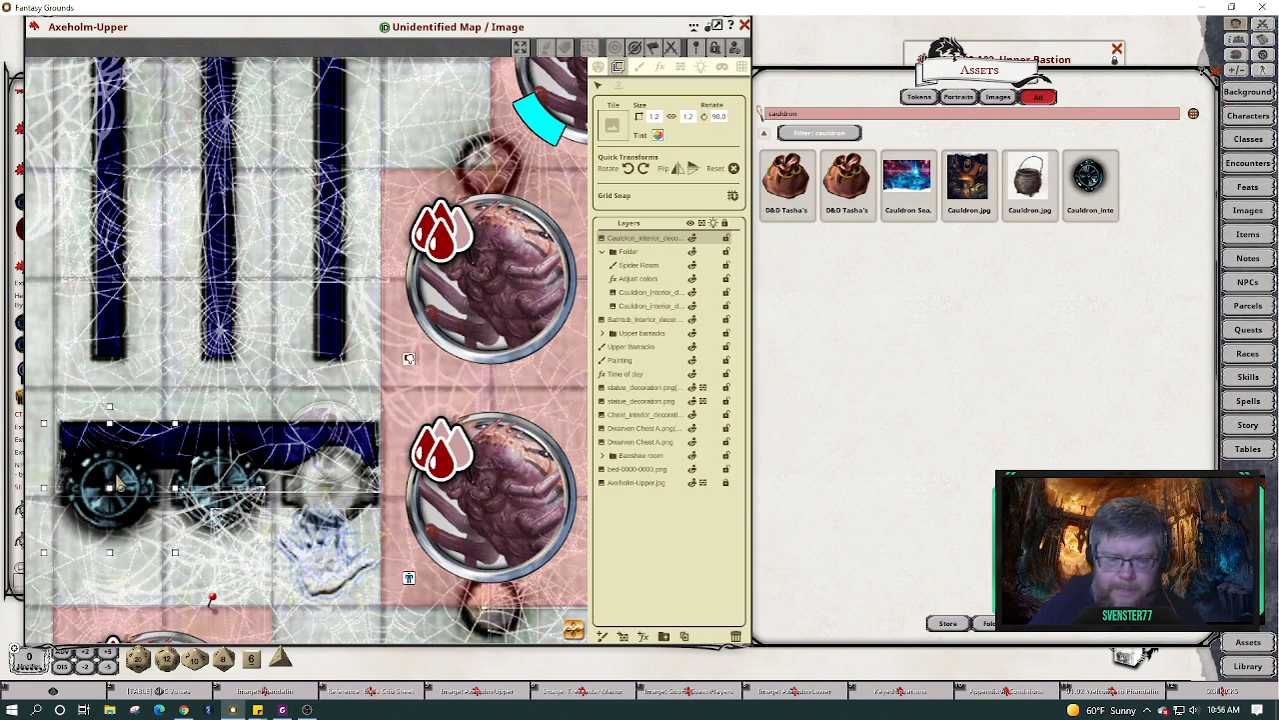
{"action": "left_click_drag", "start_coordinate": [120, 483], "coordinate": [347, 485]}
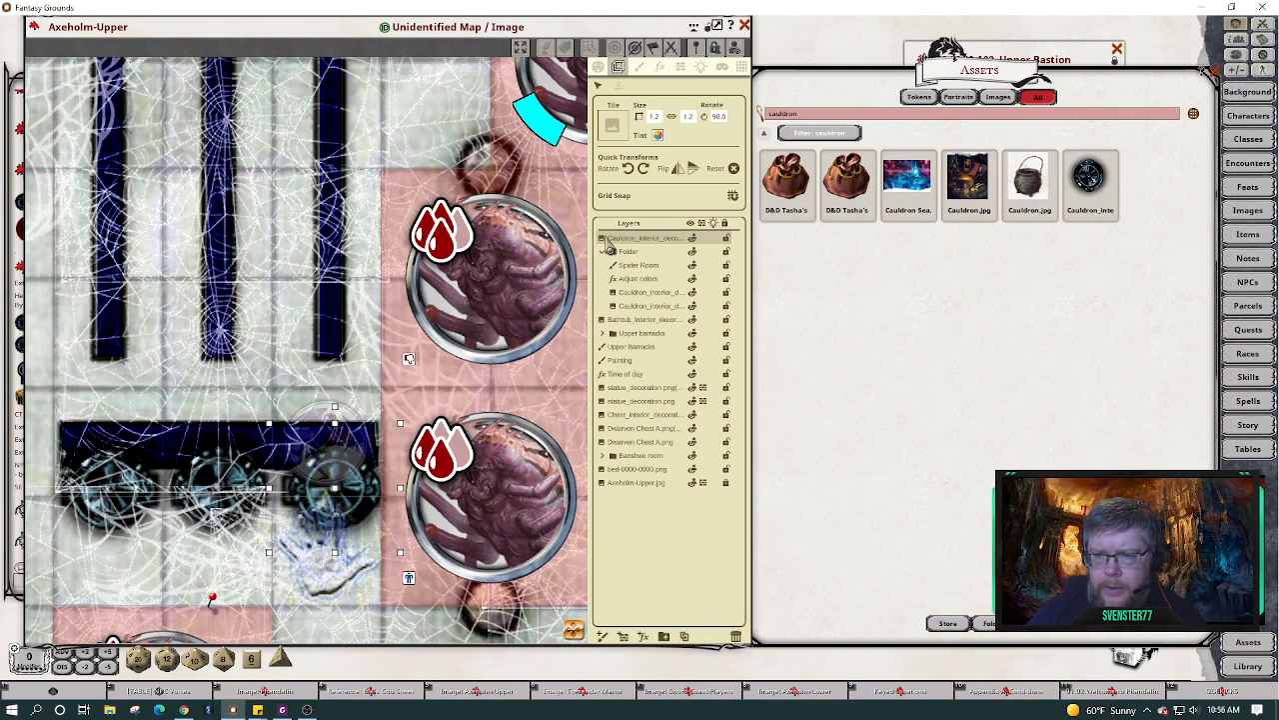
Move the rightmost cauldron's layer to the end of the spider room folder, below Adjust colors, and deselect it.
{"action": "left_click_drag", "start_coordinate": [610, 245], "coordinate": [625, 299]}
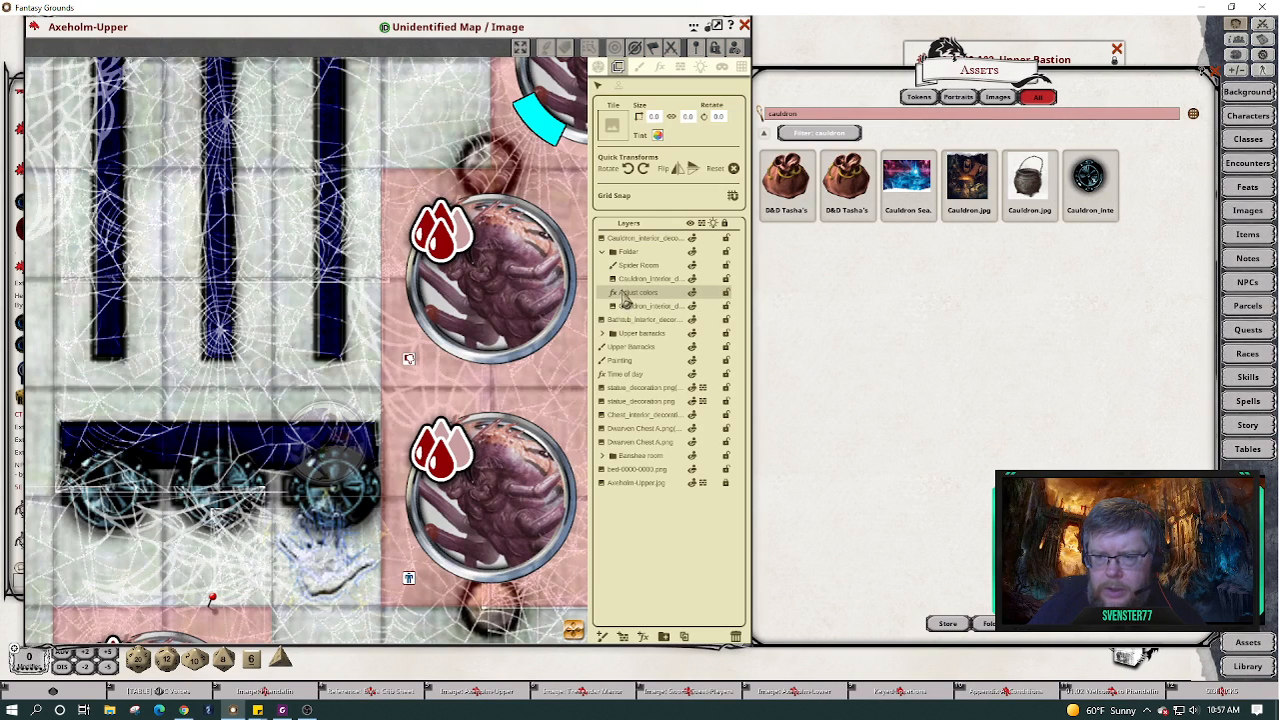
{"action": "left_click_drag", "start_coordinate": [614, 372], "coordinate": [608, 300]}
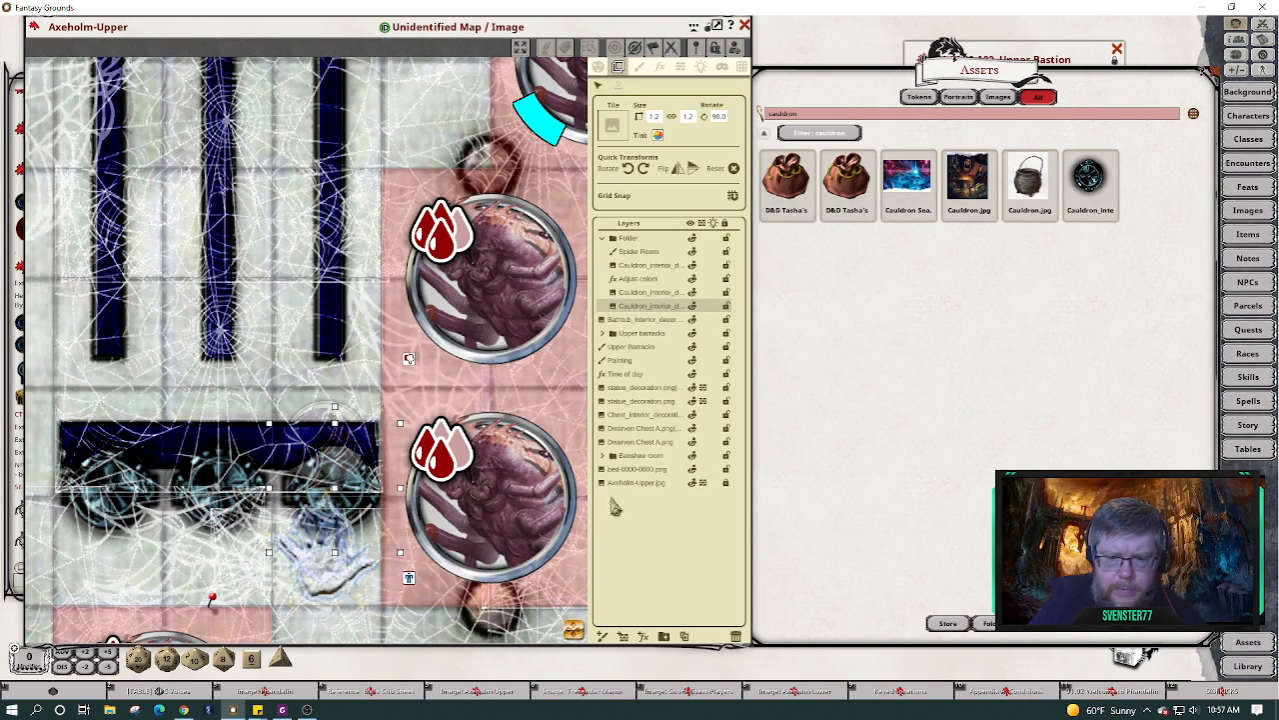
{"action": "scroll", "coordinate": [284, 560], "scroll_direction": "down", "scroll_amount": 2}
{"action": "scroll", "coordinate": [284, 561], "scroll_direction": "down", "scroll_amount": 3}
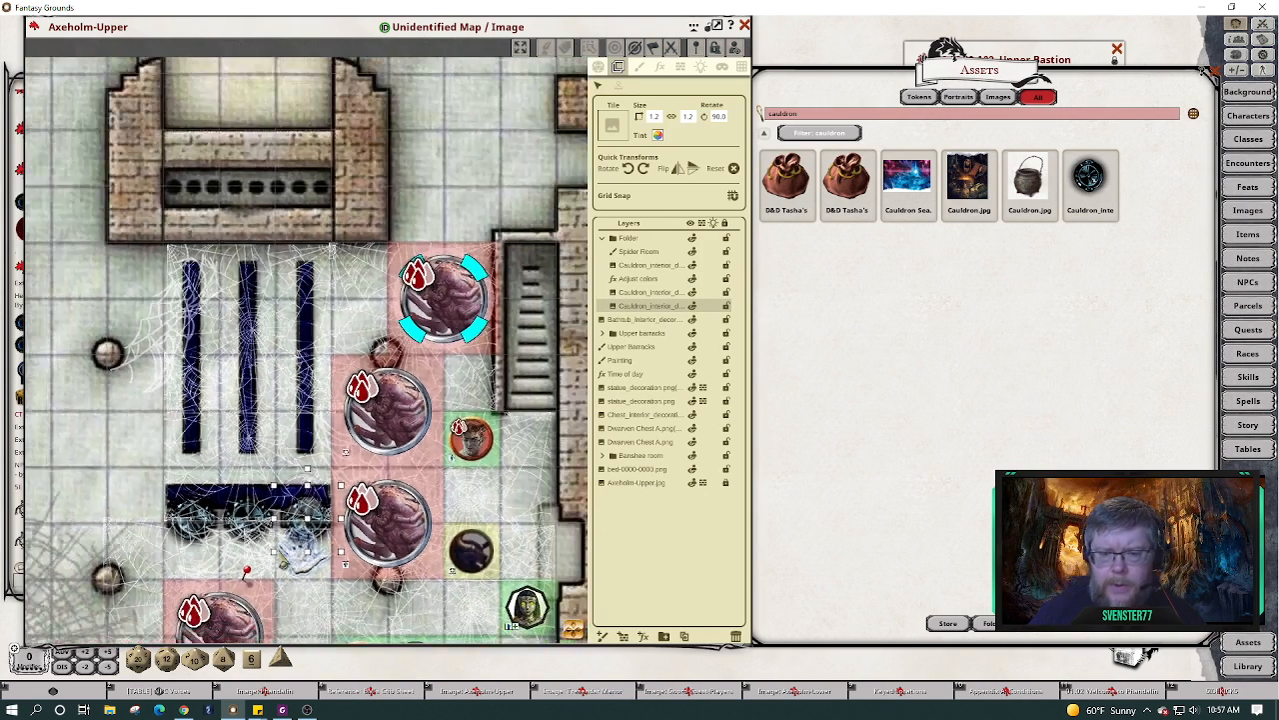
{"action": "left_click", "coordinate": [320, 592]}
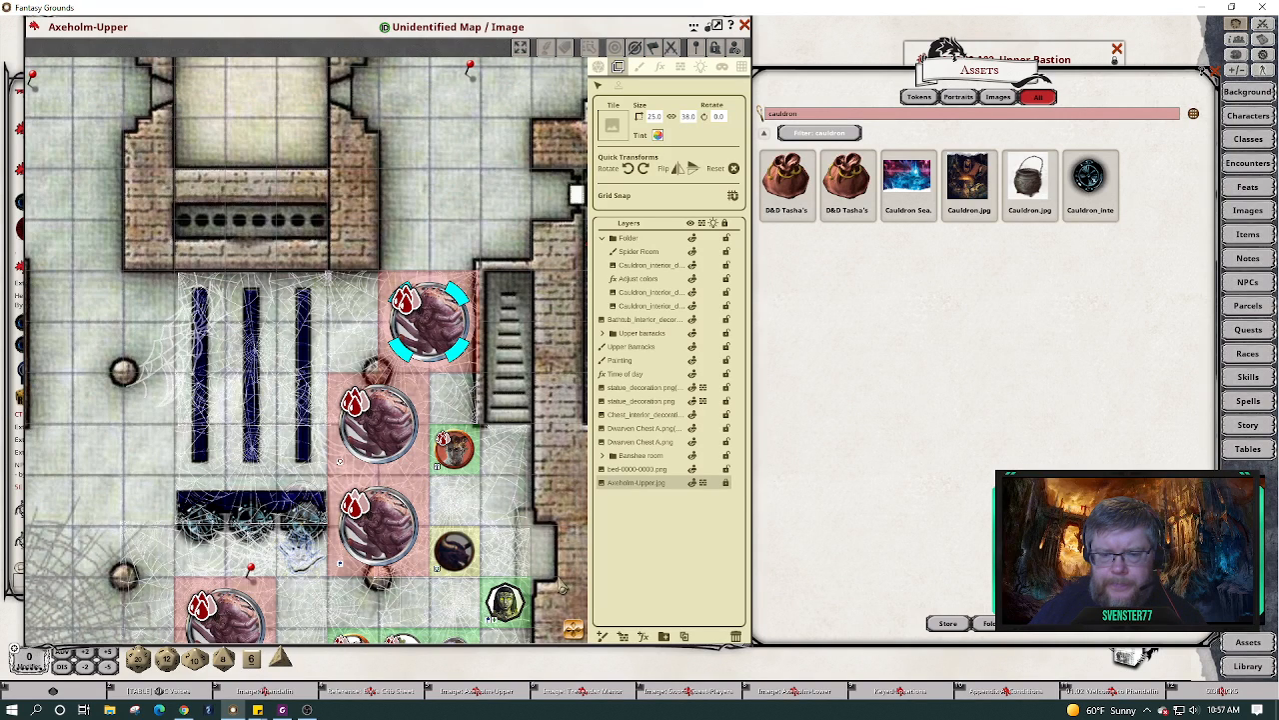
Read the A22 Upper Bastion story entry for the room's described features and close it.
{"action": "scroll", "coordinate": [508, 545], "scroll_direction": "down", "scroll_amount": 2}
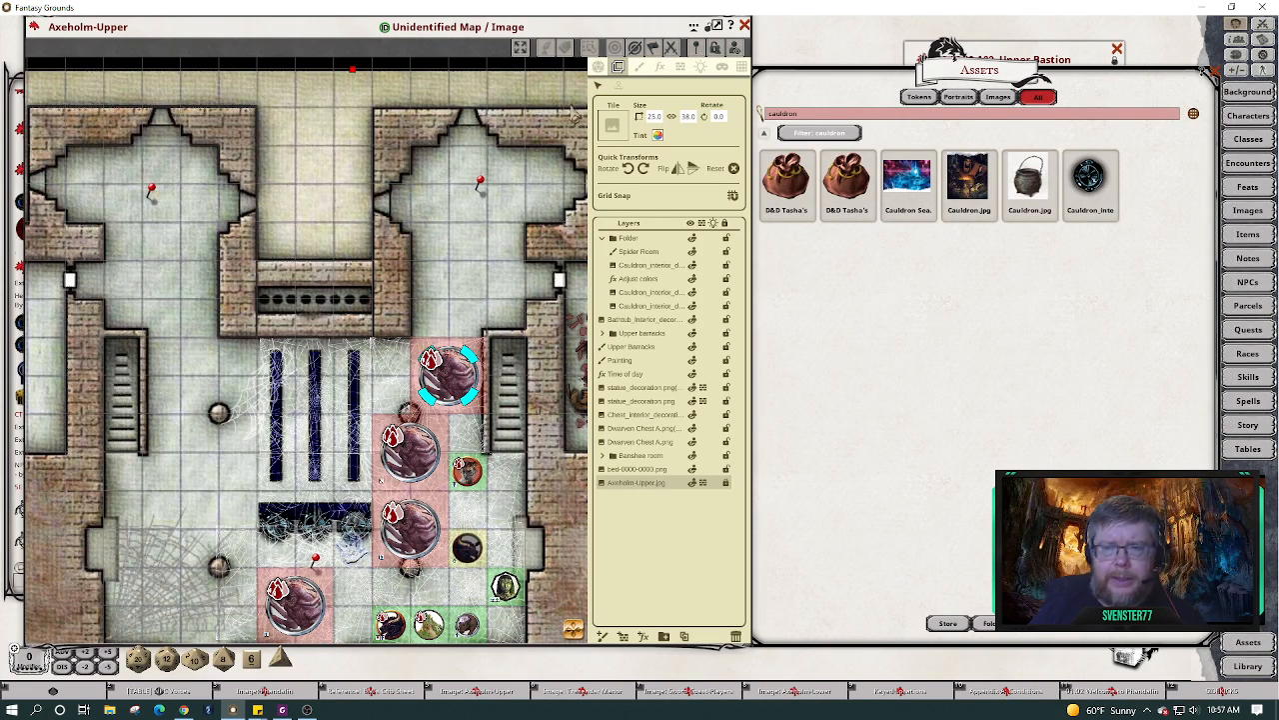
{"action": "left_click", "coordinate": [599, 67]}
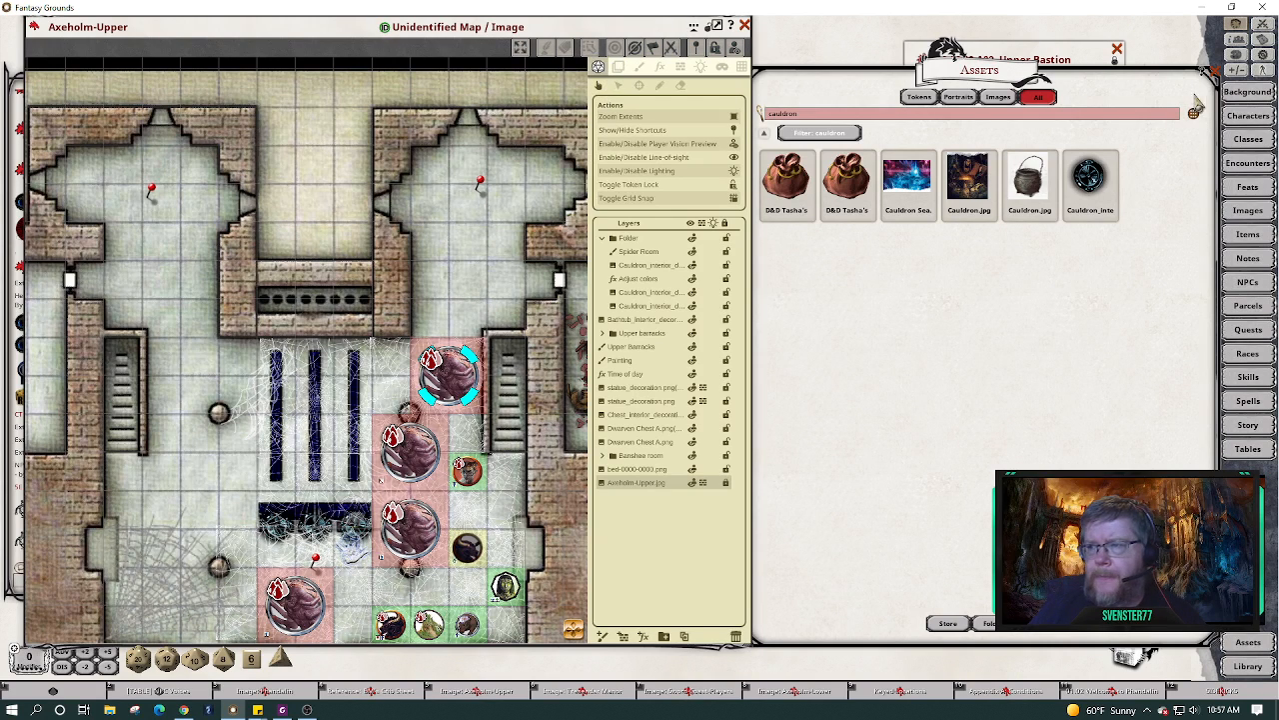
{"action": "left_click", "coordinate": [152, 193]}
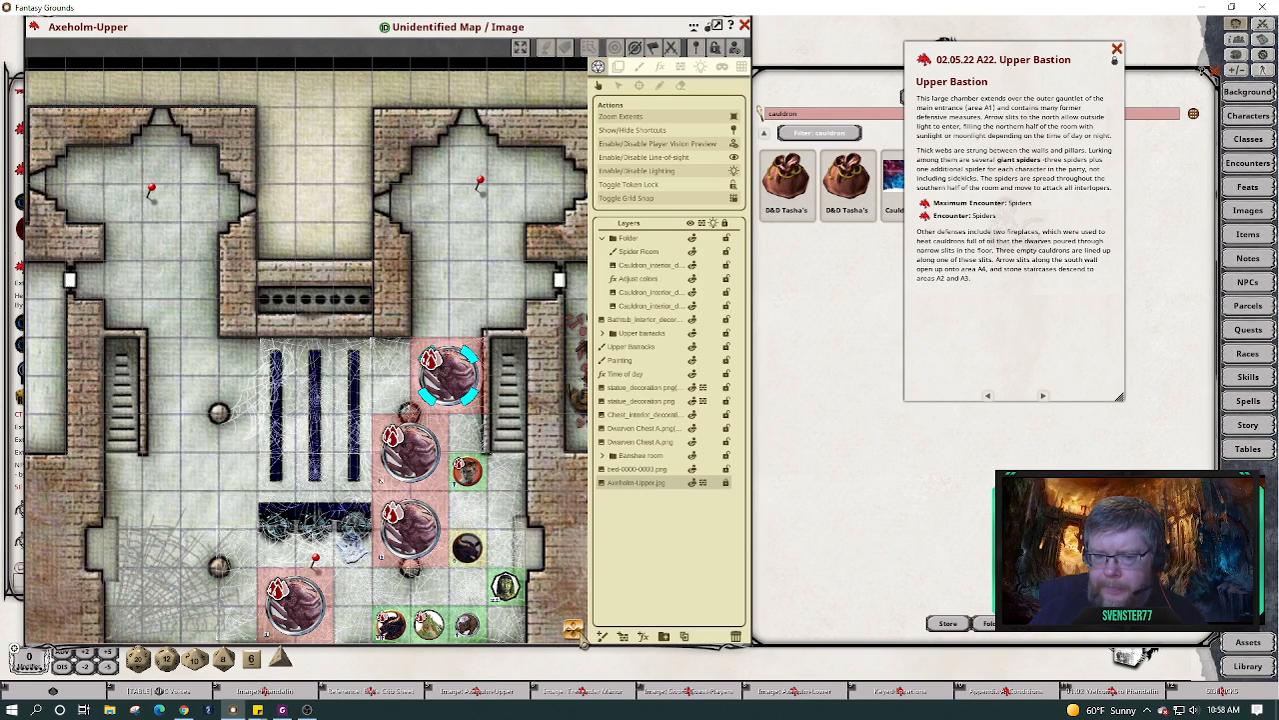
{"action": "left_click_drag", "start_coordinate": [576, 629], "coordinate": [585, 649]}
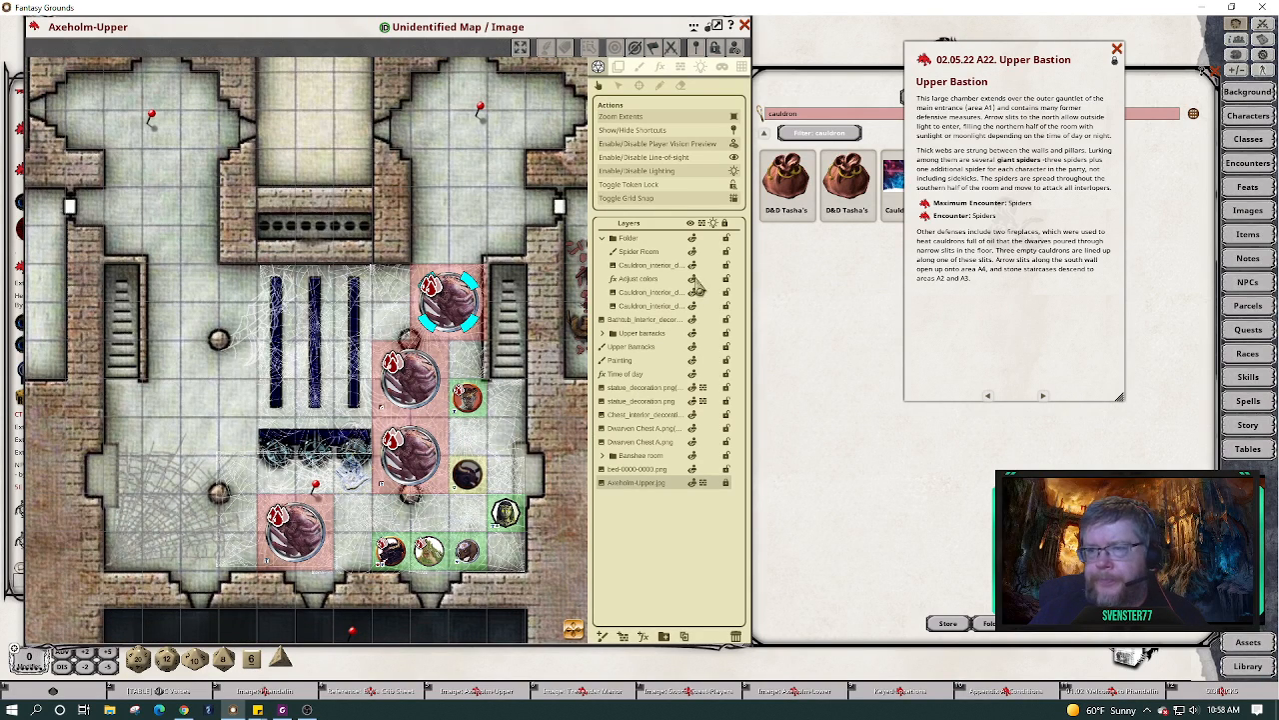
{"action": "left_click", "coordinate": [1119, 52]}
Search the assets for "dirt" and place Dirt2_interior_decorations.png over the alcove in the spider room's east wall.
{"action": "left_click", "coordinate": [937, 117]}
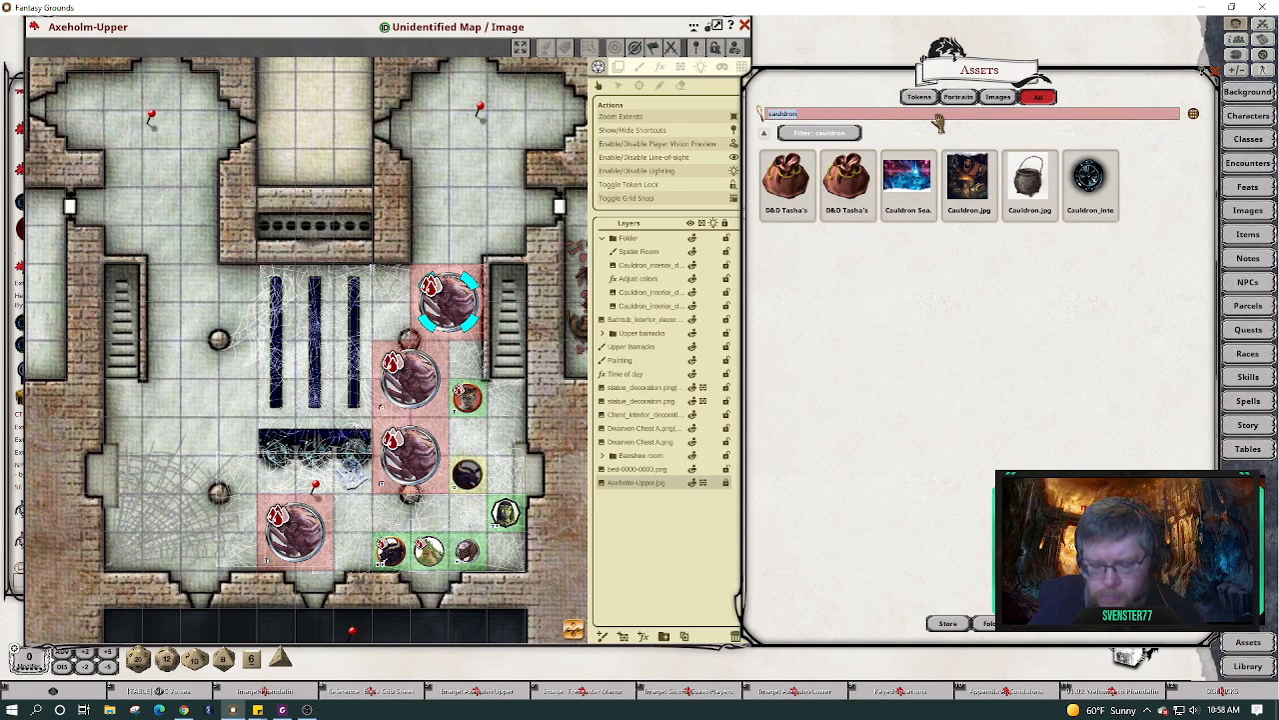
{"action": "type", "text": "dirt"}
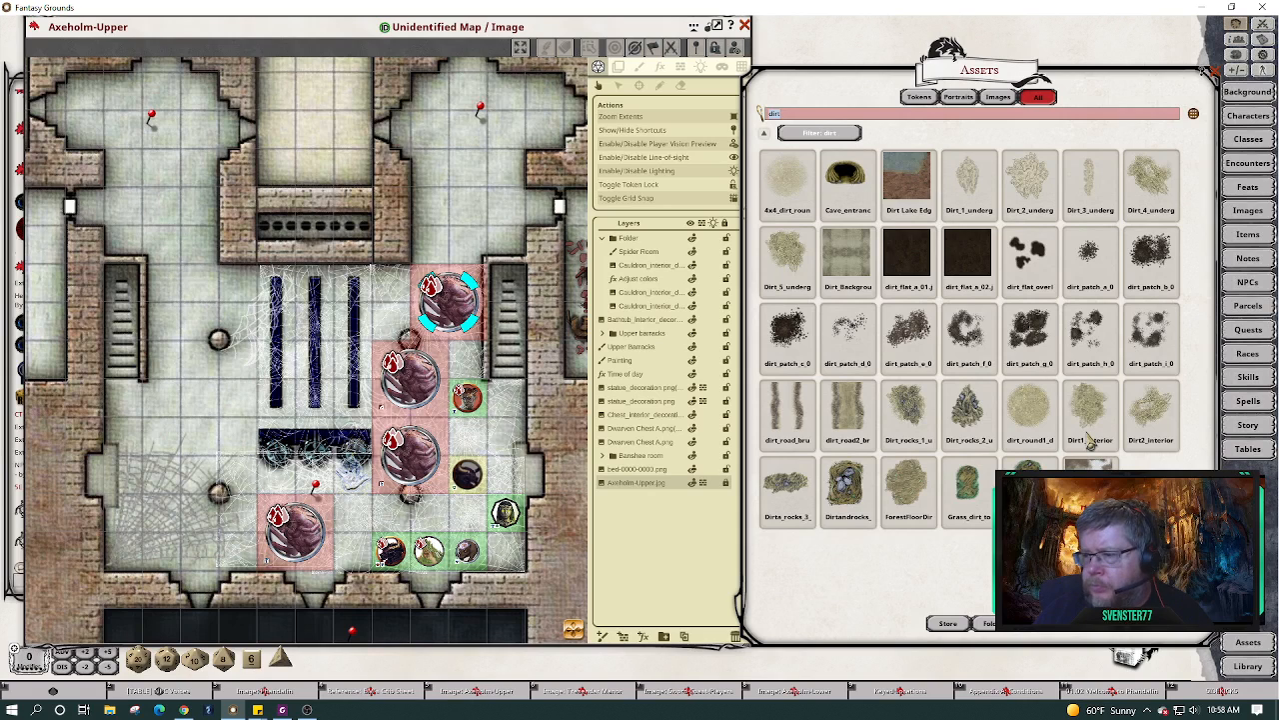
{"action": "left_click", "coordinate": [641, 70]}
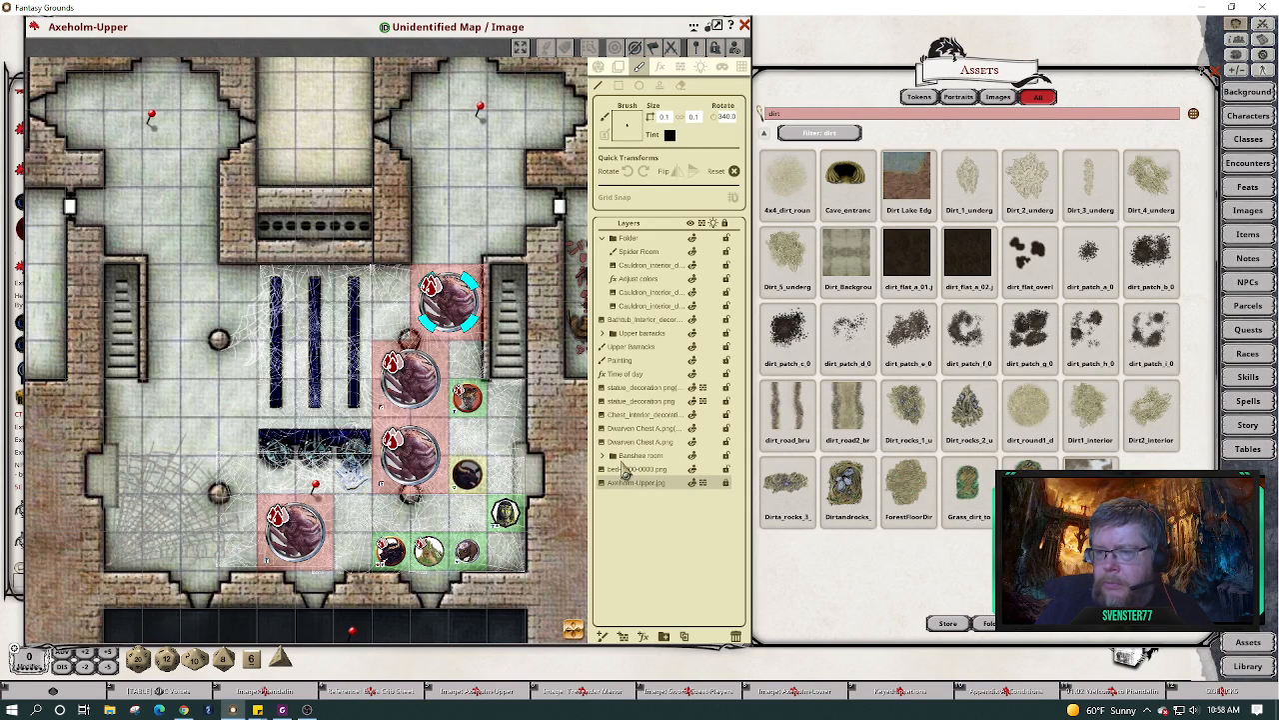
{"action": "left_click", "coordinate": [645, 254]}
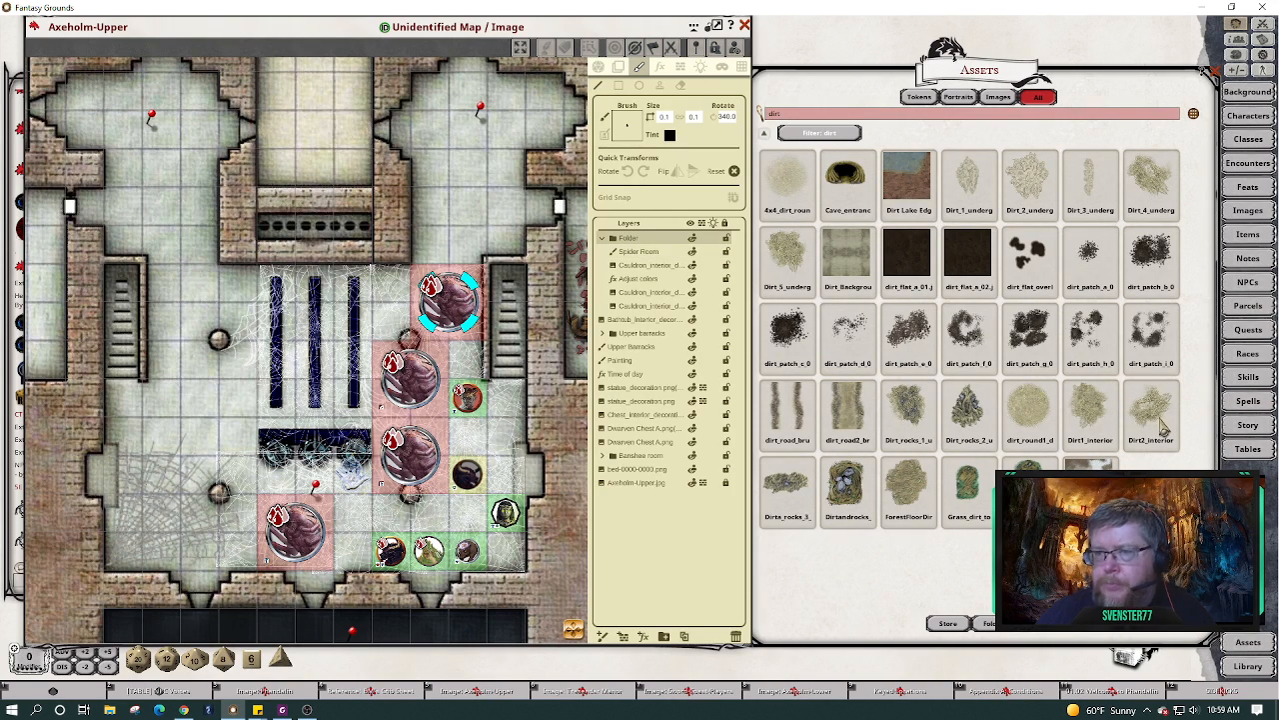
{"action": "left_click", "coordinate": [617, 68]}
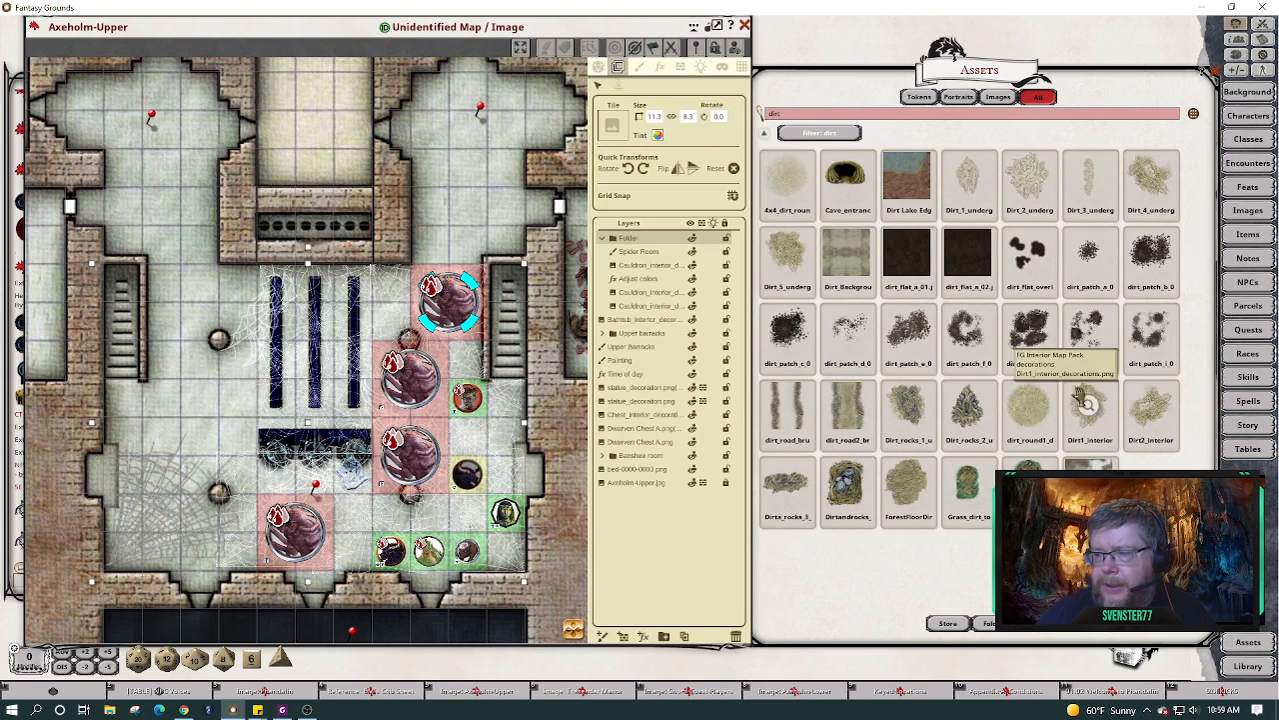
{"action": "left_click_drag", "start_coordinate": [1122, 400], "coordinate": [528, 477]}
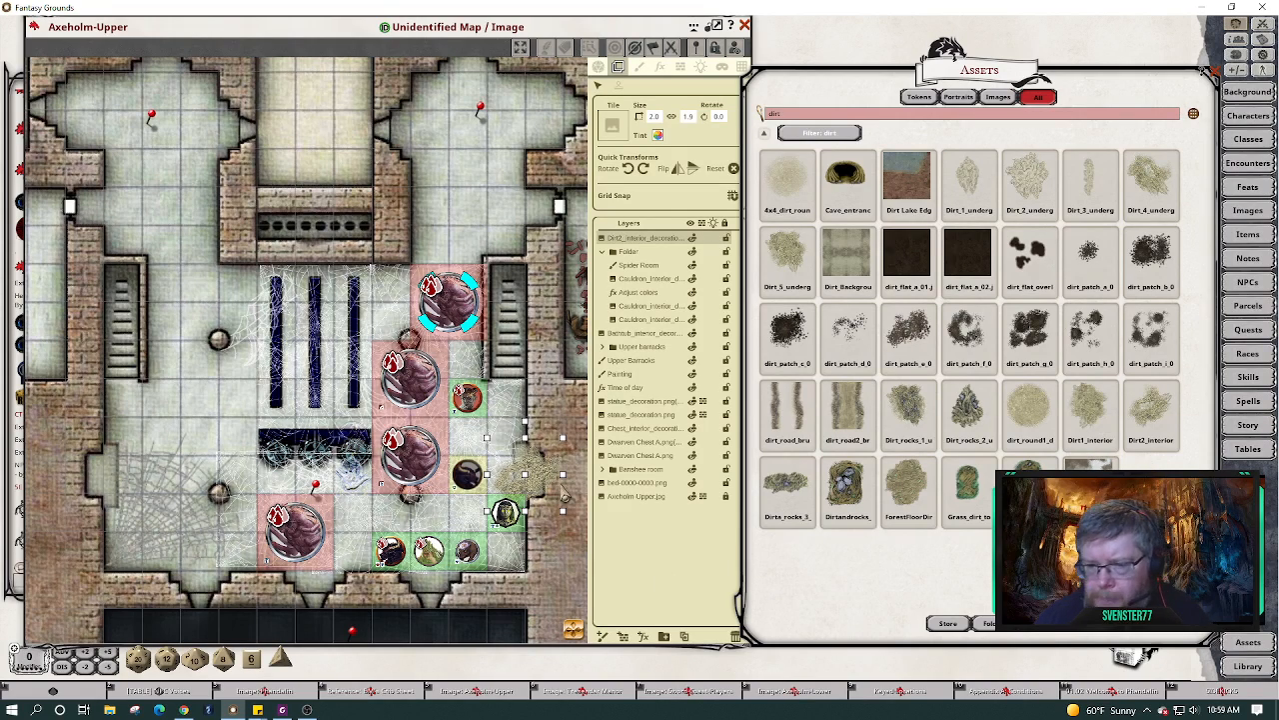
Rotate the placed dirt patch to 315 degrees.
{"action": "scroll", "coordinate": [548, 487], "scroll_direction": "up", "scroll_amount": 4}
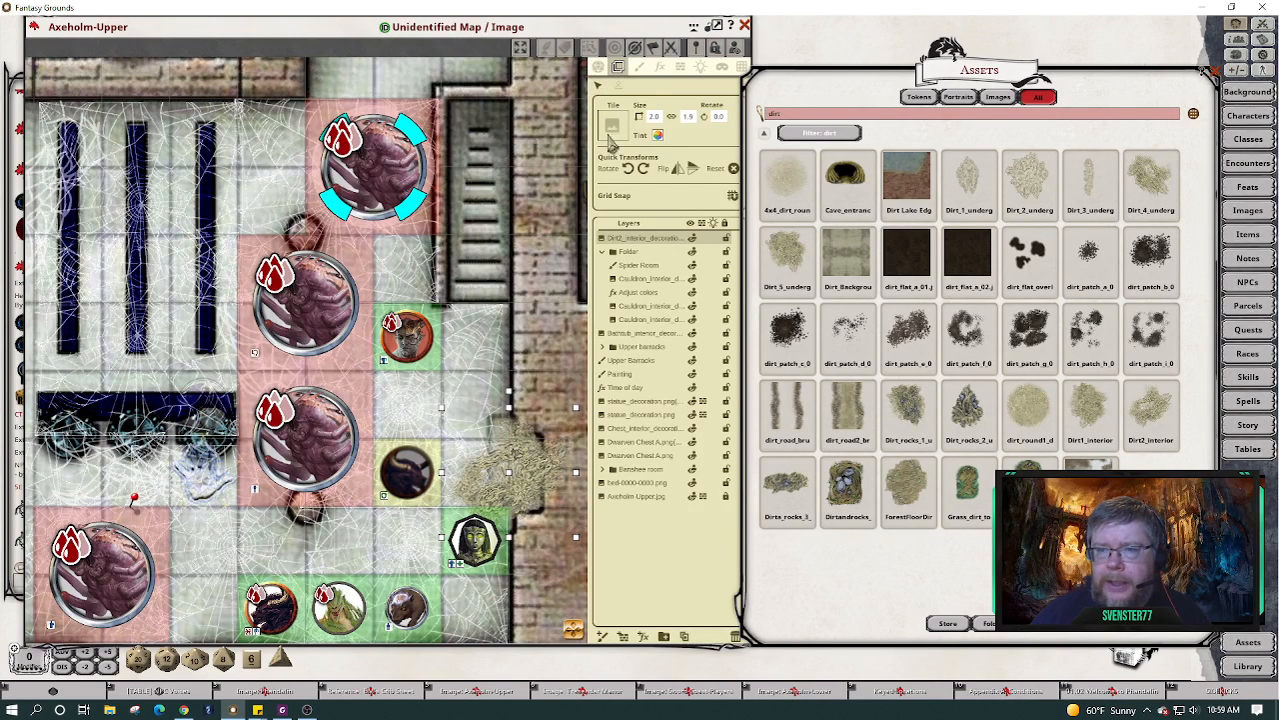
{"action": "left_click", "coordinate": [629, 170]}
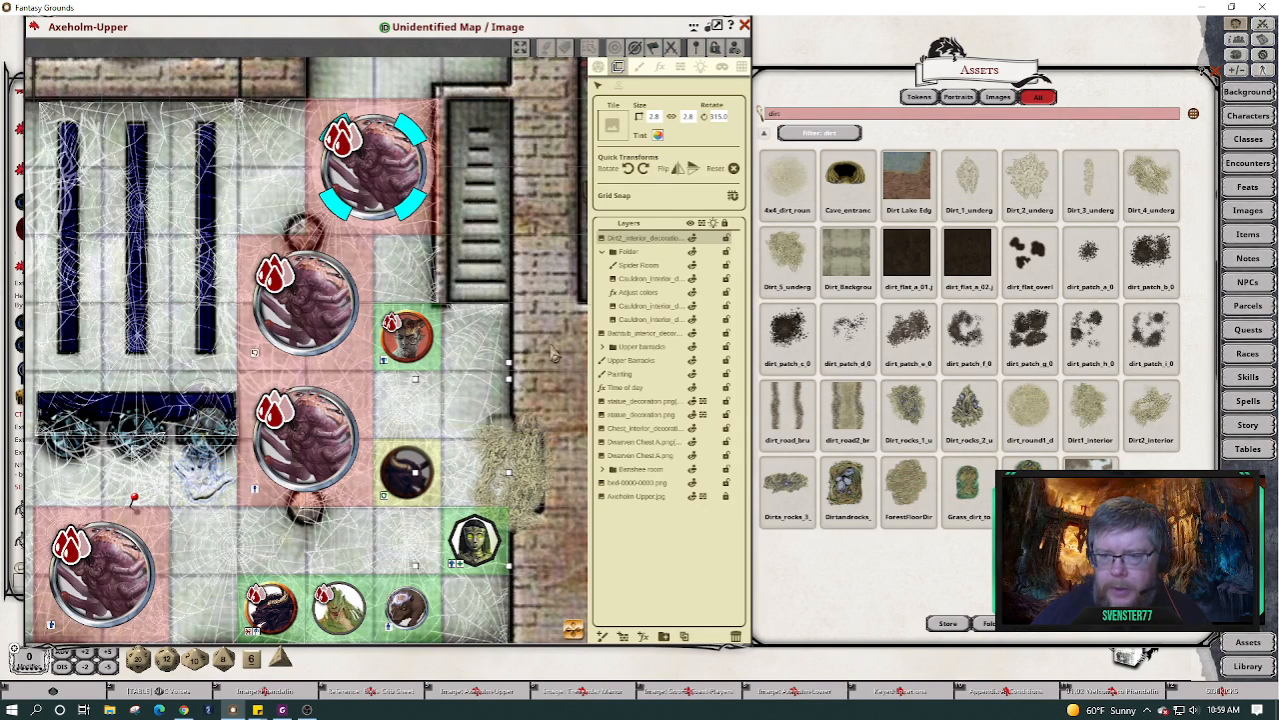
Try to tint the dirt patch with the dark colour FF14161C sampled from the map.
{"action": "left_click", "coordinate": [657, 134]}
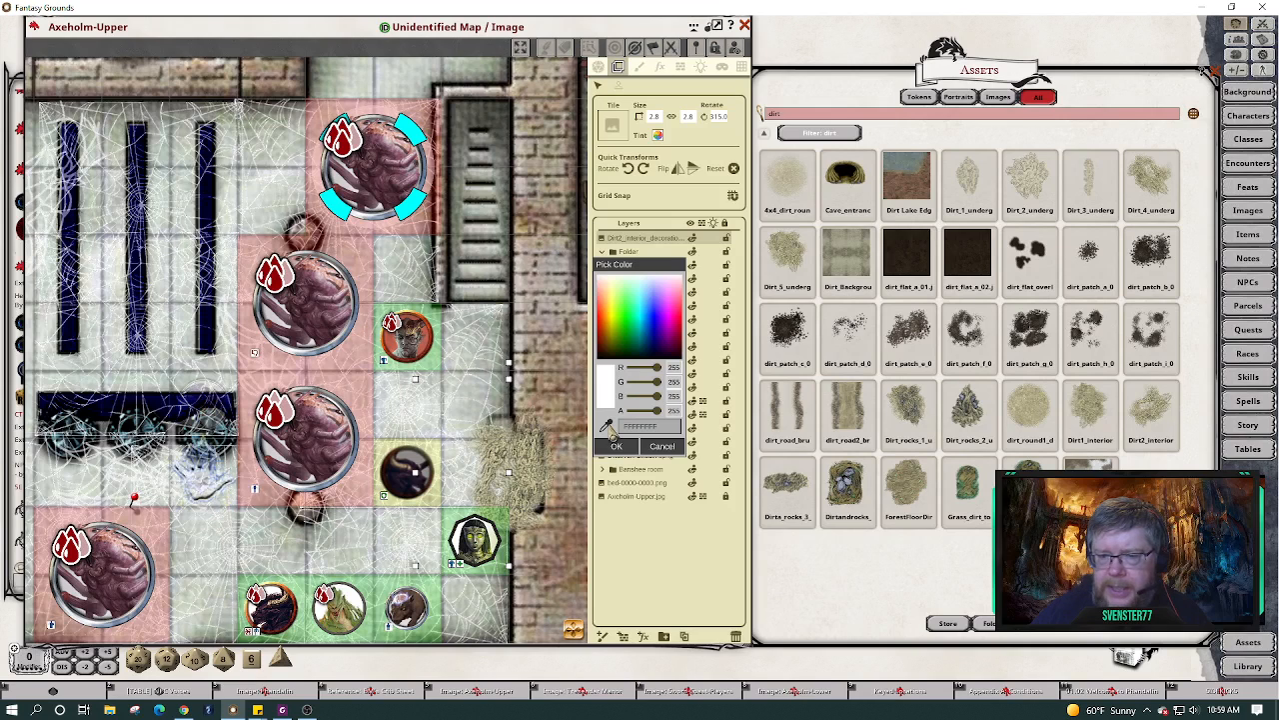
{"action": "left_click", "coordinate": [375, 332]}
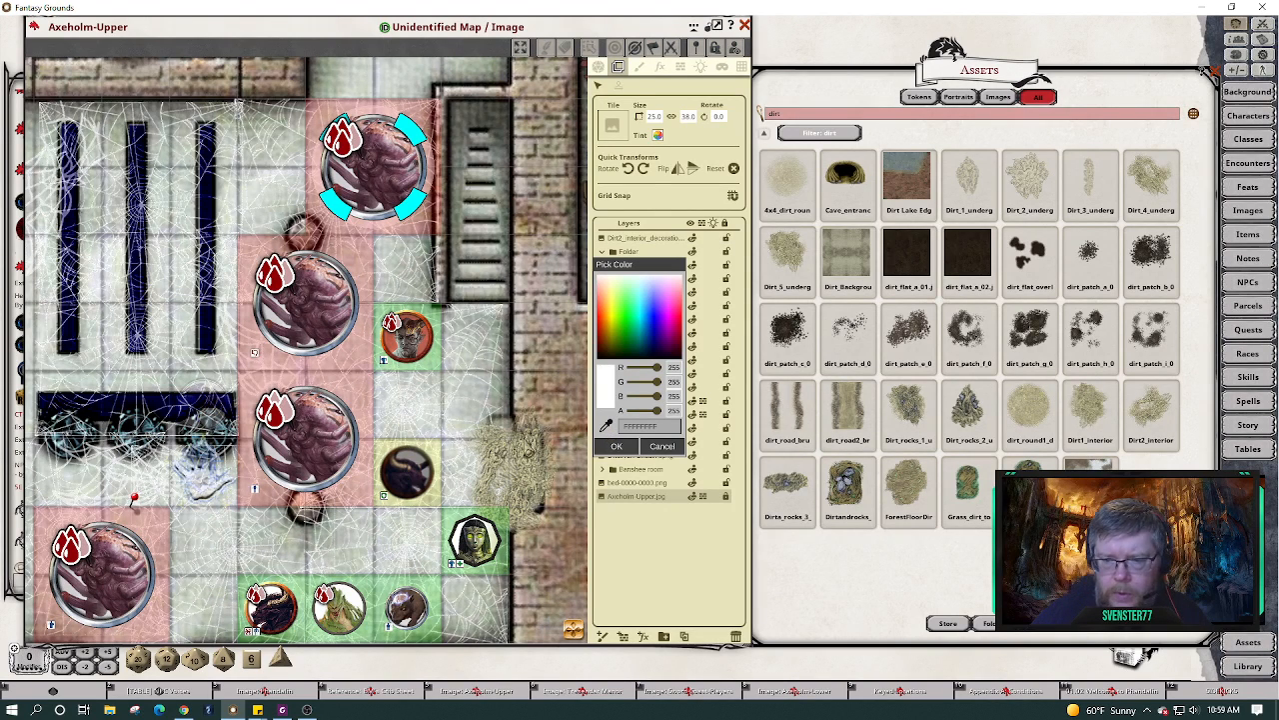
{"action": "left_click", "coordinate": [610, 433]}
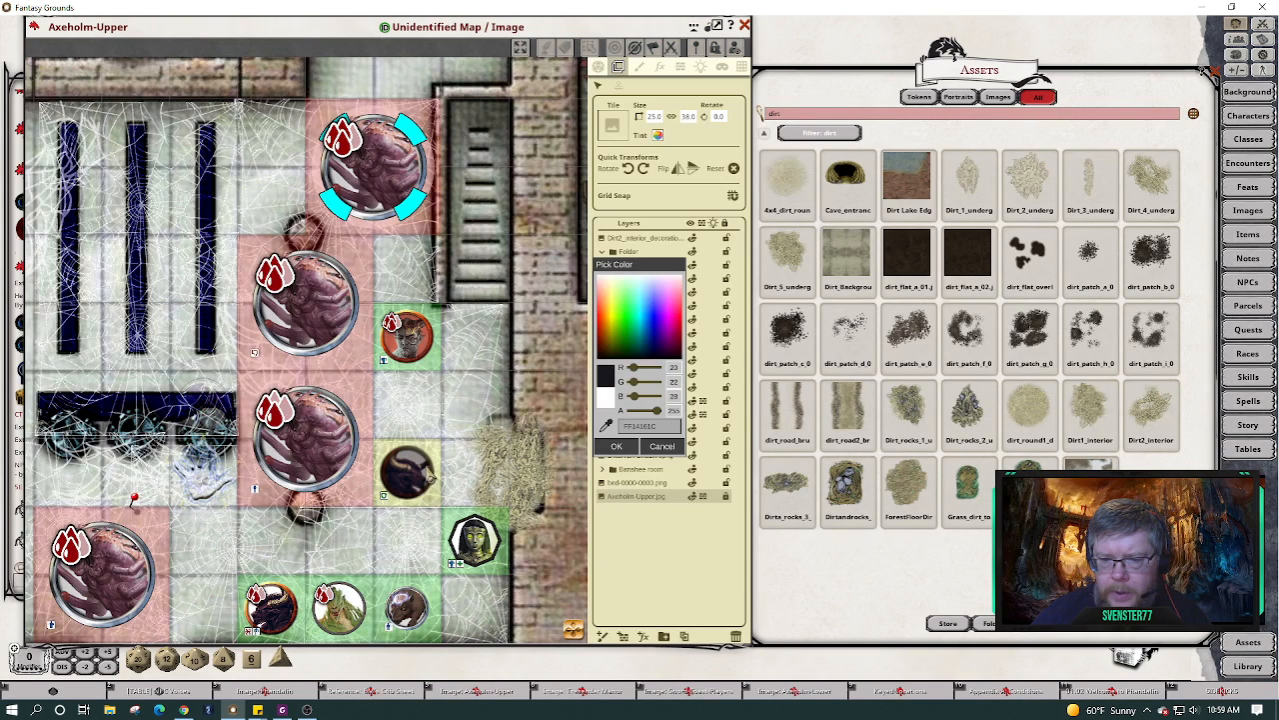
{"action": "left_click", "coordinate": [431, 478]}
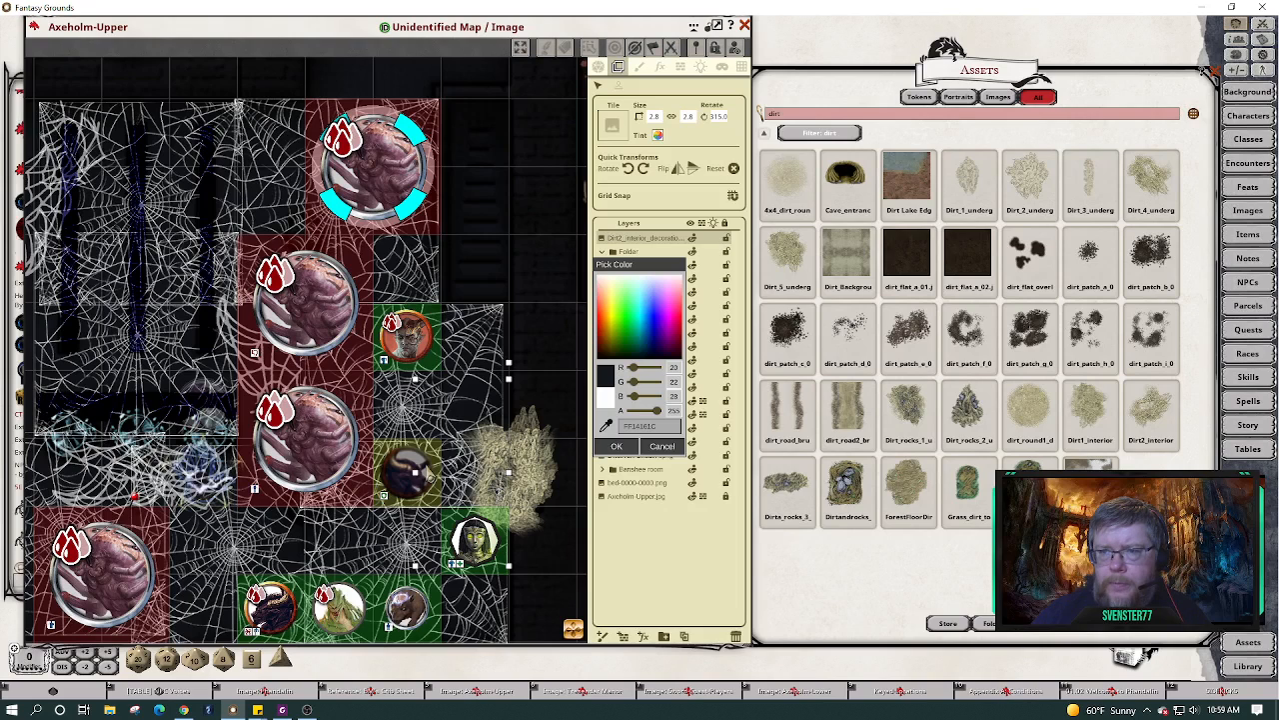
{"action": "left_click", "coordinate": [665, 449]}
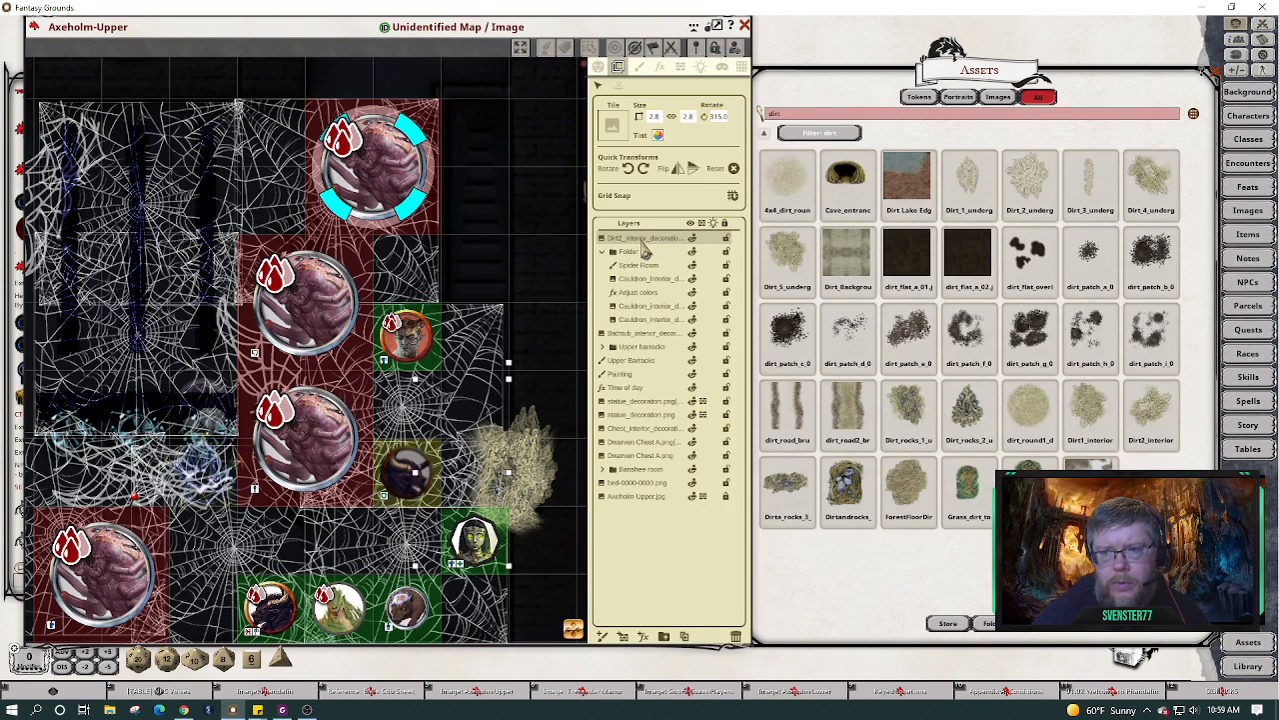
Reset the tint of the Axeholm-Upper.jpg base layer to white, FFFFFFFF.
{"action": "left_click", "coordinate": [535, 276]}
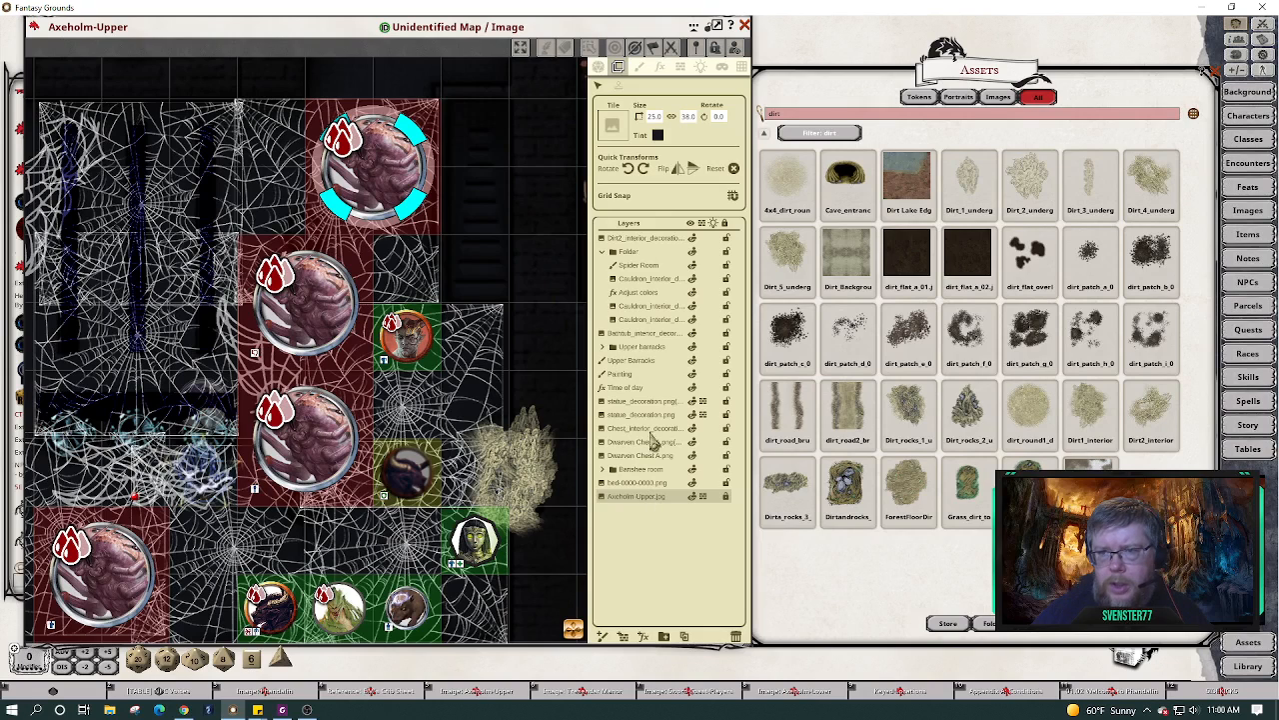
{"action": "left_click", "coordinate": [661, 146]}
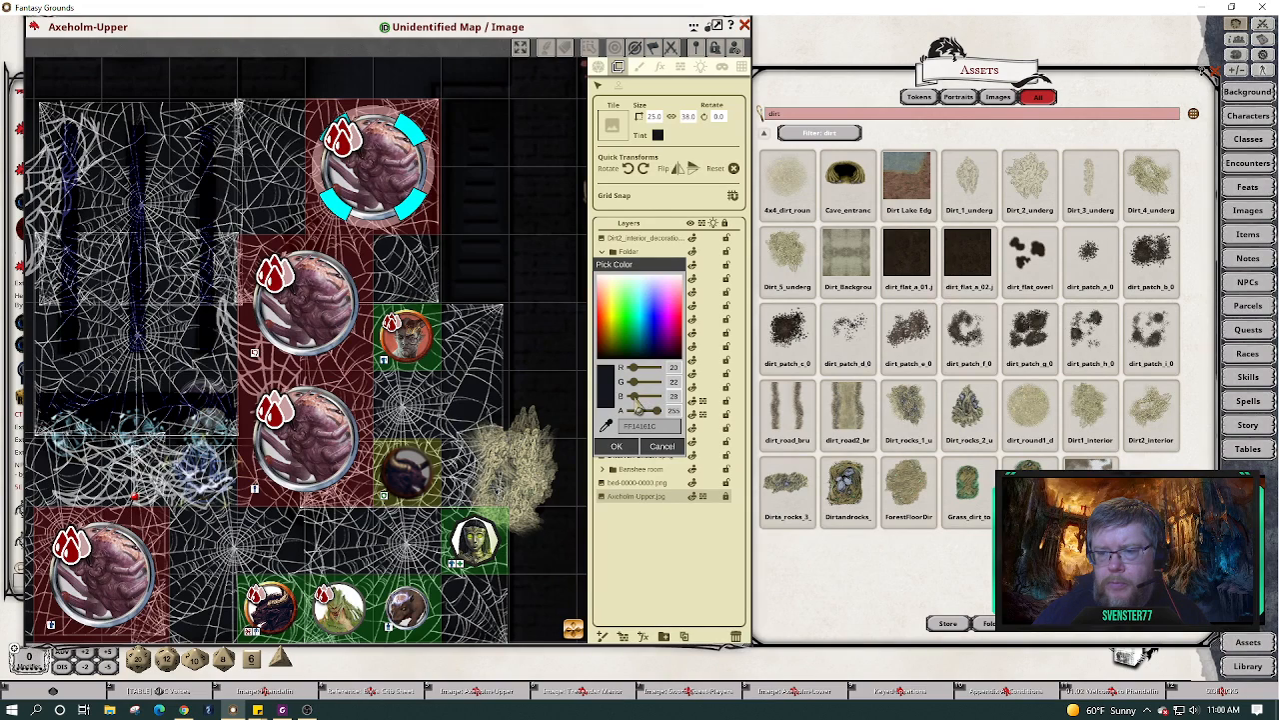
{"action": "left_click_drag", "start_coordinate": [634, 398], "coordinate": [659, 382]}
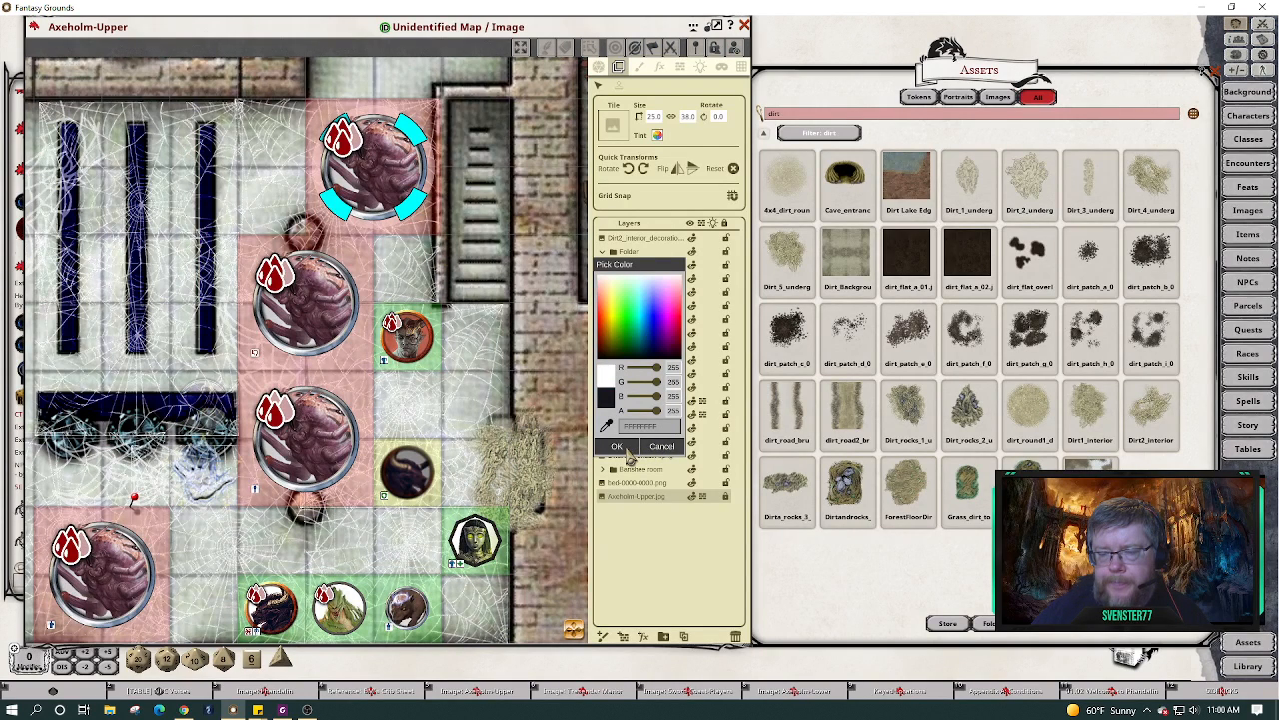
{"action": "left_click", "coordinate": [619, 446]}
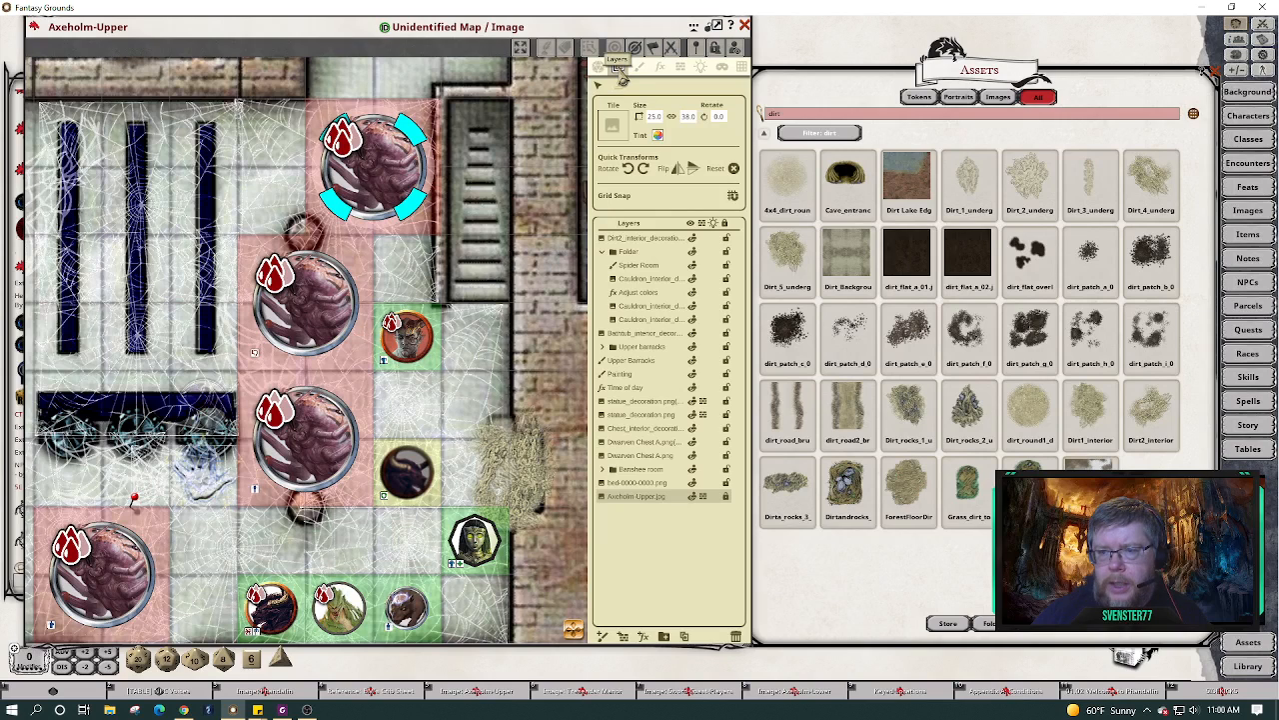
Tint the Dirt2_interior_decorations patch at the east alcove dark grey by sampling the colour of the horned token on the map.
{"action": "left_click", "coordinate": [640, 245]}
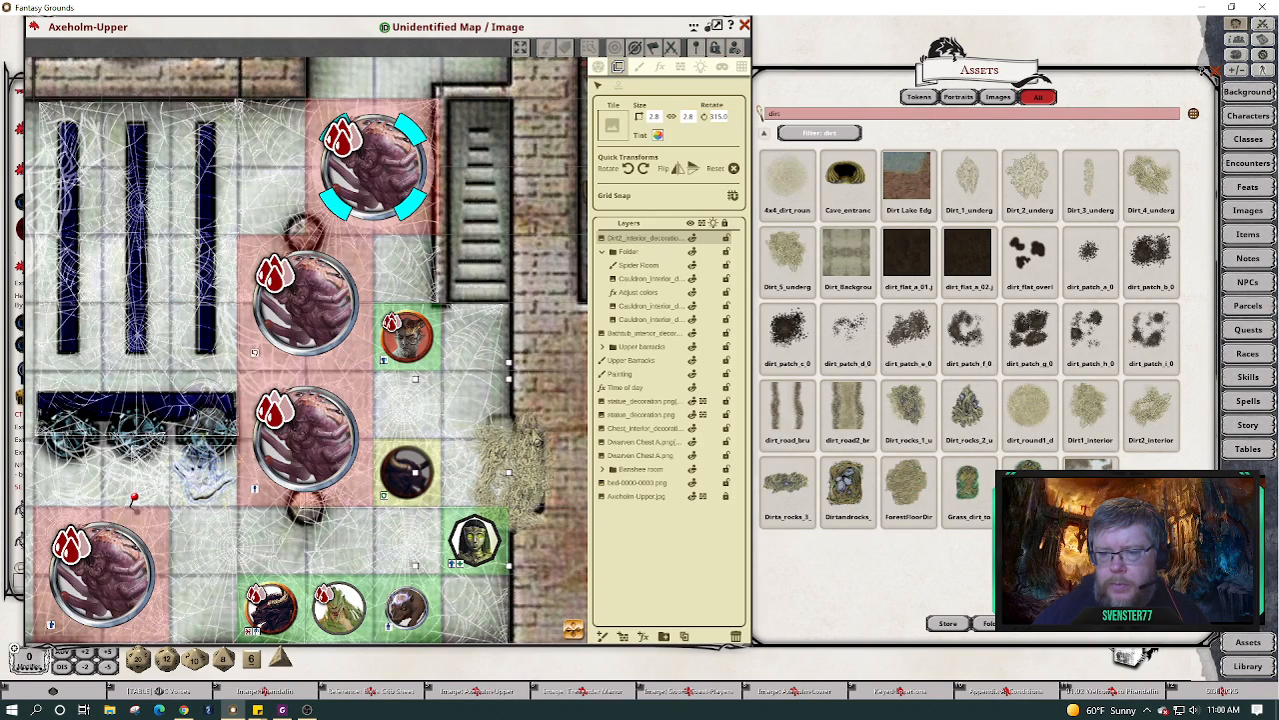
{"action": "left_click", "coordinate": [658, 134]}
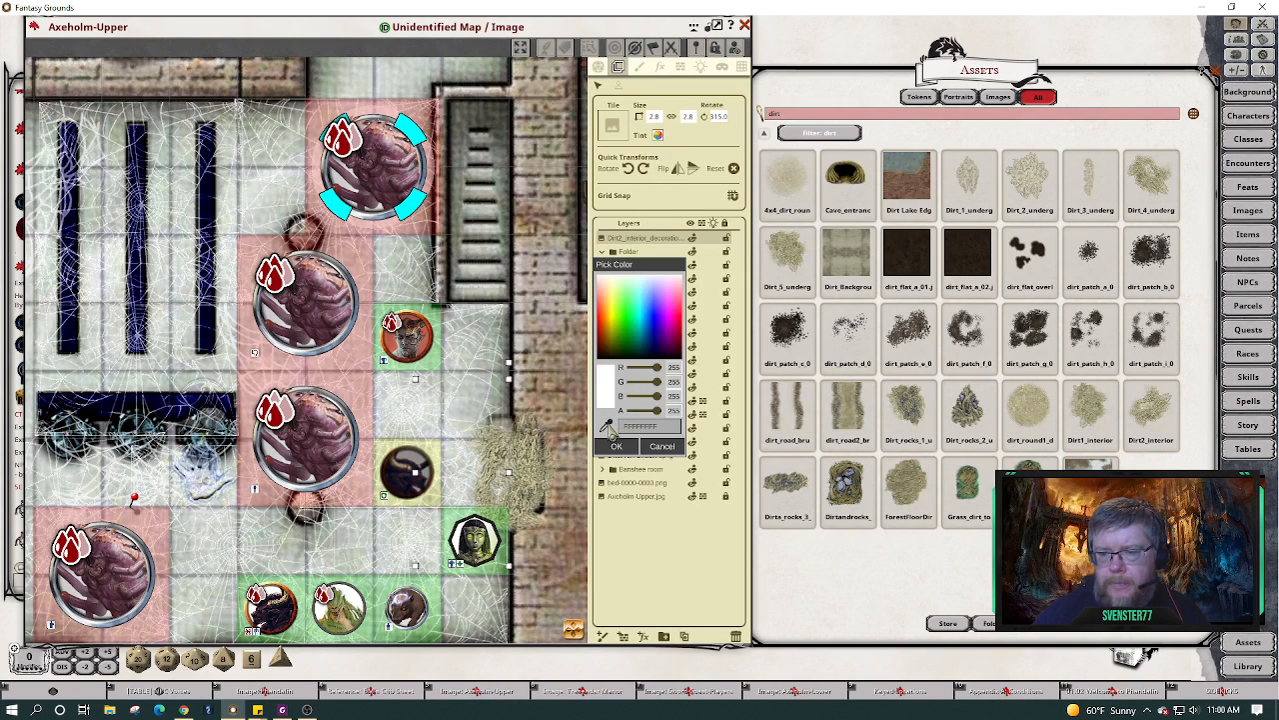
{"action": "left_click", "coordinate": [607, 425]}
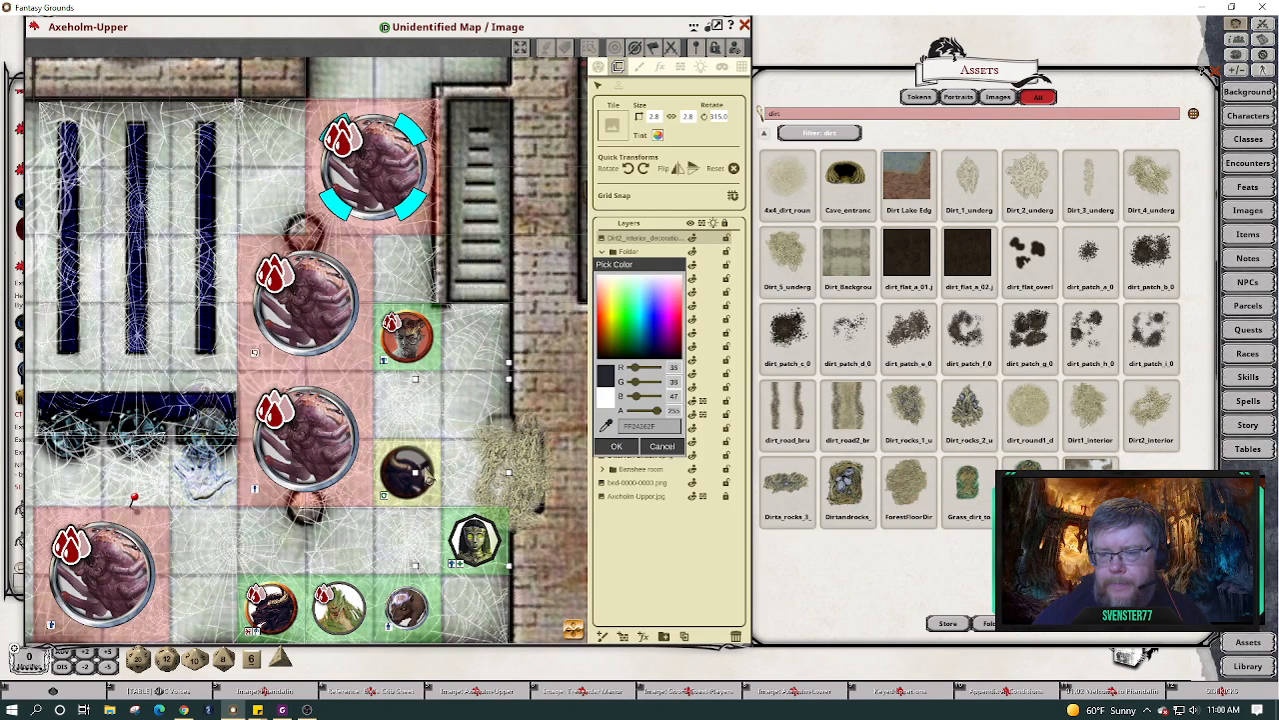
{"action": "left_click", "coordinate": [430, 478]}
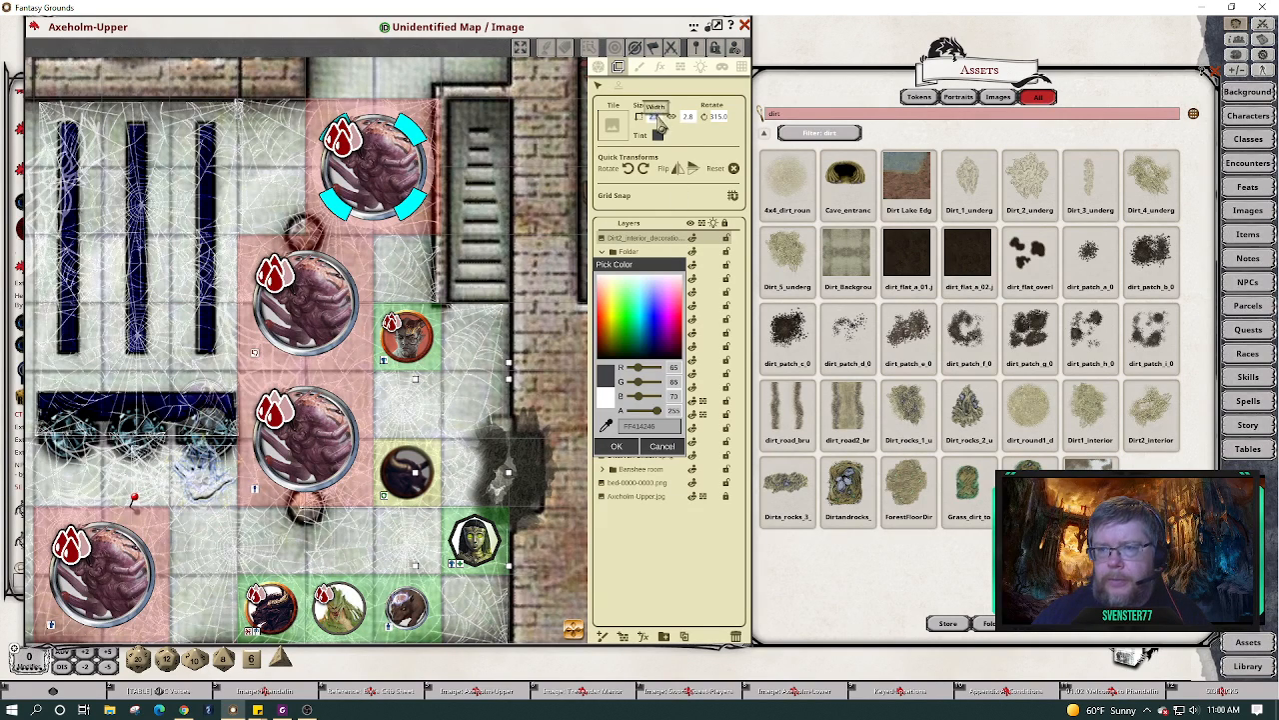
Scale the tinted dirt patch to a size of 1.8 by 1.8 and dismiss the colour picker.
{"action": "left_click", "coordinate": [715, 168]}
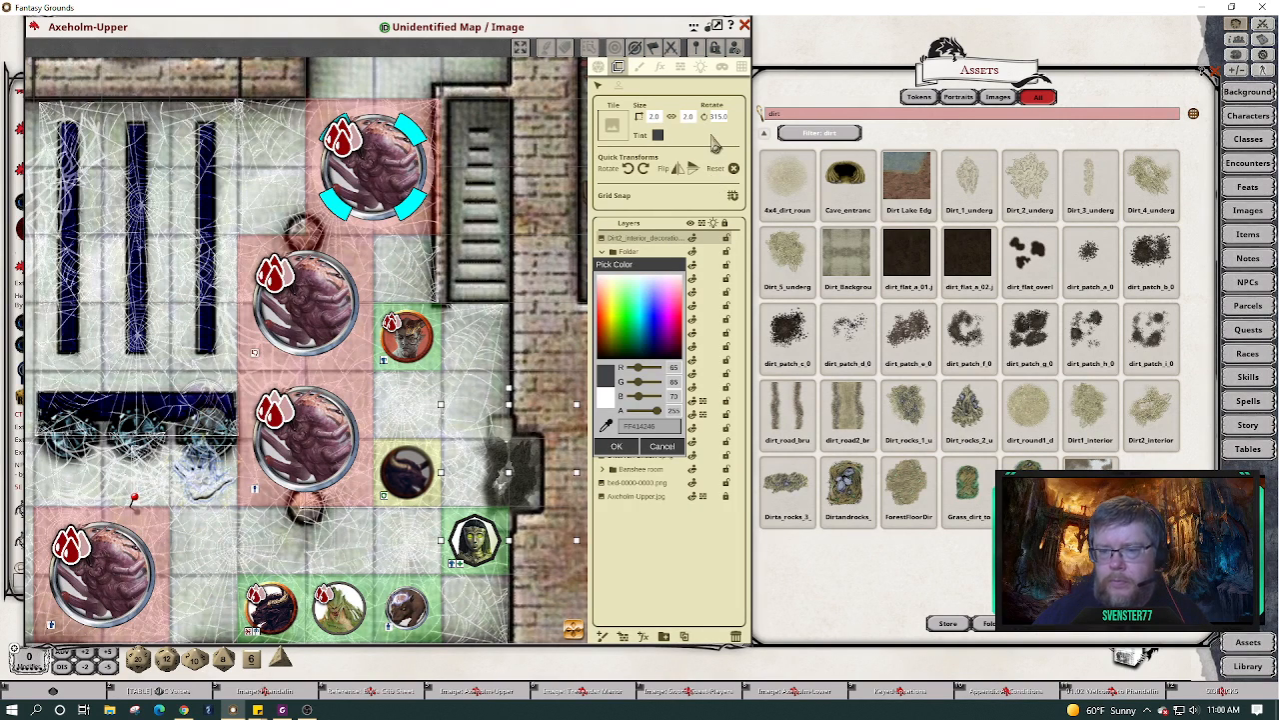
{"action": "scroll", "coordinate": [540, 504], "scroll_direction": "up", "scroll_amount": 8}
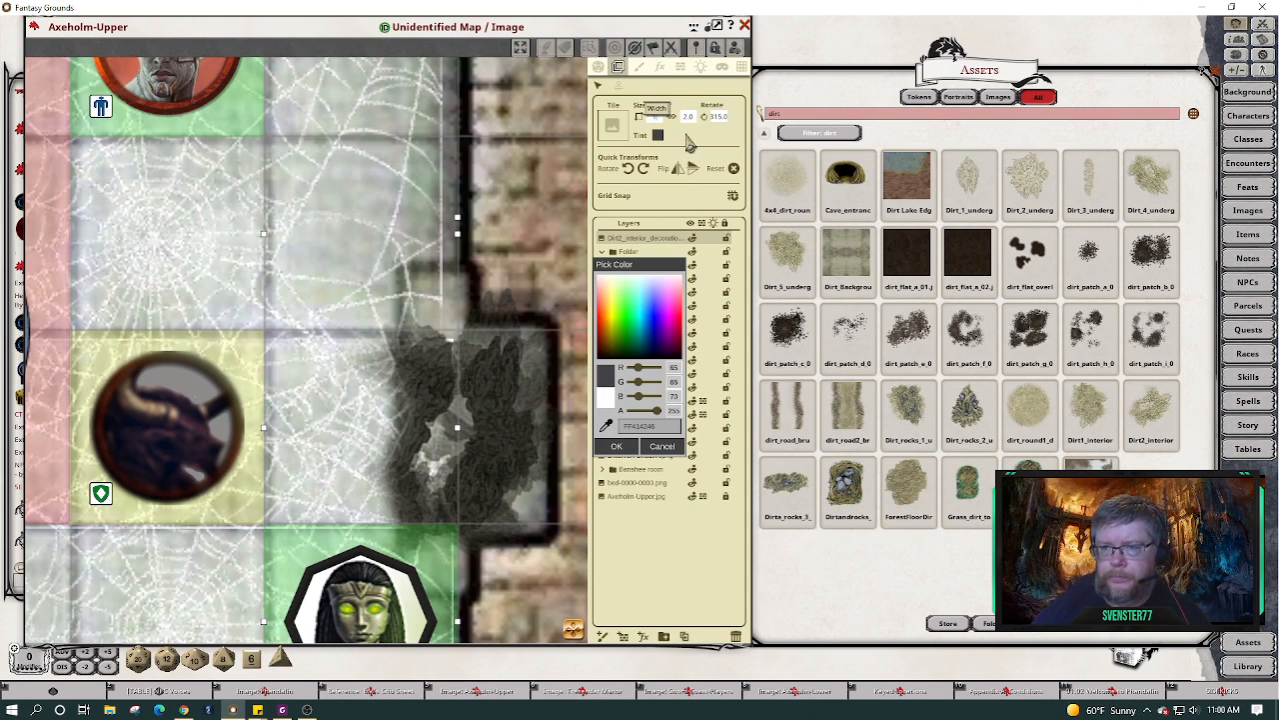
{"action": "key", "text": "Return"}
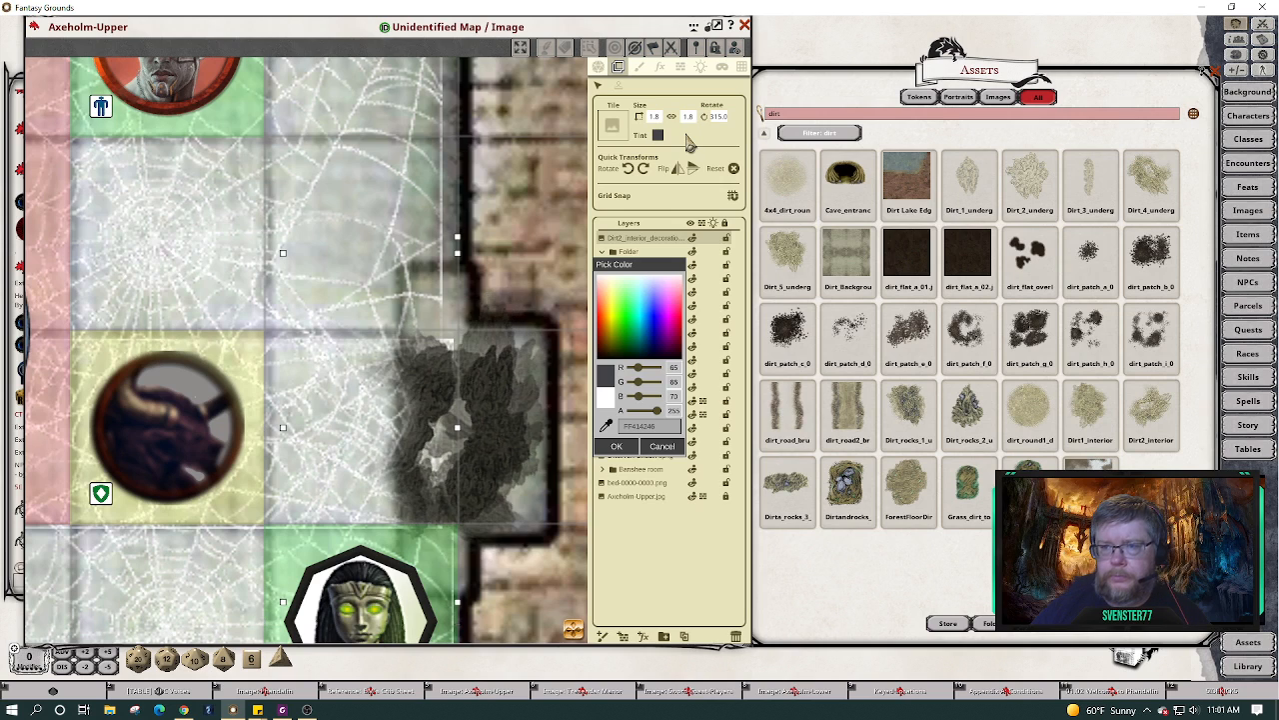
{"action": "left_click", "coordinate": [656, 448]}
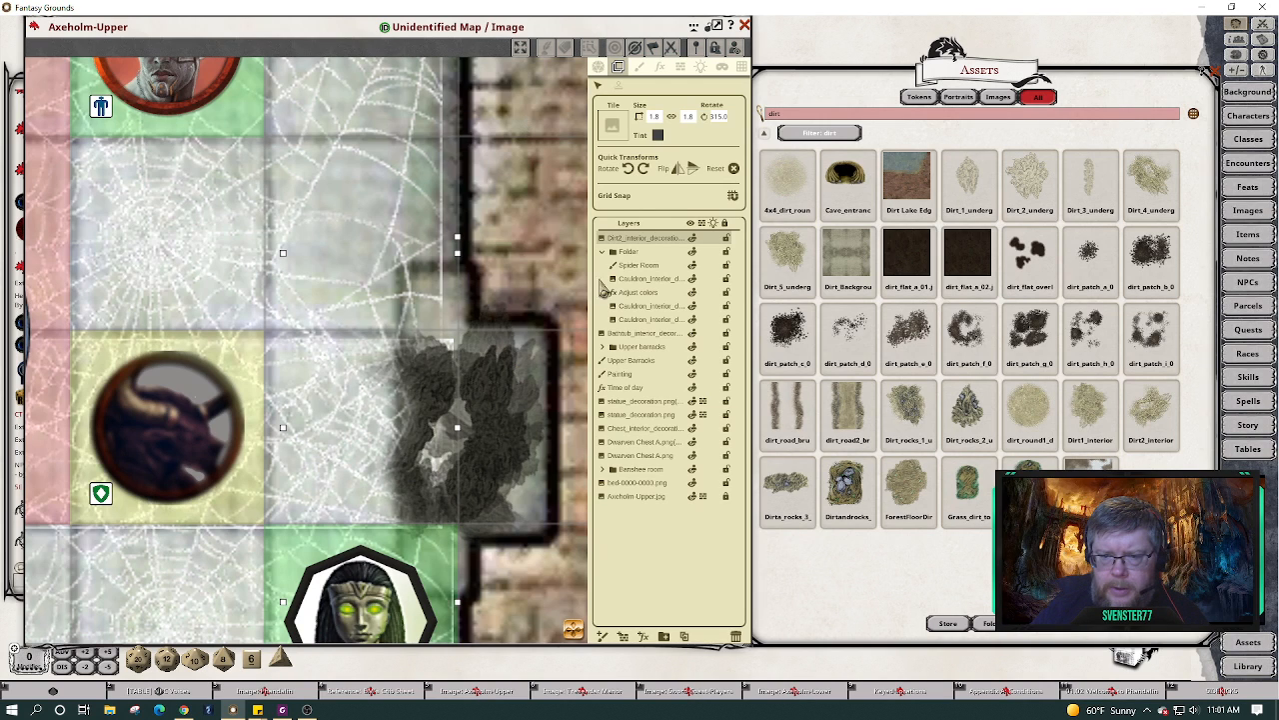
Flip the tinted dirt patch horizontally and shift it east so that it fills the spider room's east alcove.
{"action": "left_click", "coordinate": [499, 425]}
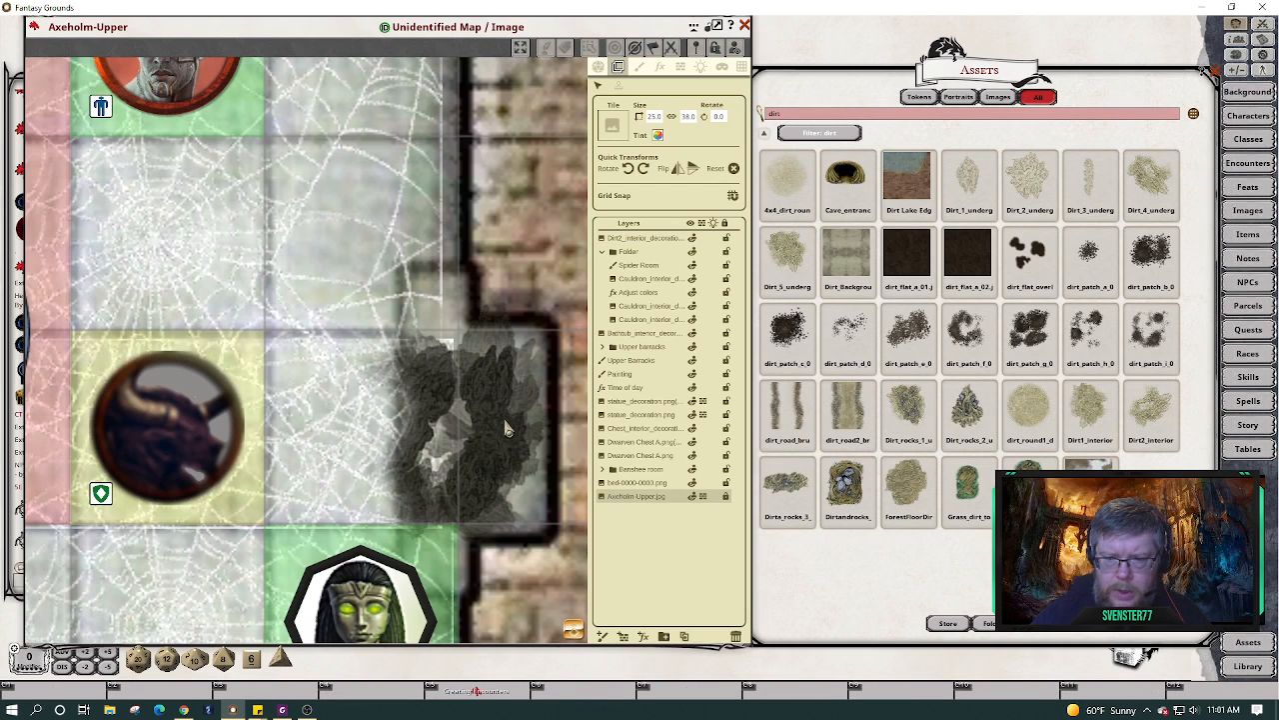
{"action": "left_click", "coordinate": [648, 240]}
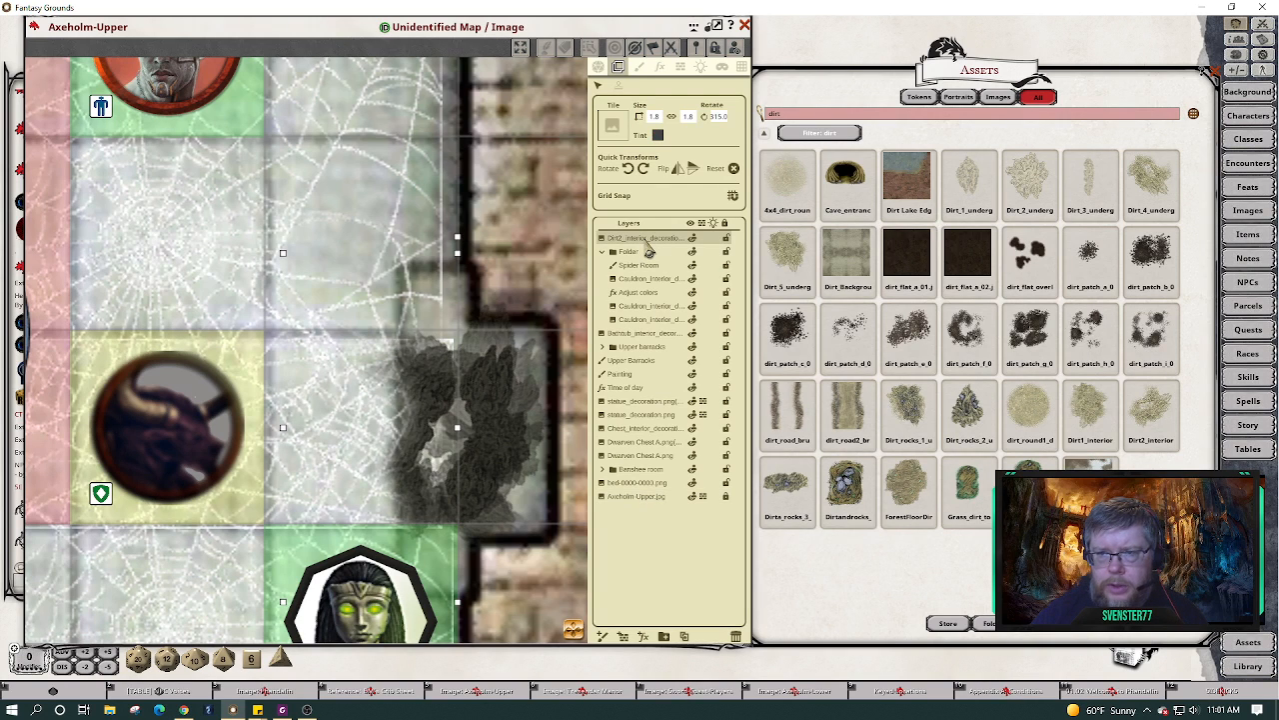
{"action": "left_click_drag", "start_coordinate": [488, 412], "coordinate": [522, 414]}
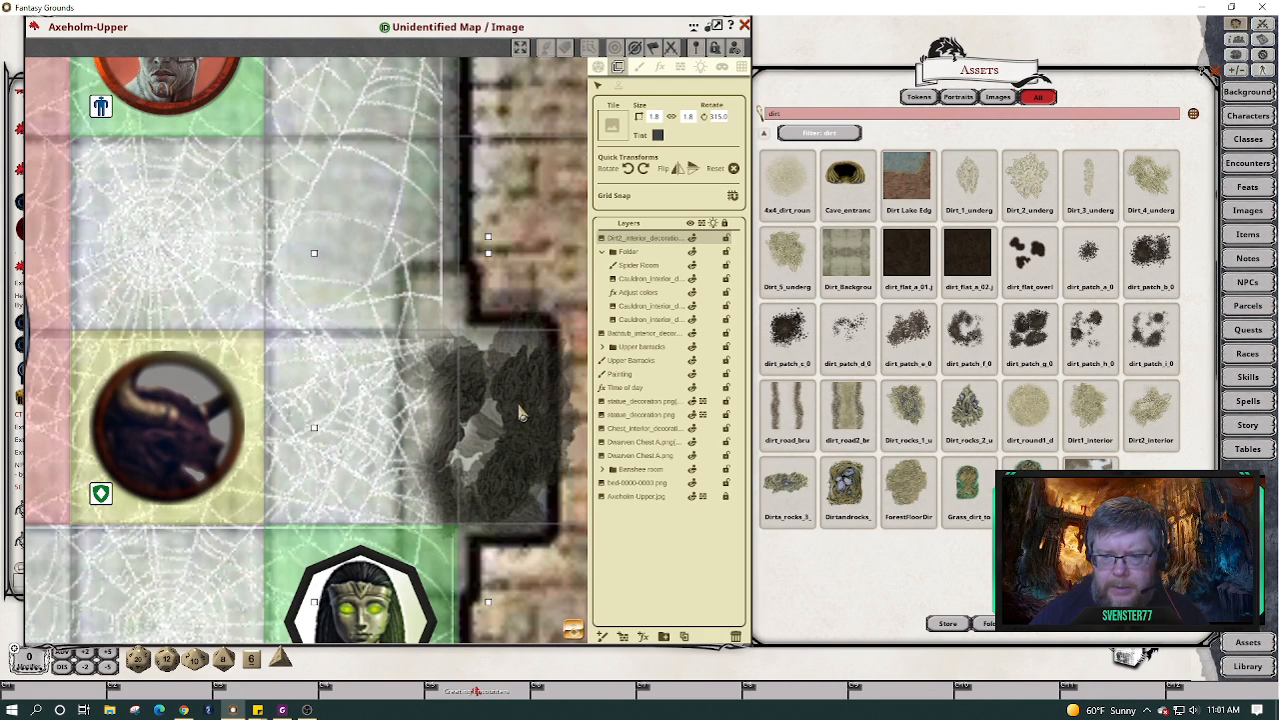
{"action": "left_click", "coordinate": [677, 170]}
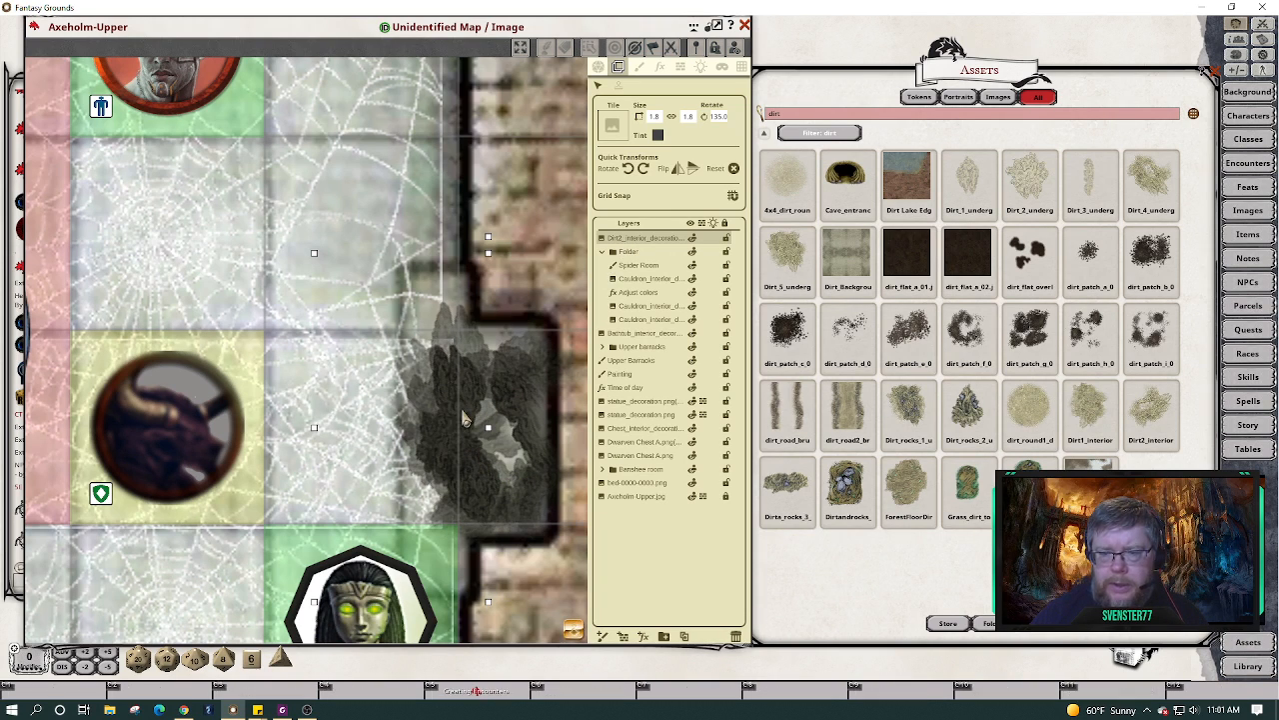
{"action": "left_click_drag", "start_coordinate": [464, 418], "coordinate": [482, 417]}
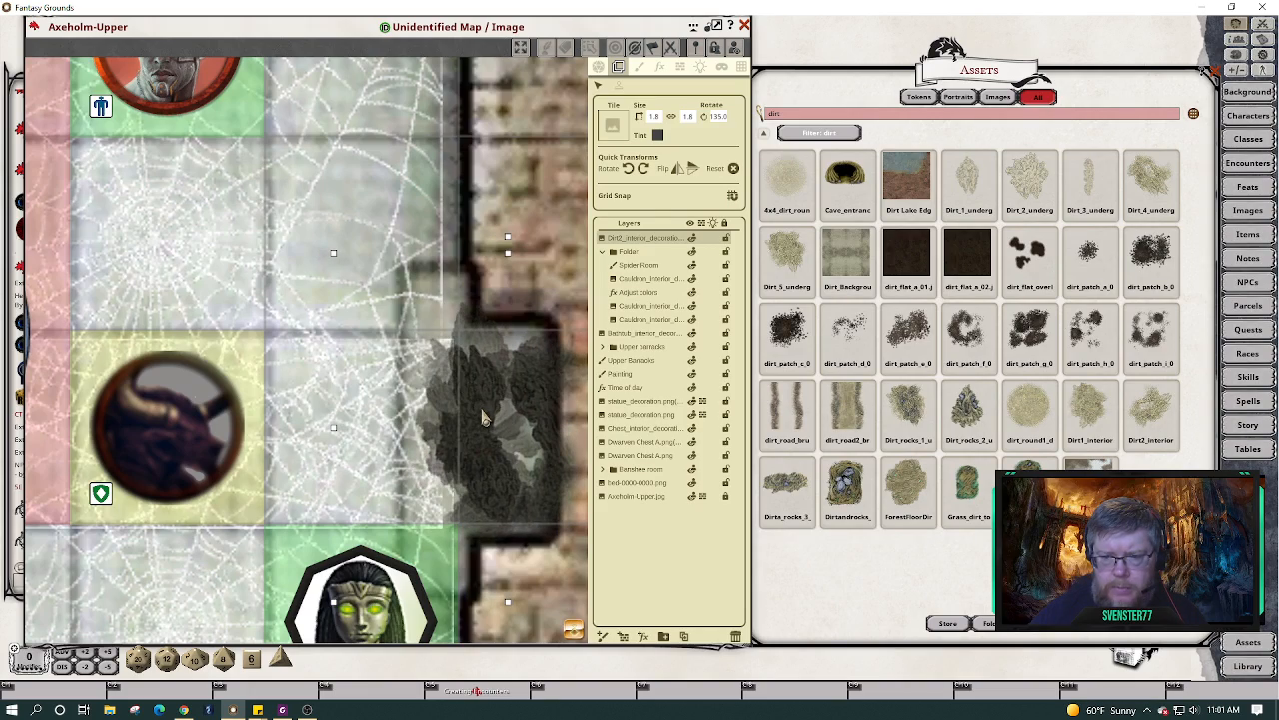
Move the Dirt2_interior_decorations layer into the spider room folder, among the cauldron layers.
{"action": "scroll", "coordinate": [482, 418], "scroll_direction": "down", "scroll_amount": 8}
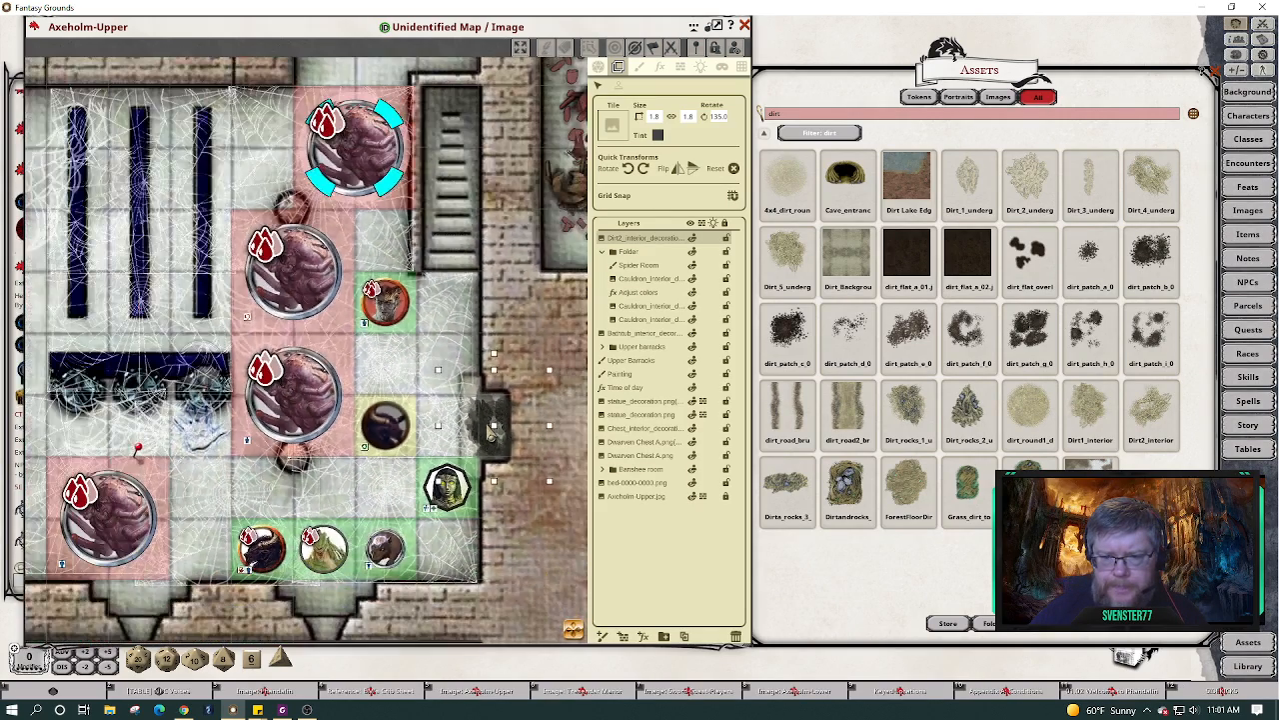
{"action": "scroll", "coordinate": [485, 420], "scroll_direction": "down", "scroll_amount": 2}
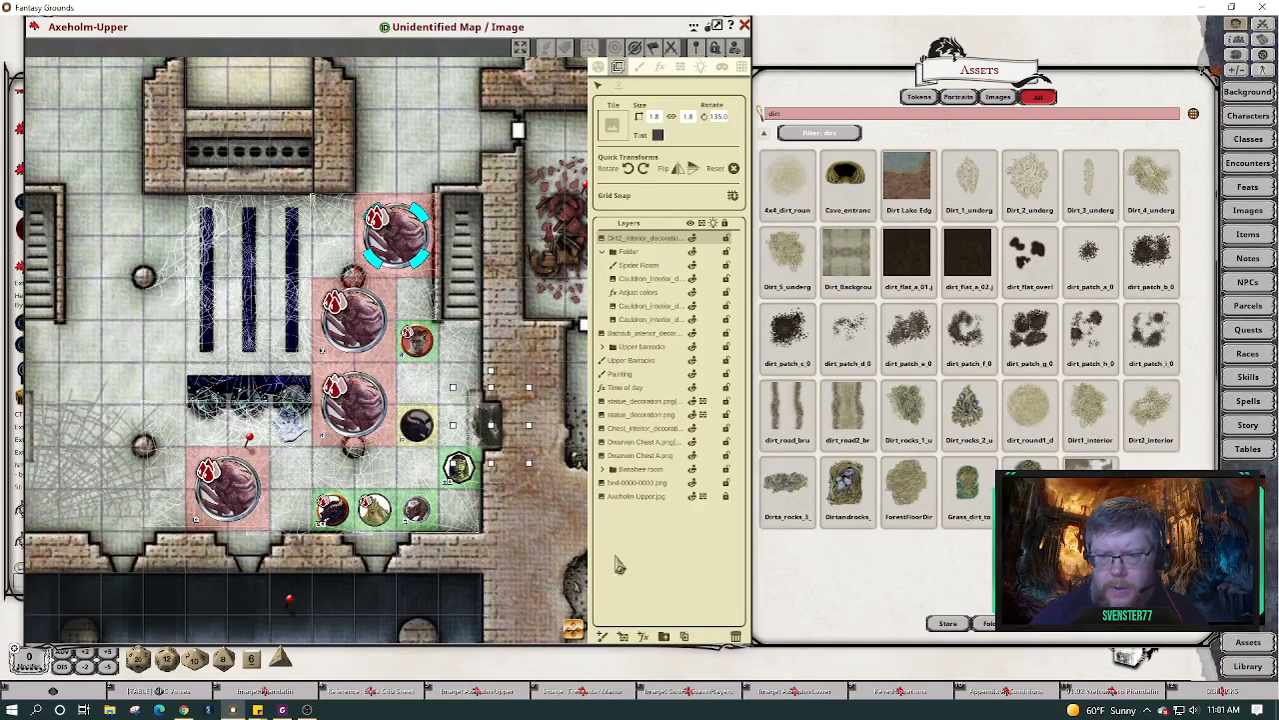
{"action": "left_click_drag", "start_coordinate": [623, 243], "coordinate": [636, 302]}
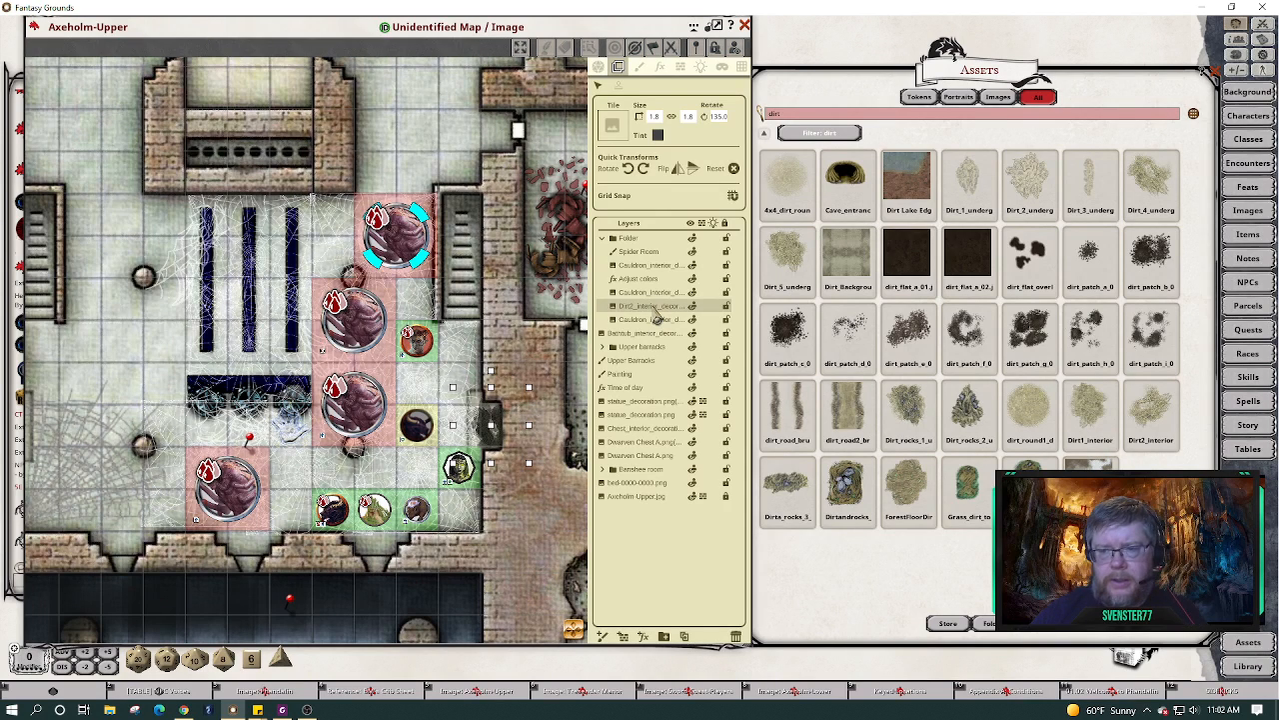
Duplicate the dirt patch and place the copy over the alcove in the spider room's west wall.
{"action": "left_click", "coordinate": [685, 644]}
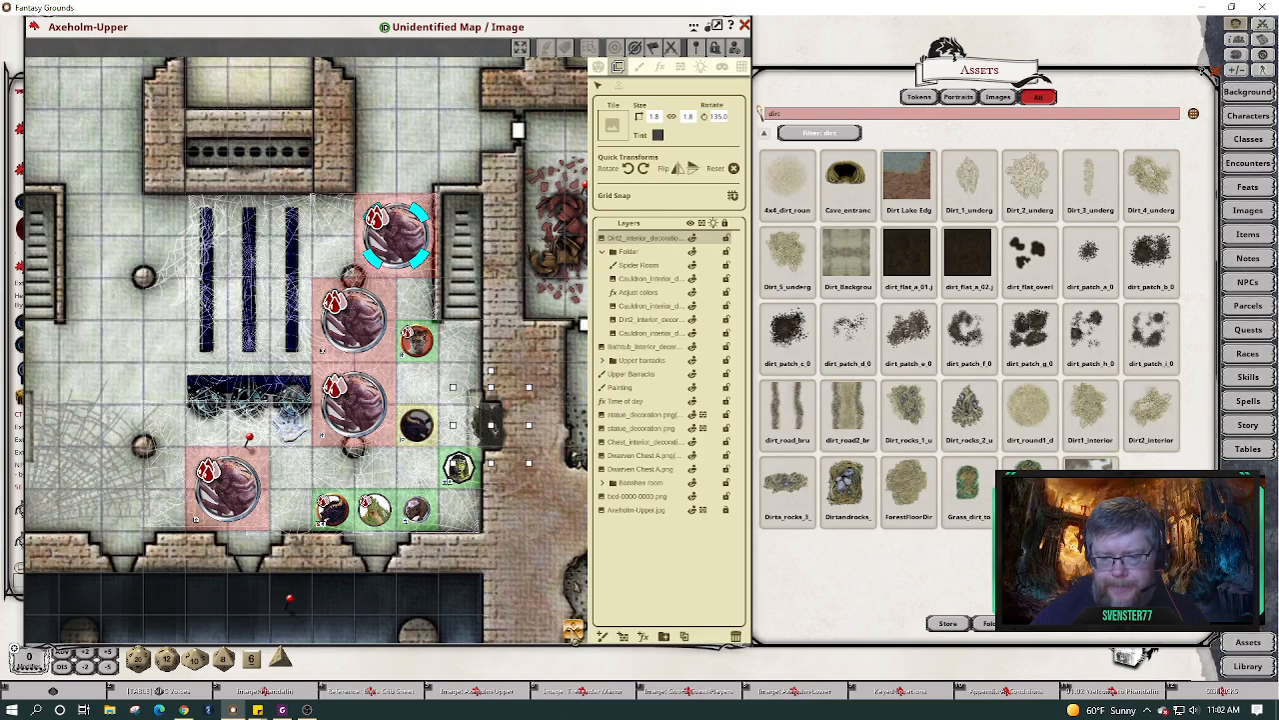
{"action": "left_click_drag", "start_coordinate": [572, 631], "coordinate": [544, 633]}
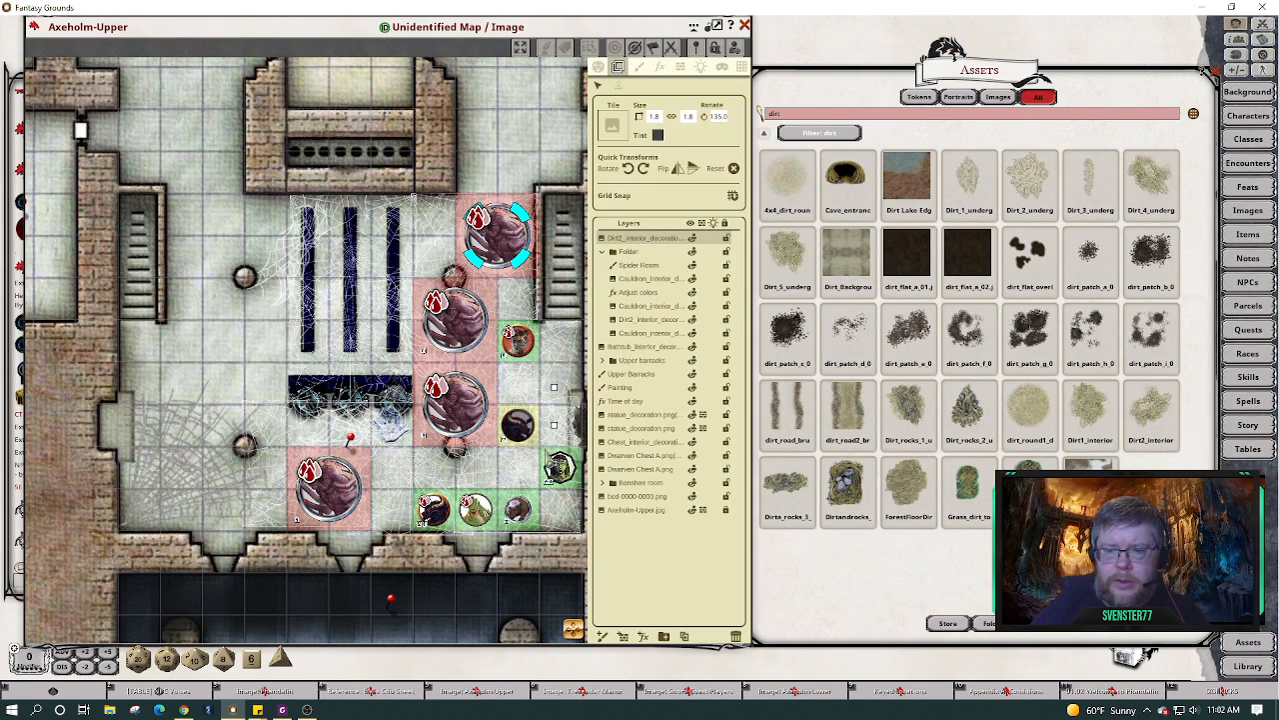
{"action": "left_click_drag", "start_coordinate": [576, 428], "coordinate": [108, 432]}
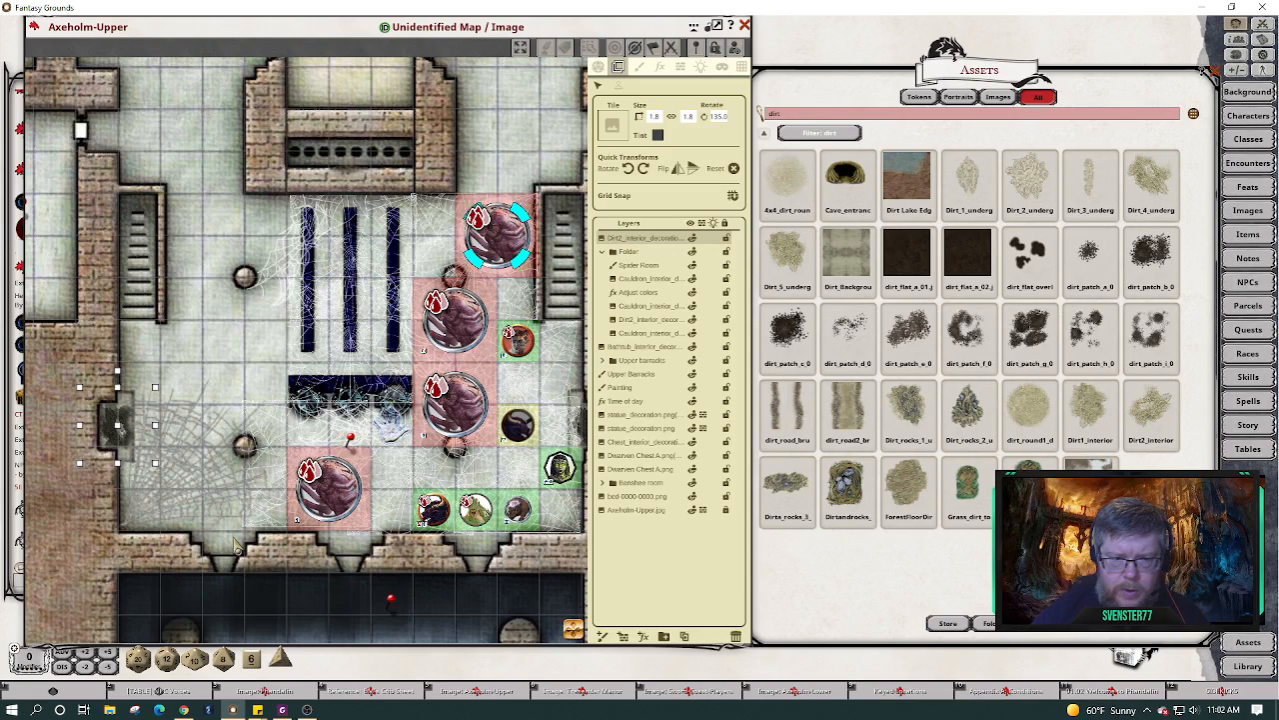
{"action": "left_click", "coordinate": [262, 380]}
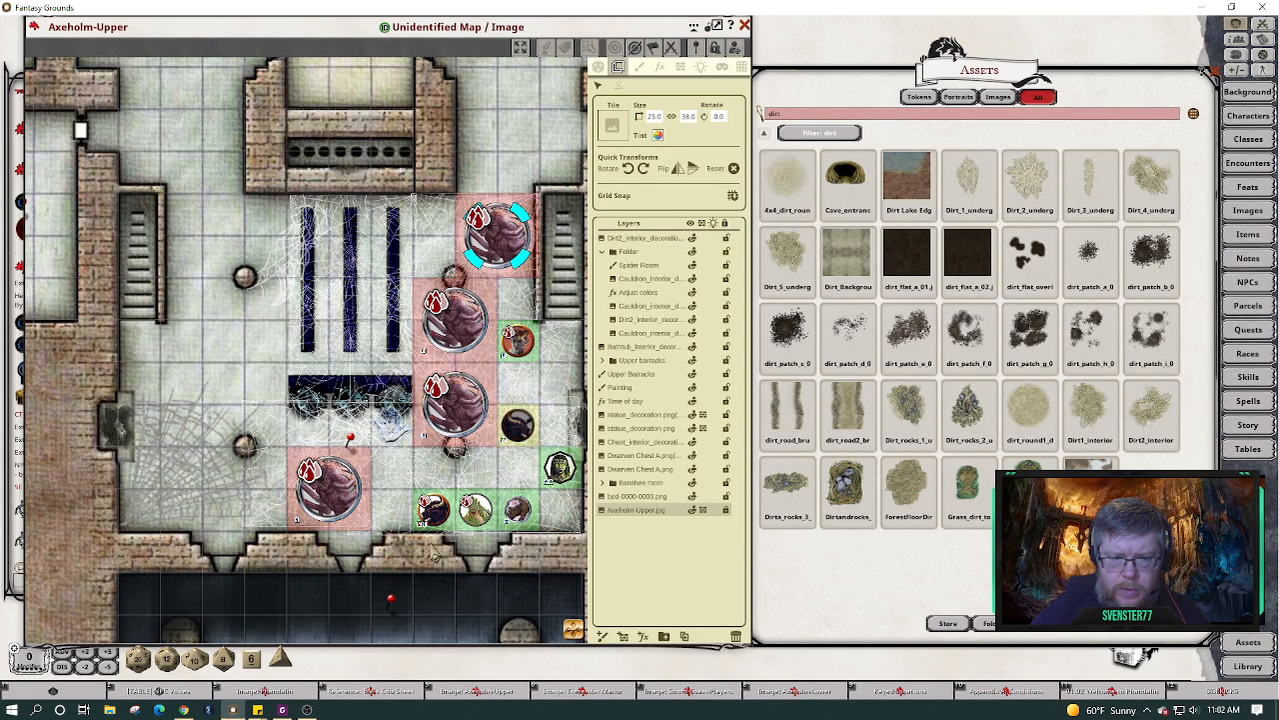
Move the duplicated dirt layer into the folder, directly below the first dirt layer.
{"action": "scroll", "coordinate": [446, 564], "scroll_direction": "down", "scroll_amount": 1}
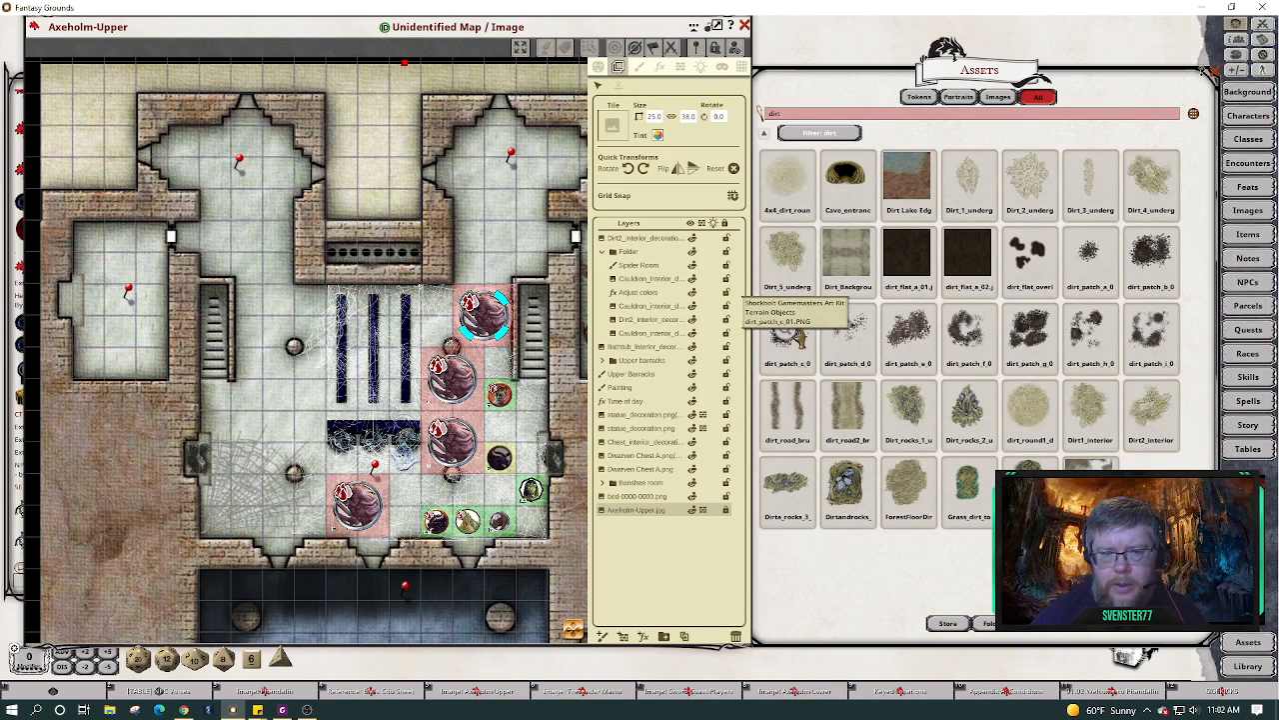
{"action": "left_click", "coordinate": [799, 337]}
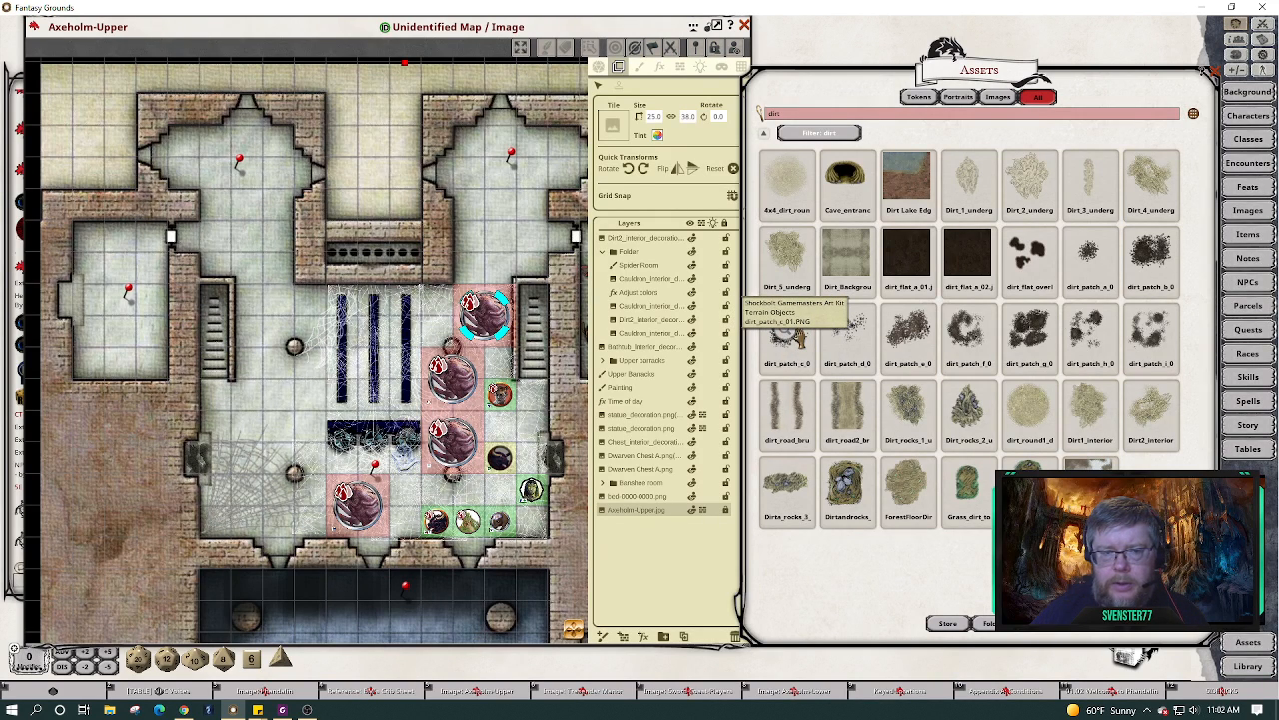
{"action": "left_click_drag", "start_coordinate": [800, 337], "coordinate": [631, 320]}
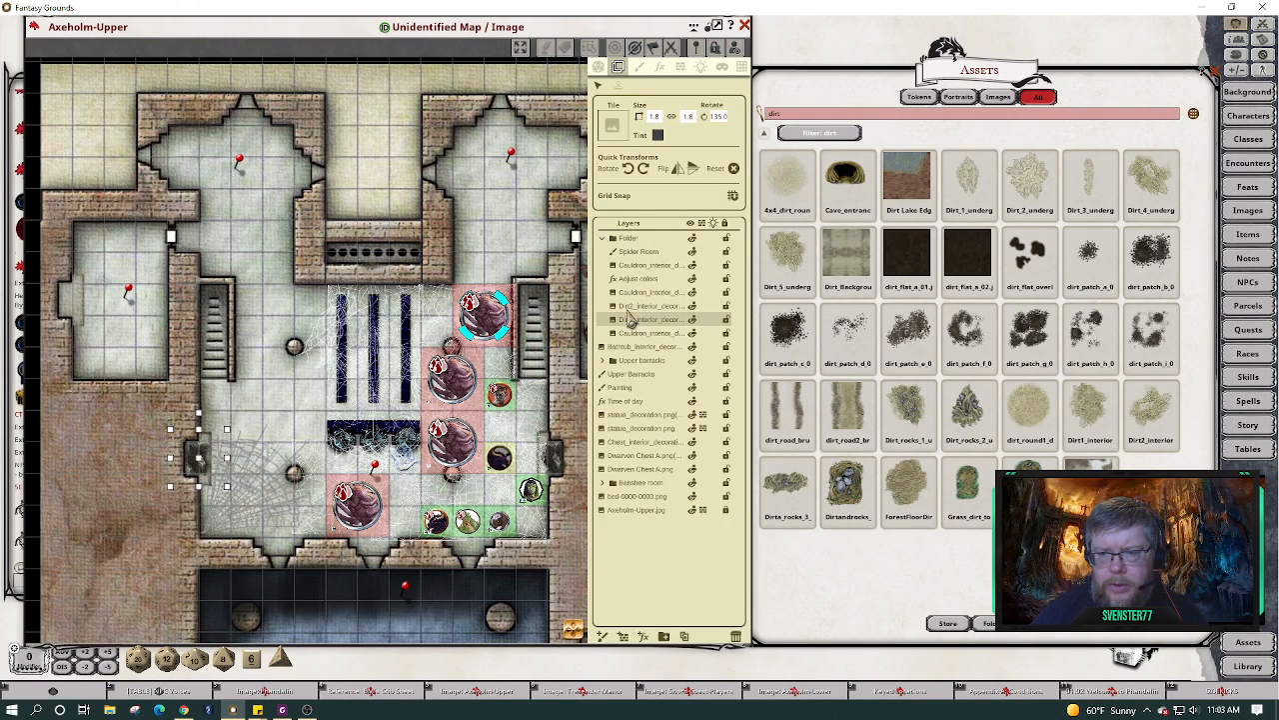
Collapse the folder holding the web, cauldron and dirt layers and rename it Spider Room.
{"action": "left_click", "coordinate": [603, 239]}
{"action": "left_click", "coordinate": [636, 240]}
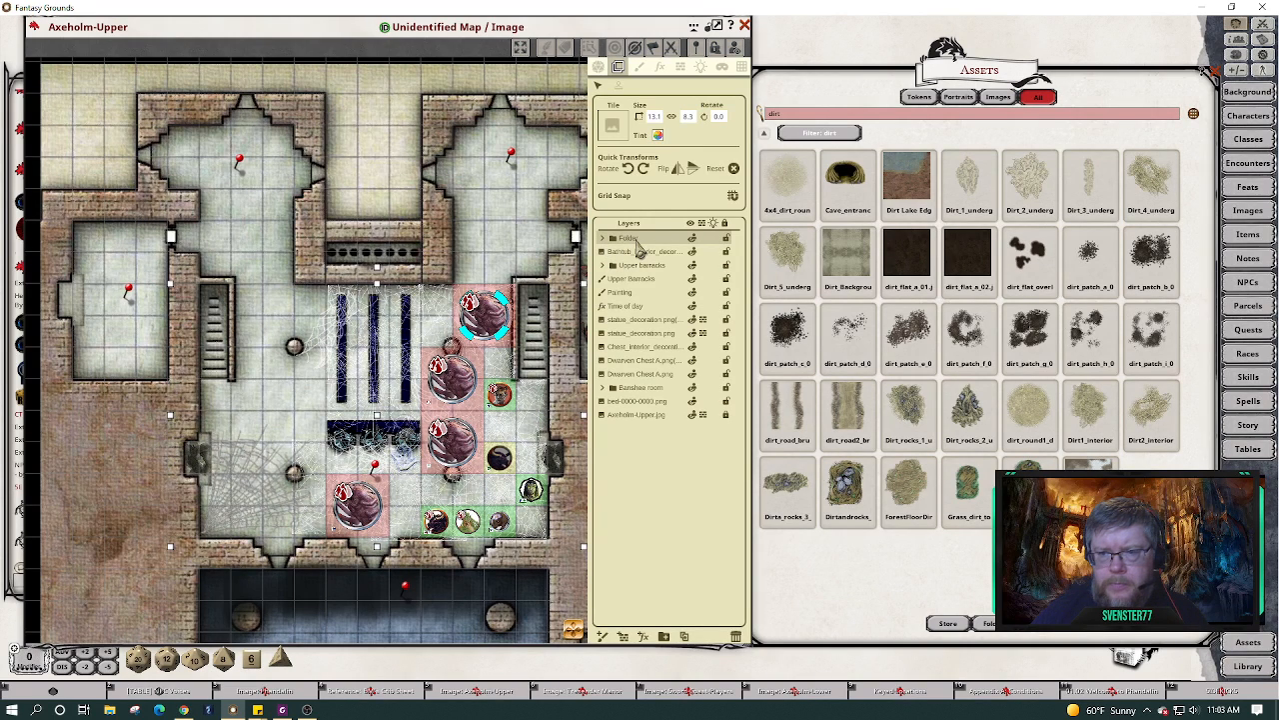
{"action": "left_click", "coordinate": [636, 240]}
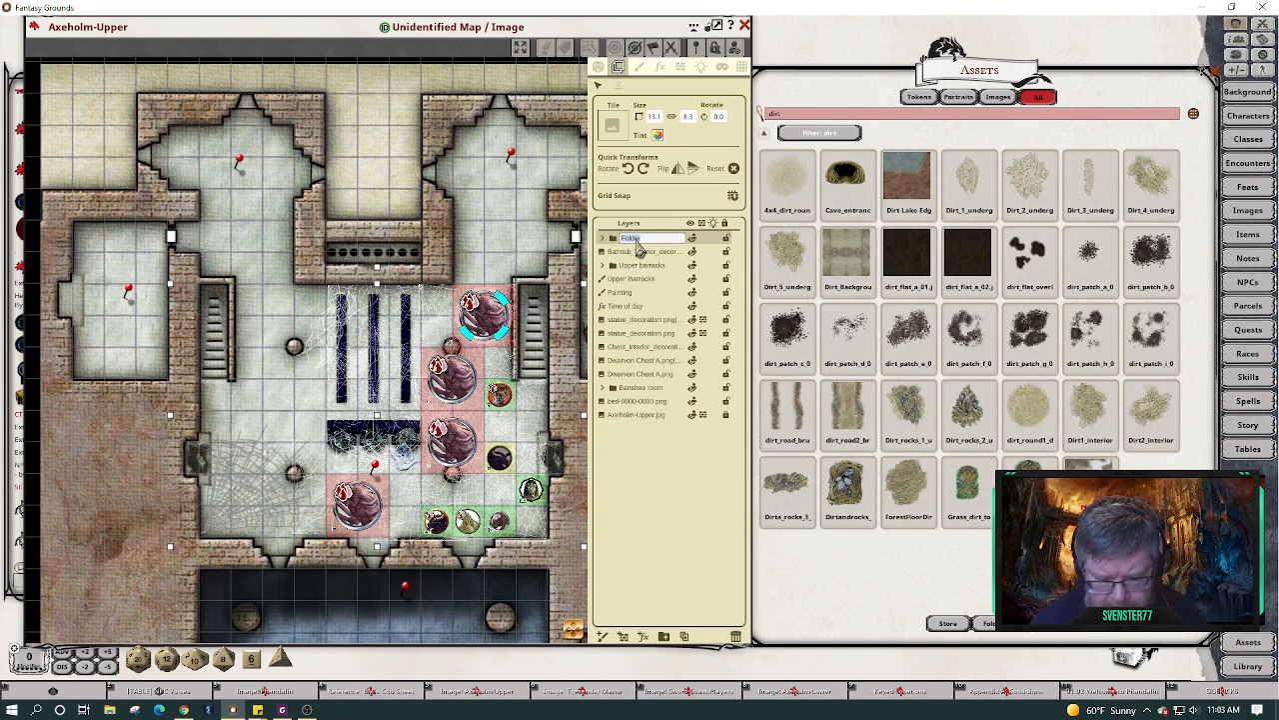
{"action": "type", "text": "Spider Room"}
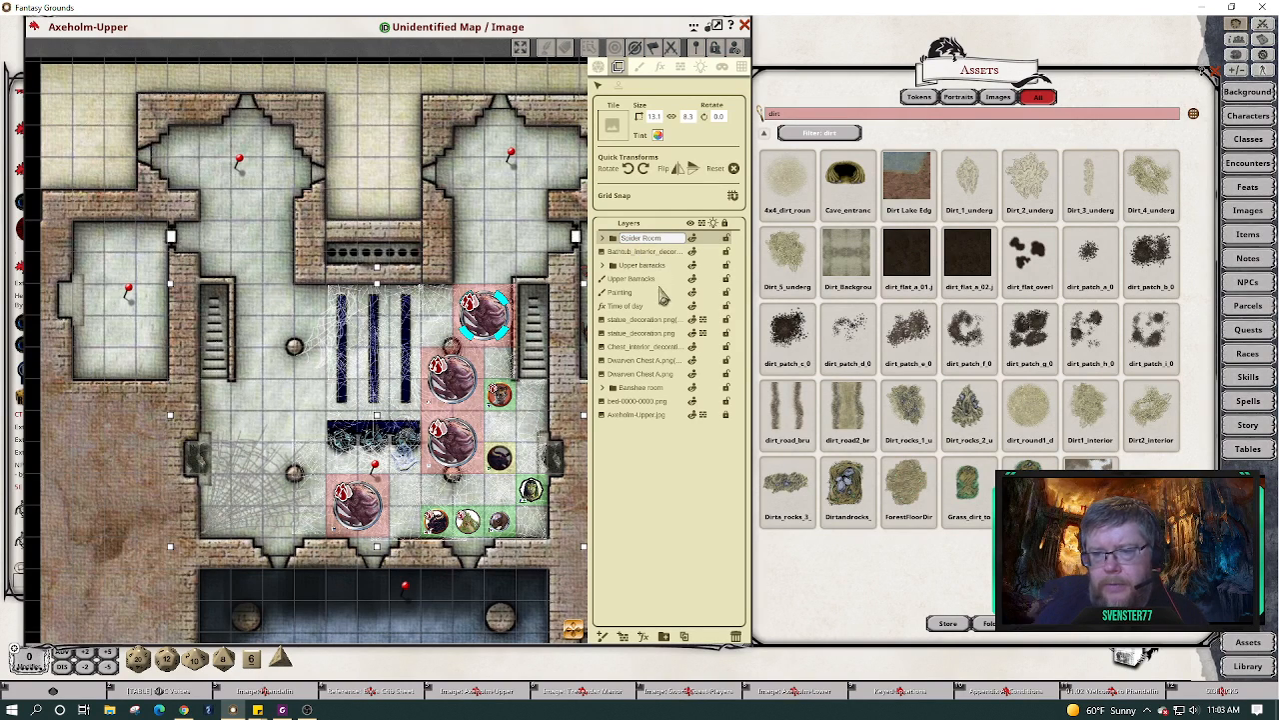
{"action": "left_click", "coordinate": [673, 252]}
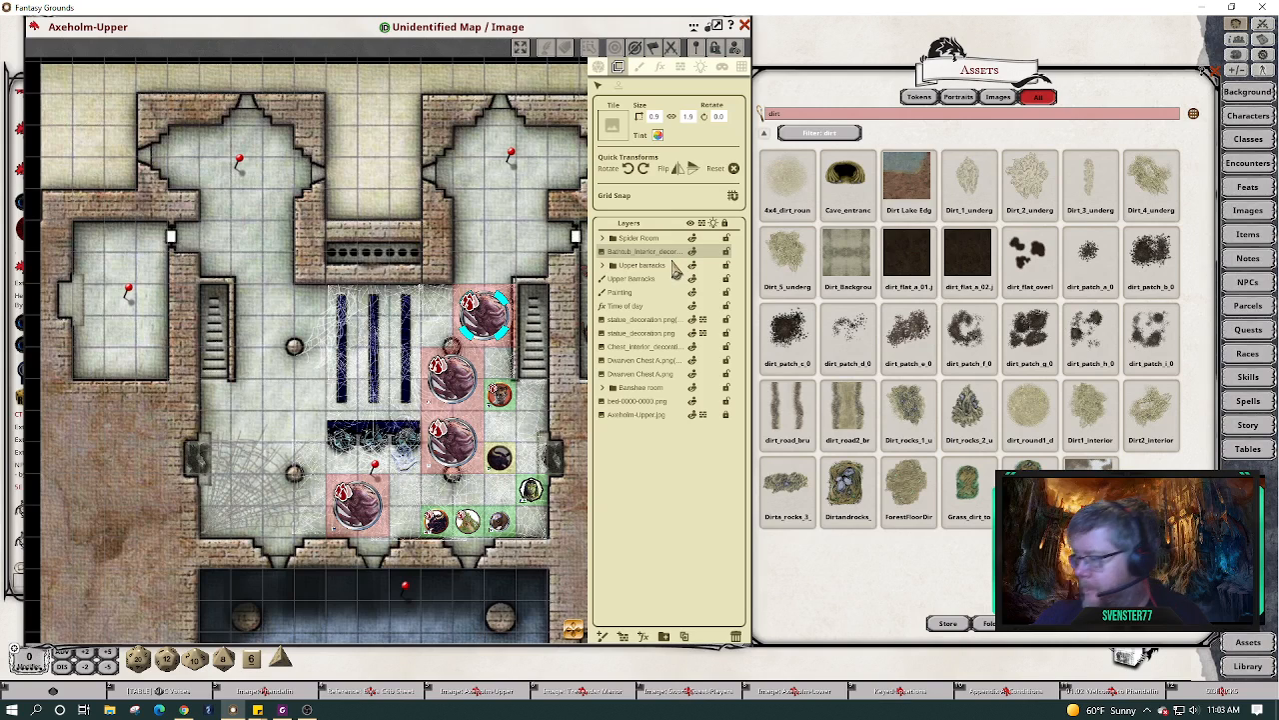
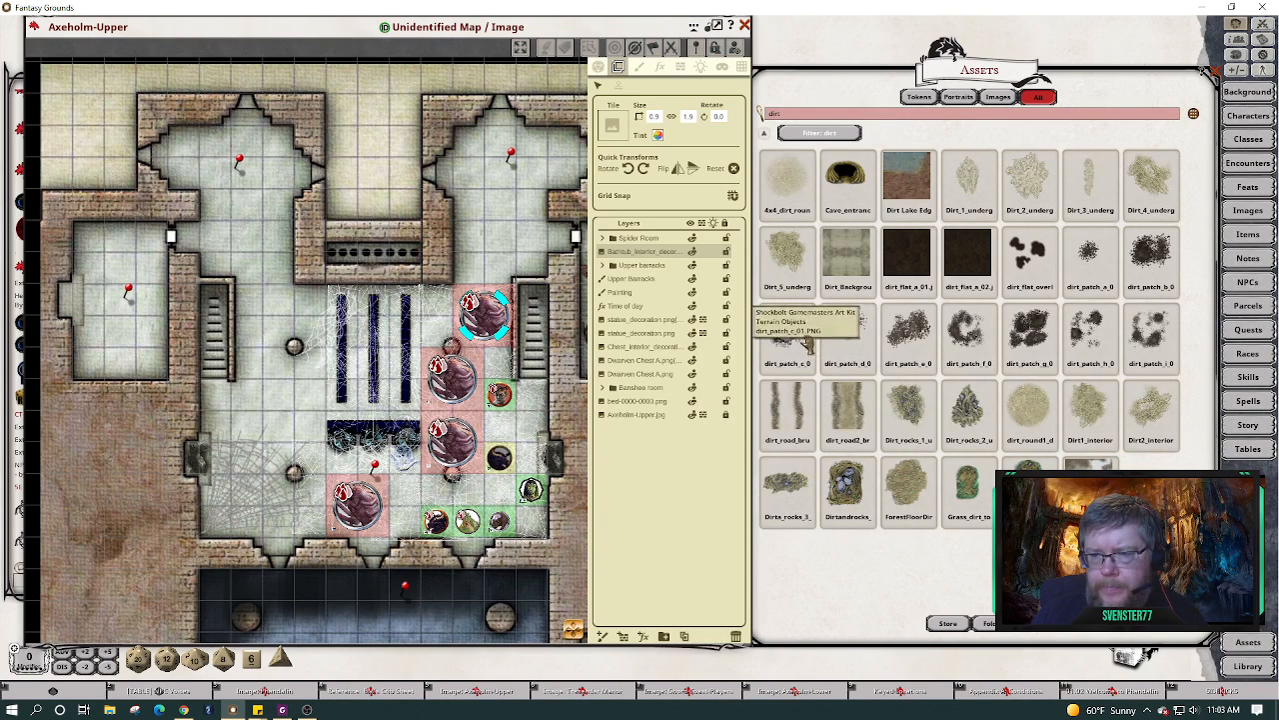
Place dirt_patch_c_01.PNG in the west wall alcove of the small room northwest of the spider room.
{"action": "left_click_drag", "start_coordinate": [800, 340], "coordinate": [74, 300]}
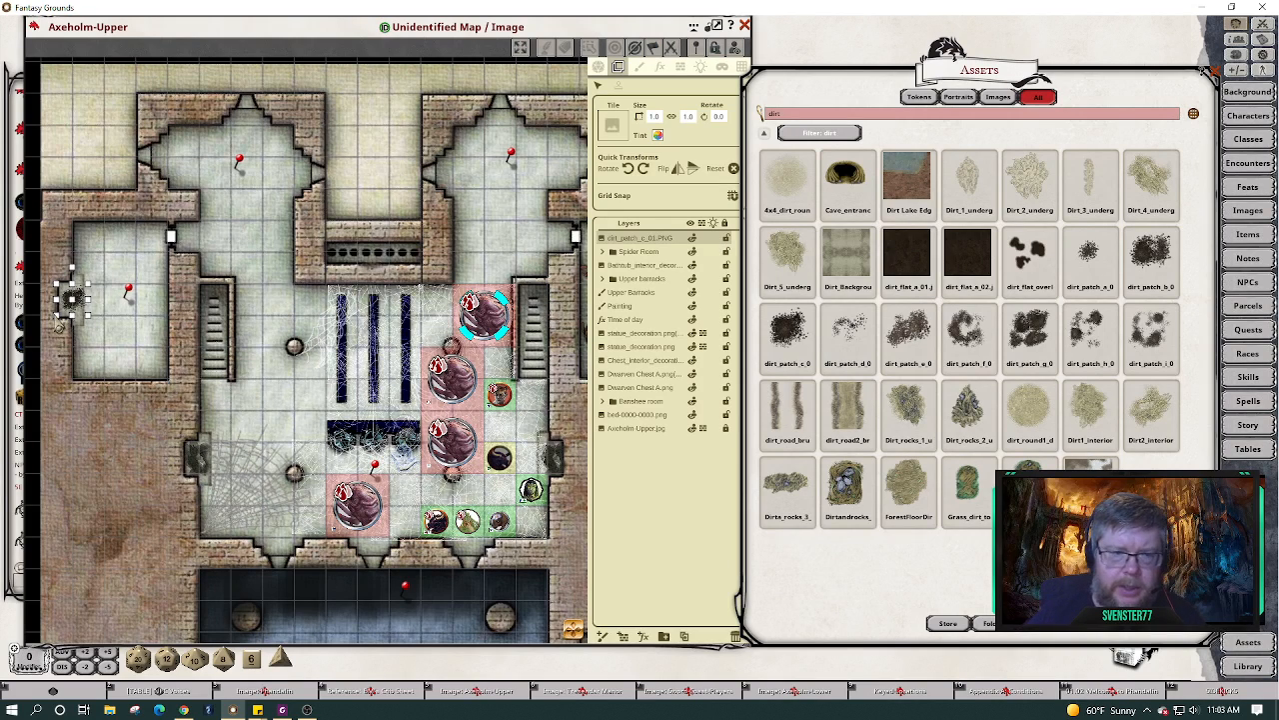
{"action": "scroll", "coordinate": [80, 310], "scroll_direction": "up", "scroll_amount": 8}
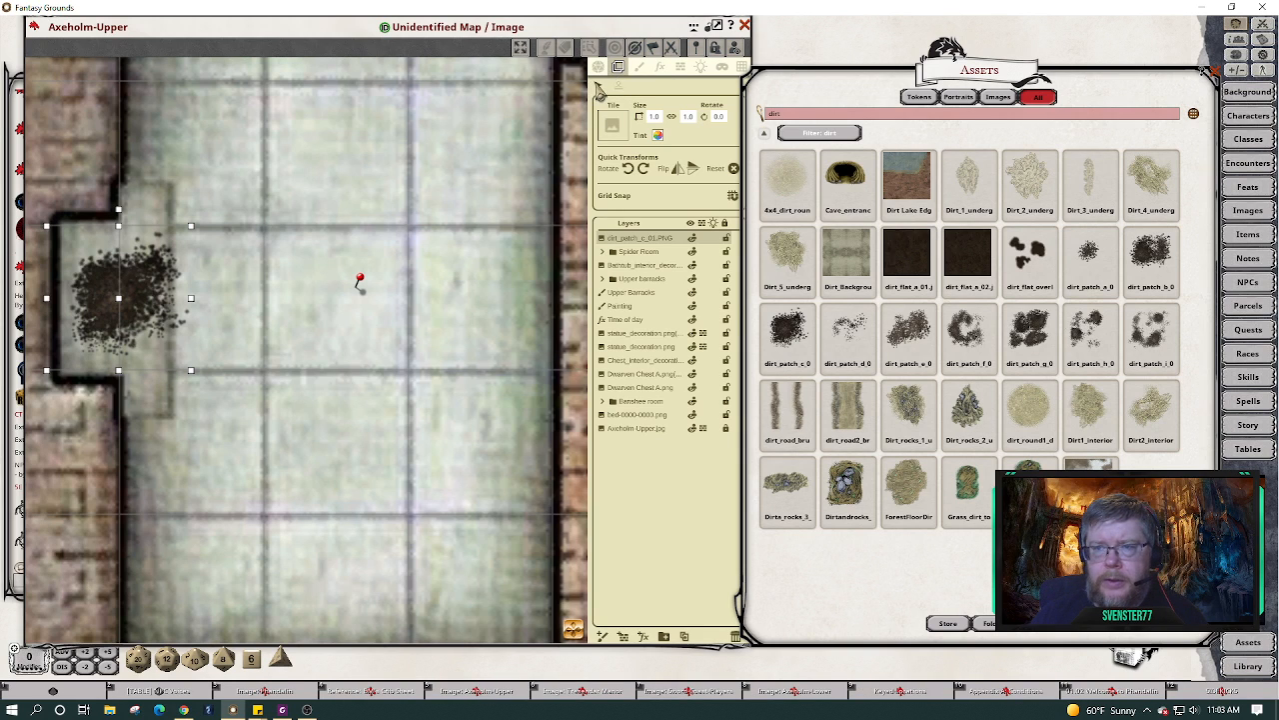
{"action": "left_click", "coordinate": [643, 238]}
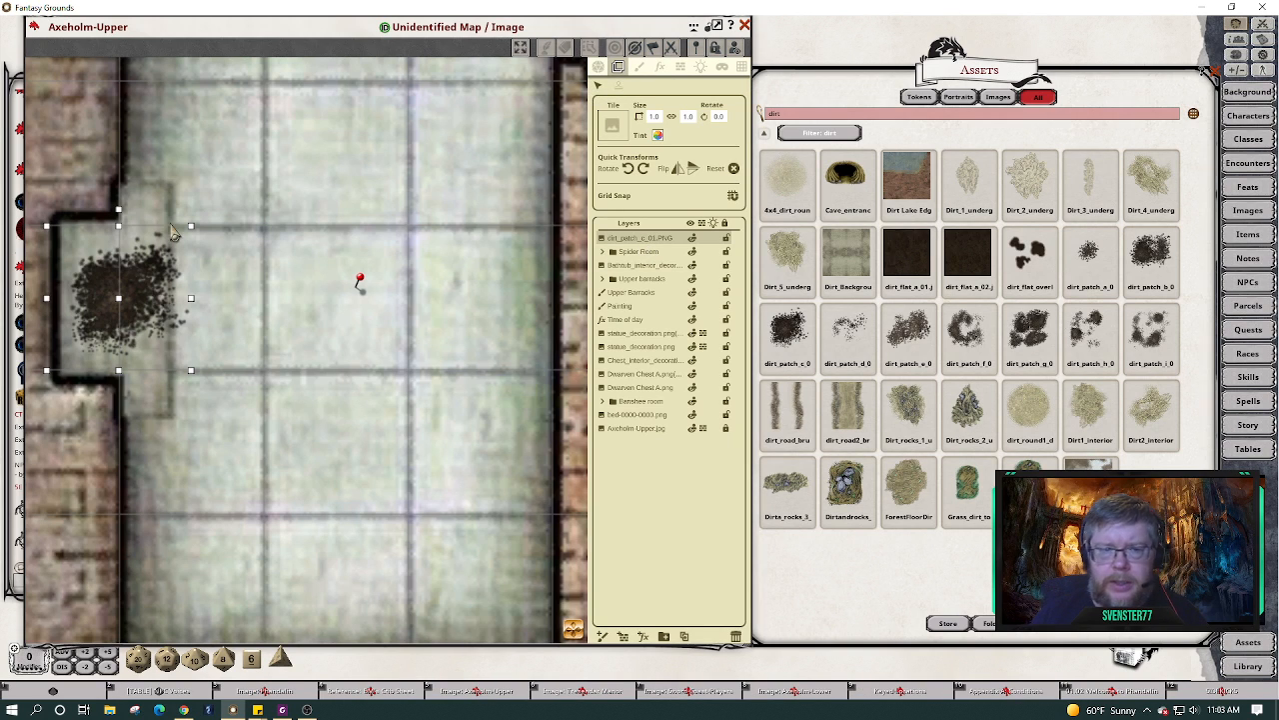
Rotate the new dirt patch to about 320 degrees and shift it west, deeper into the small room's alcove.
{"action": "left_click", "coordinate": [115, 218]}
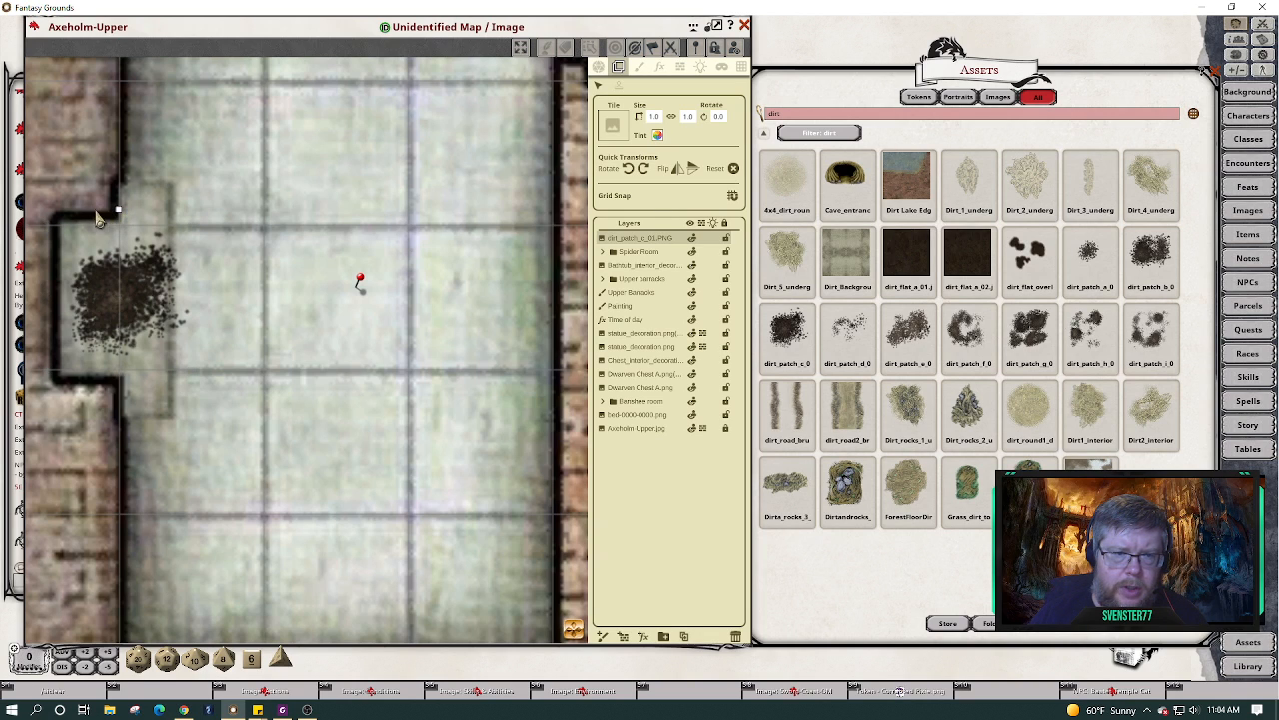
{"action": "left_click", "coordinate": [114, 239]}
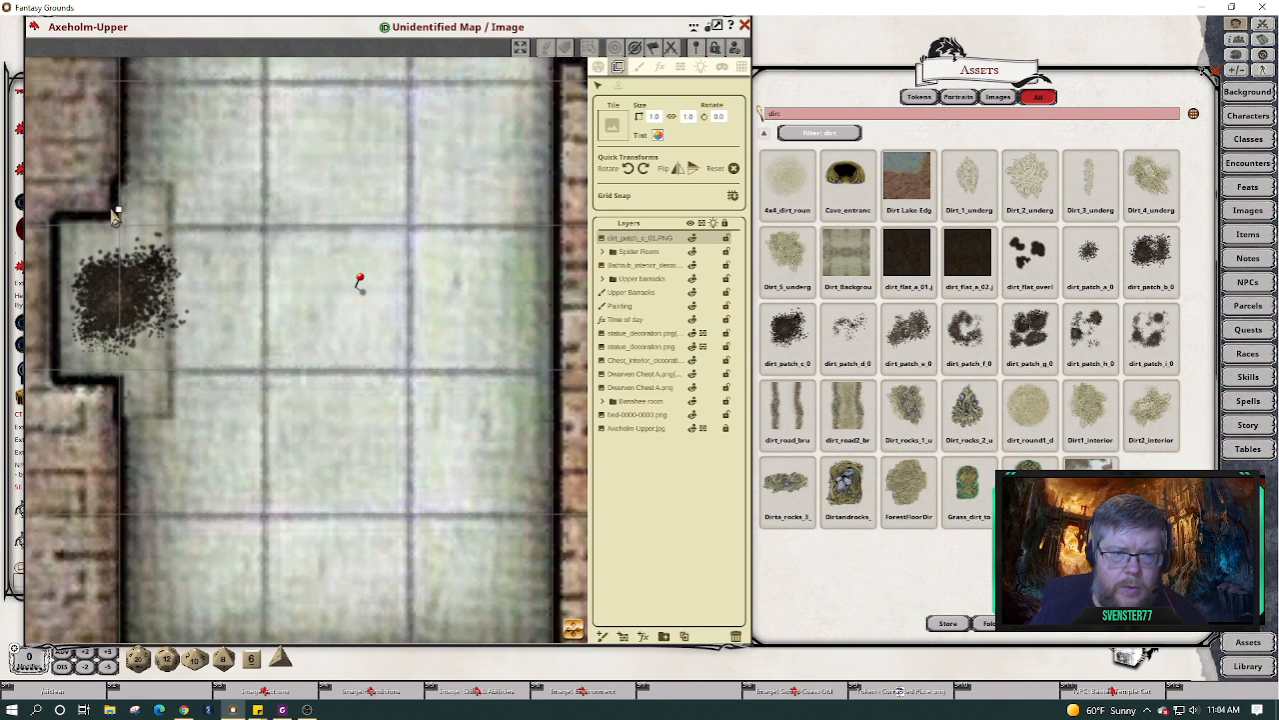
{"action": "left_click_drag", "start_coordinate": [121, 219], "coordinate": [63, 237]}
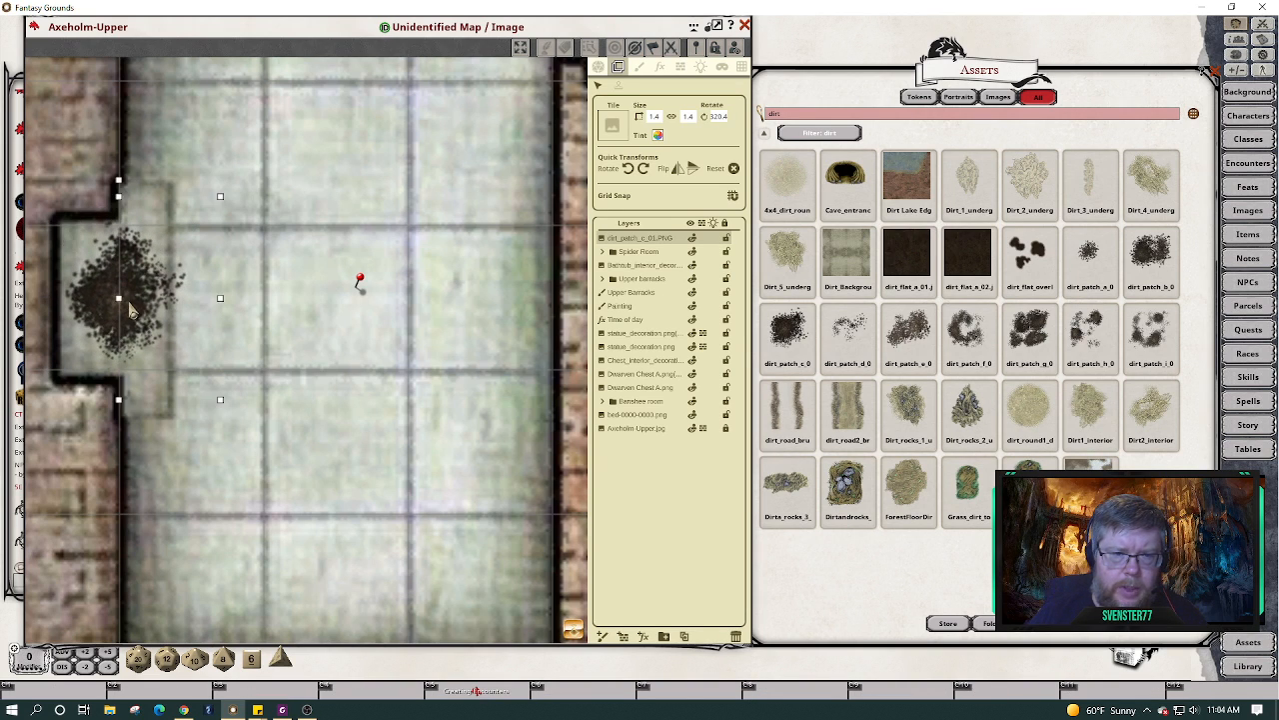
{"action": "left_click_drag", "start_coordinate": [128, 285], "coordinate": [110, 290]}
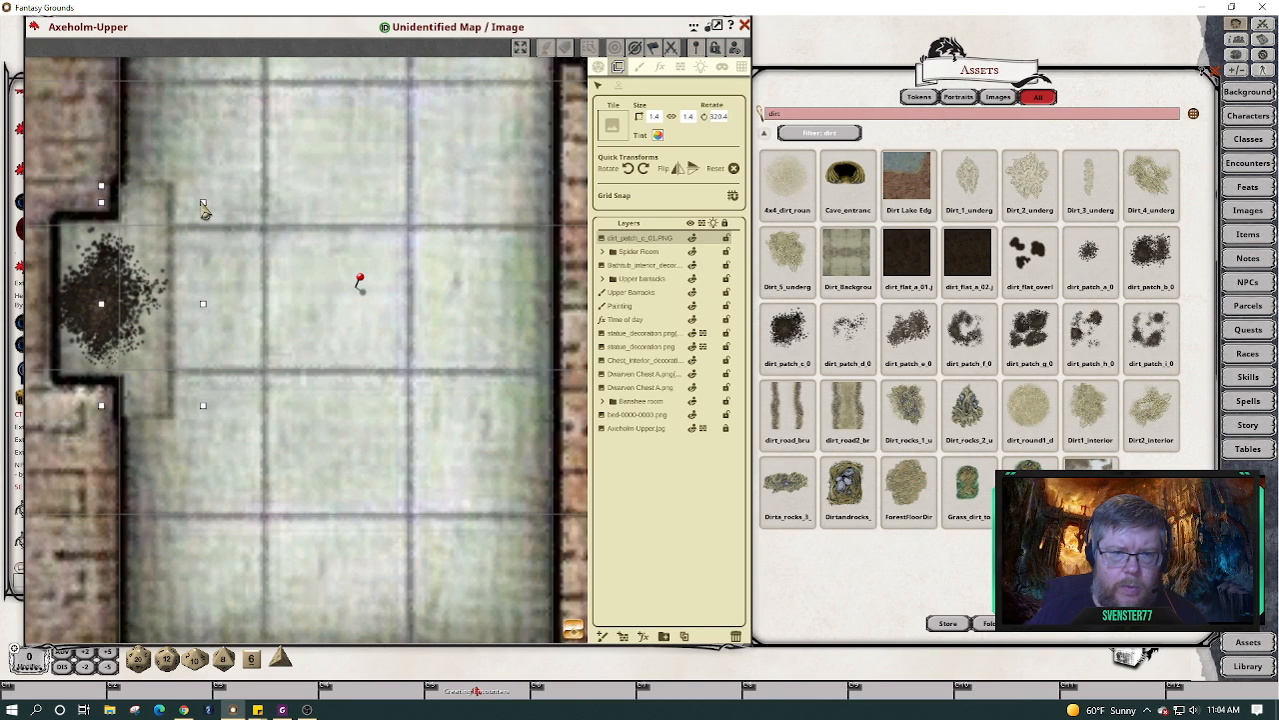
Stretch the dirt patch in the west wall alcove vertically to a height of 1.8.
{"action": "left_click", "coordinate": [104, 209]}
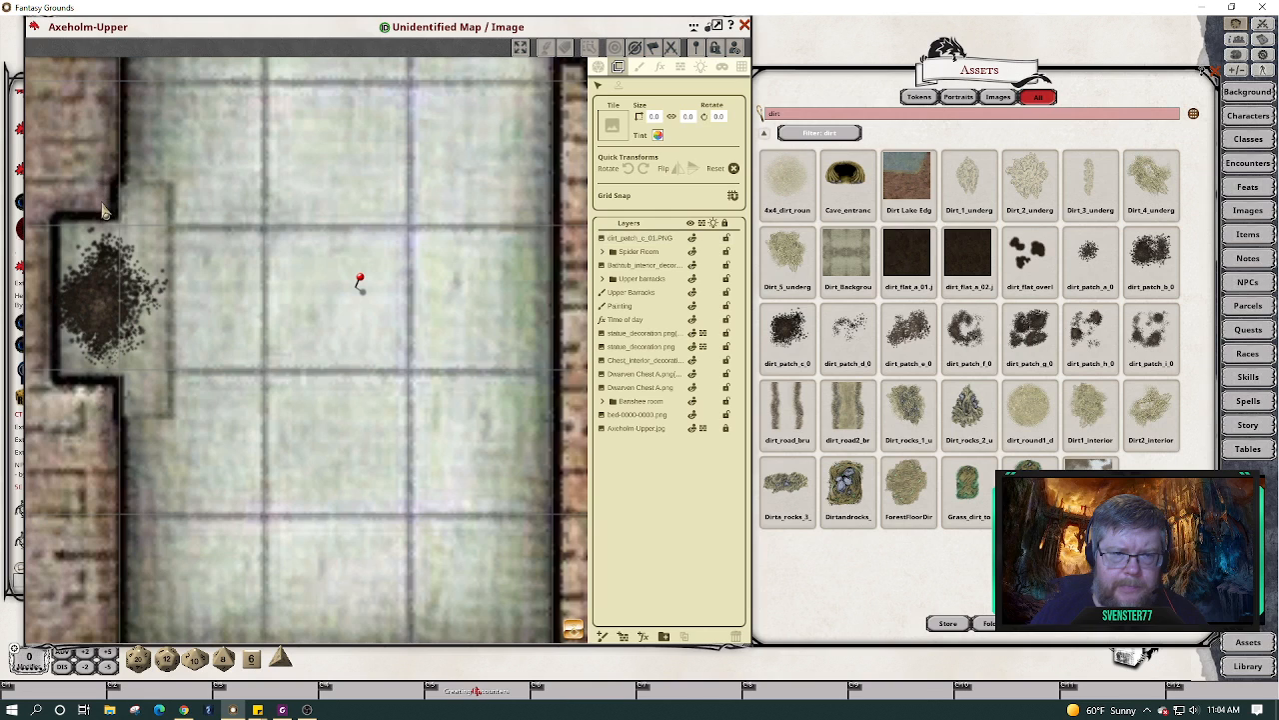
{"action": "left_click", "coordinate": [102, 209]}
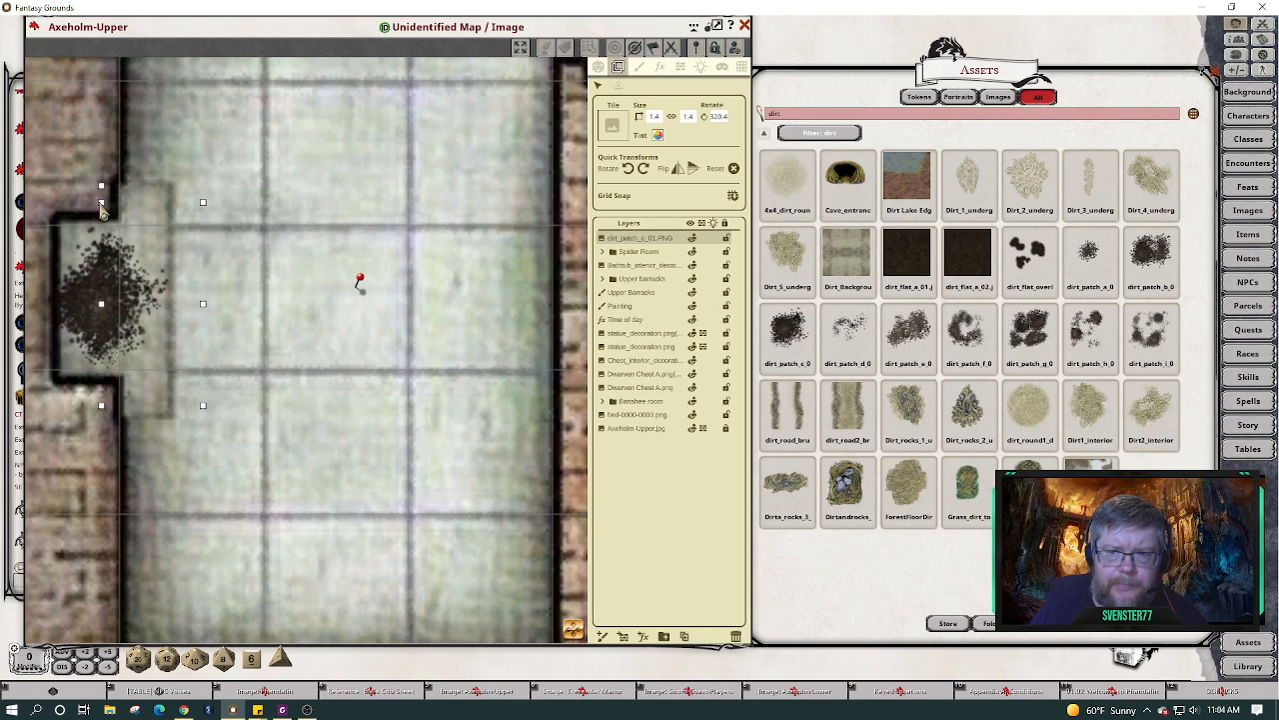
{"action": "left_click_drag", "start_coordinate": [101, 204], "coordinate": [104, 186]}
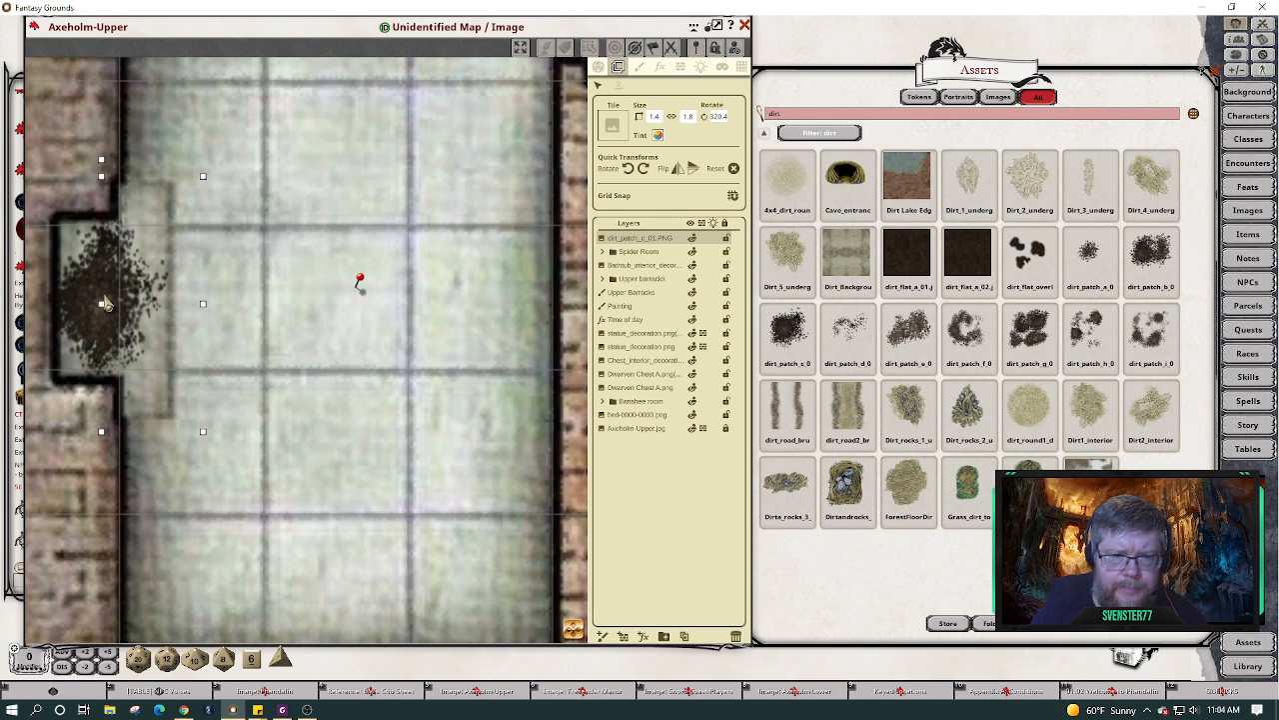
{"action": "mouse_move", "coordinate": [104, 298]}
{"action": "left_mouse_down"}
{"action": "mouse_move", "coordinate": [89, 298]}
{"action": "mouse_move", "coordinate": [108, 301]}
{"action": "left_mouse_up"}
{"action": "left_click", "coordinate": [249, 360]}
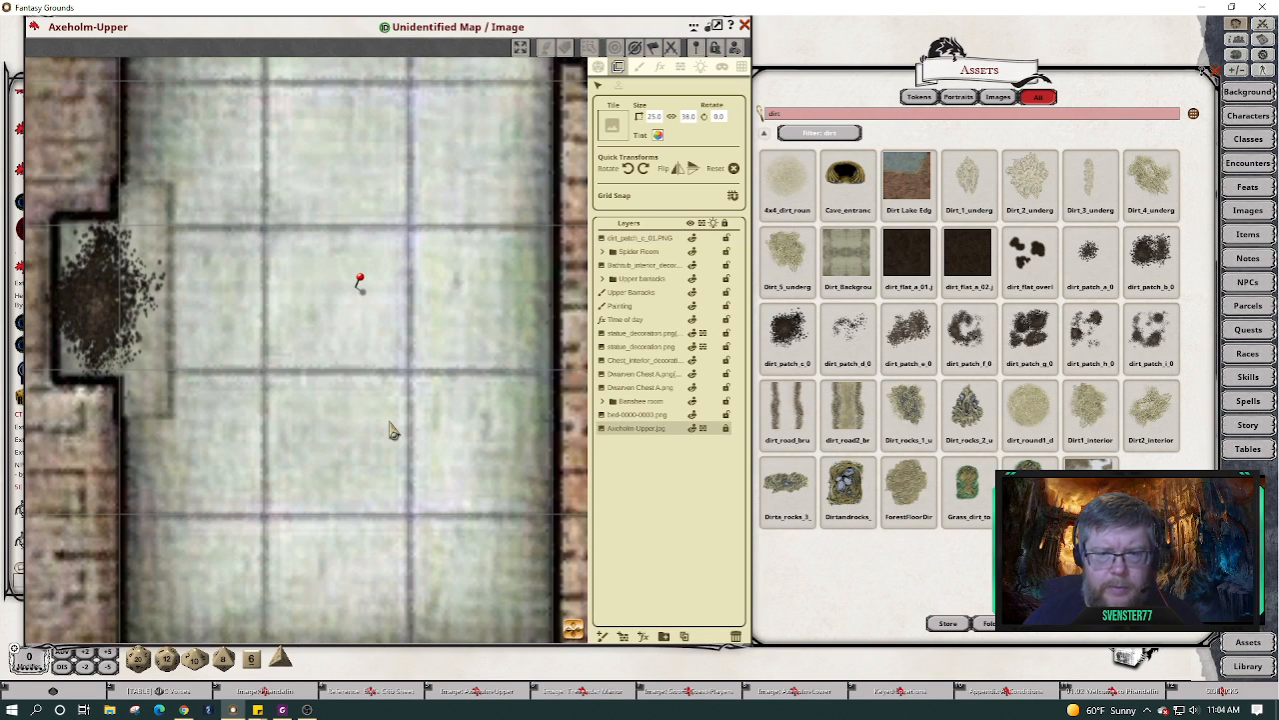
{"action": "scroll", "coordinate": [392, 429], "scroll_direction": "down", "scroll_amount": 4}
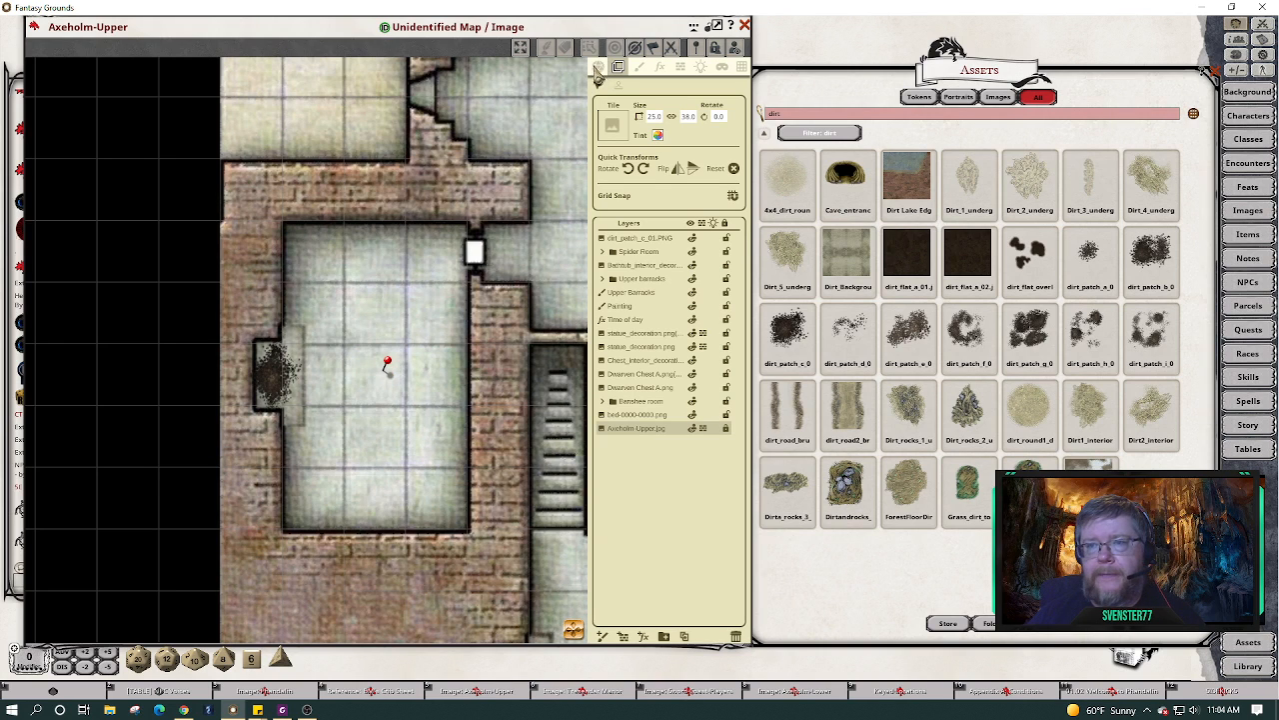
Open the story note pinned in the middle of the small room and move it aside to read the room description.
{"action": "left_click", "coordinate": [597, 67]}
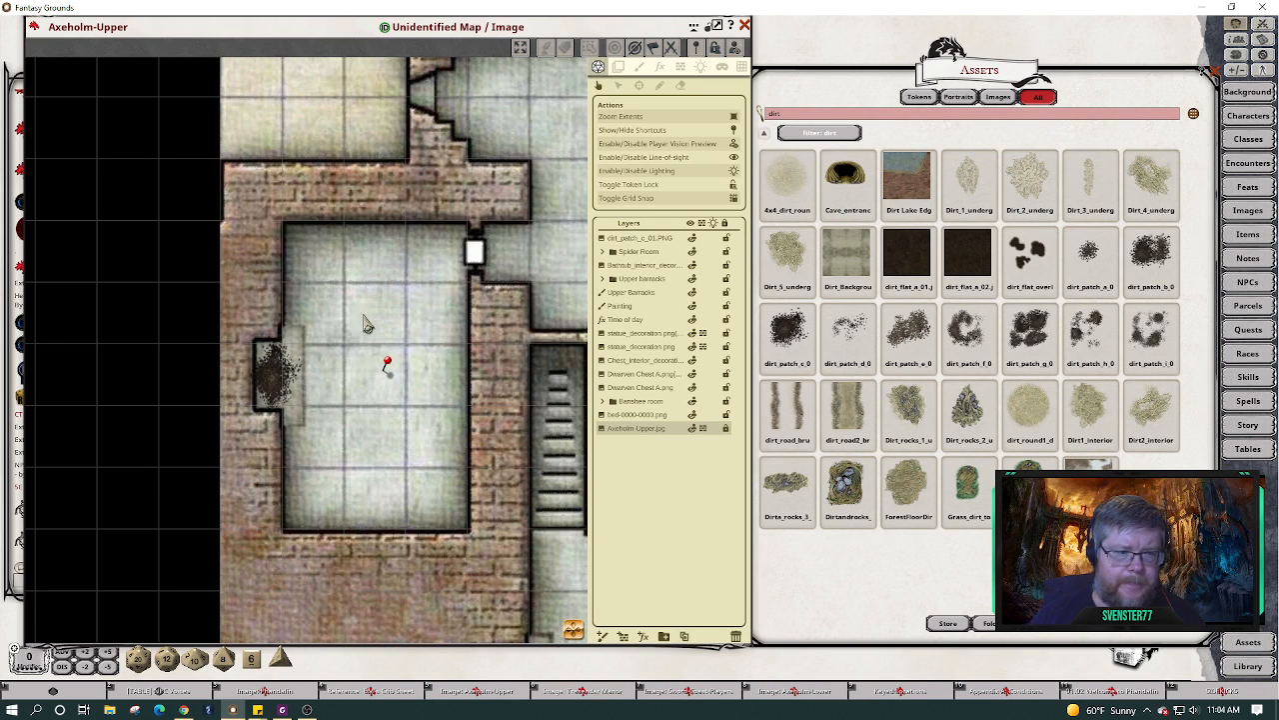
{"action": "double_click", "coordinate": [389, 367]}
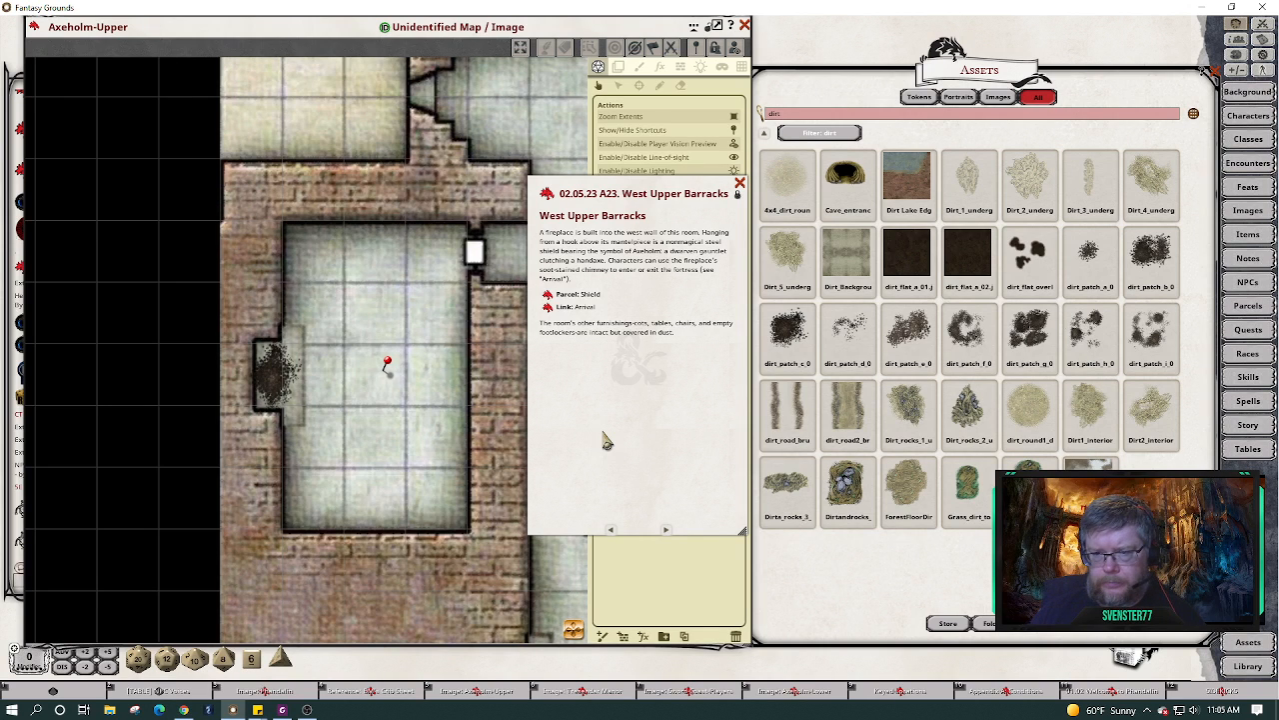
{"action": "left_click_drag", "start_coordinate": [643, 433], "coordinate": [742, 256]}
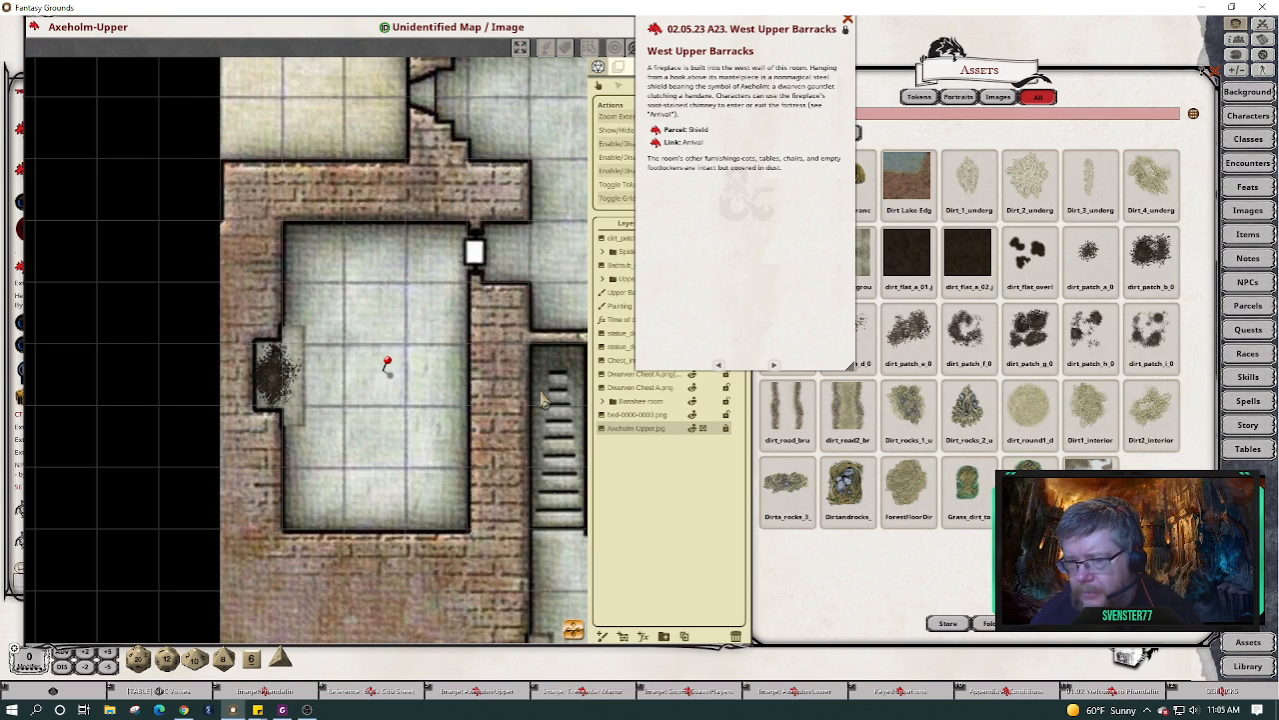
Search the assets for "cots" and for "cot".
{"action": "left_click", "coordinate": [1000, 119]}
{"action": "type", "text": "c"}
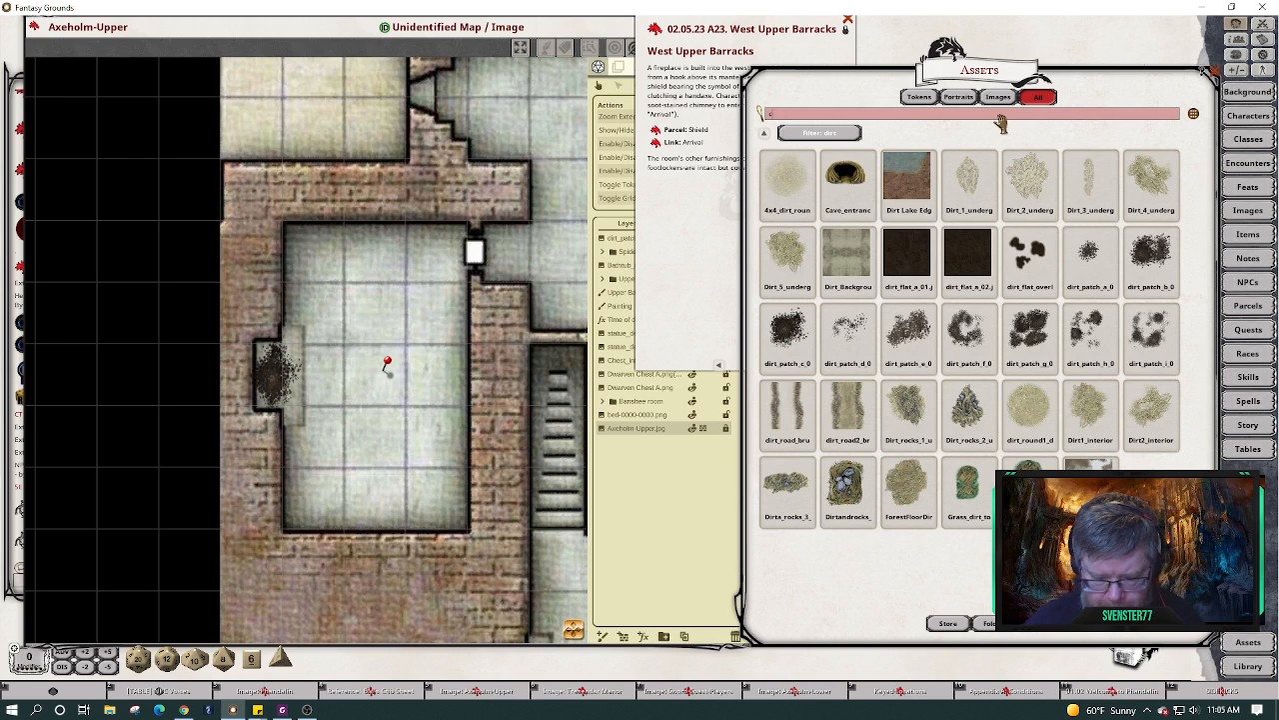
{"action": "type", "text": "ots"}
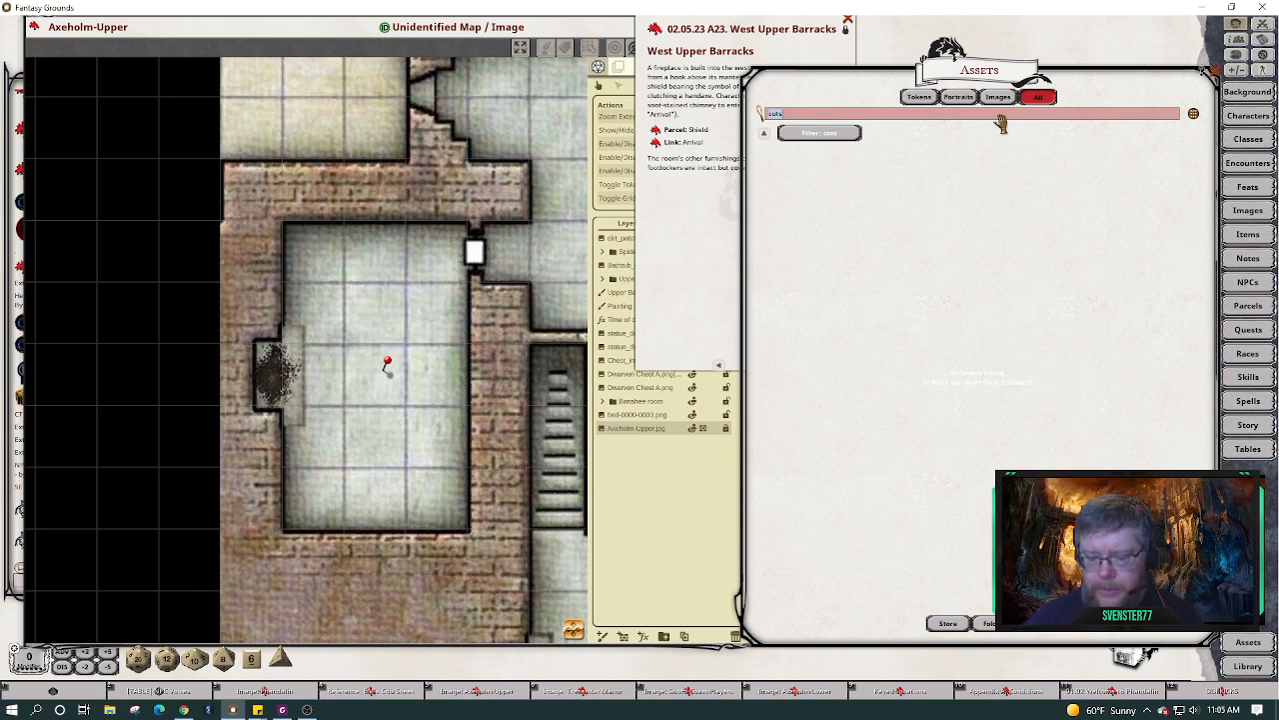
{"action": "type", "text": "co"}
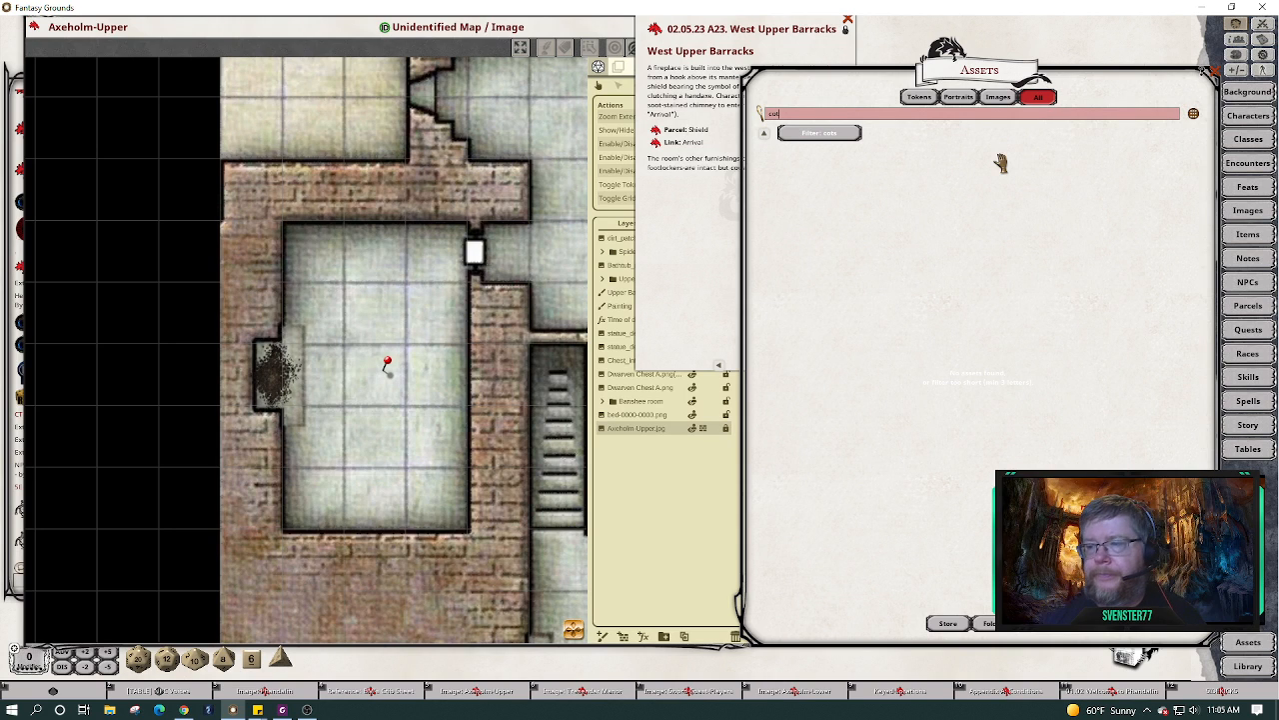
{"action": "type", "text": "t"}
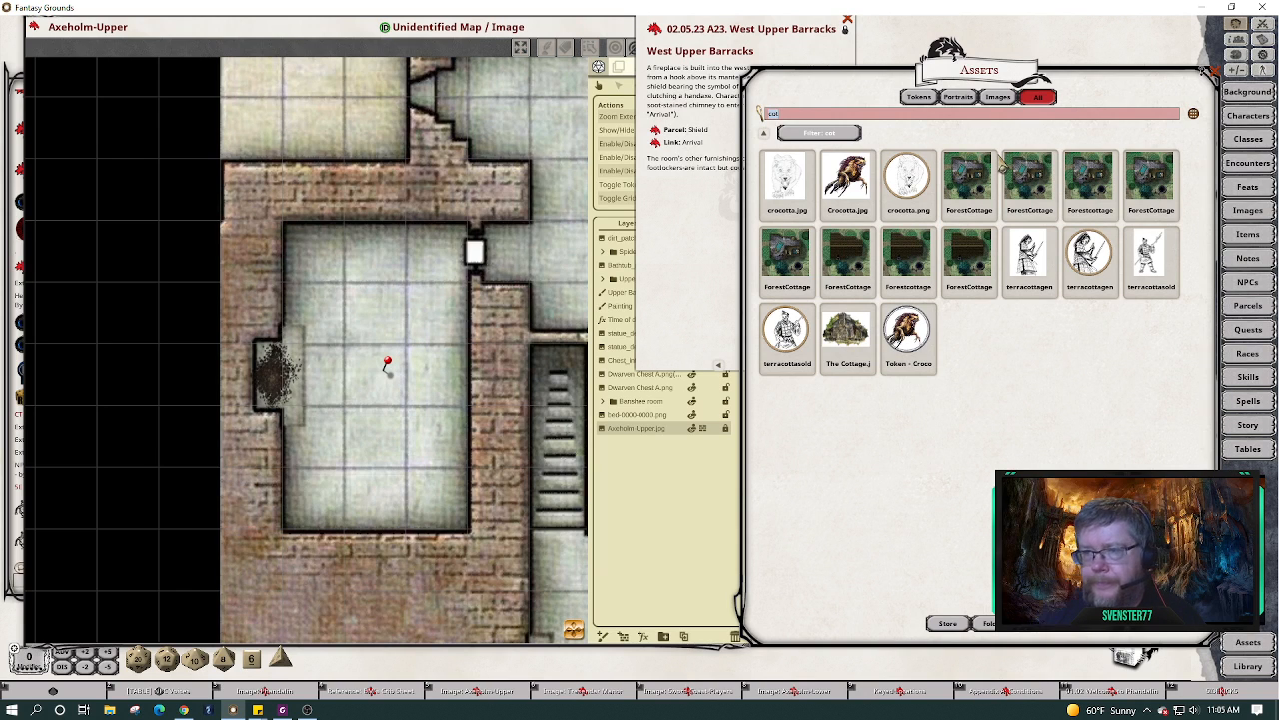
Search the assets for "bed", browse the matches and place bed_bedroll_a_01.PNG in the northwest part of the small room.
{"action": "type", "text": "bed"}
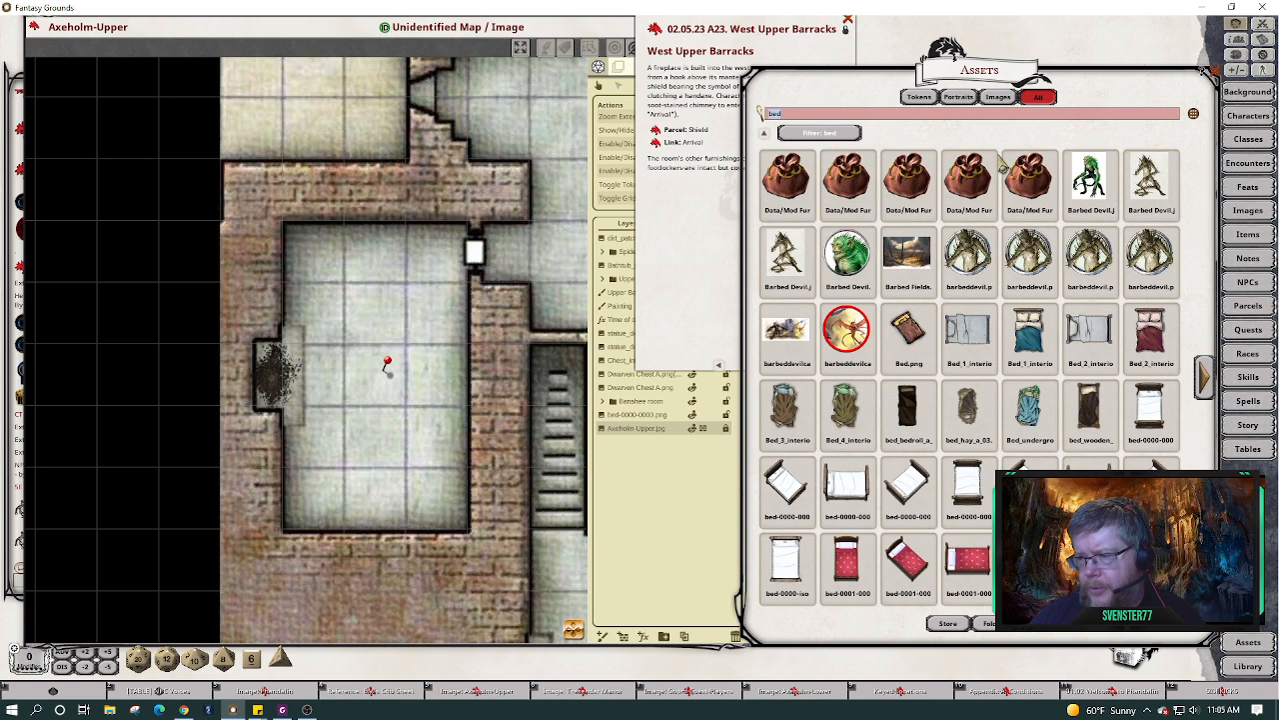
{"action": "left_click", "coordinate": [1207, 386]}
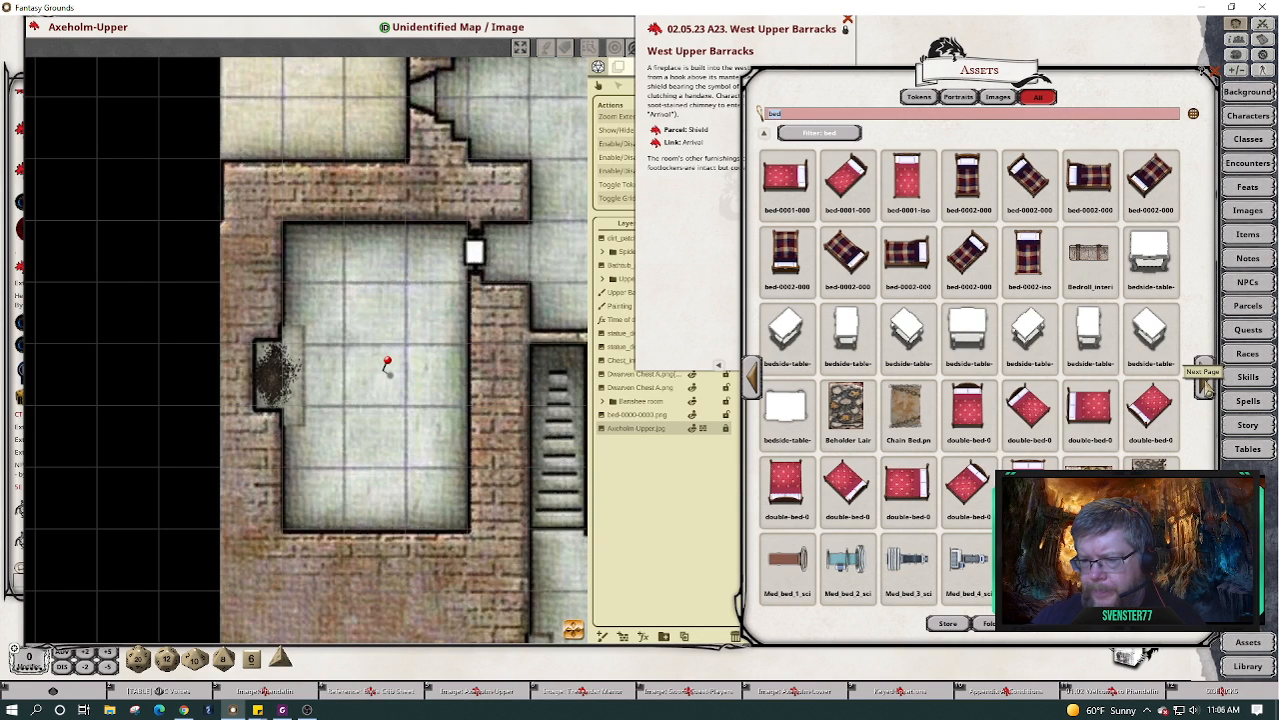
{"action": "left_click", "coordinate": [1205, 386]}
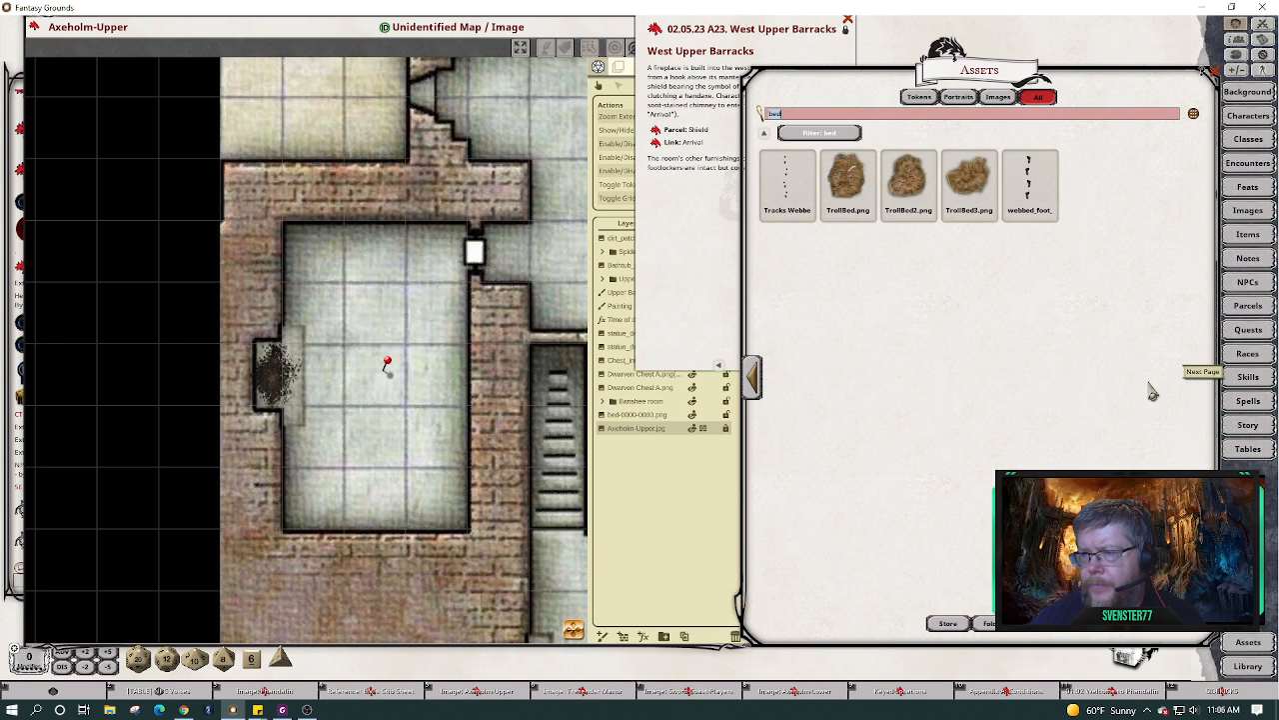
{"action": "left_click", "coordinate": [756, 384]}
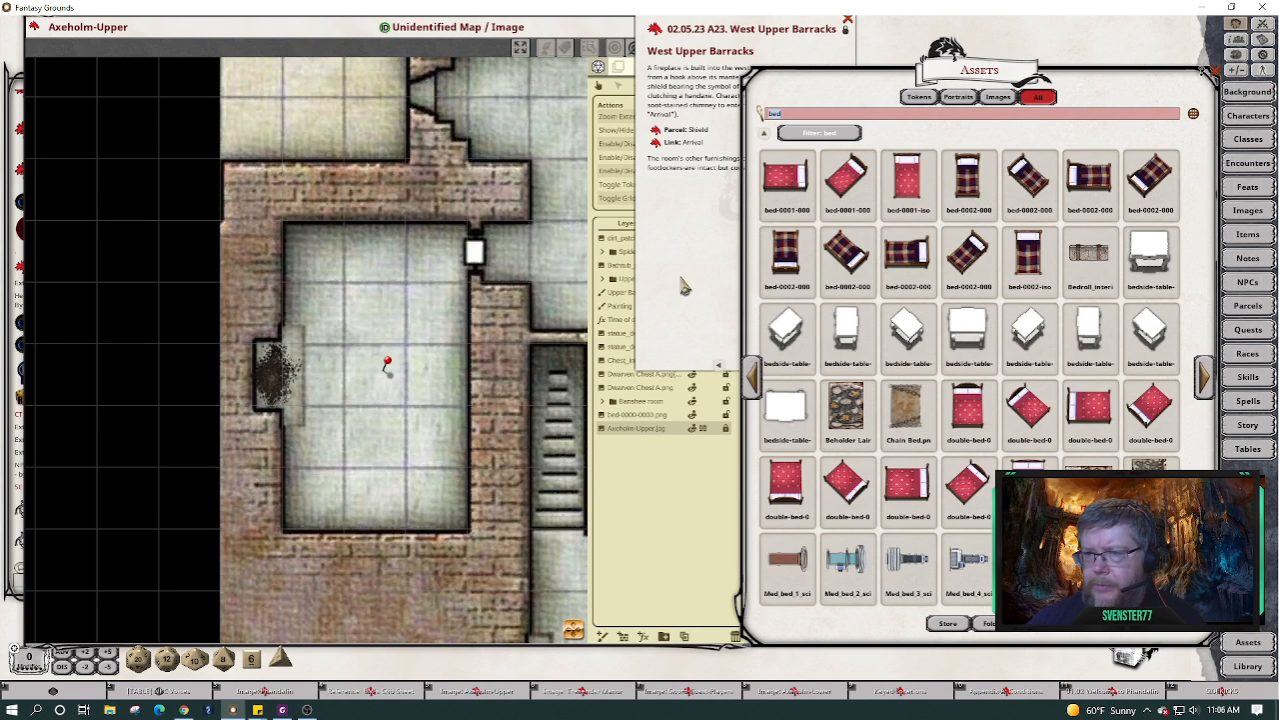
{"action": "left_click_drag", "start_coordinate": [677, 277], "coordinate": [610, 274]}
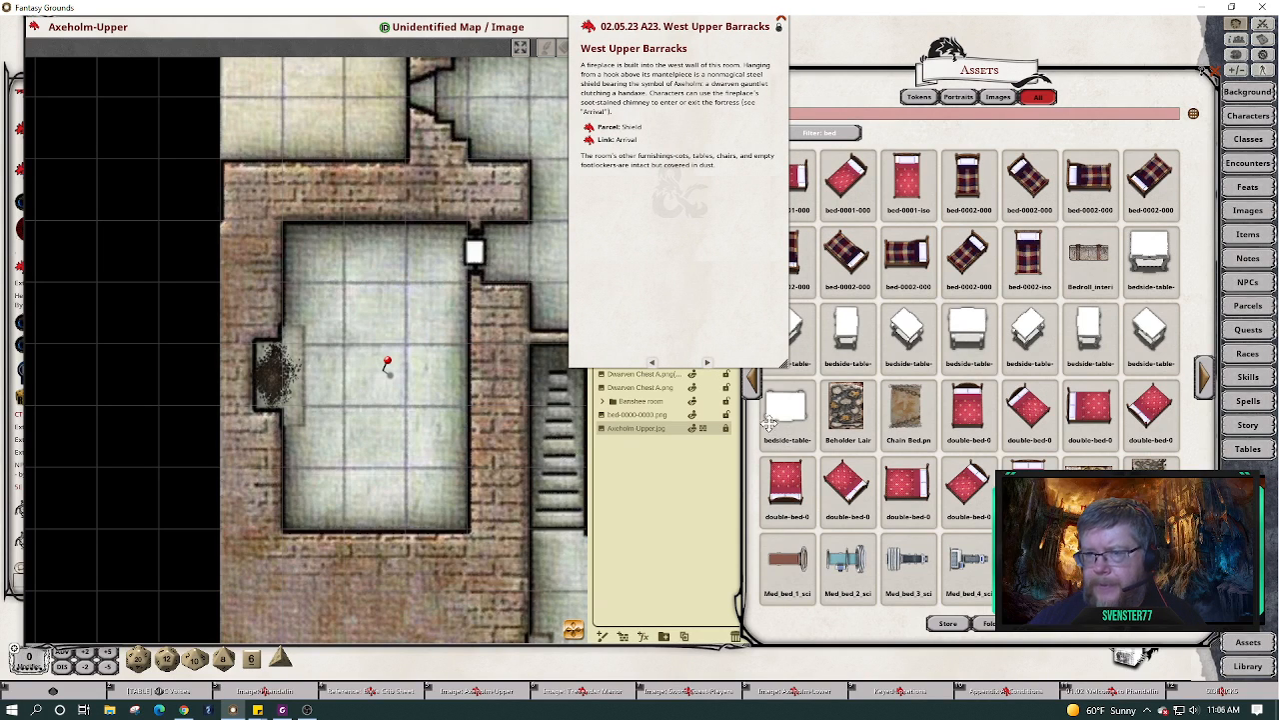
{"action": "left_click", "coordinate": [888, 631]}
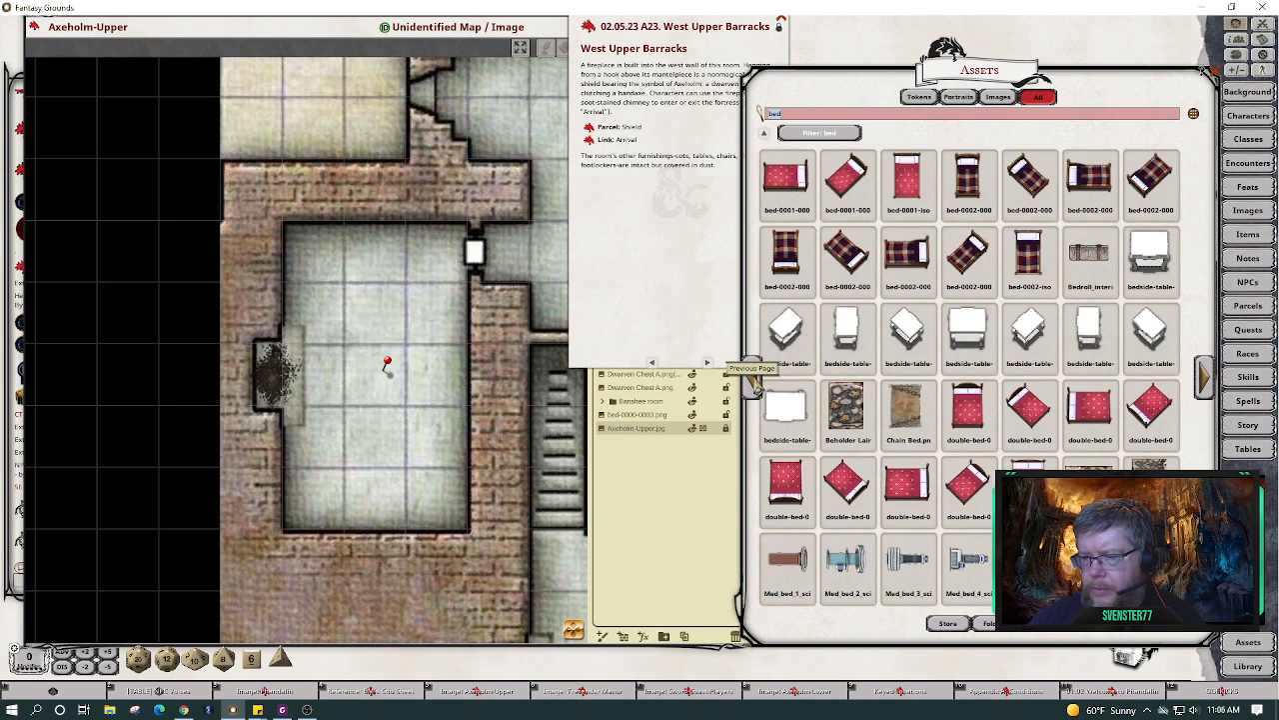
{"action": "left_click", "coordinate": [755, 385]}
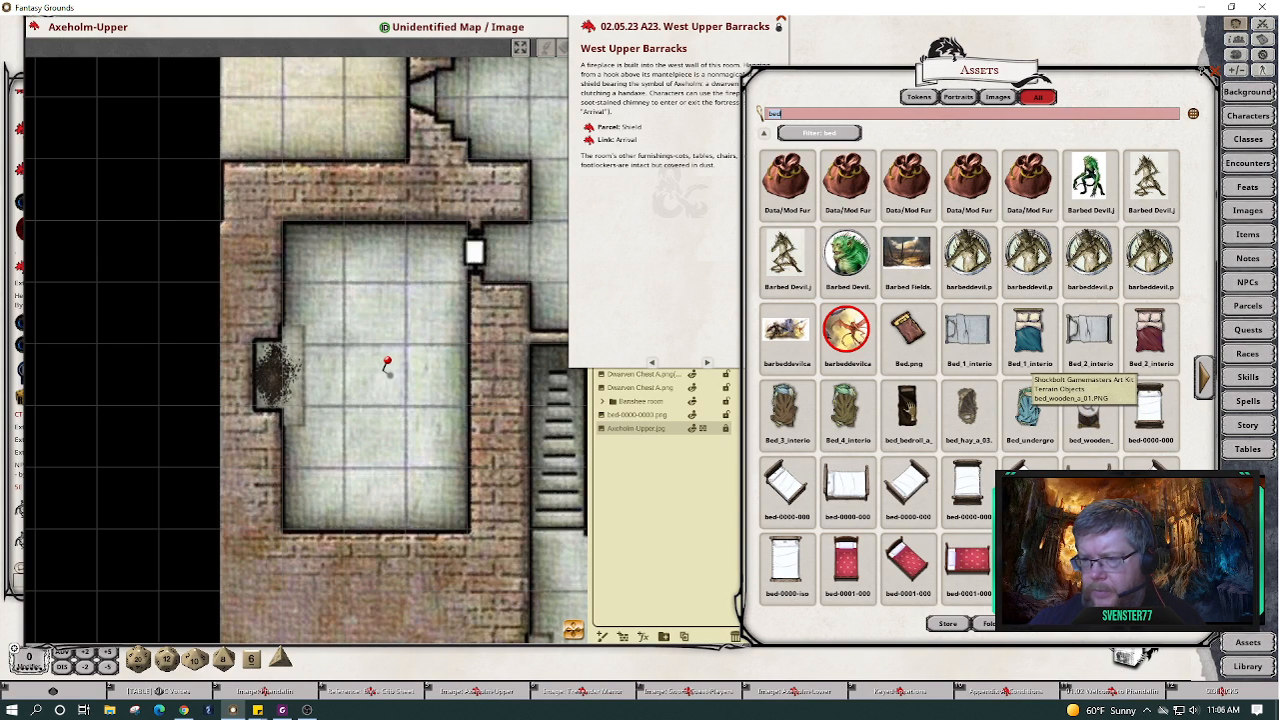
{"action": "left_click_drag", "start_coordinate": [1090, 405], "coordinate": [362, 290]}
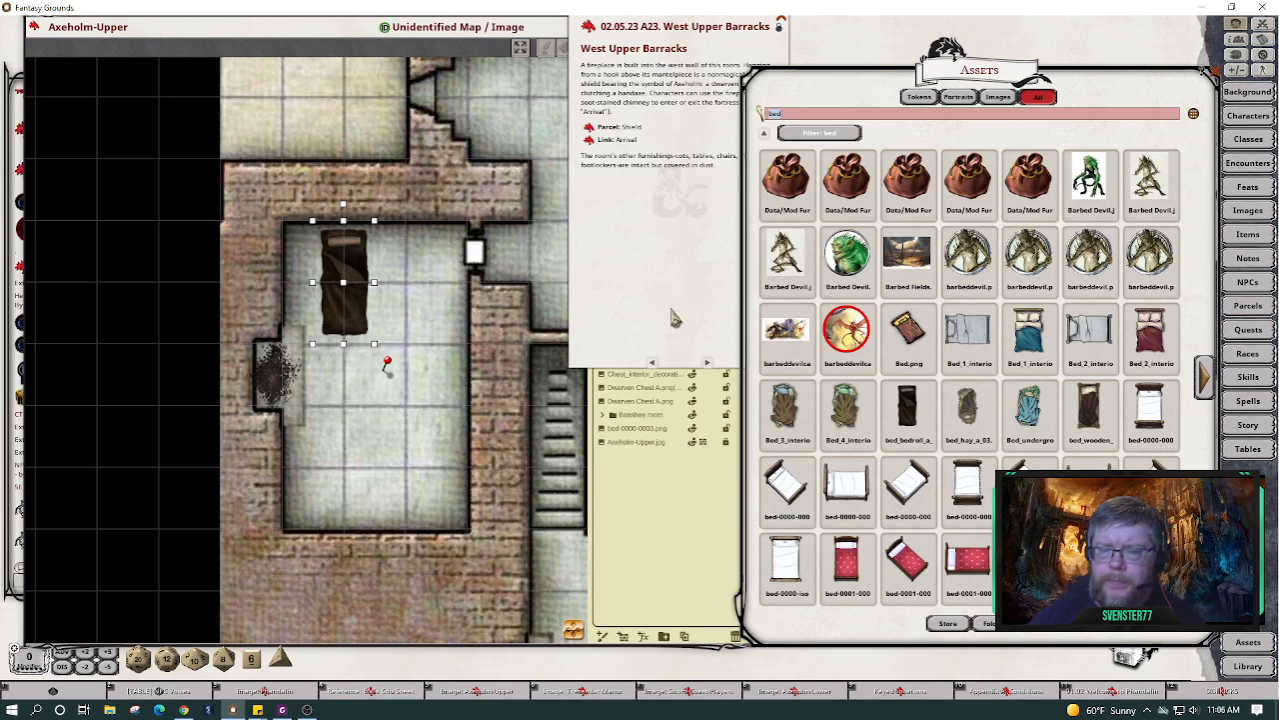
{"action": "left_click", "coordinate": [684, 496]}
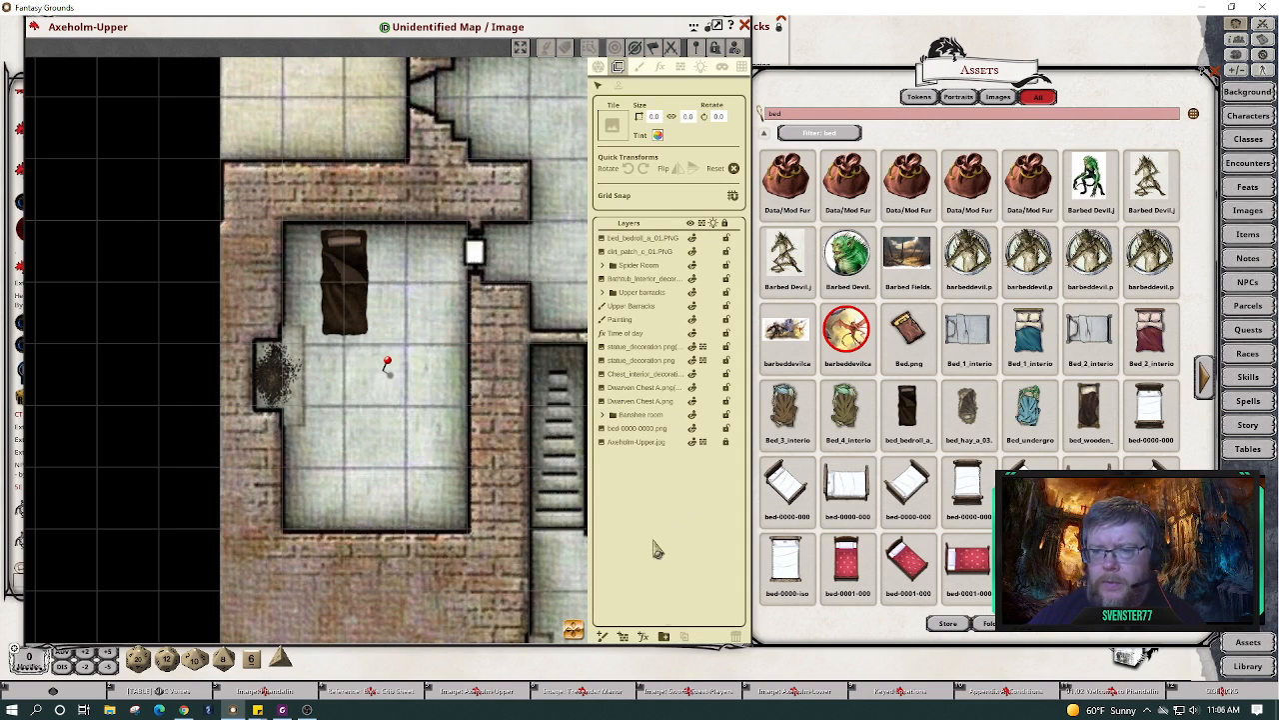
Create a layer folder named Upper West Barrack and move the bedroll and dirt patch layers into it.
{"action": "left_click", "coordinate": [665, 638]}
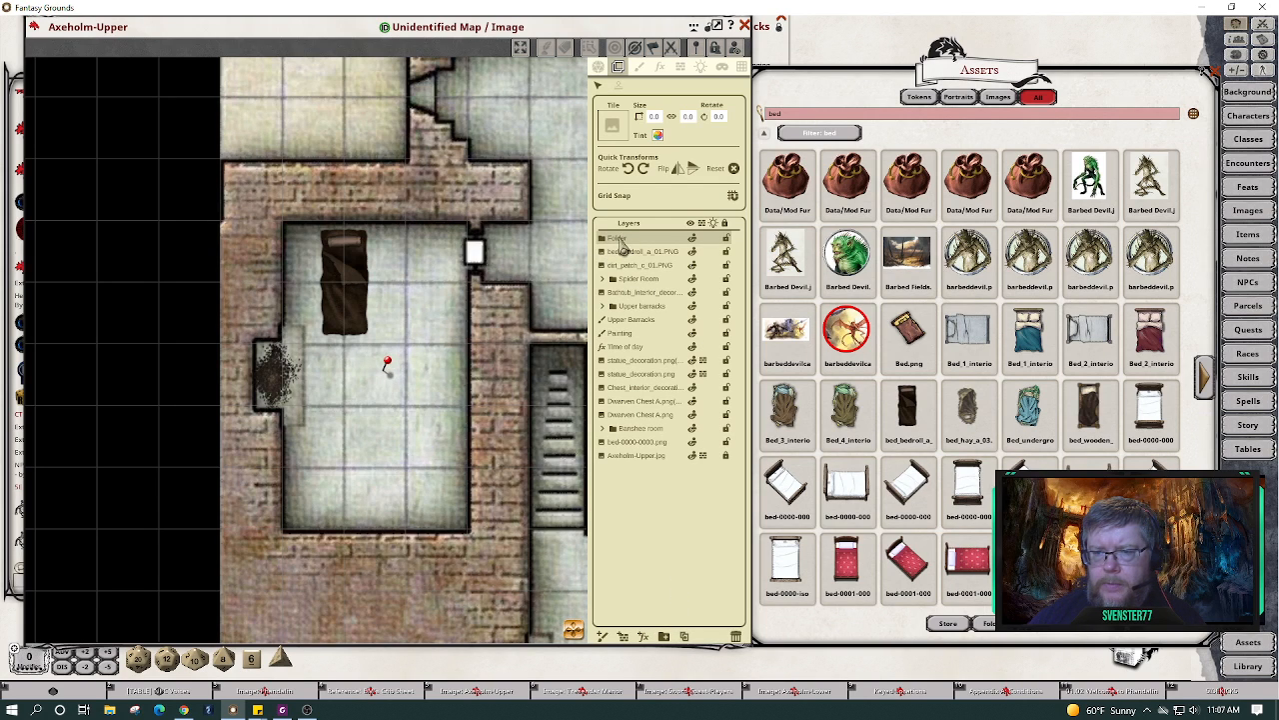
{"action": "double_click", "coordinate": [621, 240]}
{"action": "type", "text": "U"}
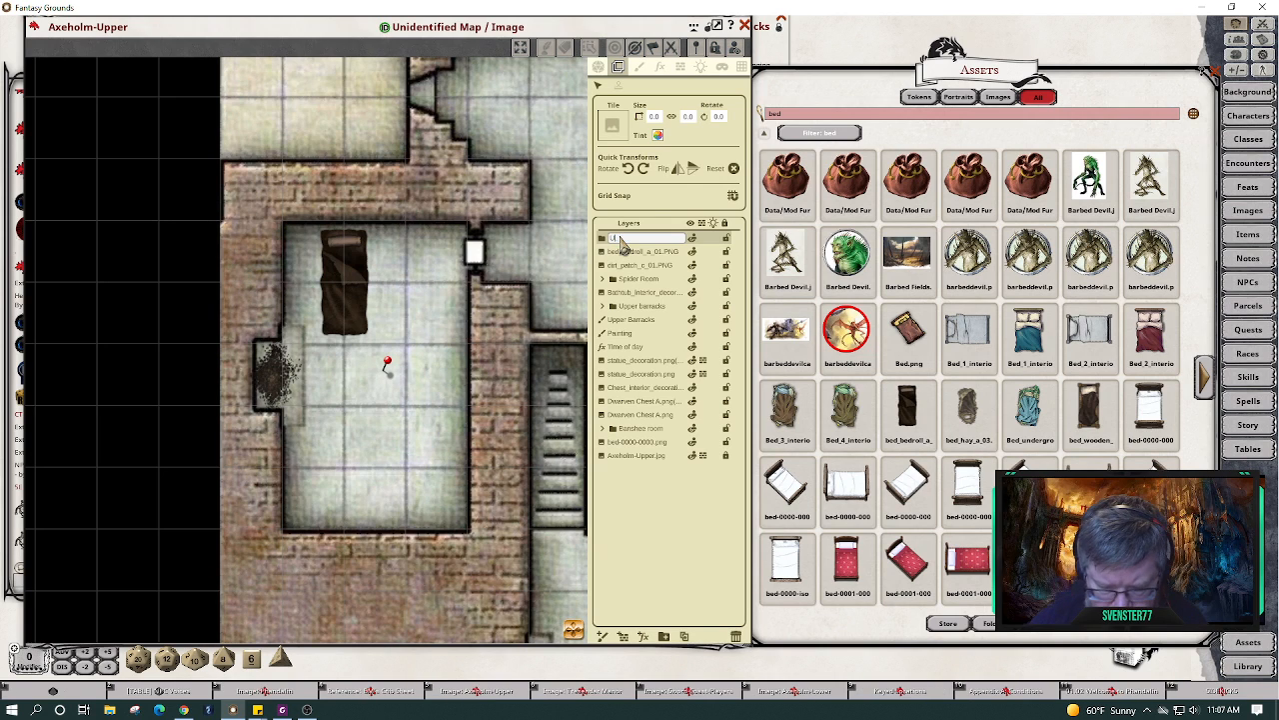
{"action": "type", "text": "pper Wel"}
{"action": "type", "text": "t"}
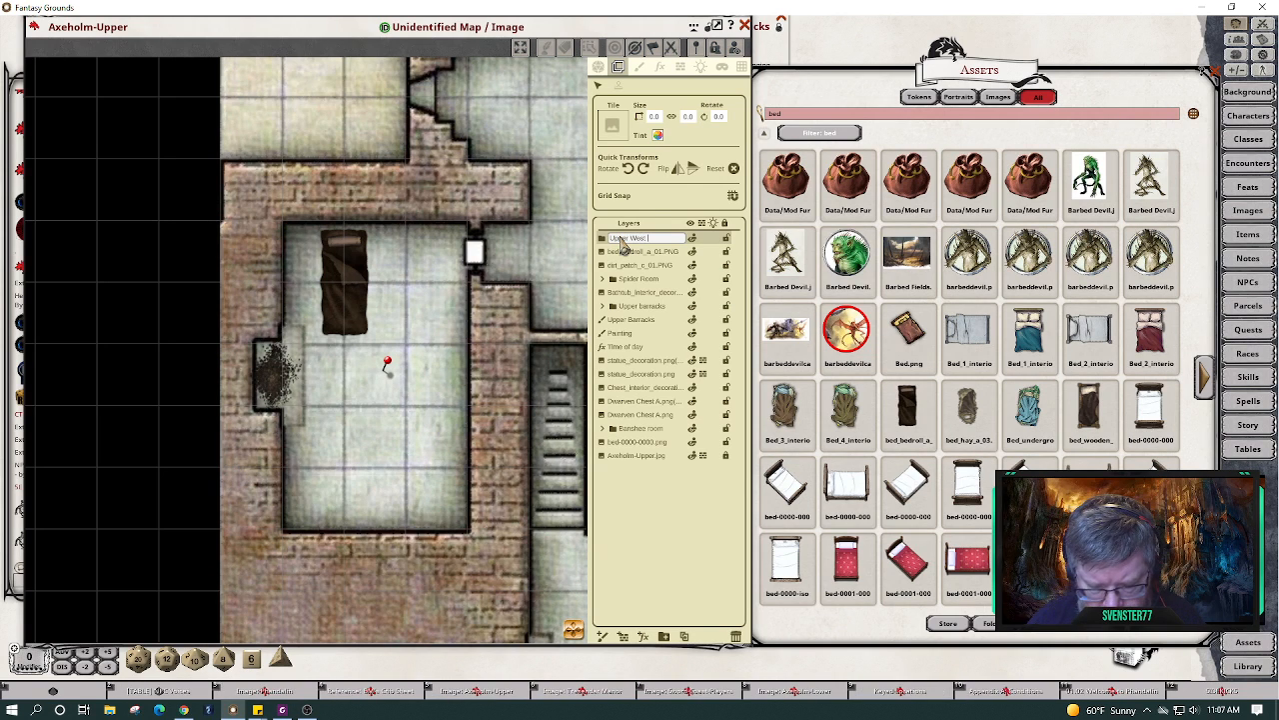
{"action": "type", "text": " Ba"}
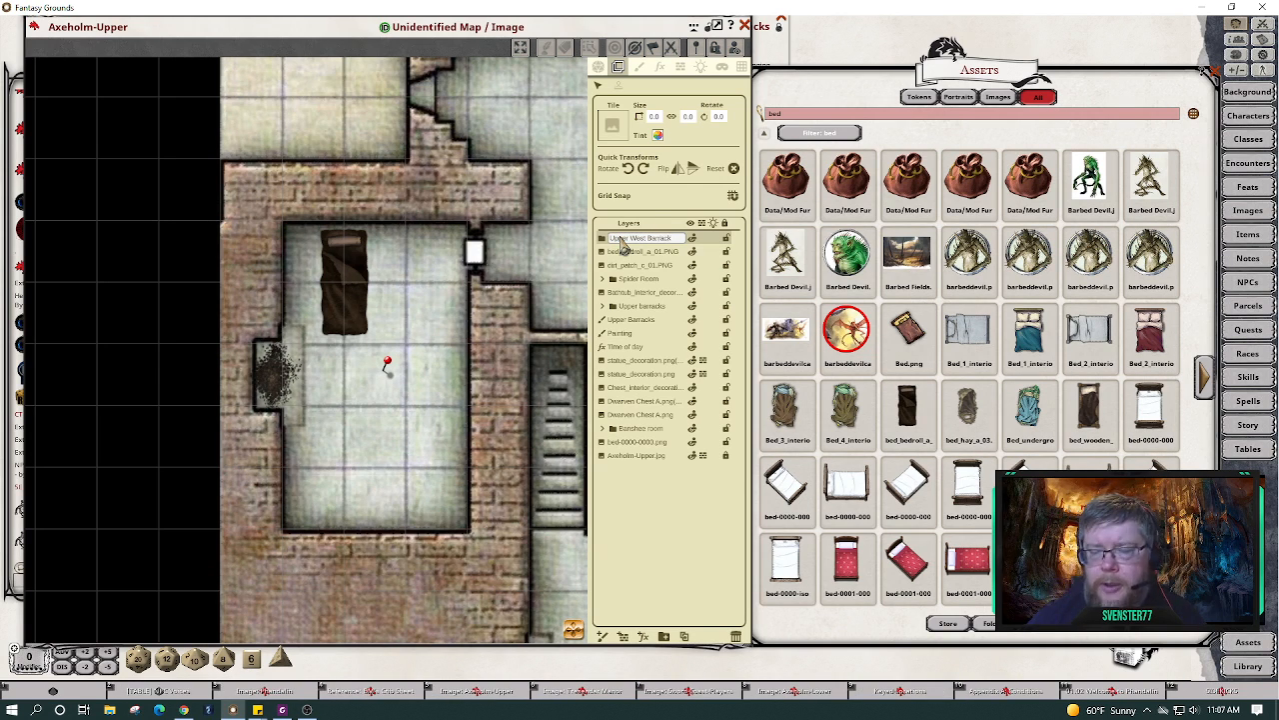
{"action": "type", "text": "rracks"}
{"action": "left_click", "coordinate": [724, 515]}
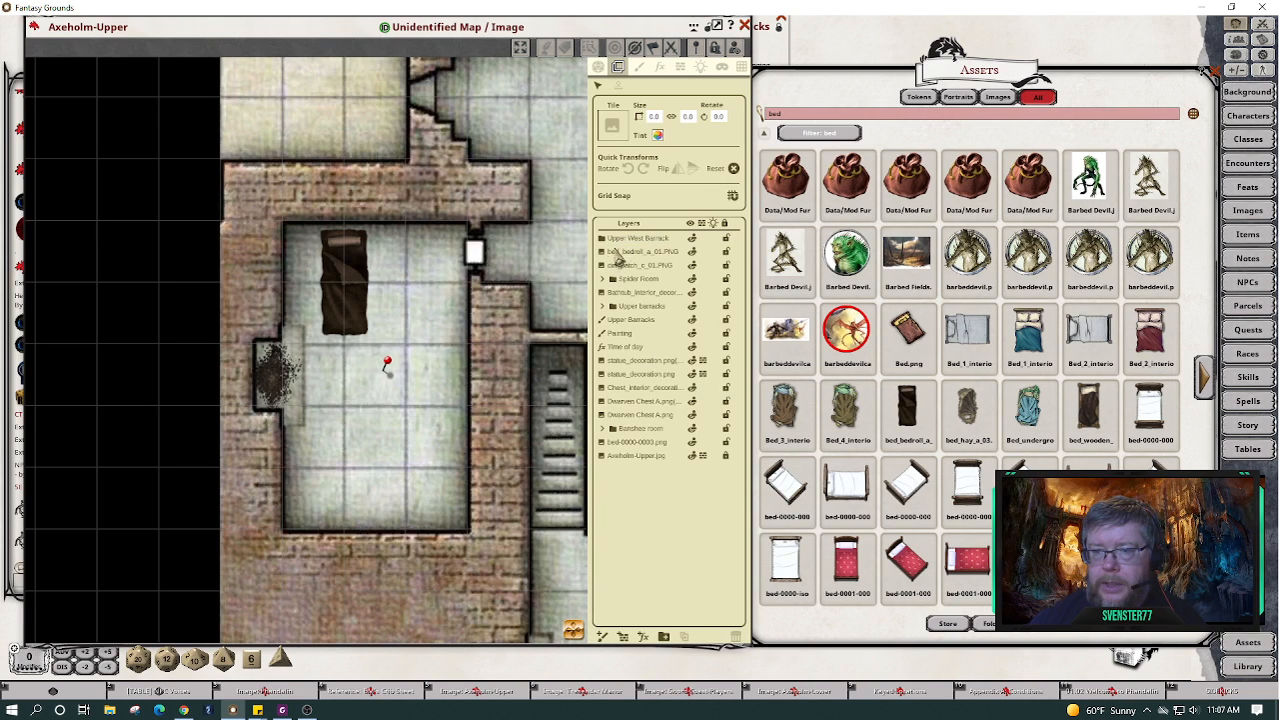
{"action": "mouse_move", "coordinate": [624, 252]}
{"action": "left_mouse_down"}
{"action": "mouse_move", "coordinate": [610, 266]}
{"action": "mouse_move", "coordinate": [617, 243]}
{"action": "mouse_move", "coordinate": [619, 255]}
{"action": "mouse_move", "coordinate": [636, 243]}
{"action": "left_mouse_up"}
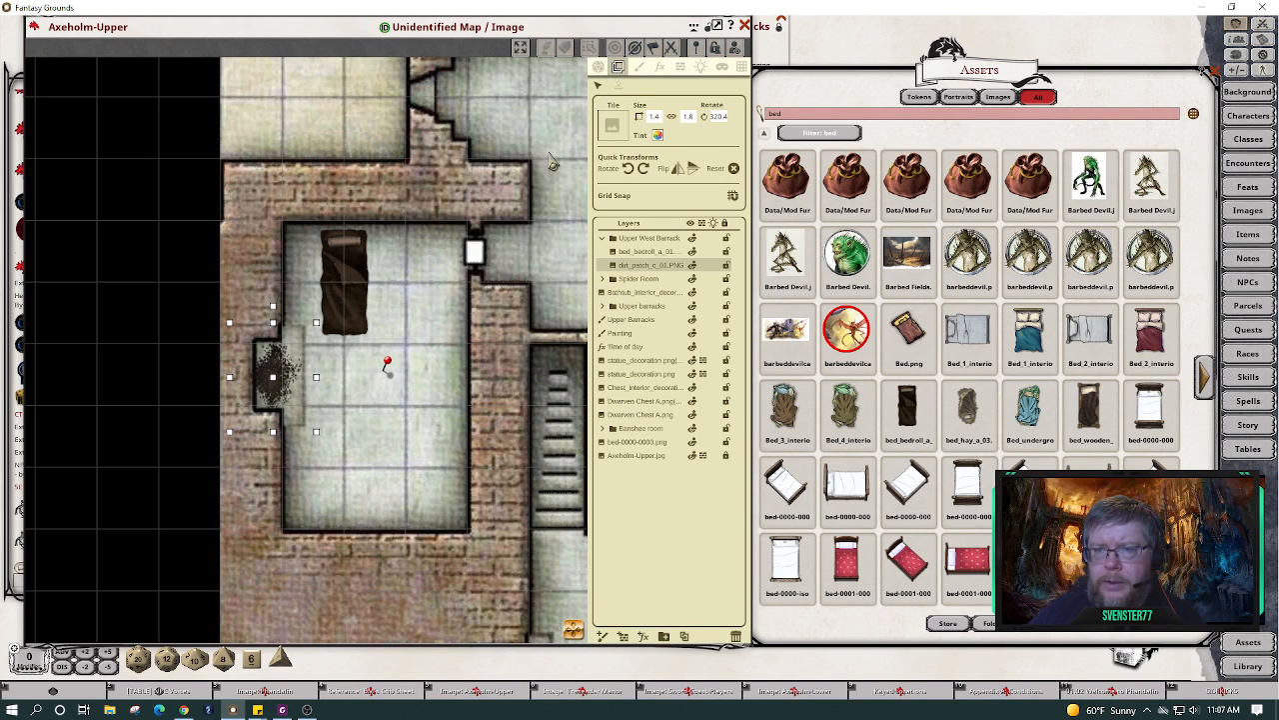
Scale the bedroll down proportionally by setting its width to 0.8.
{"action": "left_click", "coordinate": [630, 252]}
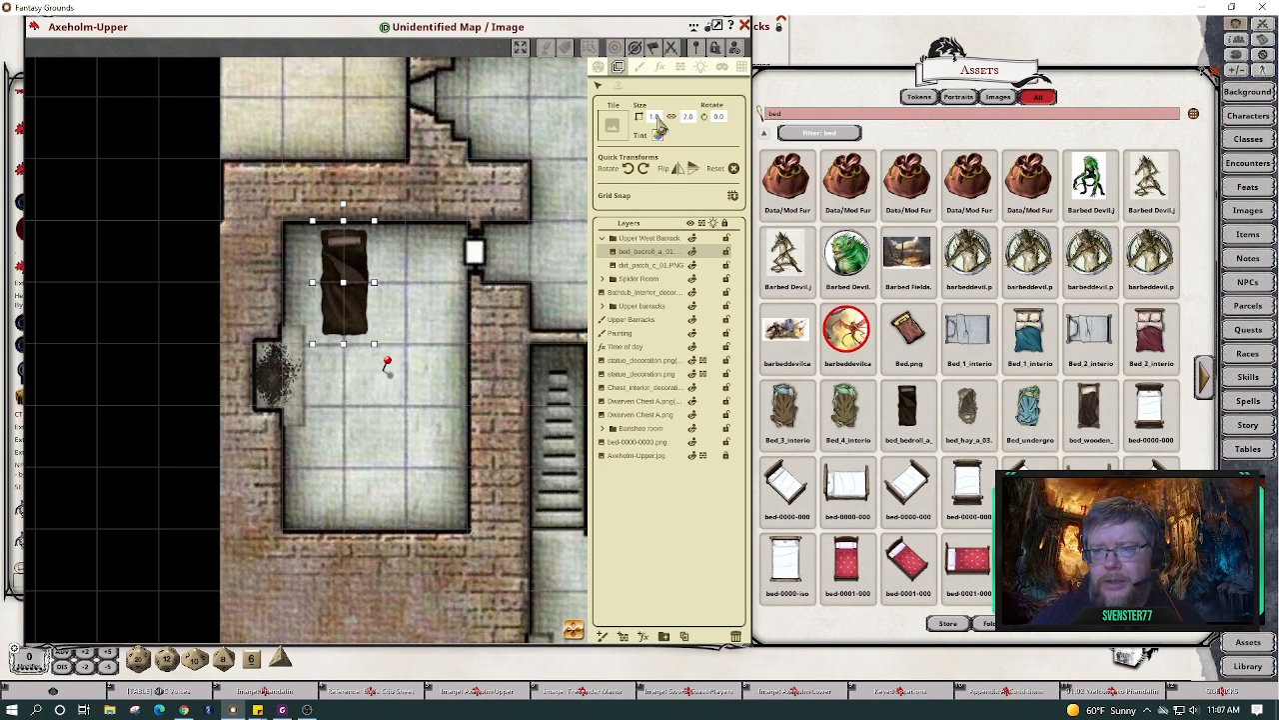
{"action": "left_click", "coordinate": [421, 281]}
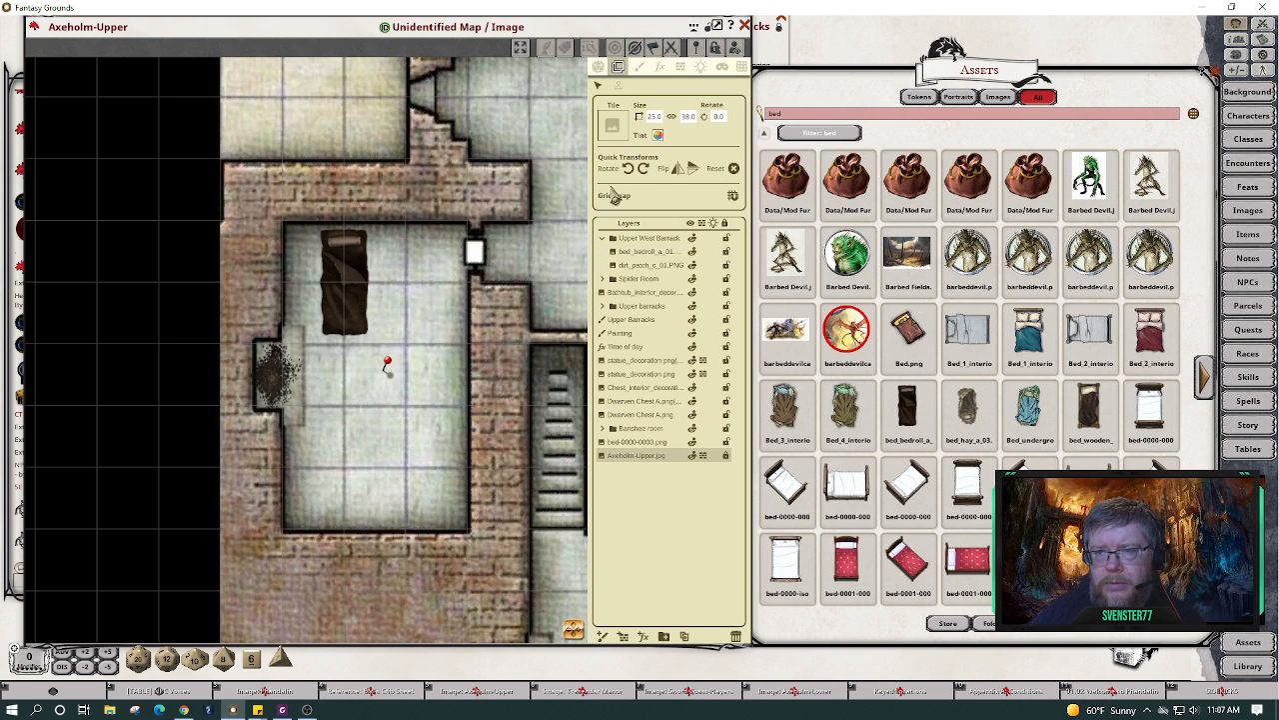
{"action": "left_click", "coordinate": [630, 238]}
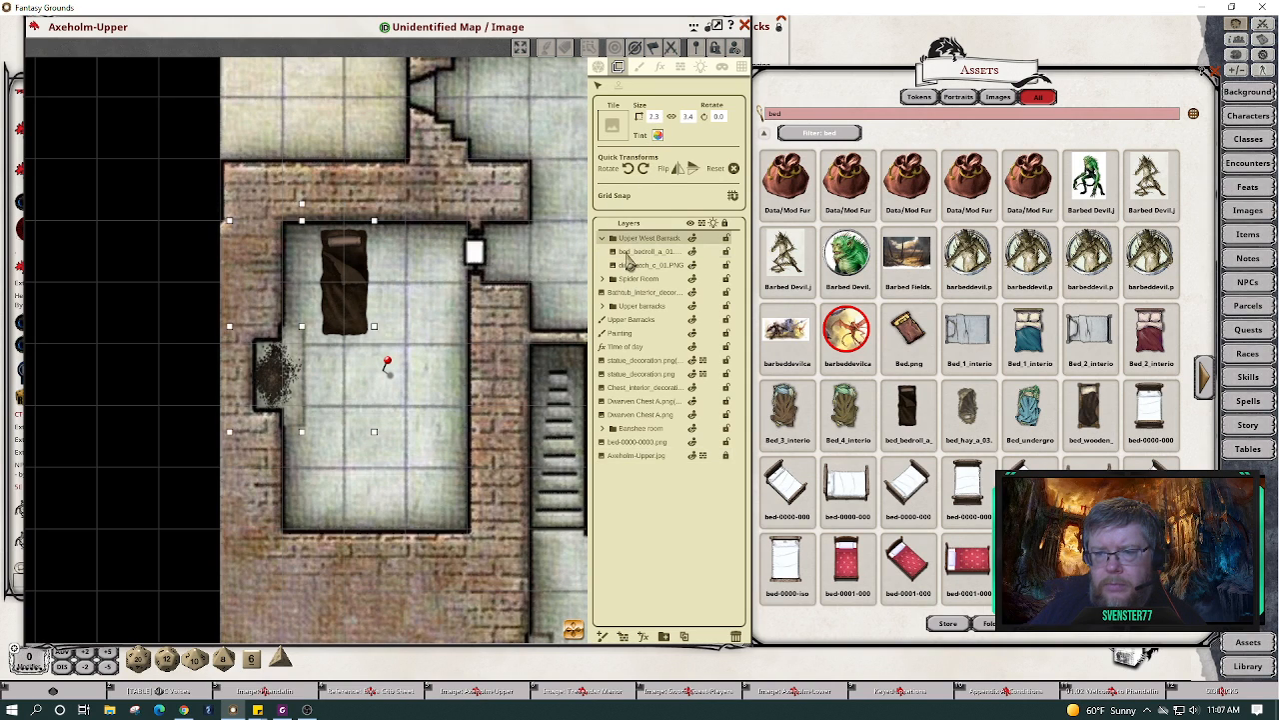
{"action": "left_click", "coordinate": [629, 252]}
{"action": "left_click", "coordinate": [655, 116]}
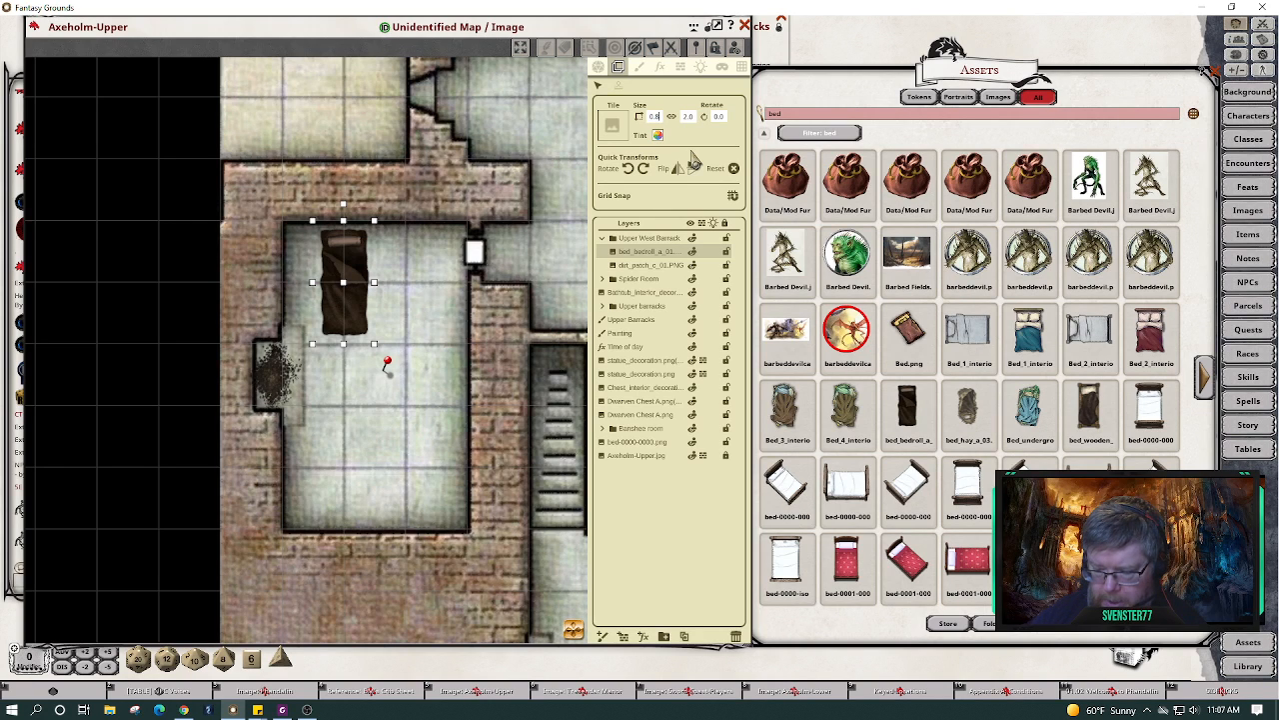
{"action": "key", "text": "Return"}
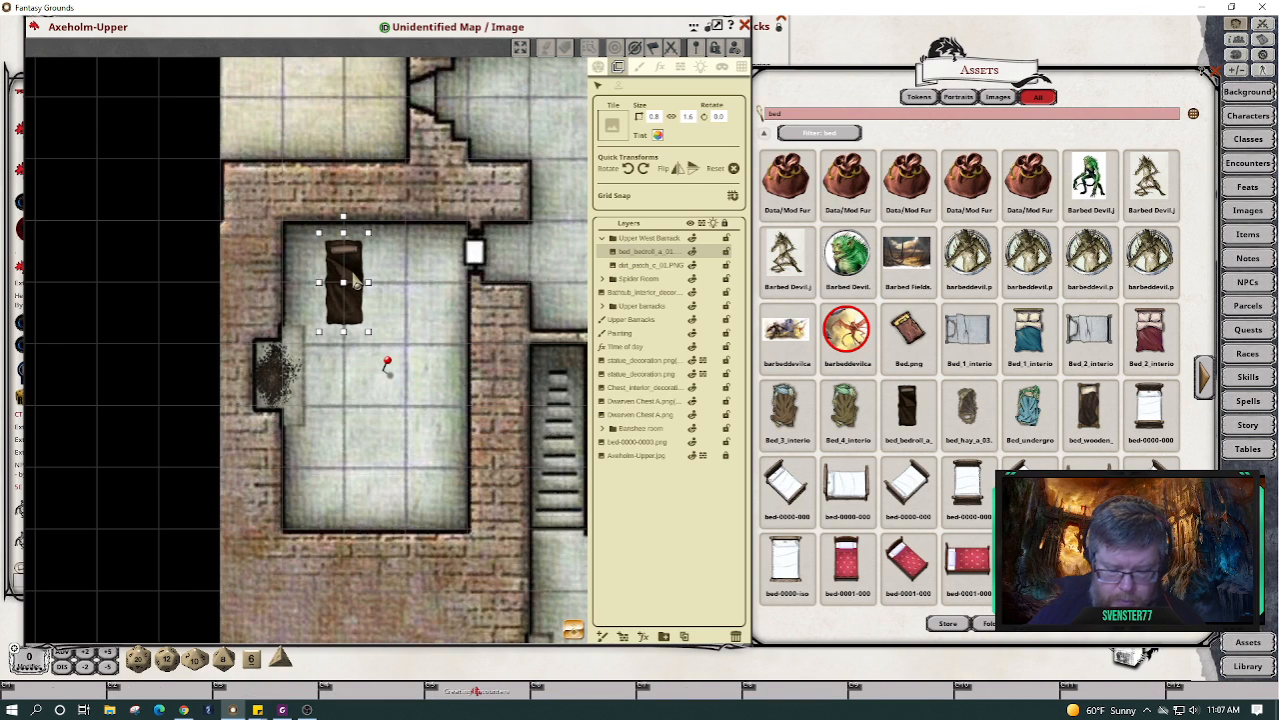
Move the bedroll to the room's south wall, rotate it to 180 degrees and place it toward the southeast corner.
{"action": "left_click_drag", "start_coordinate": [355, 283], "coordinate": [364, 472]}
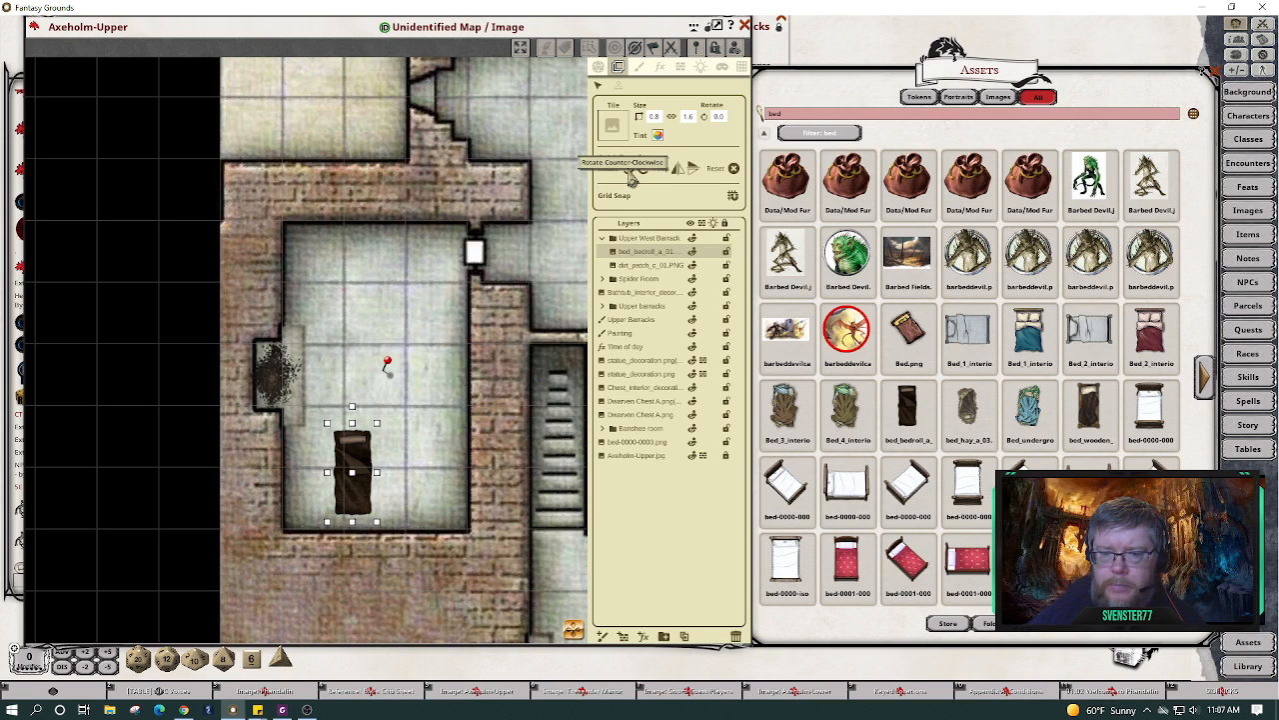
{"action": "left_click", "coordinate": [631, 175]}
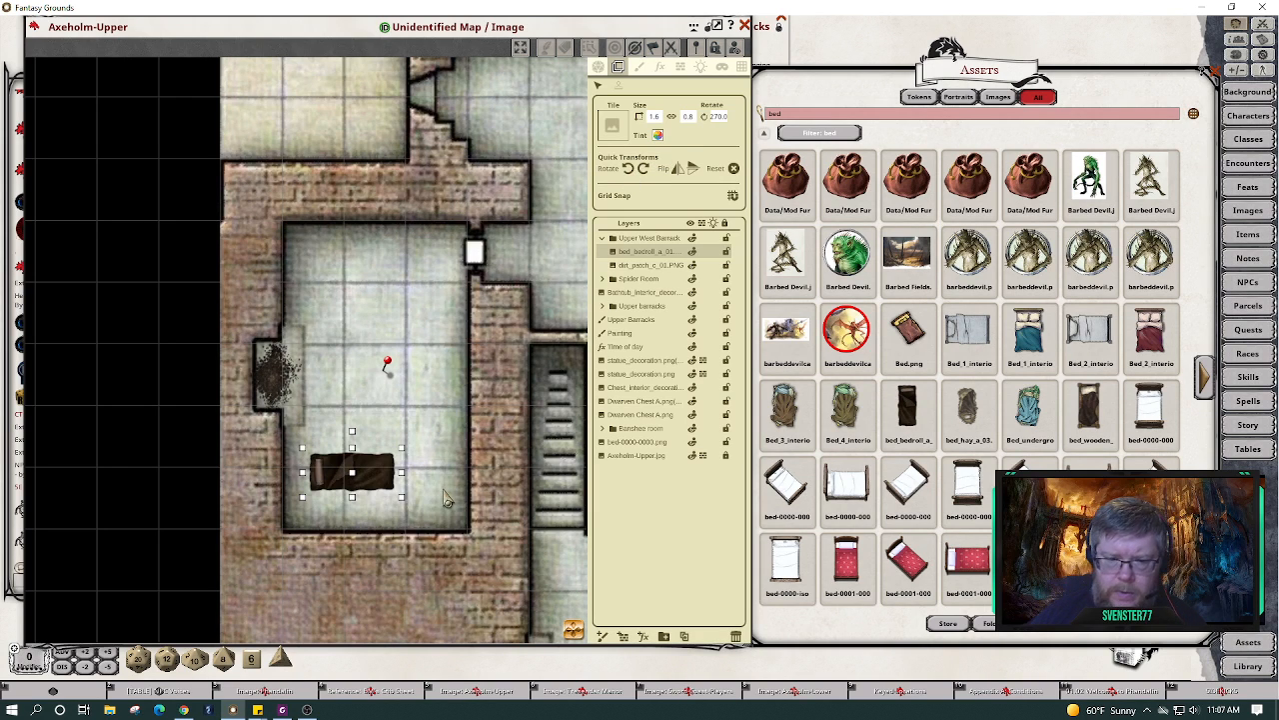
{"action": "left_click", "coordinate": [635, 172]}
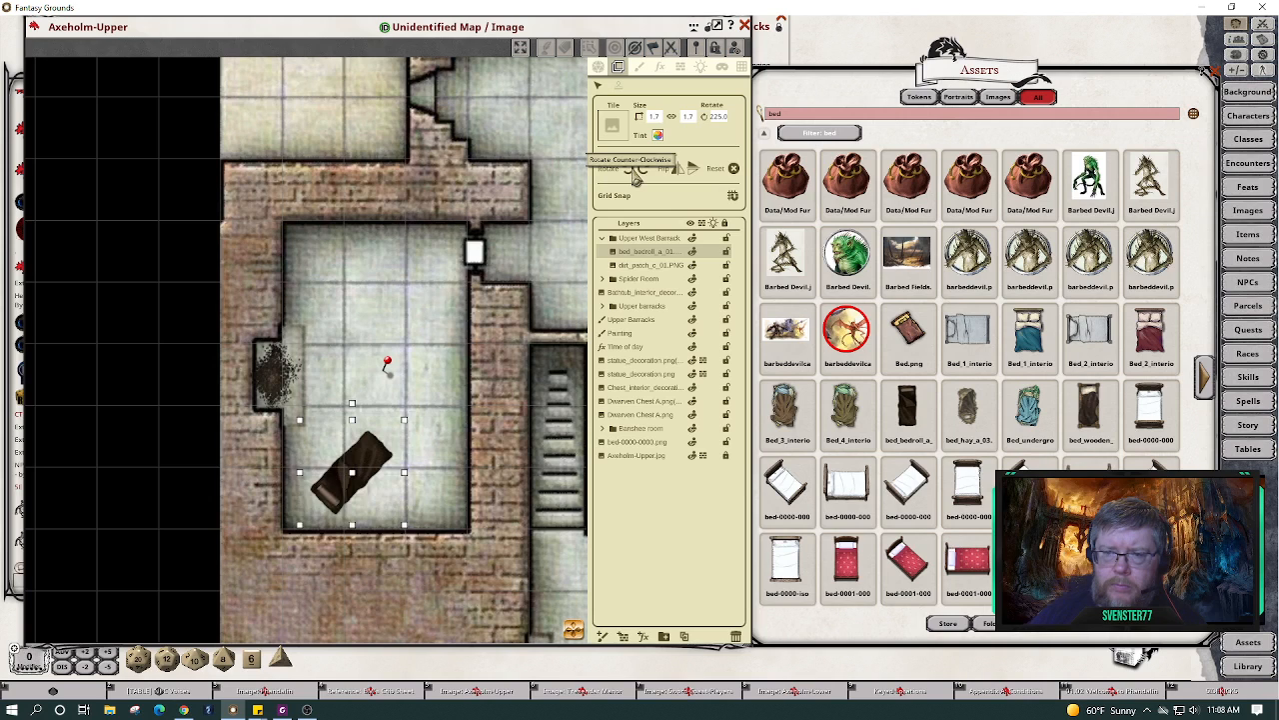
{"action": "left_click", "coordinate": [634, 172]}
{"action": "left_click_drag", "start_coordinate": [360, 458], "coordinate": [415, 468]}
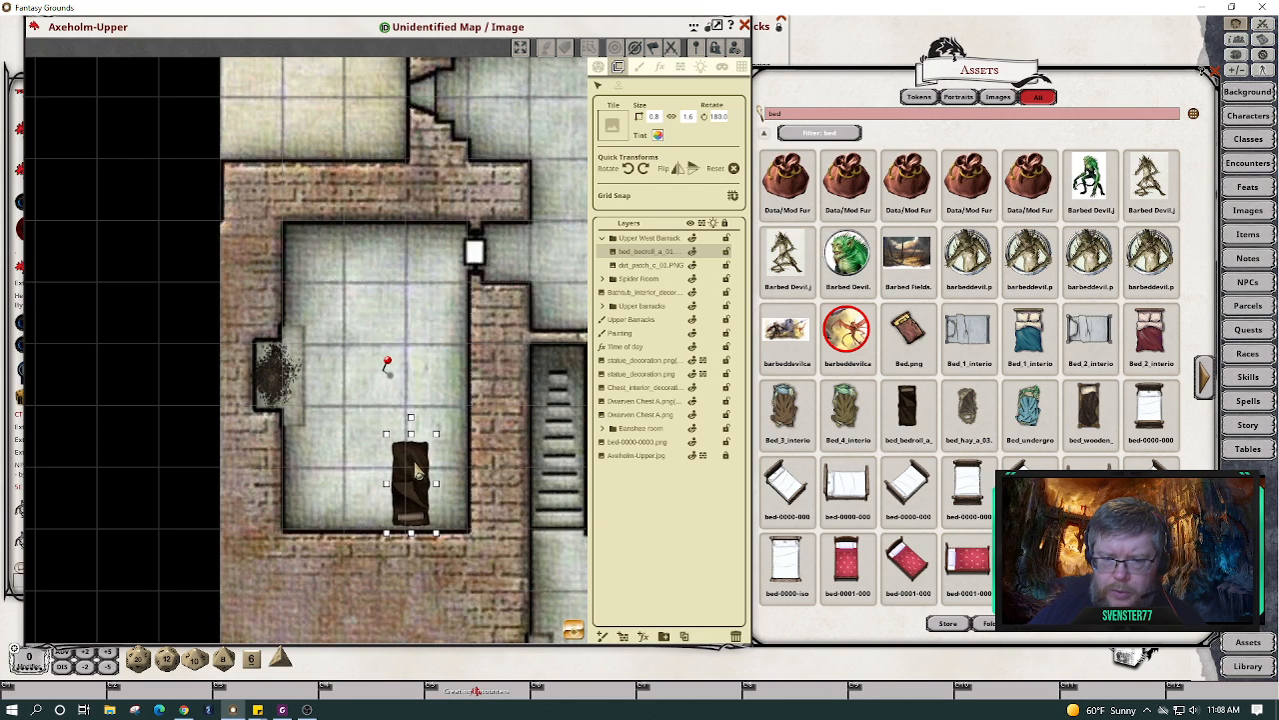
{"action": "left_click", "coordinate": [478, 515]}
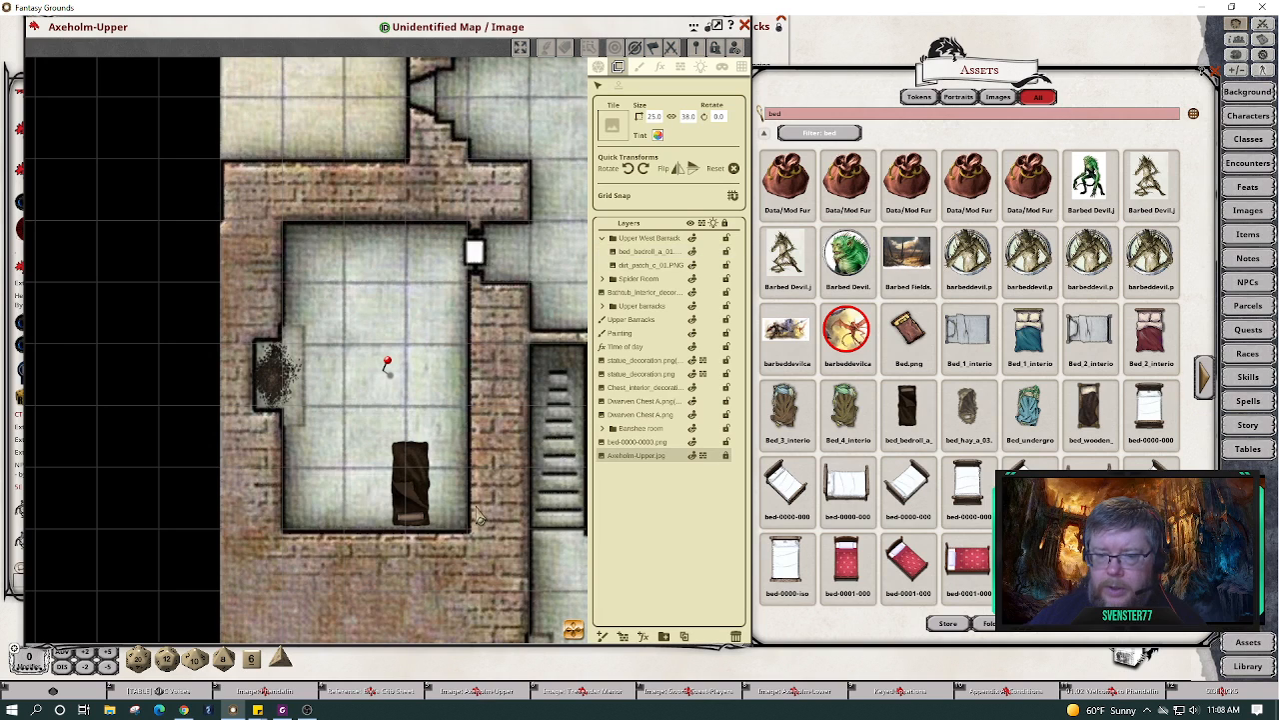
Duplicate the bedroll, place the copy to its west along the south wall and move its layer into the Upper West Barrack folder.
{"action": "left_click", "coordinate": [409, 476]}
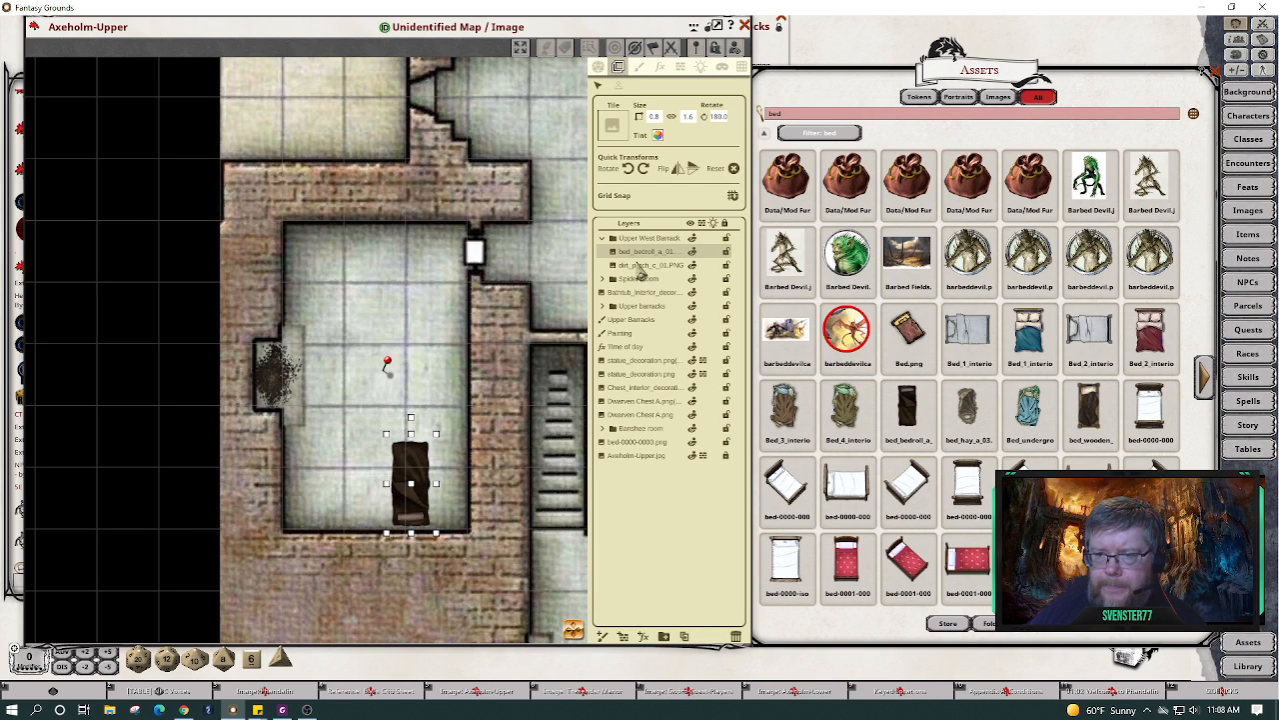
{"action": "left_click", "coordinate": [686, 637]}
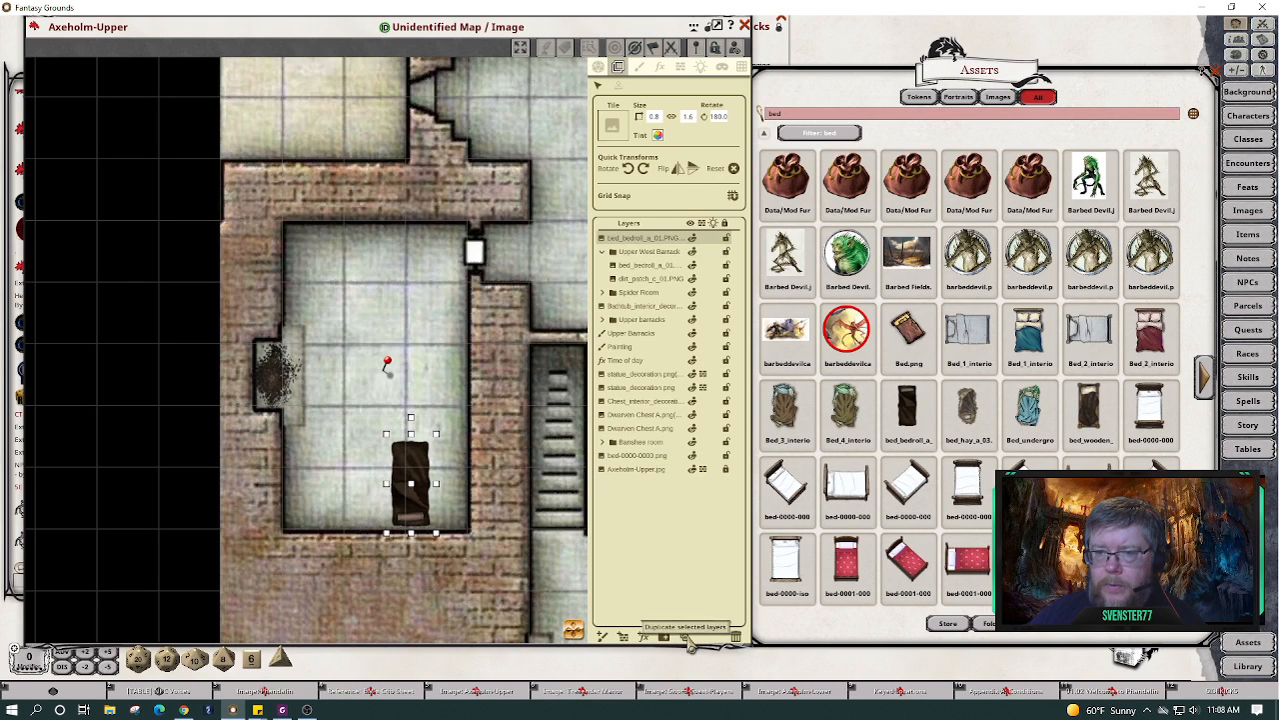
{"action": "left_click", "coordinate": [388, 481]}
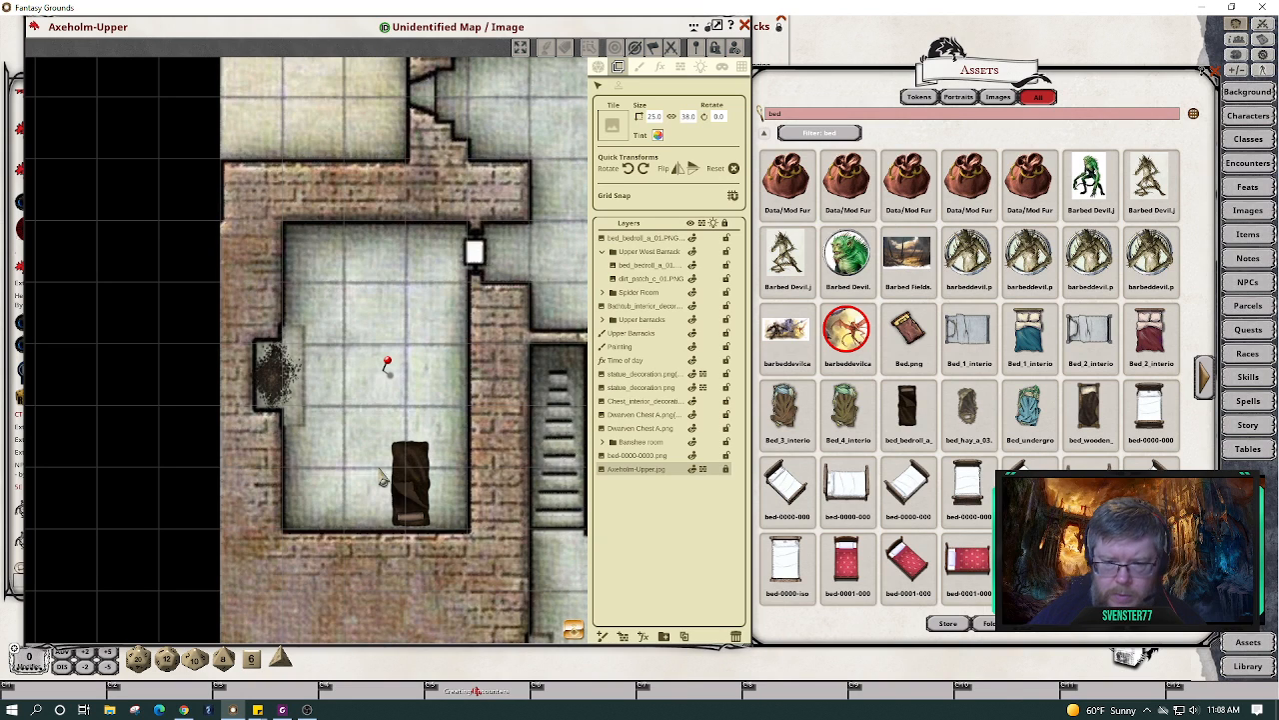
{"action": "left_click", "coordinate": [640, 238]}
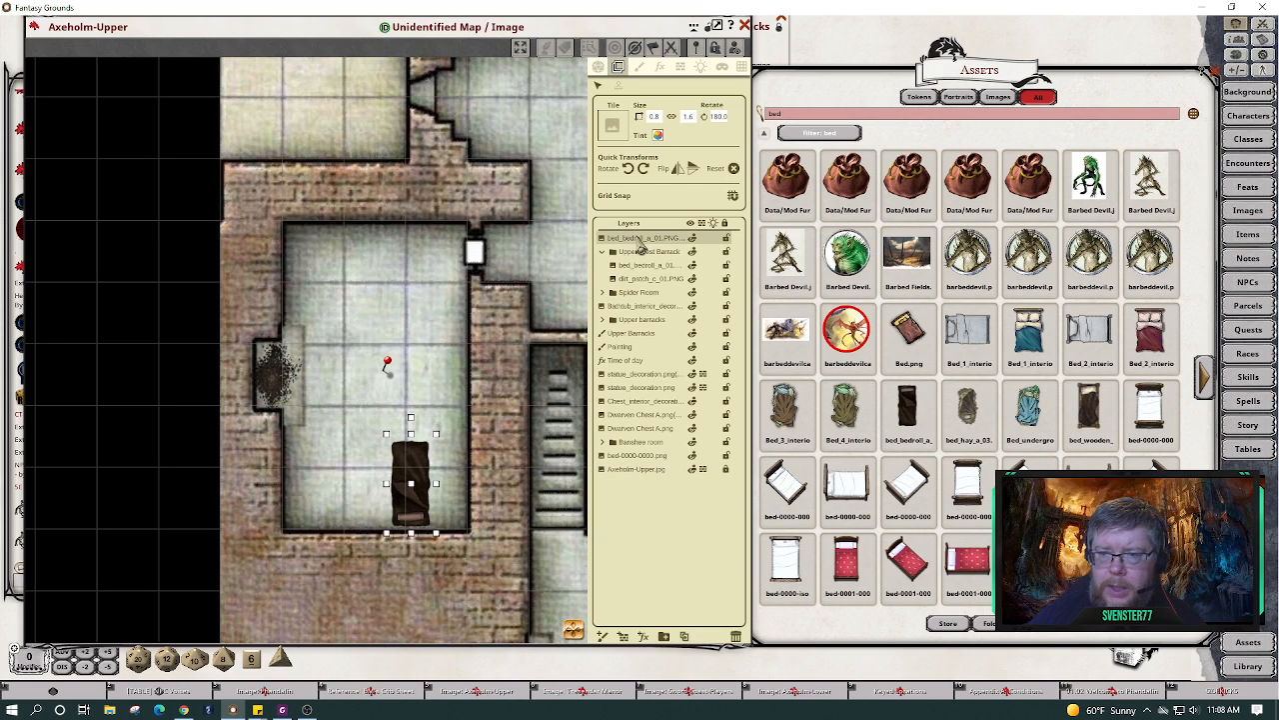
{"action": "left_click_drag", "start_coordinate": [409, 476], "coordinate": [341, 475]}
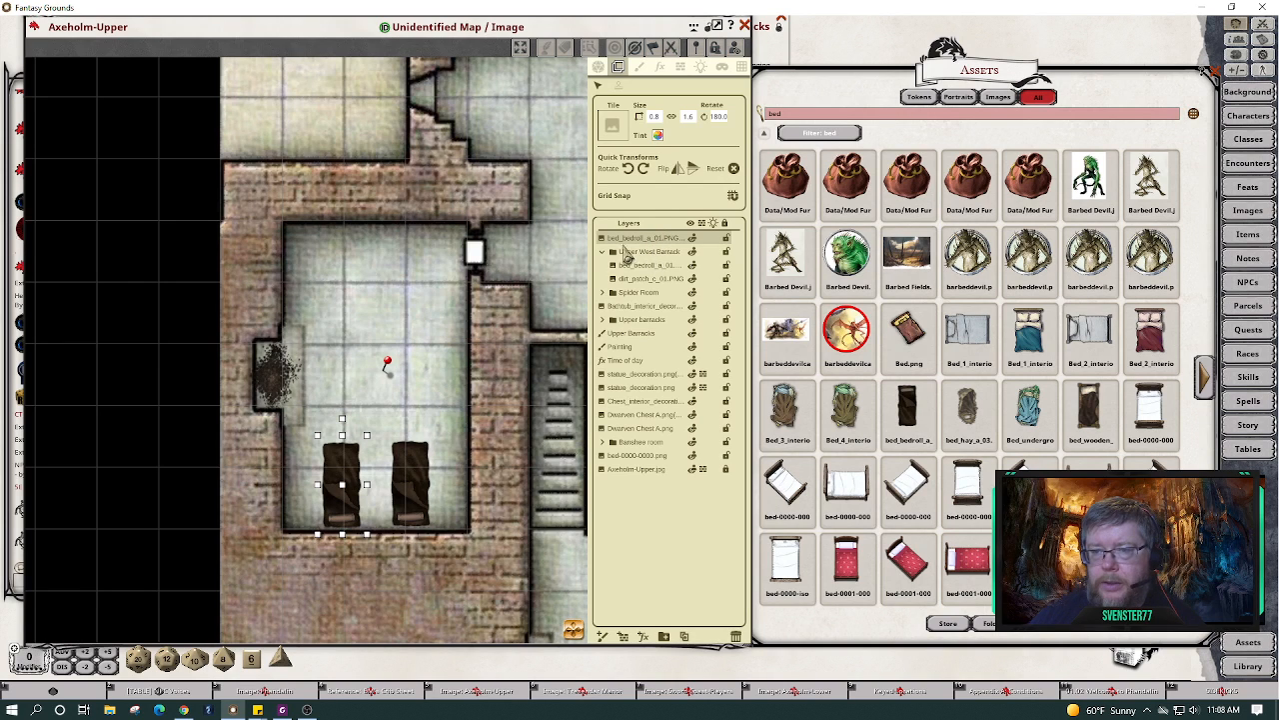
{"action": "left_click_drag", "start_coordinate": [604, 240], "coordinate": [621, 242]}
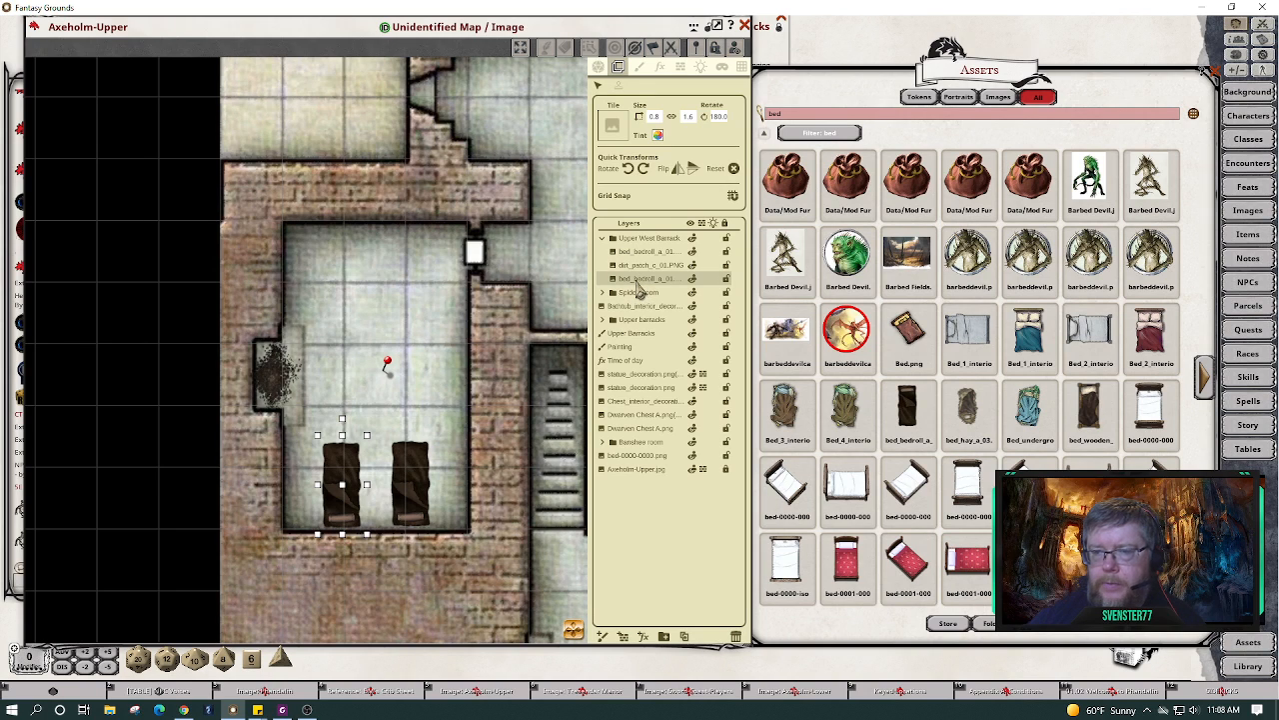
Try a green tint on the west bedroll and settle on an orange tint.
{"action": "left_click", "coordinate": [659, 136]}
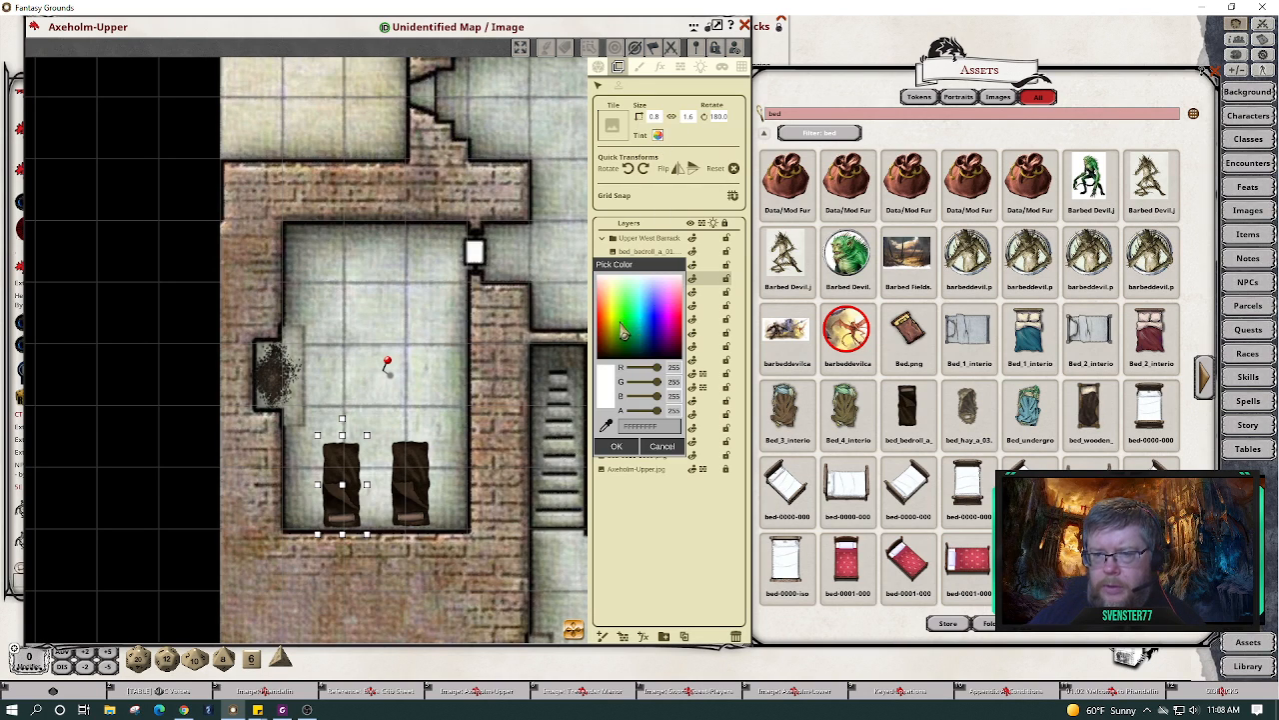
{"action": "left_click", "coordinate": [622, 346]}
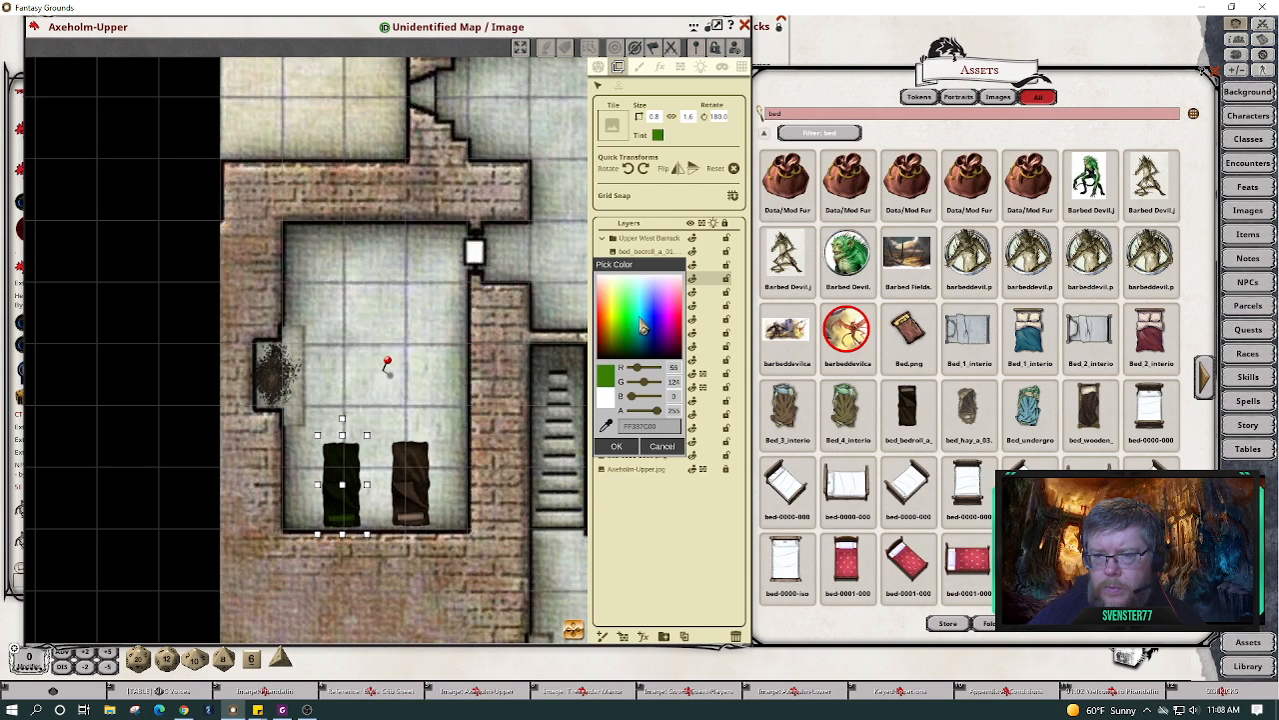
{"action": "left_click", "coordinate": [607, 319]}
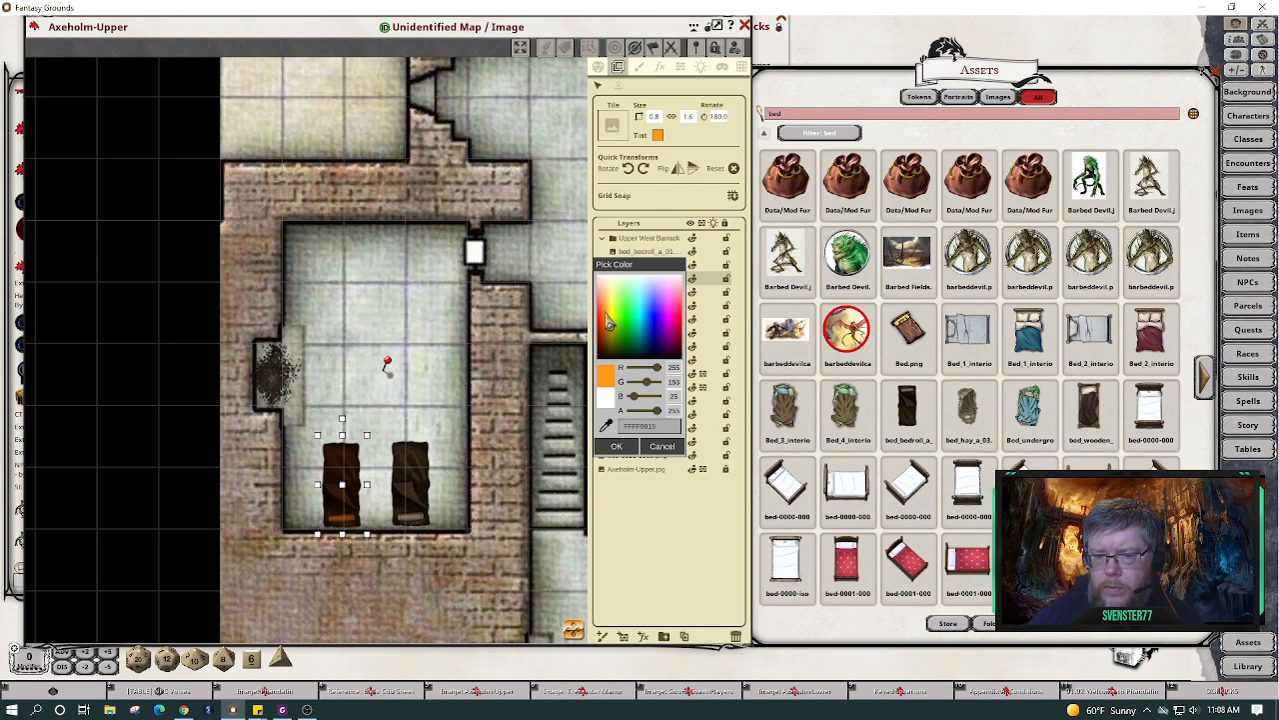
{"action": "left_click", "coordinate": [625, 449]}
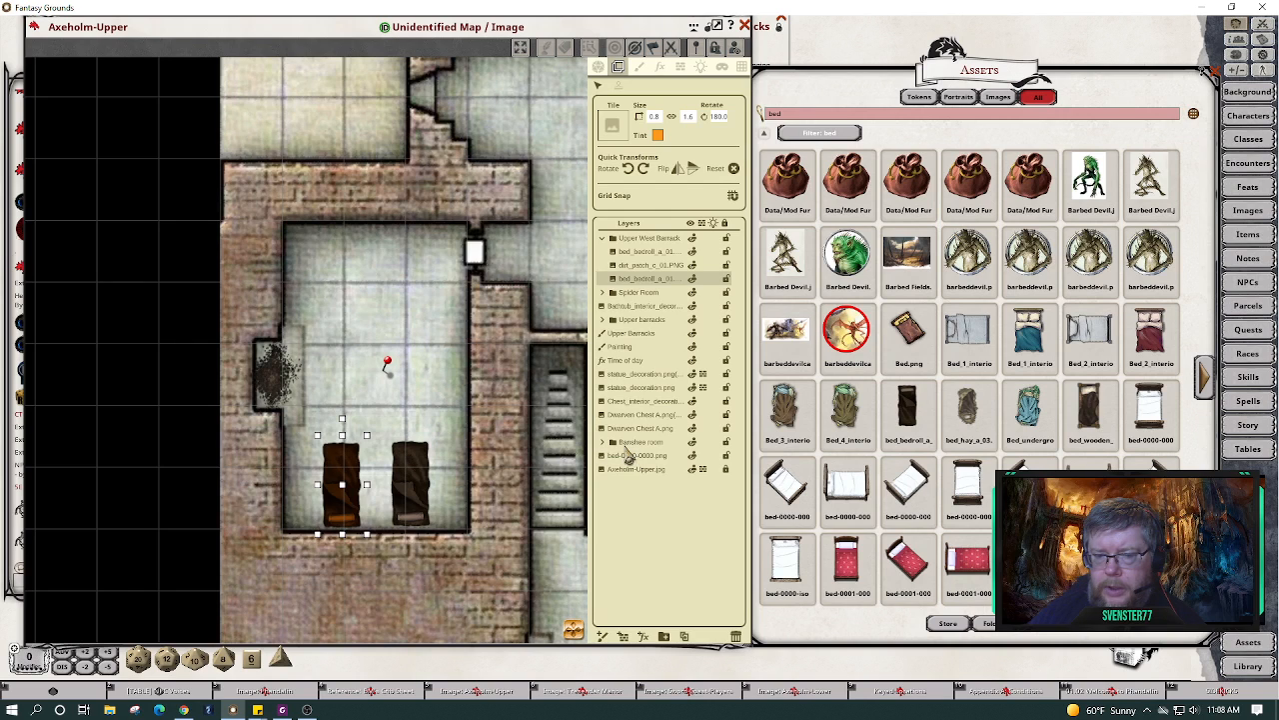
{"action": "left_click", "coordinate": [435, 590]}
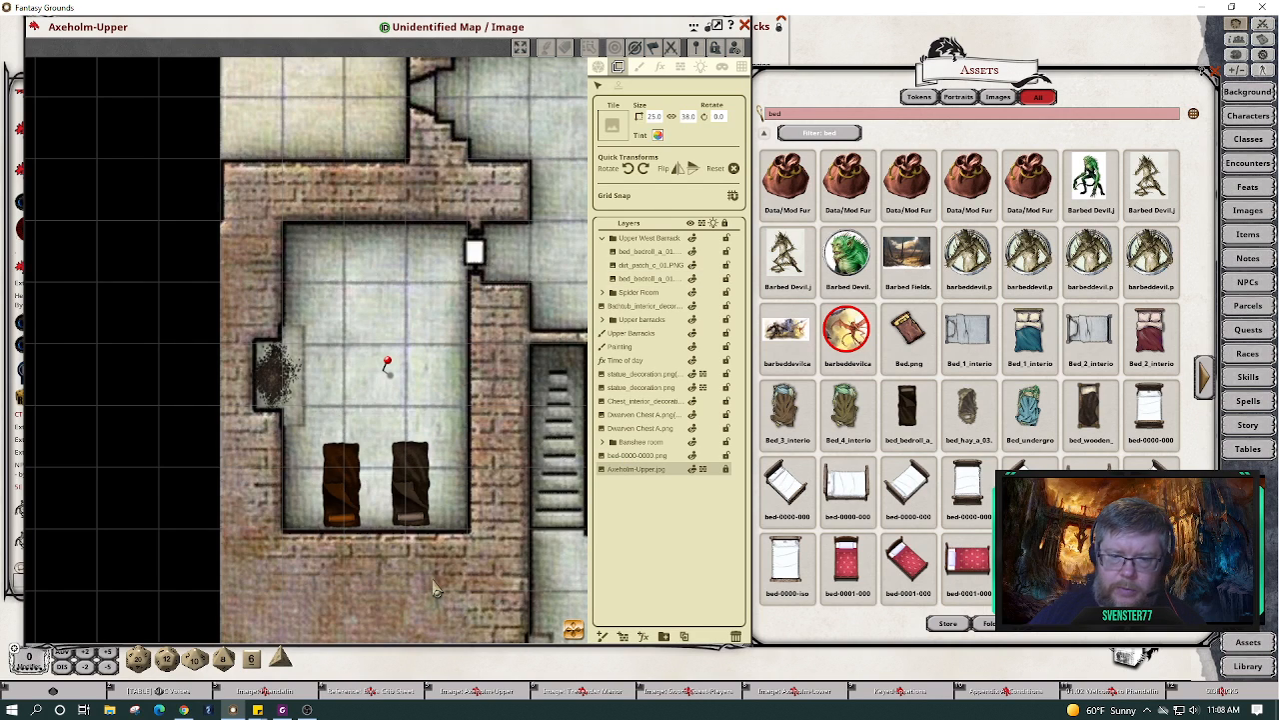
Flip the orange-tinted bedroll vertically.
{"action": "left_click", "coordinate": [341, 490]}
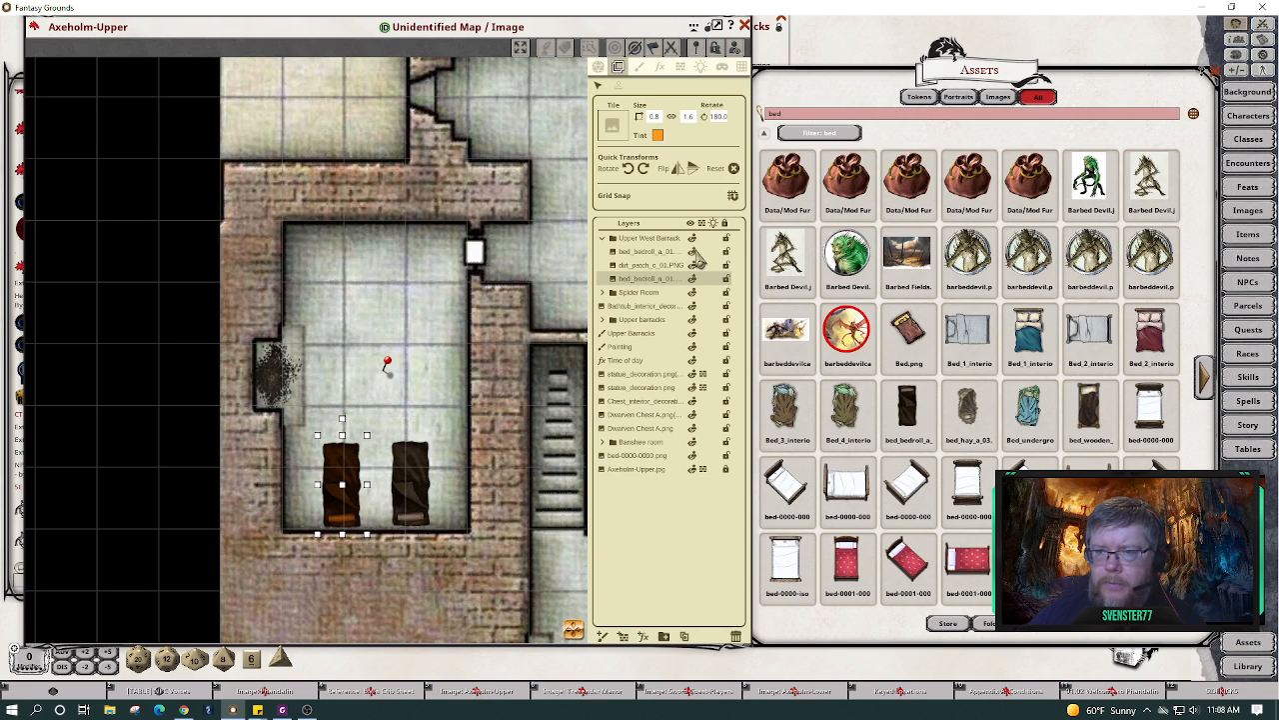
{"action": "left_click", "coordinate": [693, 170]}
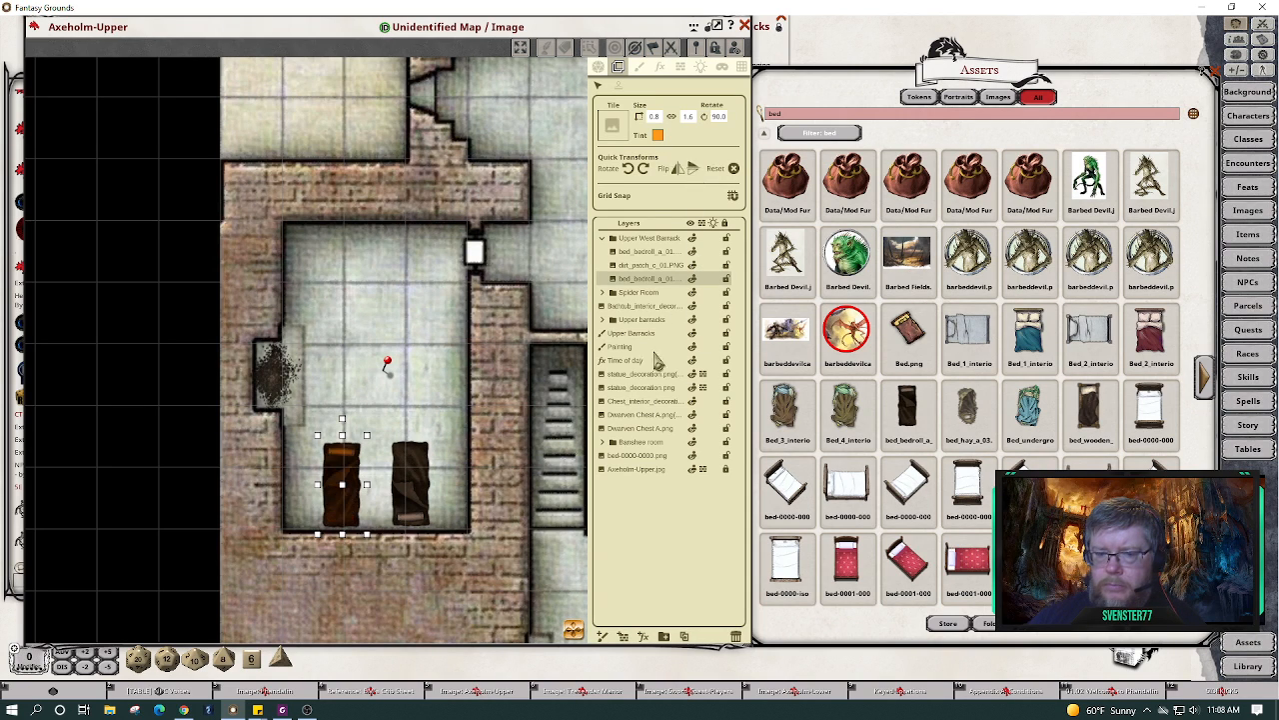
{"action": "left_click", "coordinate": [489, 507]}
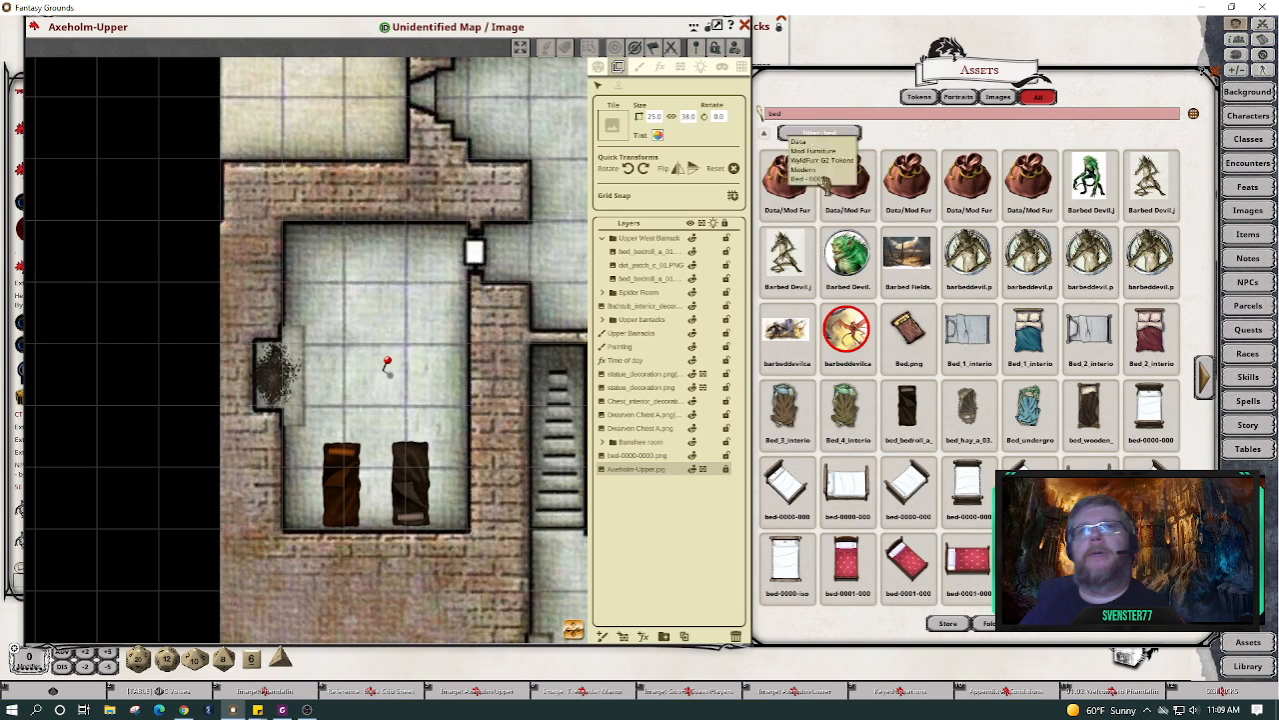
Search the assets for "table" and place the small square table with a candle as a token in the northern part of the room.
{"action": "left_click", "coordinate": [815, 115]}
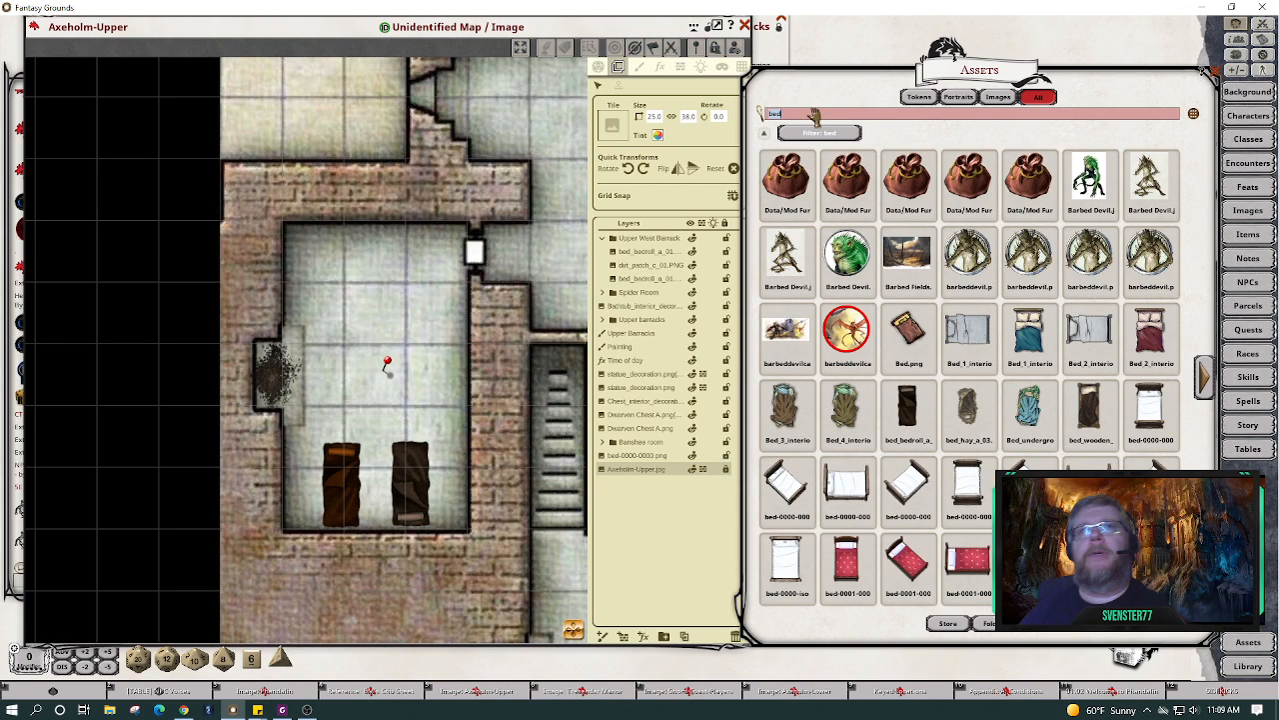
{"action": "type", "text": "table"}
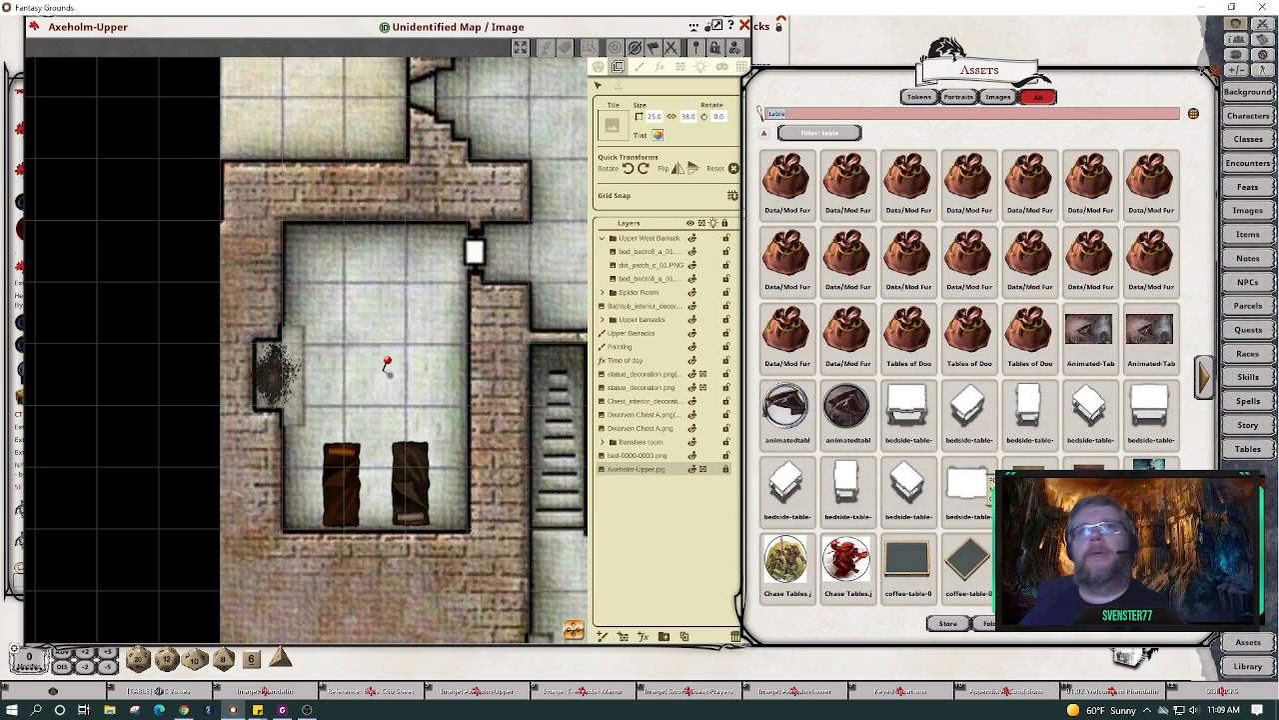
{"action": "left_click_drag", "start_coordinate": [1030, 478], "coordinate": [375, 285]}
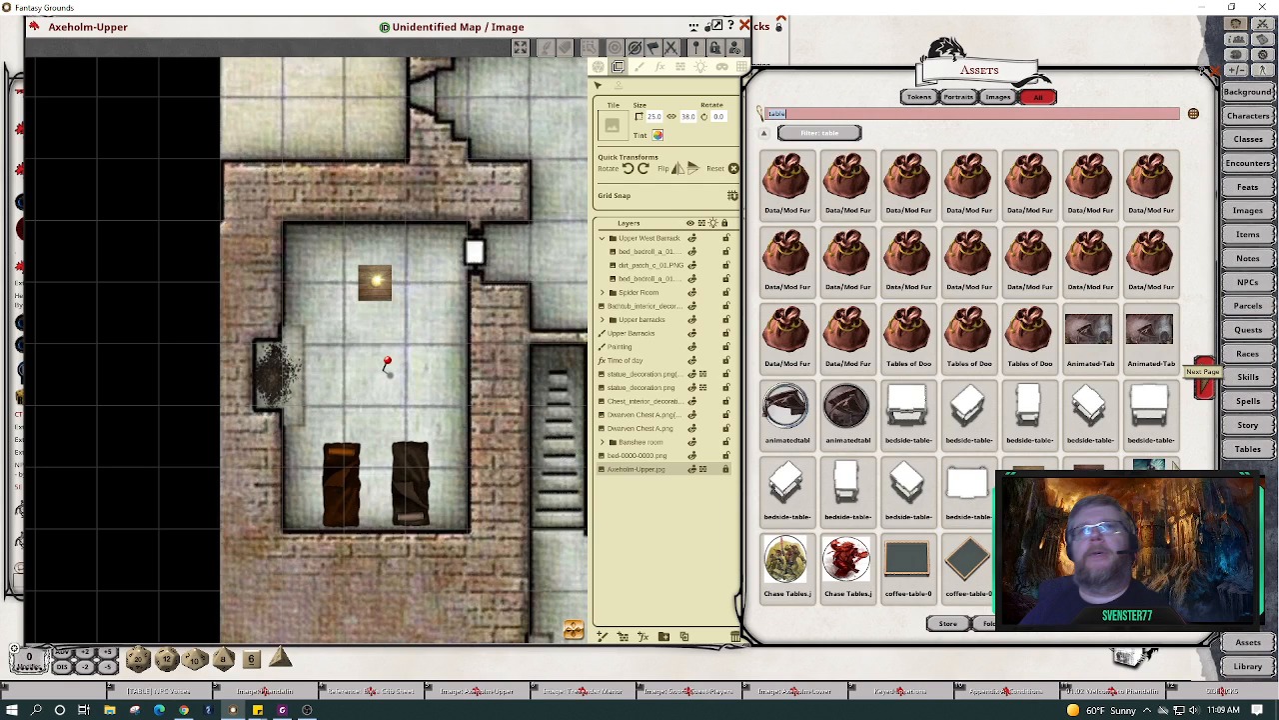
Browse the table assets and place oval-table-0004.png south of the room's centre and a small rectangular table in the northwest corner.
{"action": "left_click", "coordinate": [1205, 386]}
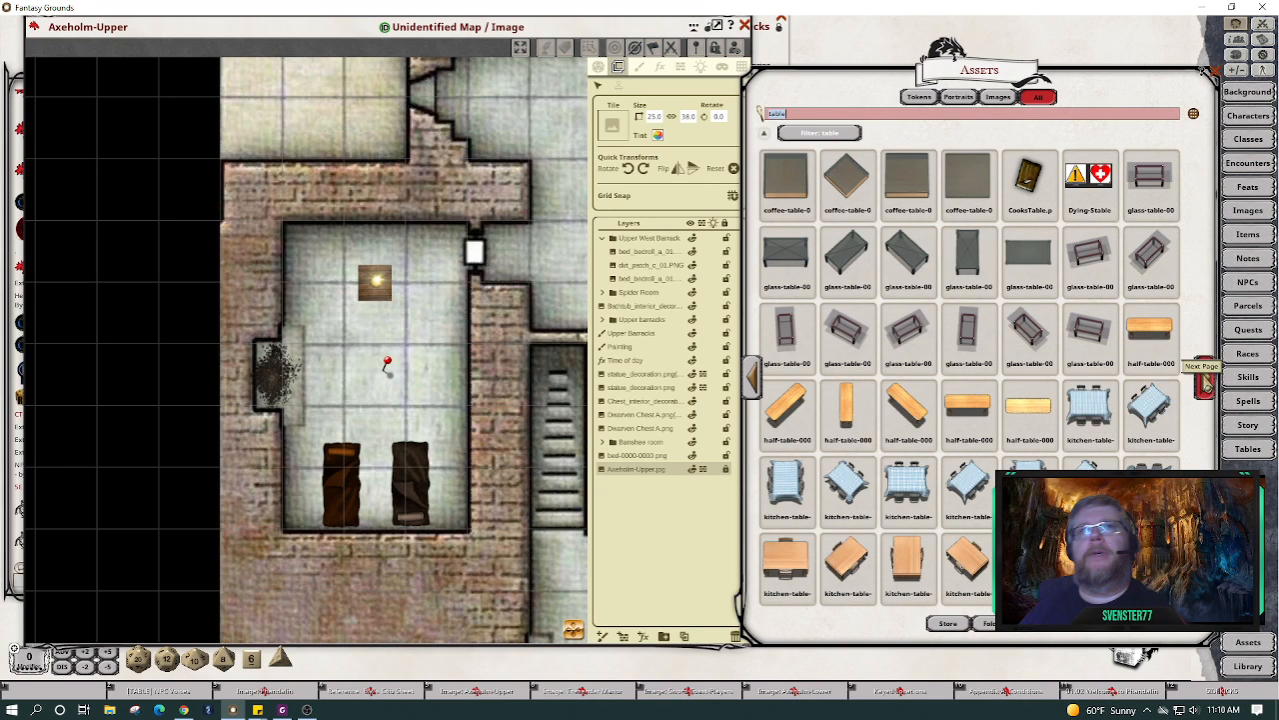
{"action": "left_click", "coordinate": [1207, 383]}
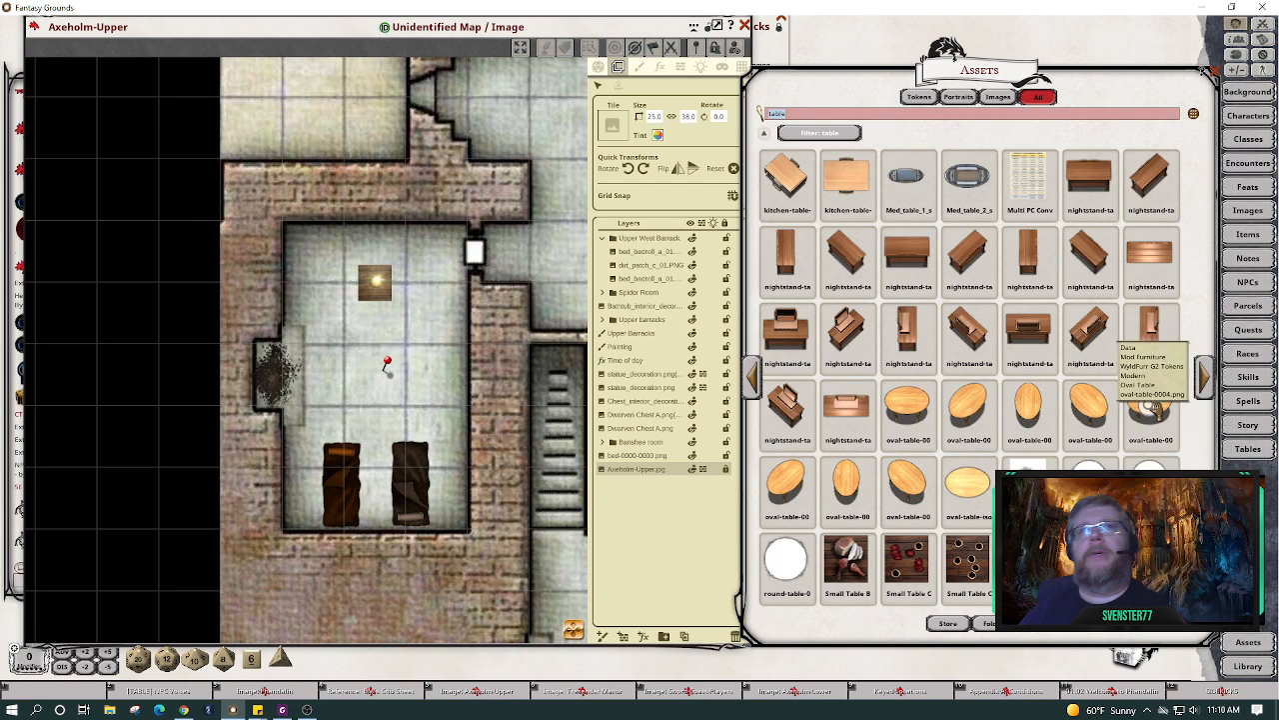
{"action": "left_click_drag", "start_coordinate": [1149, 405], "coordinate": [374, 404]}
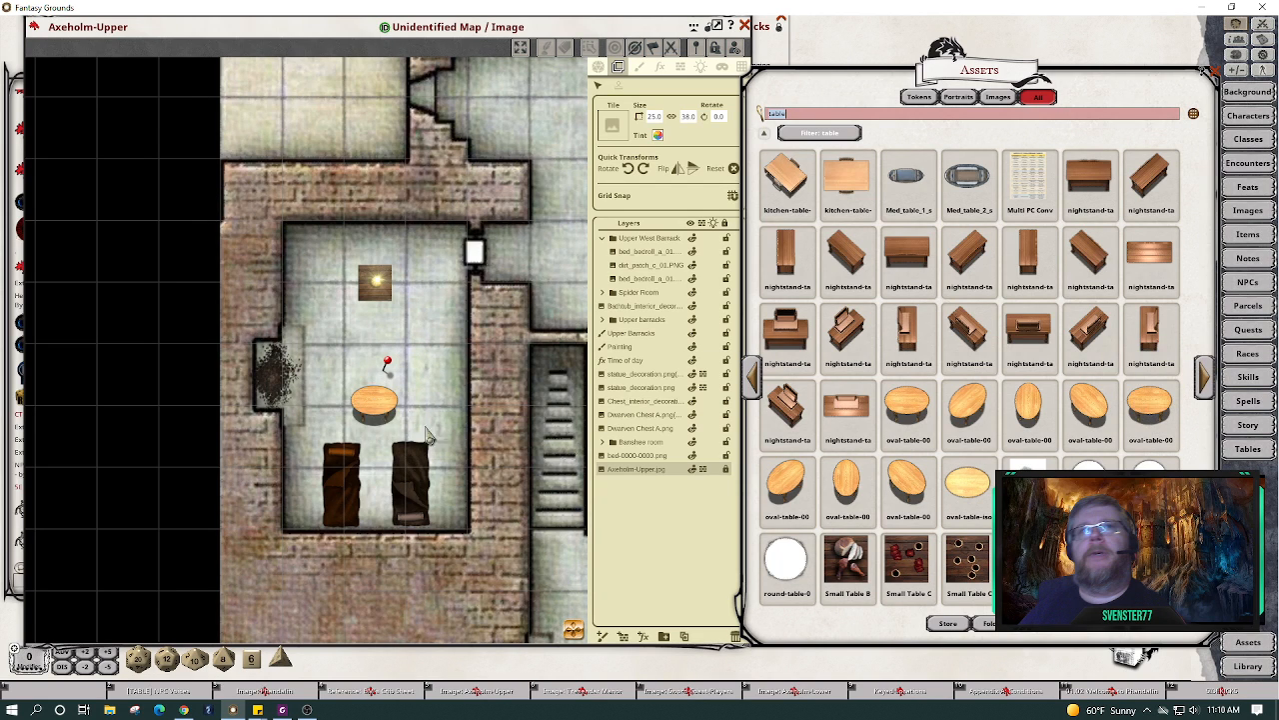
{"action": "left_click", "coordinate": [1210, 392]}
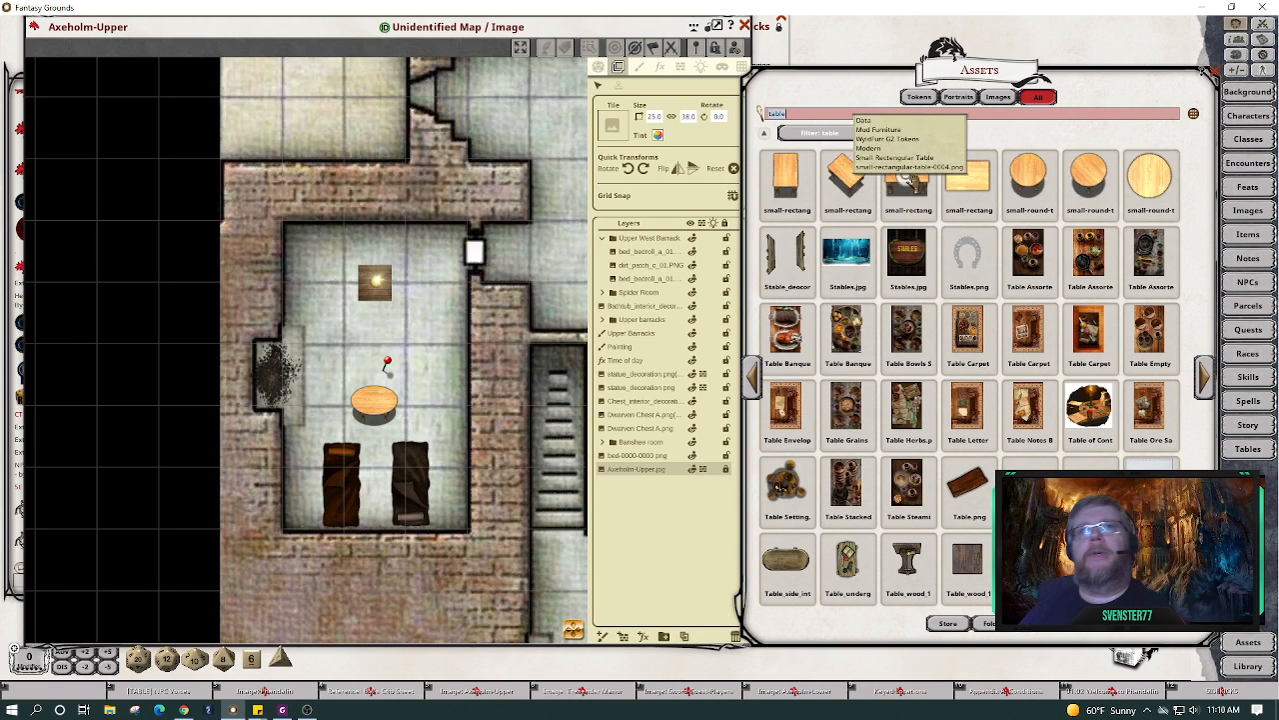
{"action": "left_click_drag", "start_coordinate": [433, 242], "coordinate": [313, 250]}
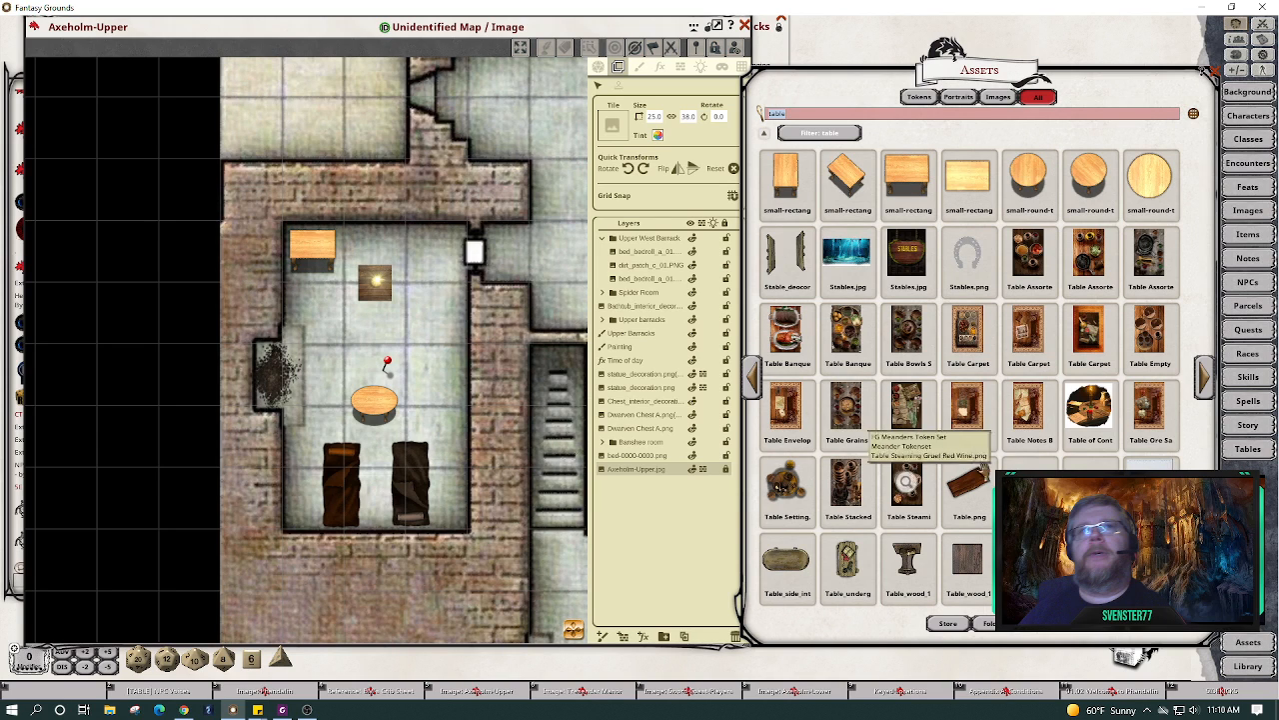
Browse to the last table assets and add TableAndChair.png as a map layer in the northeast part of the room.
{"action": "left_click", "coordinate": [1206, 382]}
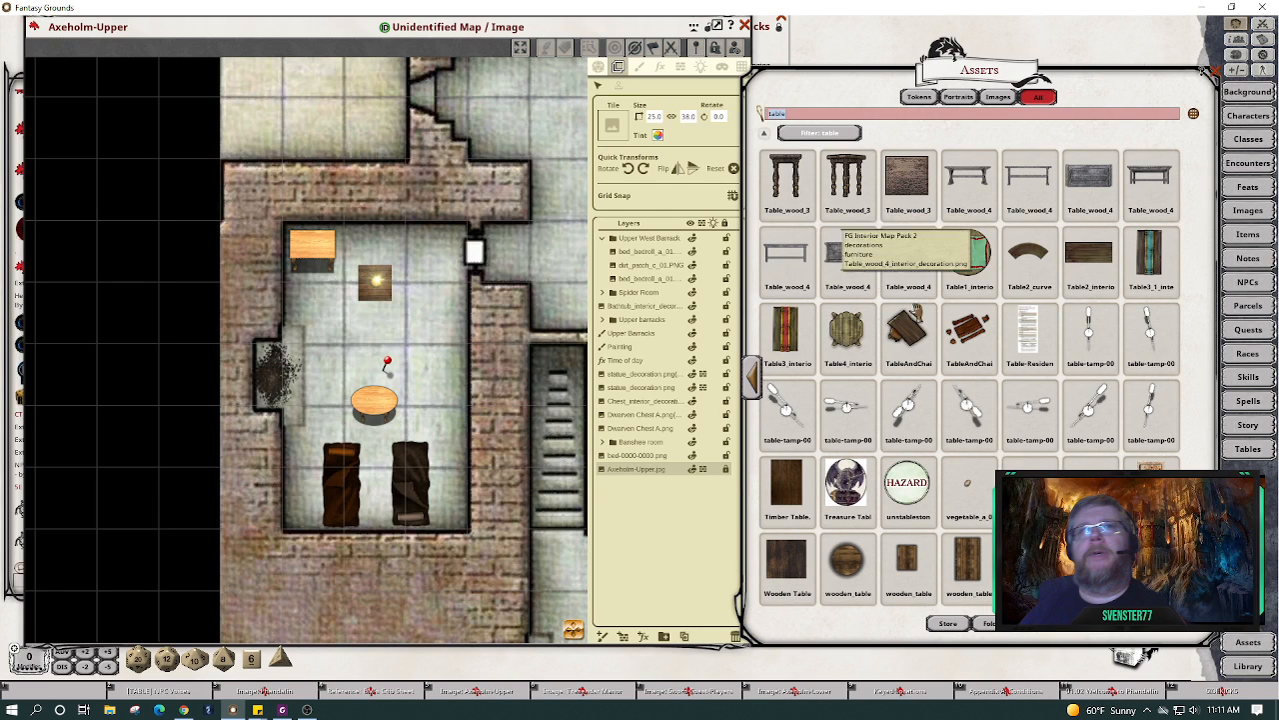
{"action": "left_click_drag", "start_coordinate": [423, 273], "coordinate": [424, 276]}
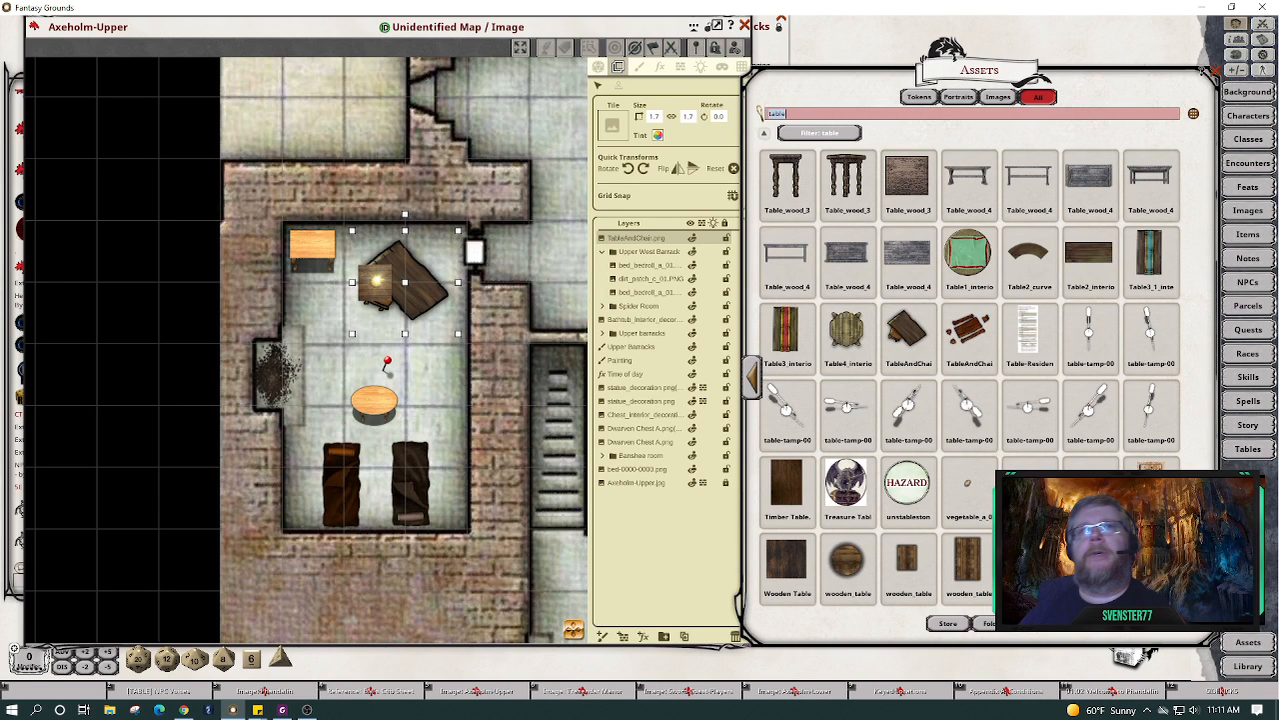
{"action": "left_click", "coordinate": [381, 408]}
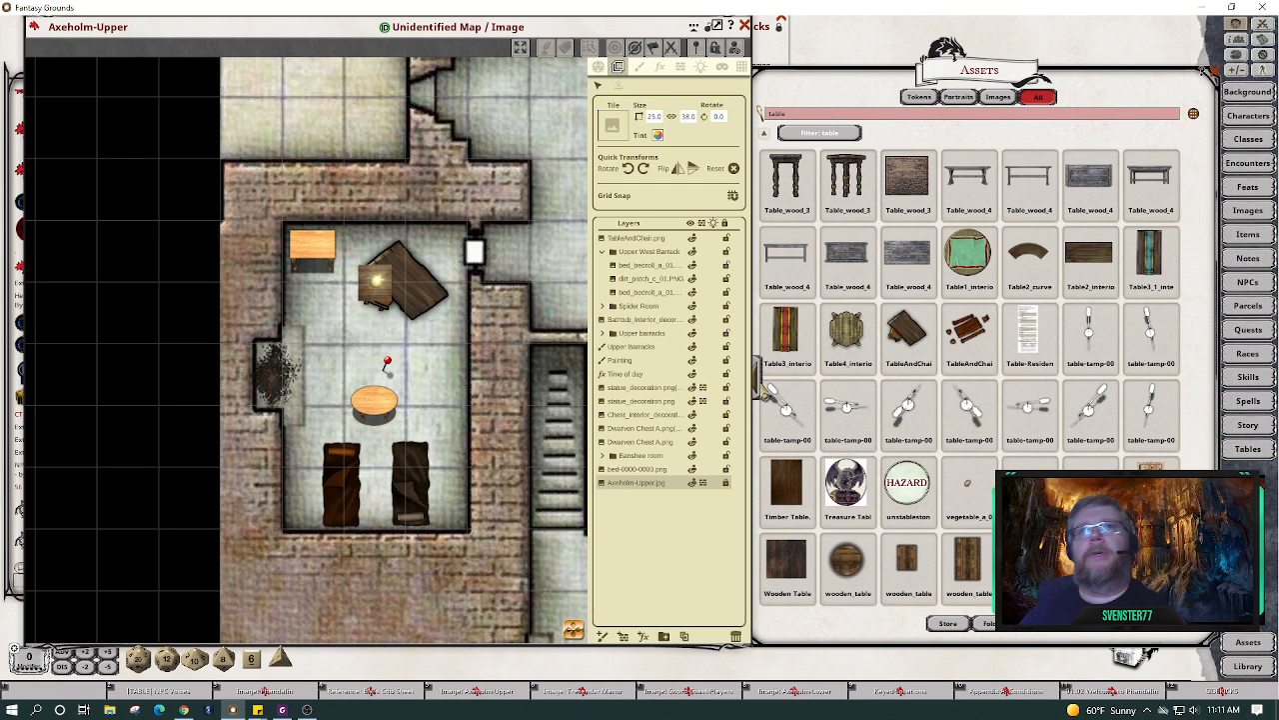
Delete the oval table token south of the room's centre and the small rectangular table token in the northwest corner.
{"action": "left_click_drag", "start_coordinate": [766, 390], "coordinate": [782, 390]}
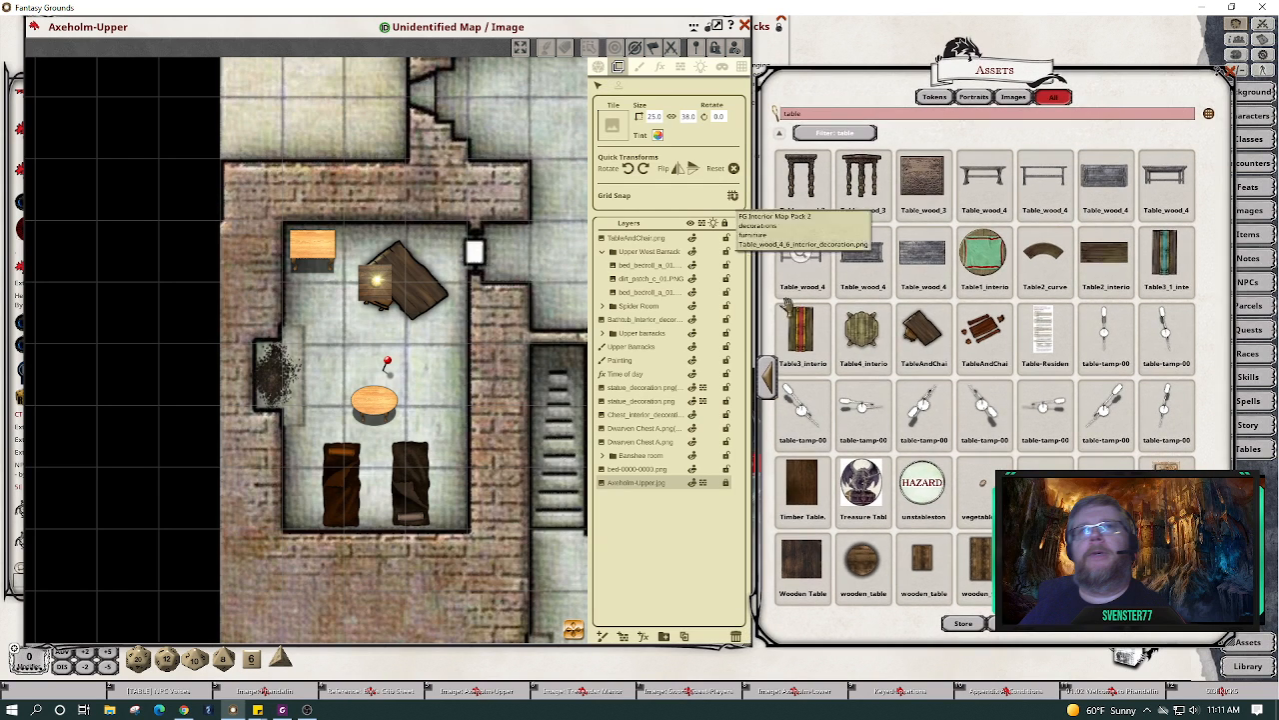
{"action": "left_click", "coordinate": [766, 376]}
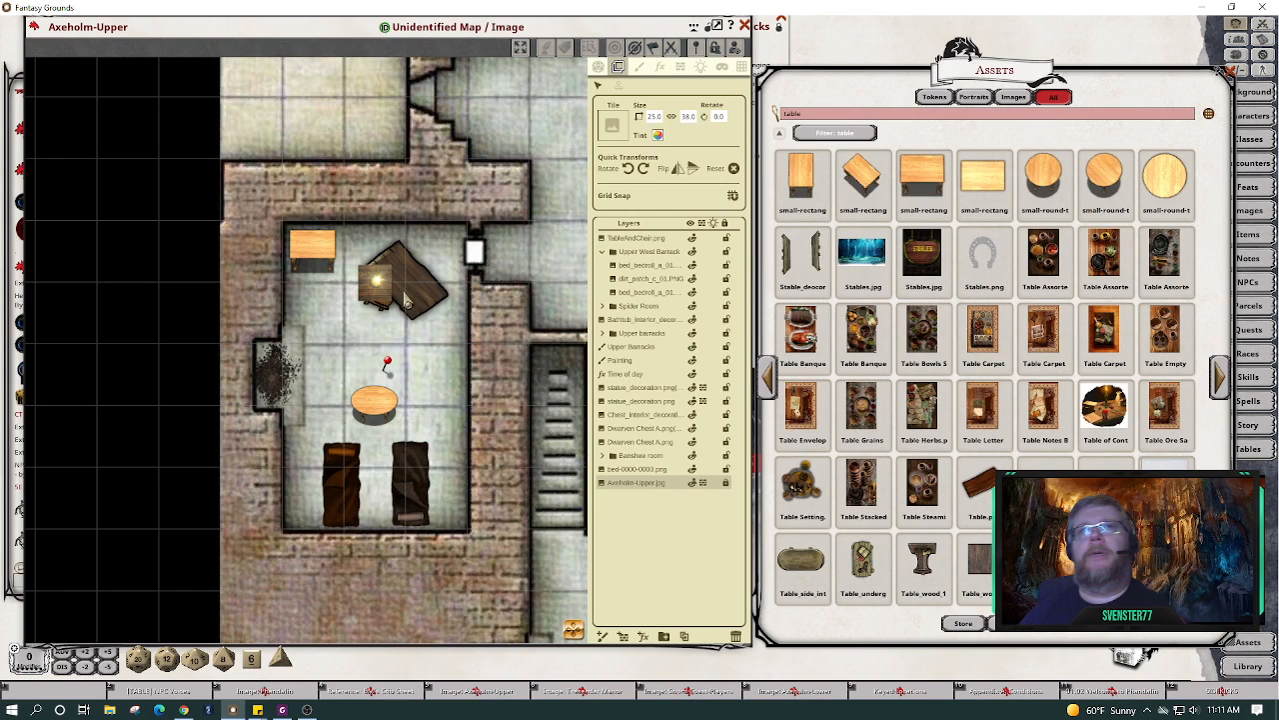
{"action": "left_click", "coordinate": [407, 301]}
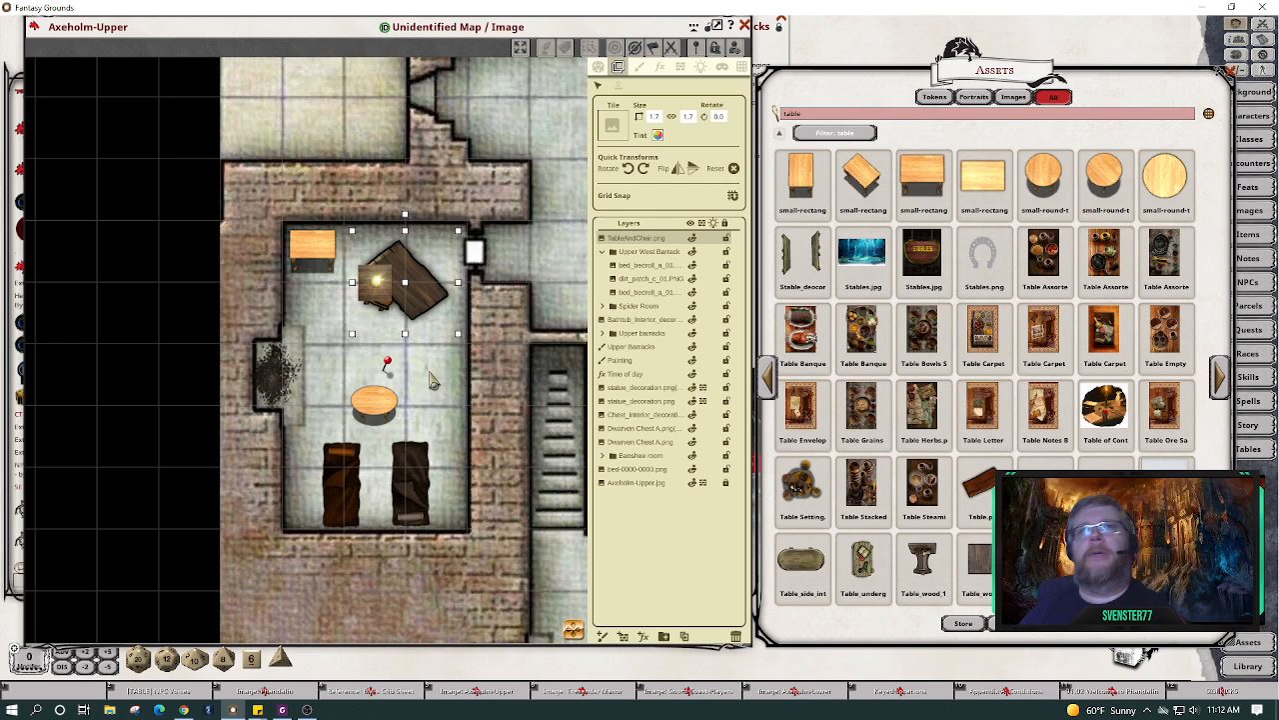
{"action": "left_click", "coordinate": [598, 66]}
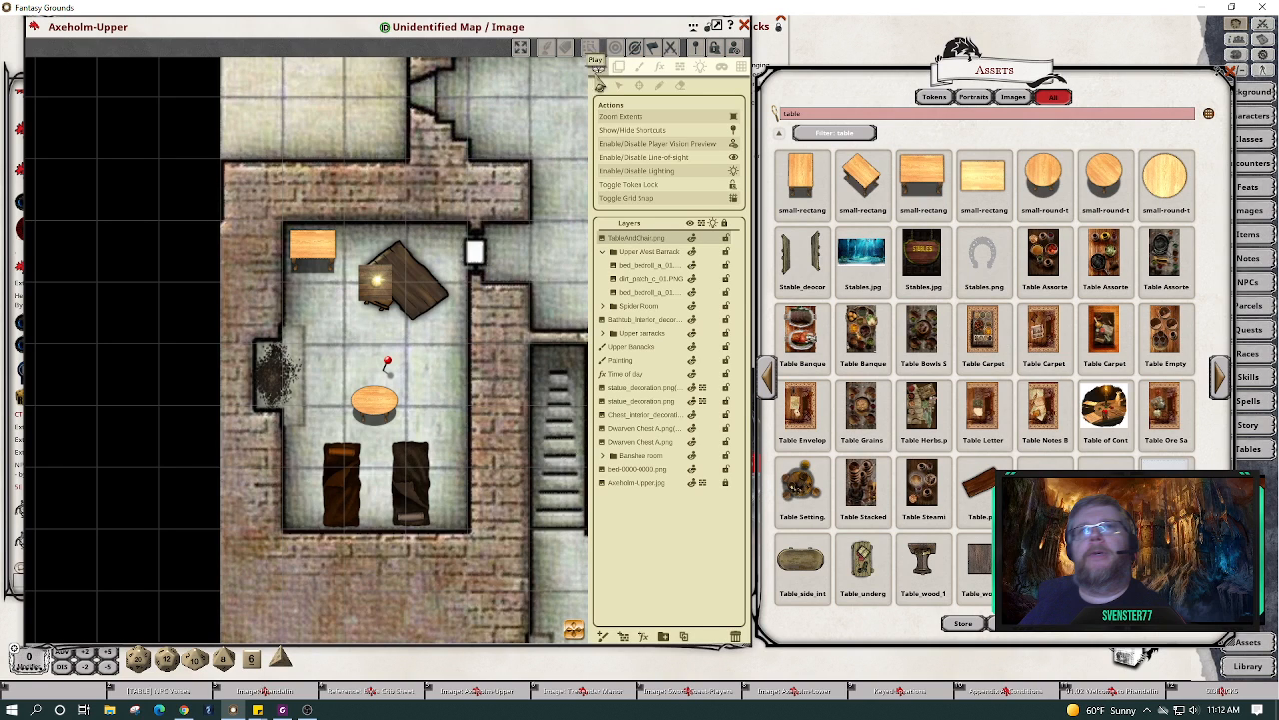
{"action": "left_click", "coordinate": [378, 403]}
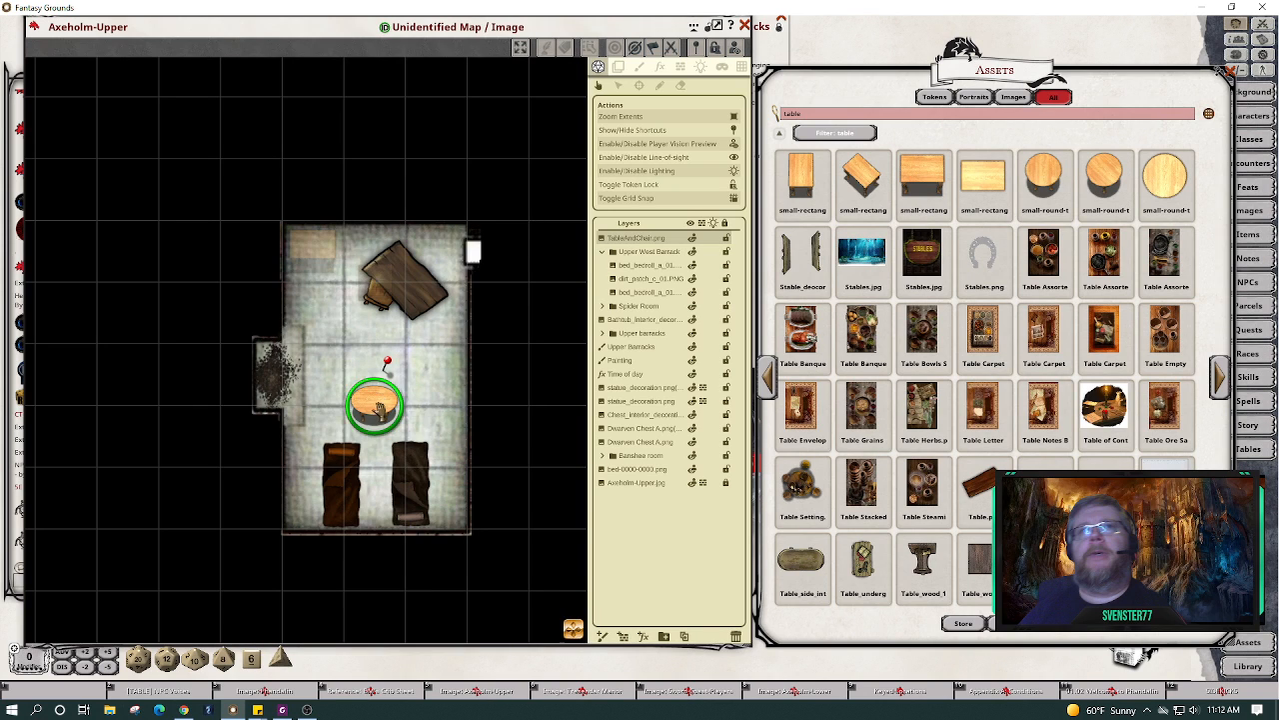
{"action": "right_click", "coordinate": [378, 402]}
{"action": "left_click", "coordinate": [377, 358]}
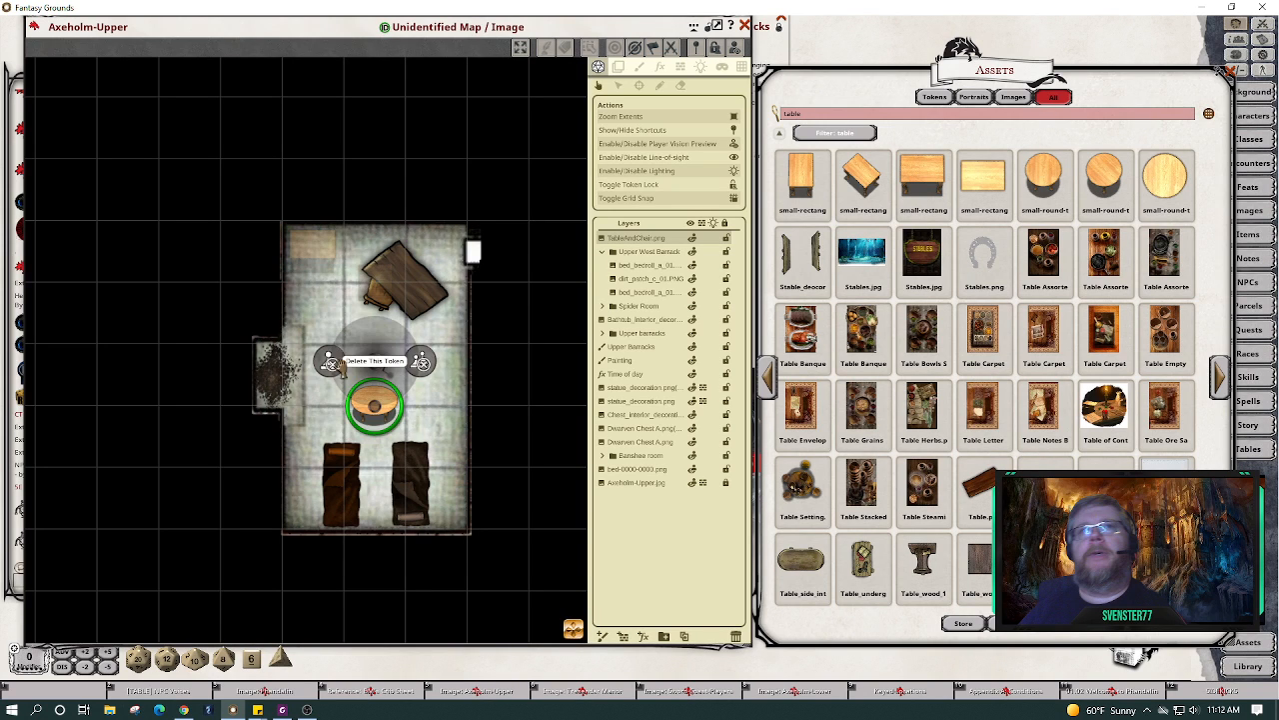
{"action": "left_click", "coordinate": [337, 364]}
{"action": "right_click", "coordinate": [318, 258]}
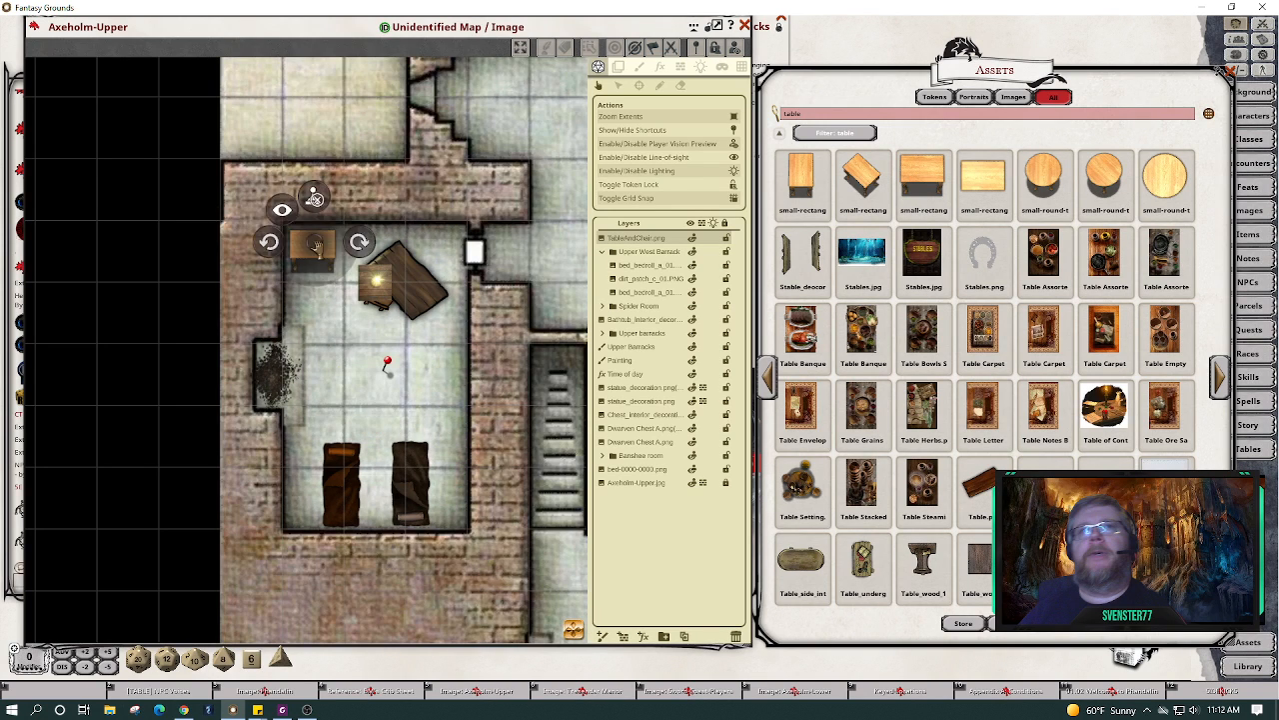
{"action": "left_click", "coordinate": [318, 206]}
{"action": "left_click", "coordinate": [269, 198]}
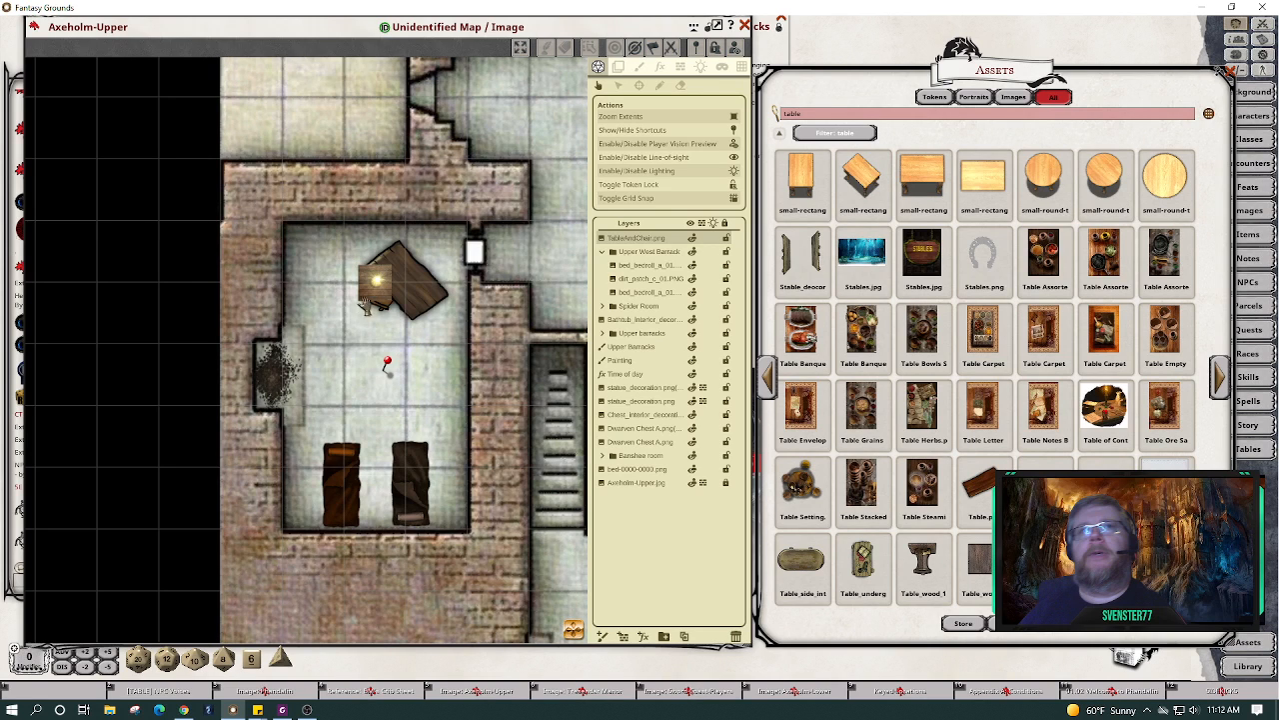
Delete the square candle table token overlapping the table and chair in the northern part of the room.
{"action": "right_click", "coordinate": [379, 288]}
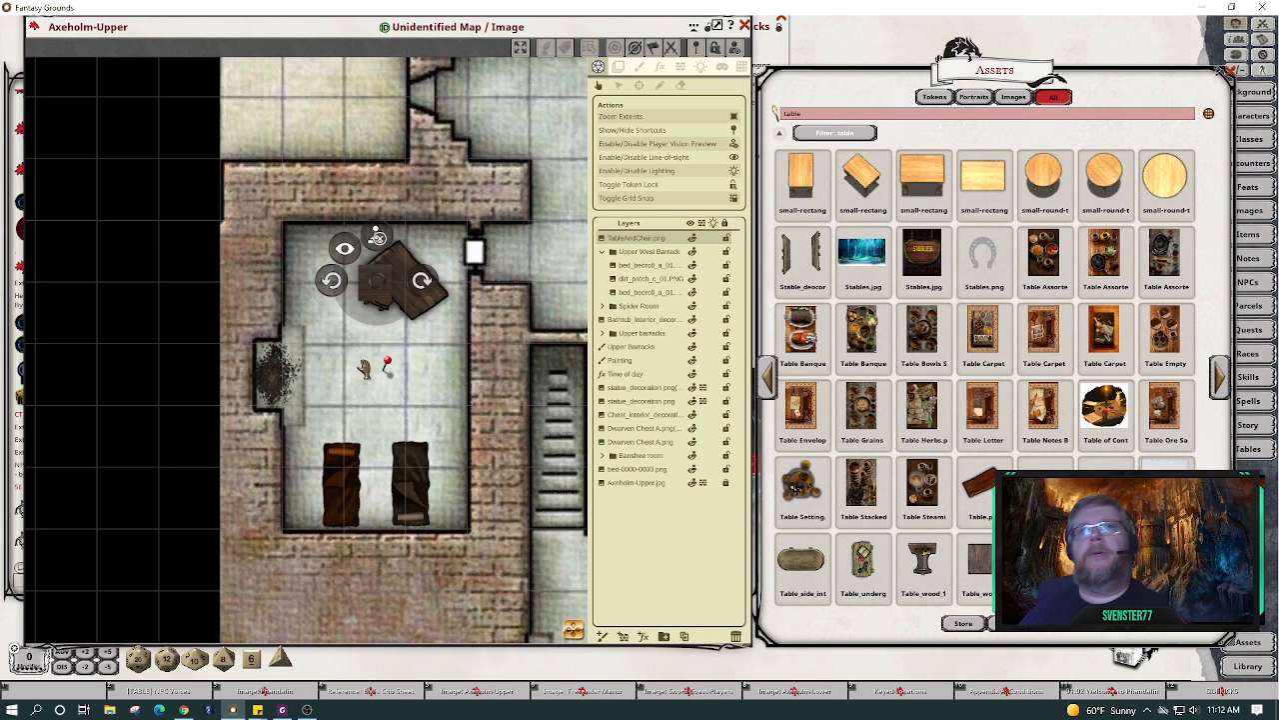
{"action": "left_click", "coordinate": [376, 287]}
{"action": "right_click", "coordinate": [376, 284]}
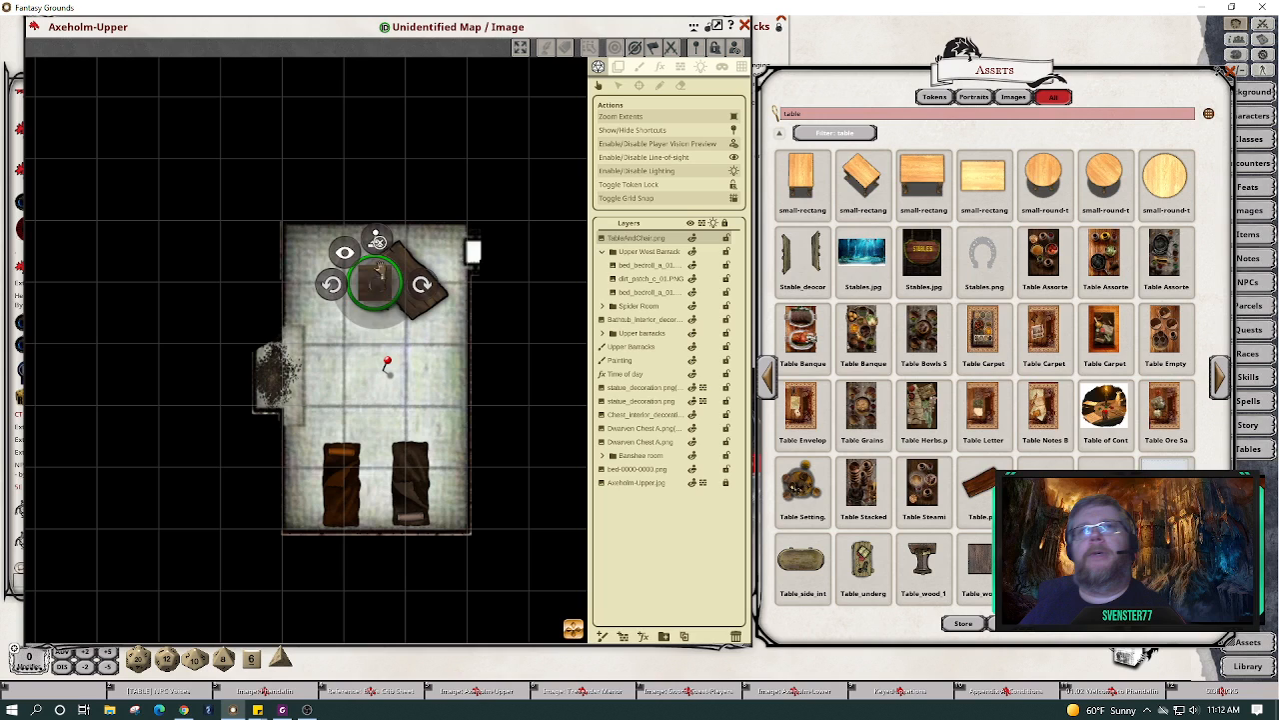
{"action": "left_click", "coordinate": [376, 238]}
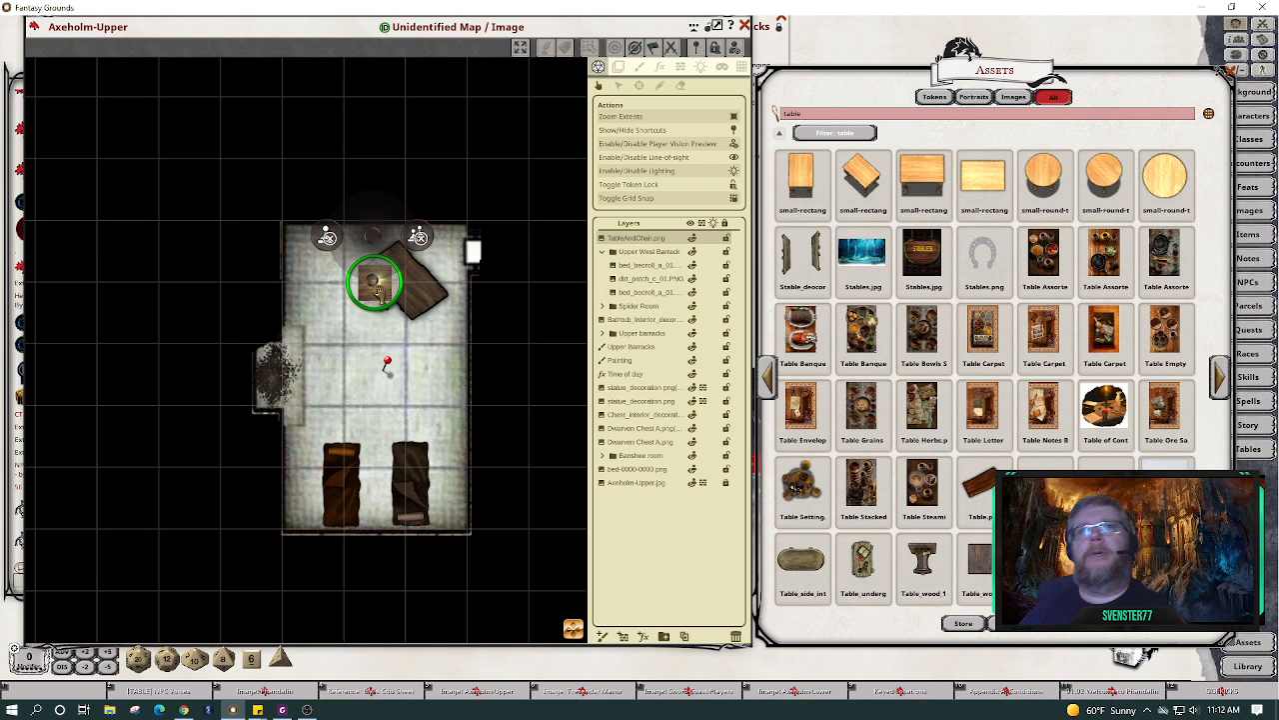
{"action": "right_click", "coordinate": [376, 284]}
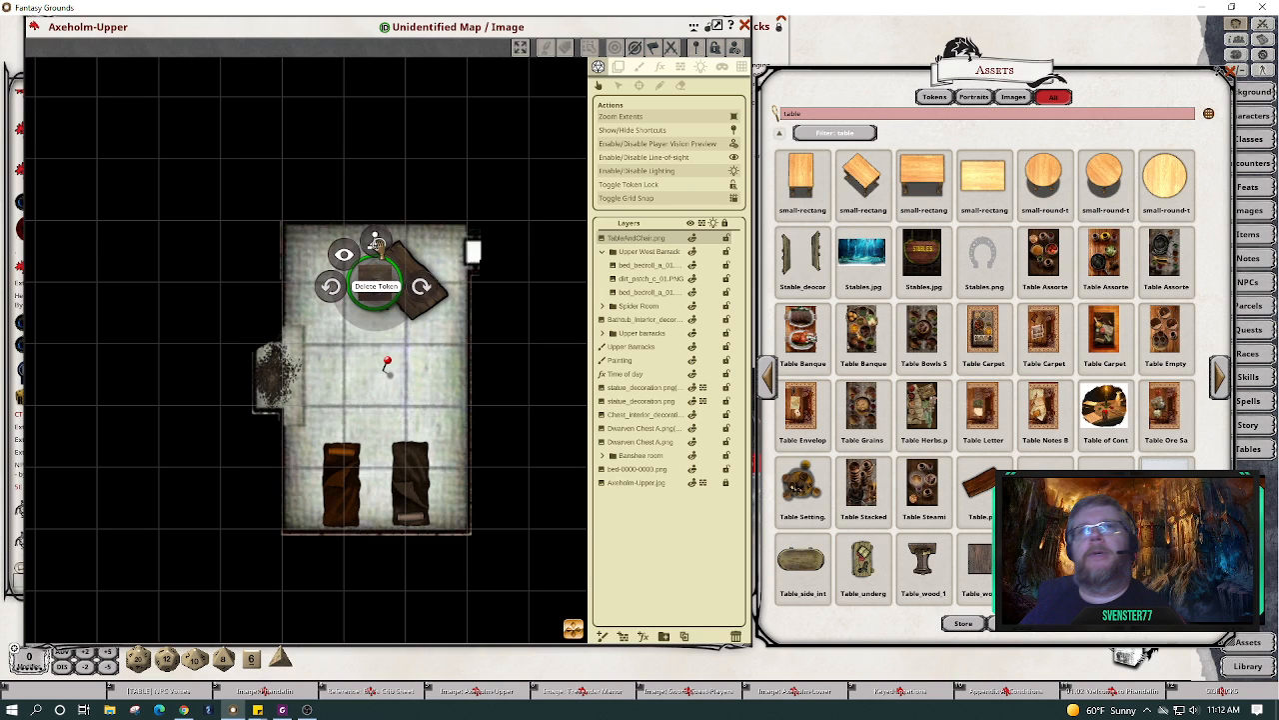
{"action": "left_click", "coordinate": [333, 256]}
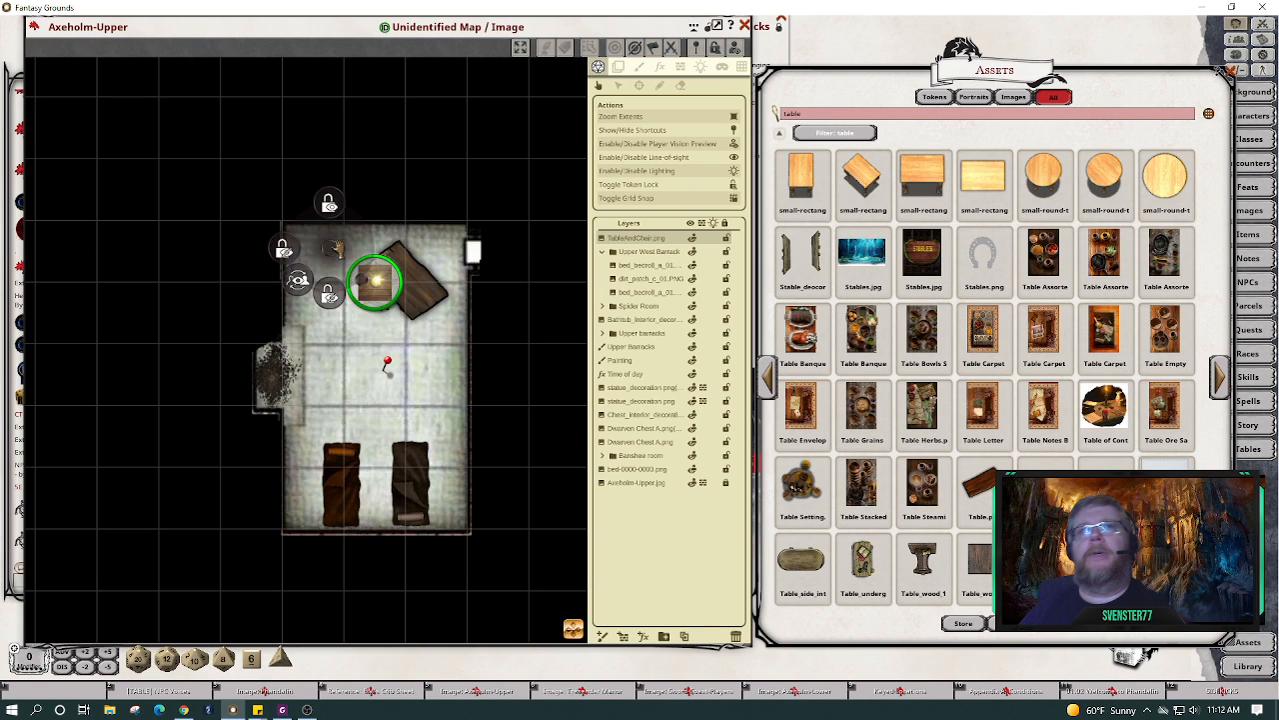
{"action": "right_click", "coordinate": [378, 288]}
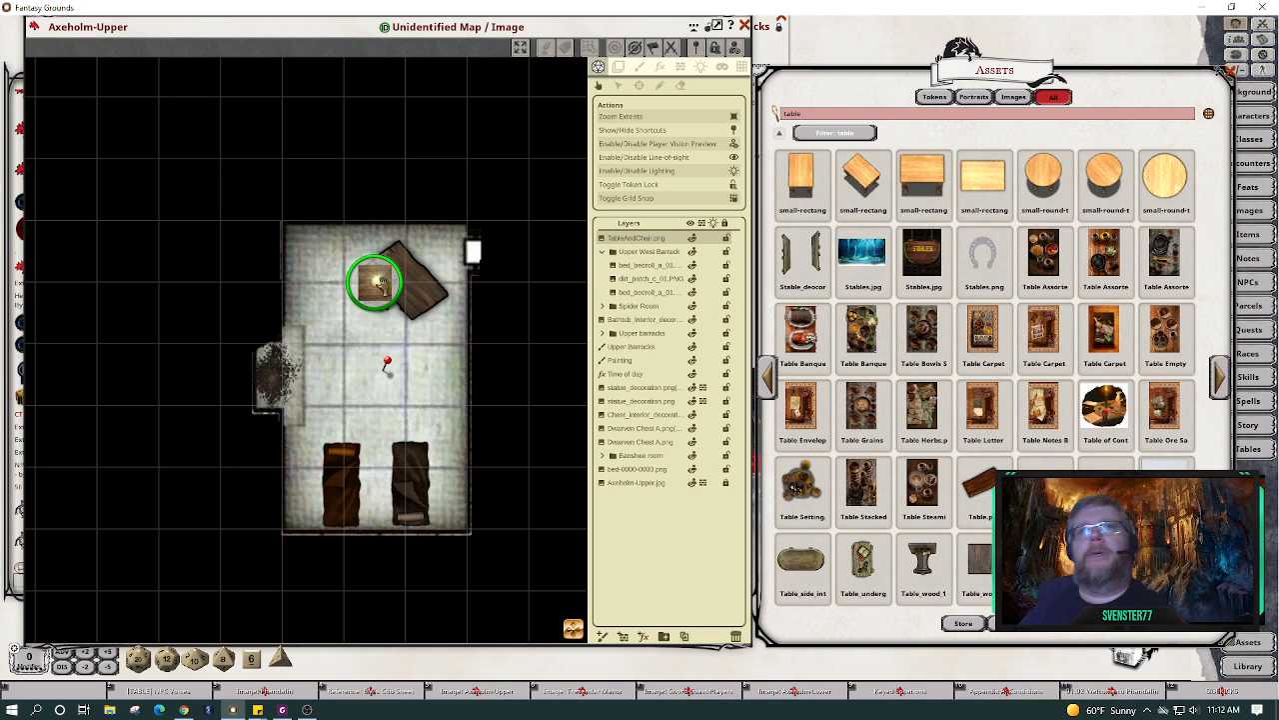
{"action": "left_click", "coordinate": [381, 236]}
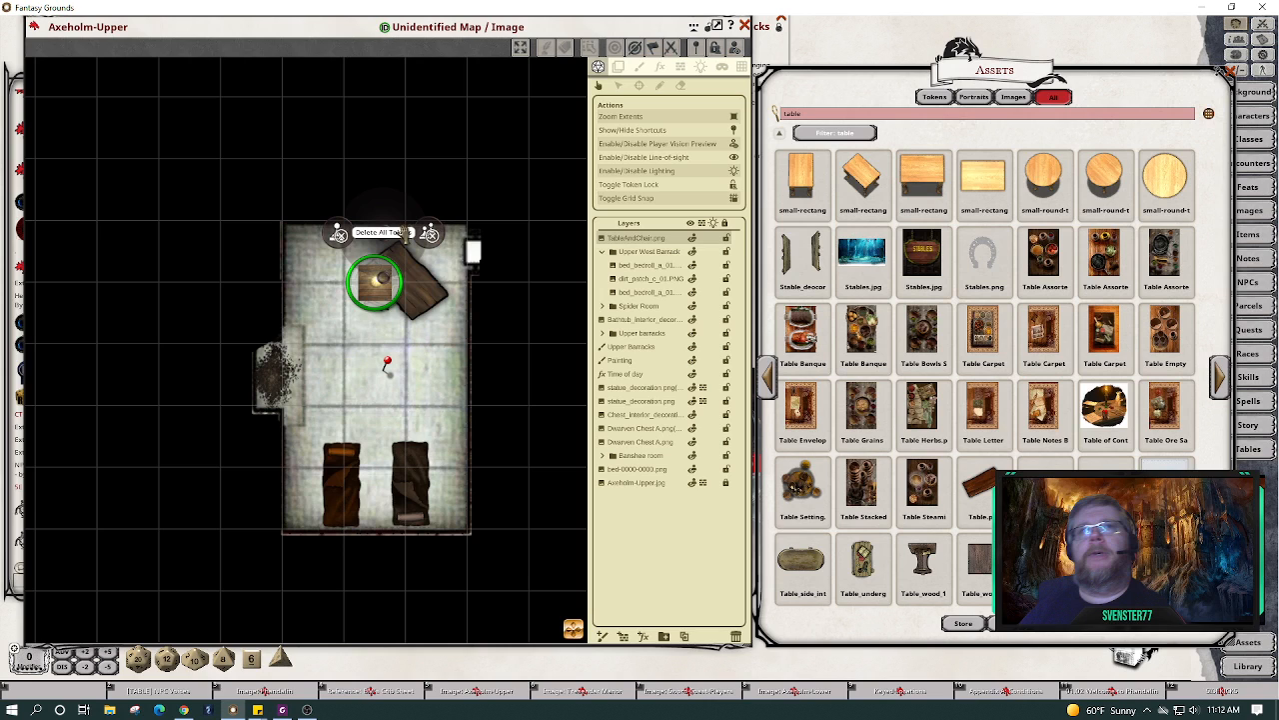
{"action": "left_click", "coordinate": [338, 234]}
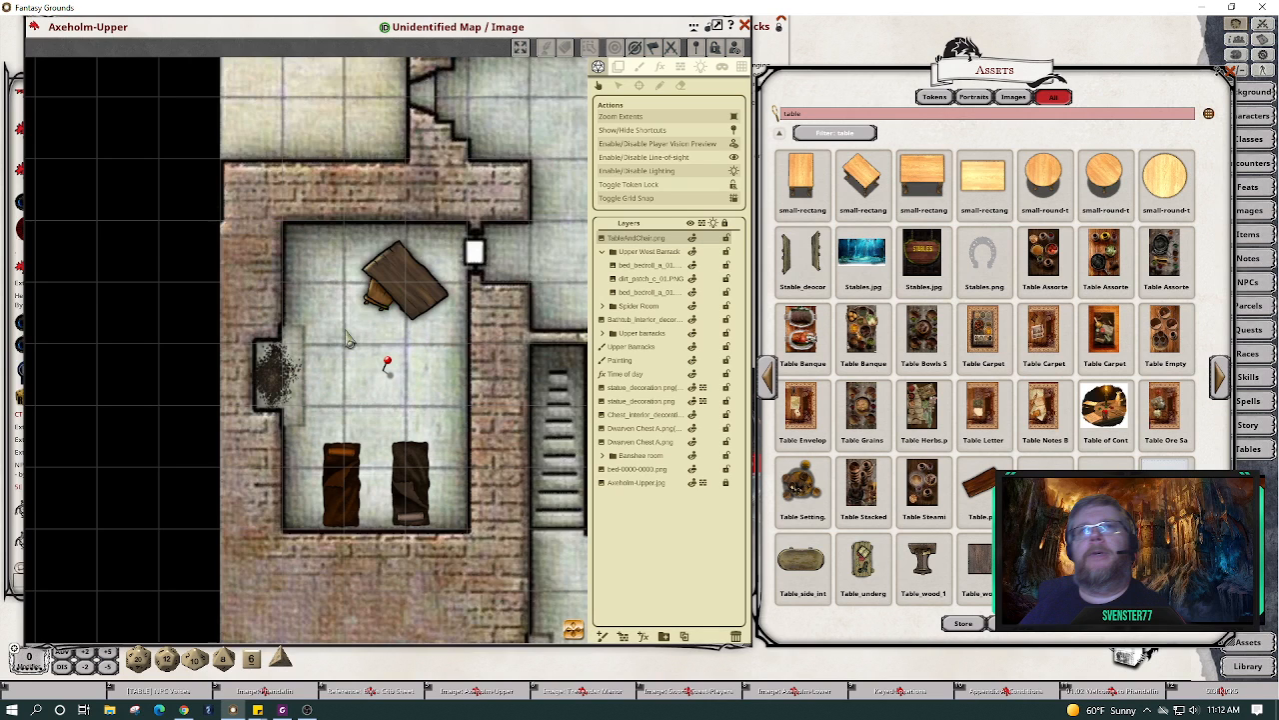
Rotate TableAndChair.png 90 degrees so its chair faces southeast, and move it into the room's northwest corner.
{"action": "left_click", "coordinate": [618, 66]}
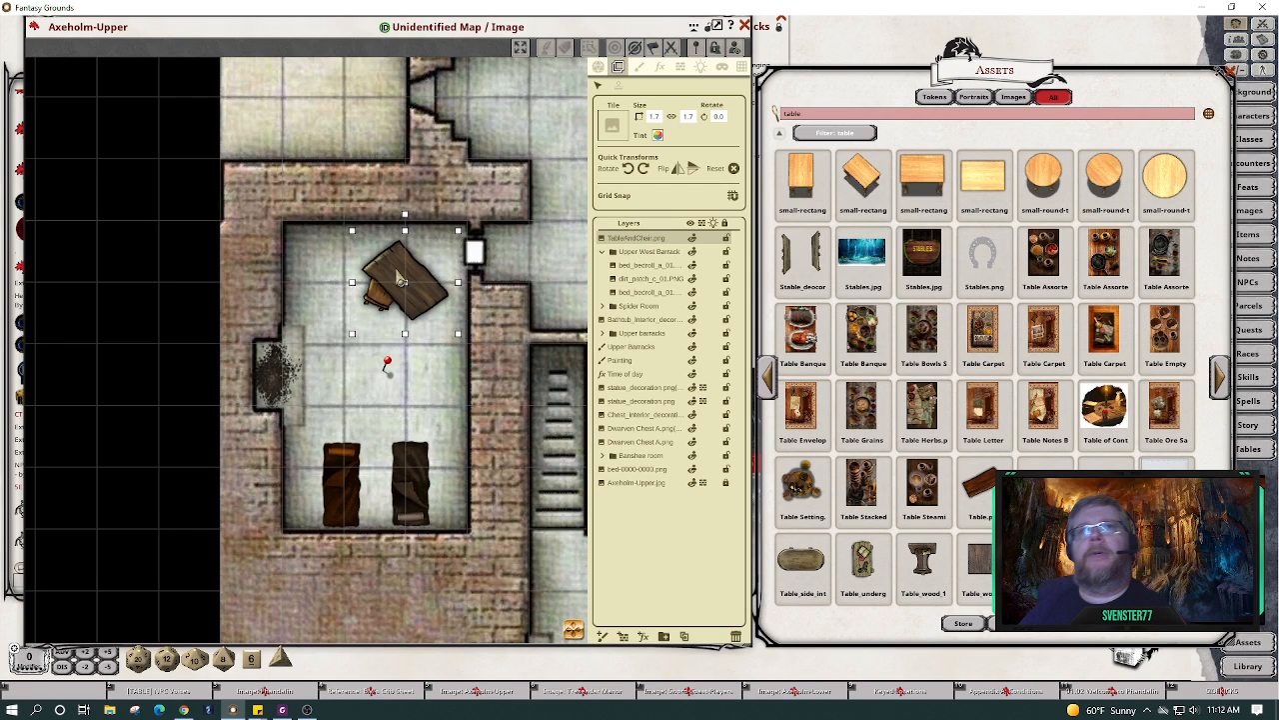
{"action": "left_click", "coordinate": [682, 171]}
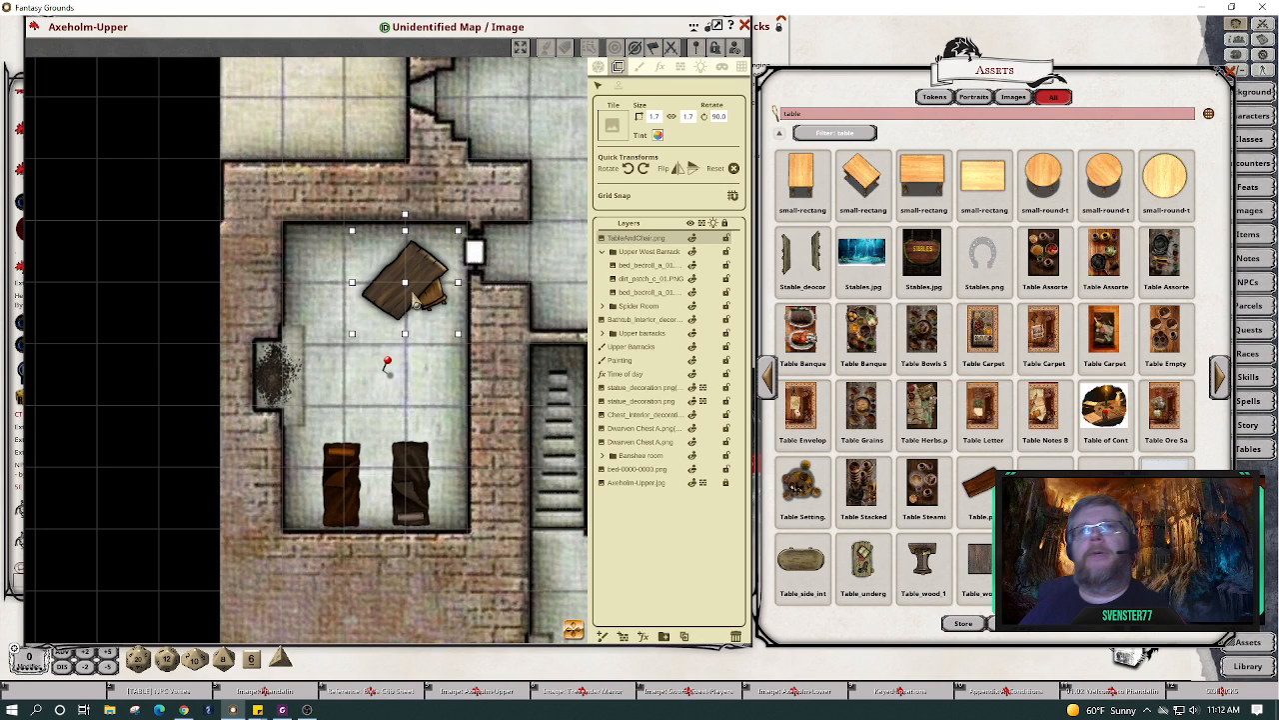
{"action": "left_click_drag", "start_coordinate": [417, 304], "coordinate": [339, 288]}
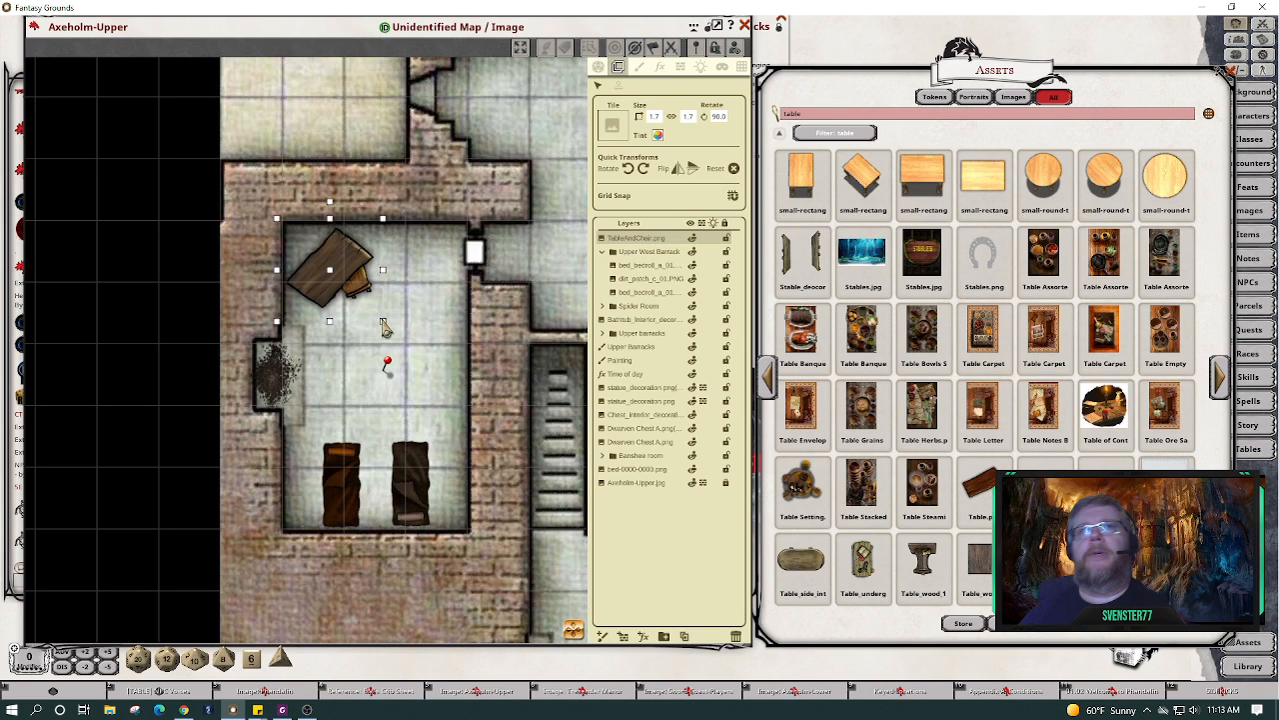
Resize the table and chair to about 1.2 by 2.0 and shift them against the west wall.
{"action": "left_click_drag", "start_coordinate": [383, 327], "coordinate": [366, 319]}
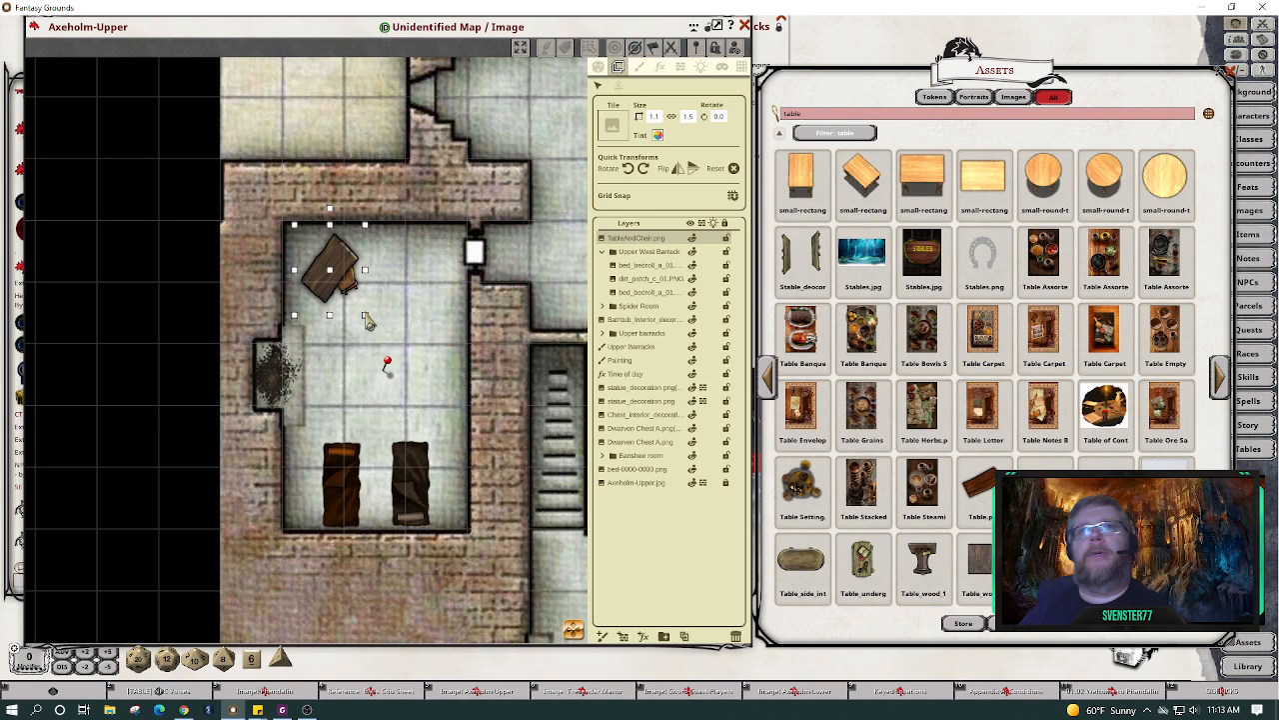
{"action": "left_click_drag", "start_coordinate": [365, 226], "coordinate": [367, 220]}
{"action": "left_click", "coordinate": [337, 268]}
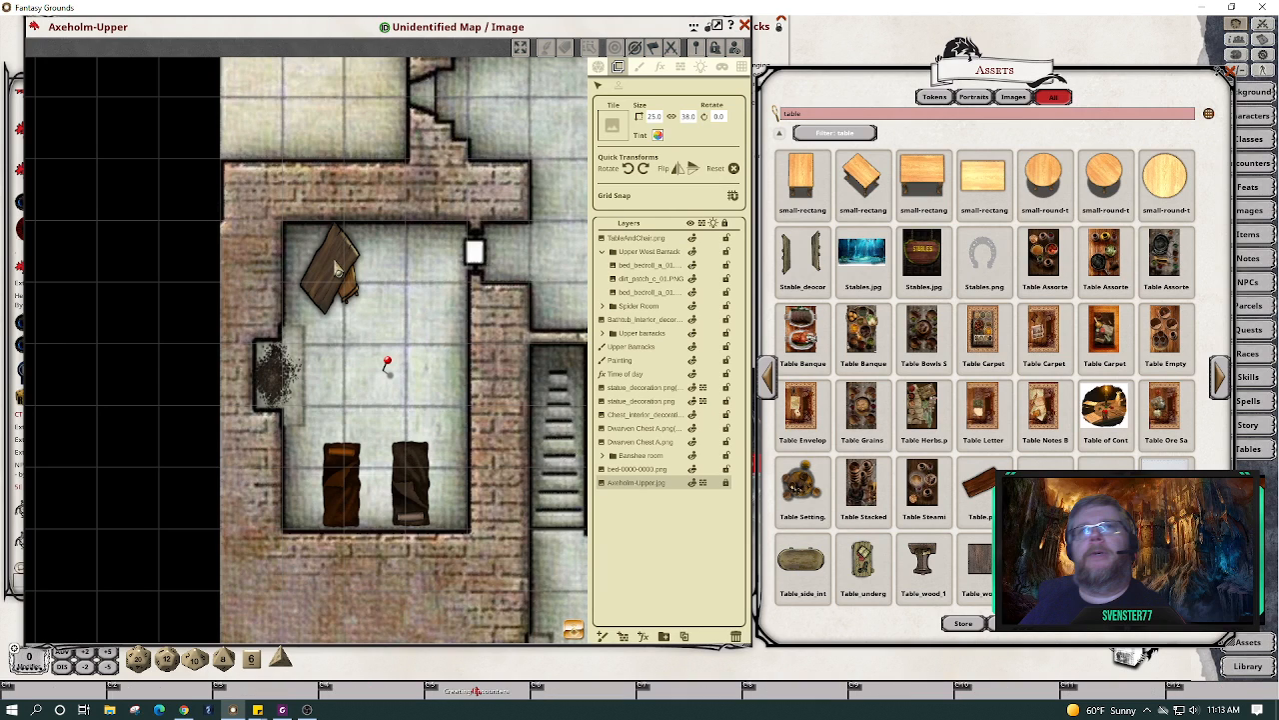
{"action": "left_click", "coordinate": [344, 276]}
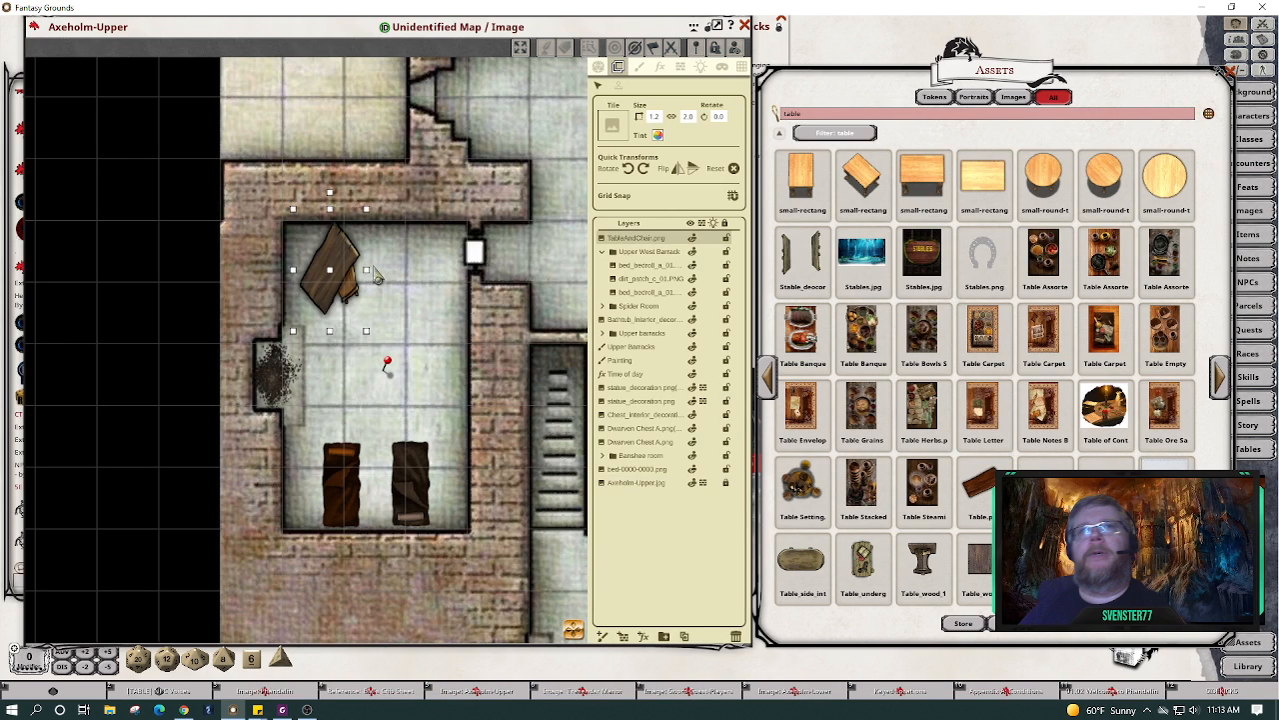
{"action": "left_click_drag", "start_coordinate": [340, 278], "coordinate": [327, 281]}
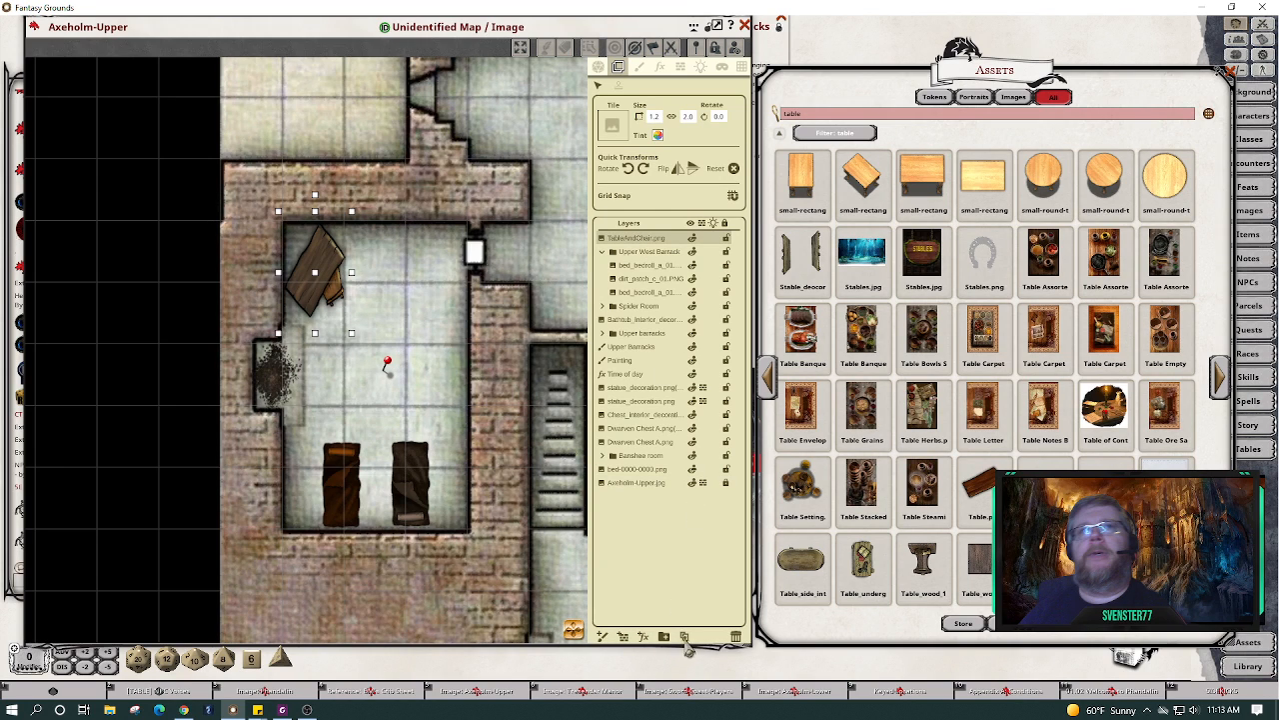
Move the TableAndChair.png layer into the Upper West Barrack folder and duplicate it.
{"action": "left_click_drag", "start_coordinate": [645, 240], "coordinate": [645, 240]}
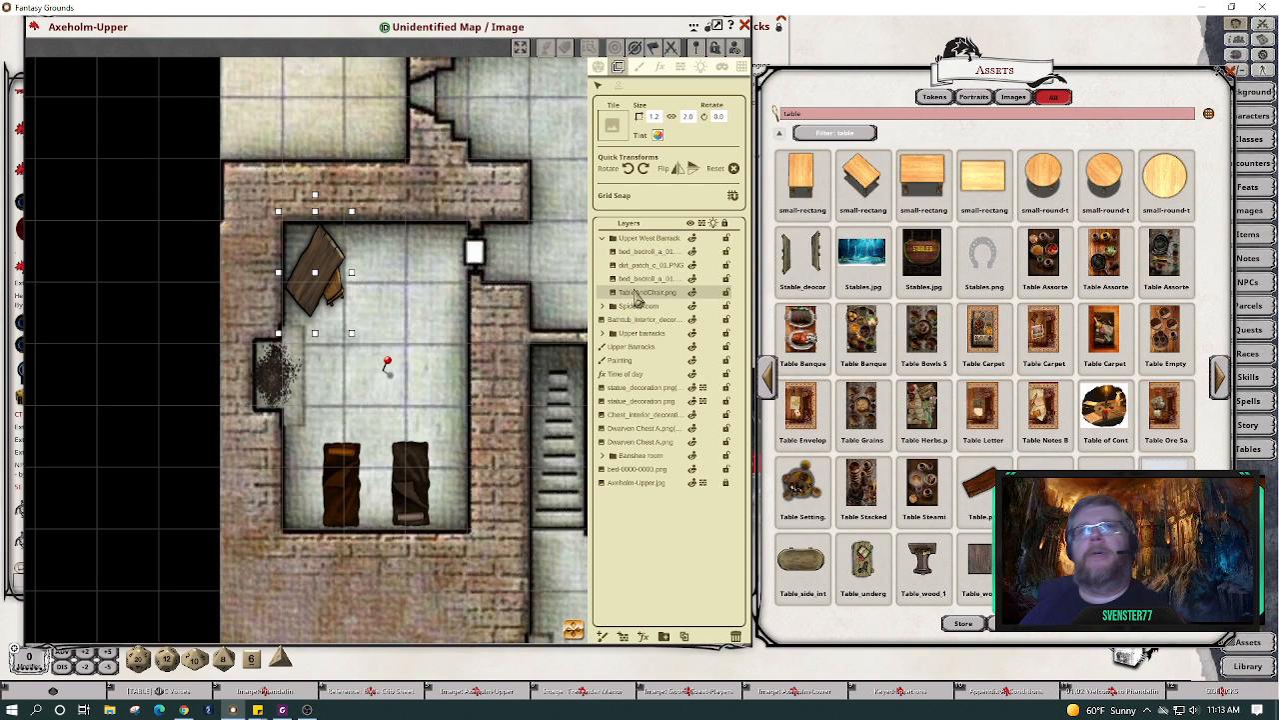
{"action": "left_click", "coordinate": [685, 637]}
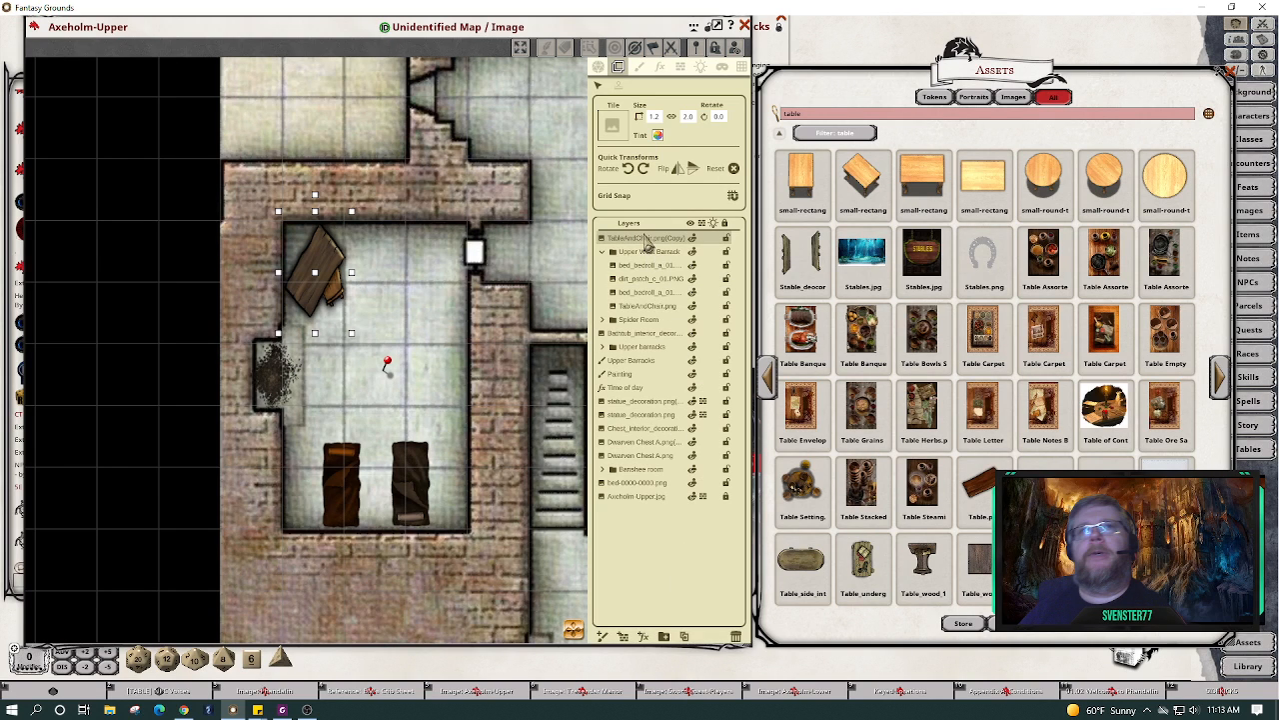
Tint the table copy a translucent dark blue with red 0, green 0, blue 66 and hex value 7E000042.
{"action": "left_click", "coordinate": [658, 134]}
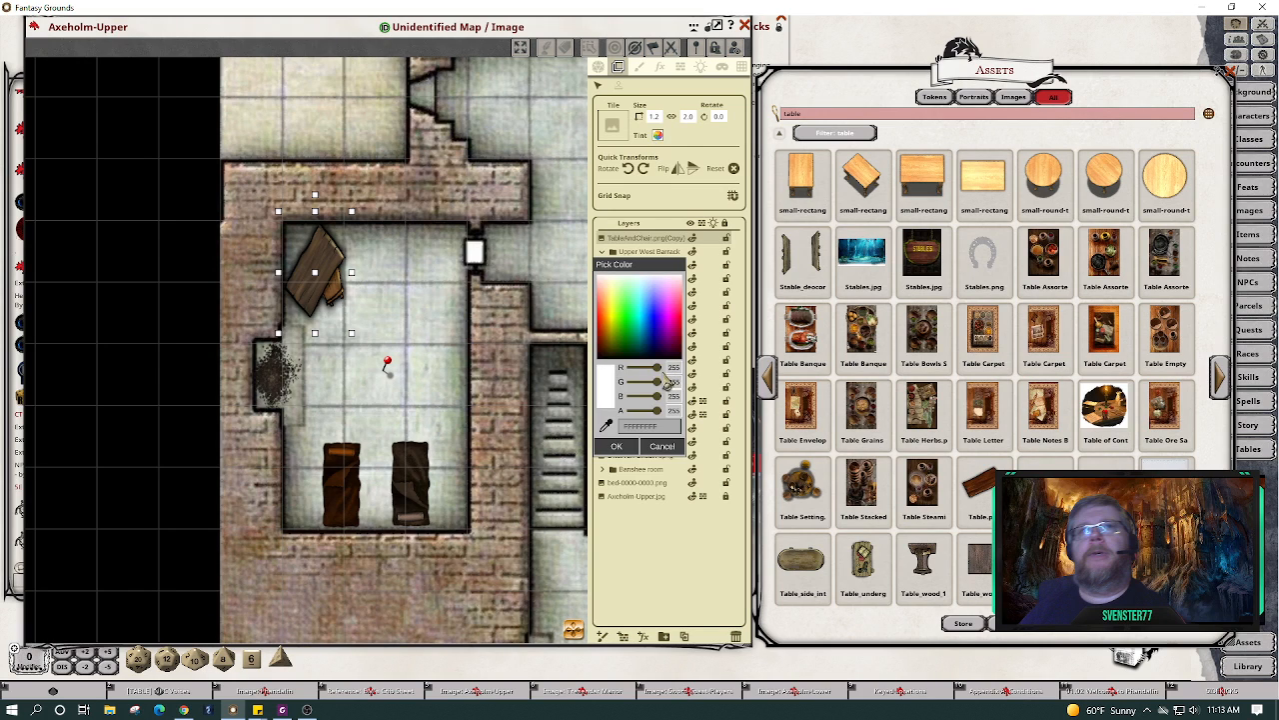
{"action": "left_click_drag", "start_coordinate": [657, 368], "coordinate": [641, 400]}
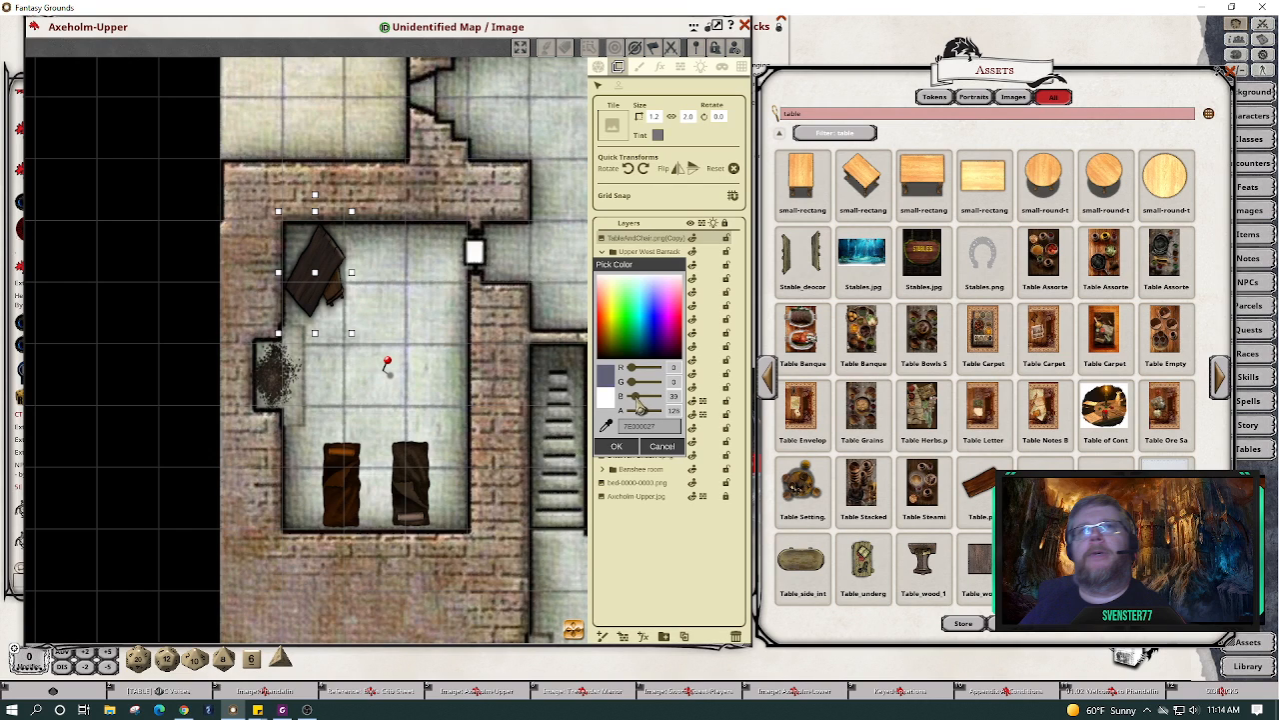
{"action": "left_click_drag", "start_coordinate": [638, 399], "coordinate": [645, 398]}
Offset the tinted copy slightly south as a shadow and move its layer beneath the original table in the Upper West Barrack folder.
{"action": "left_click_drag", "start_coordinate": [332, 262], "coordinate": [328, 271]}
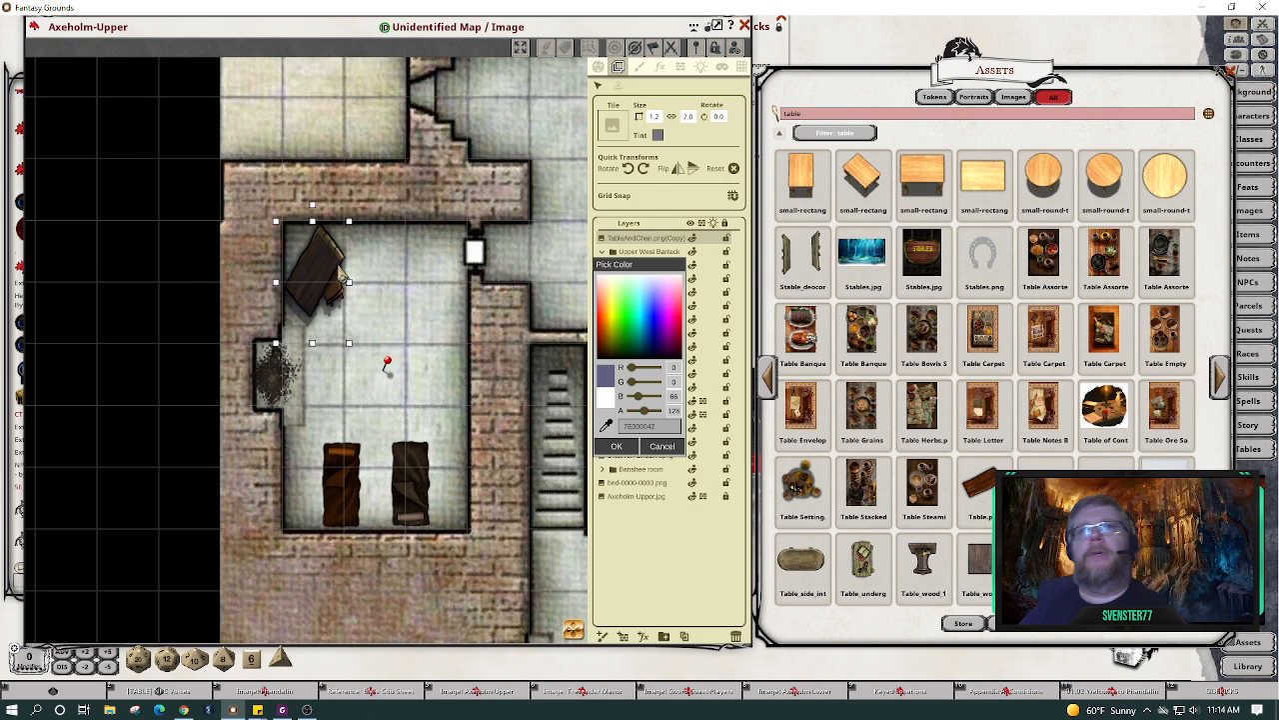
{"action": "left_click_drag", "start_coordinate": [344, 279], "coordinate": [332, 276]}
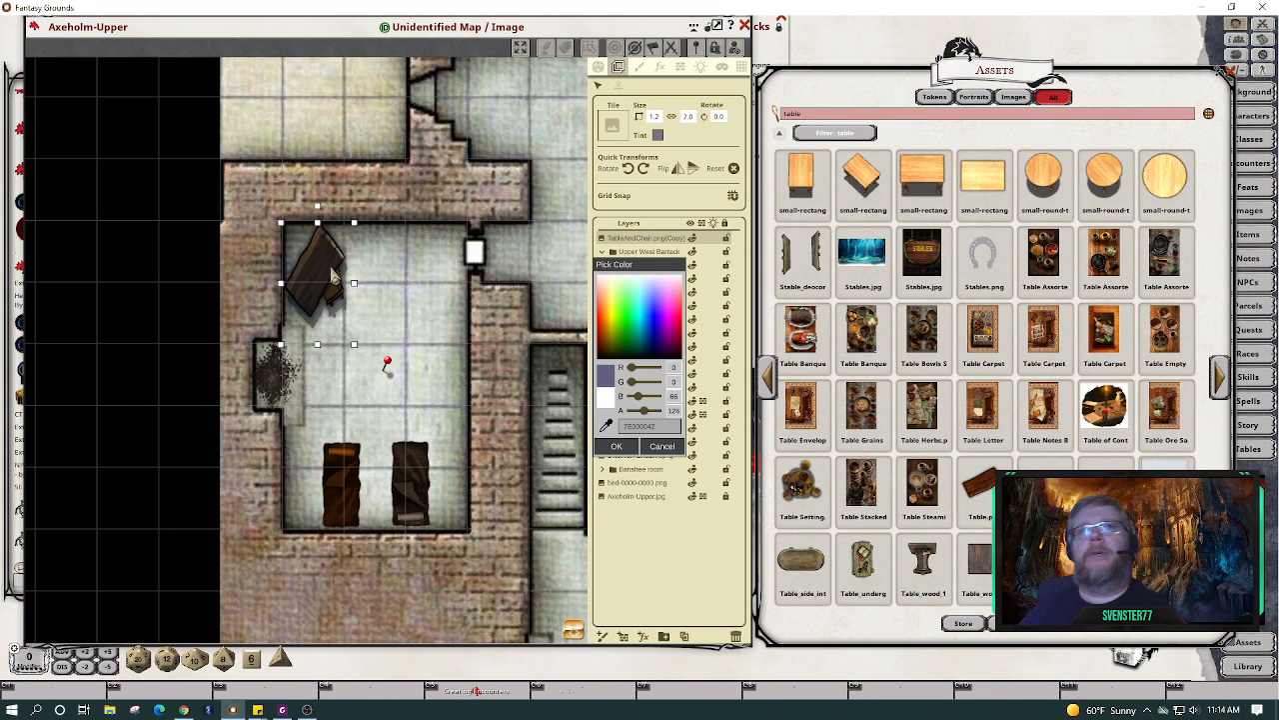
{"action": "left_click", "coordinate": [658, 447]}
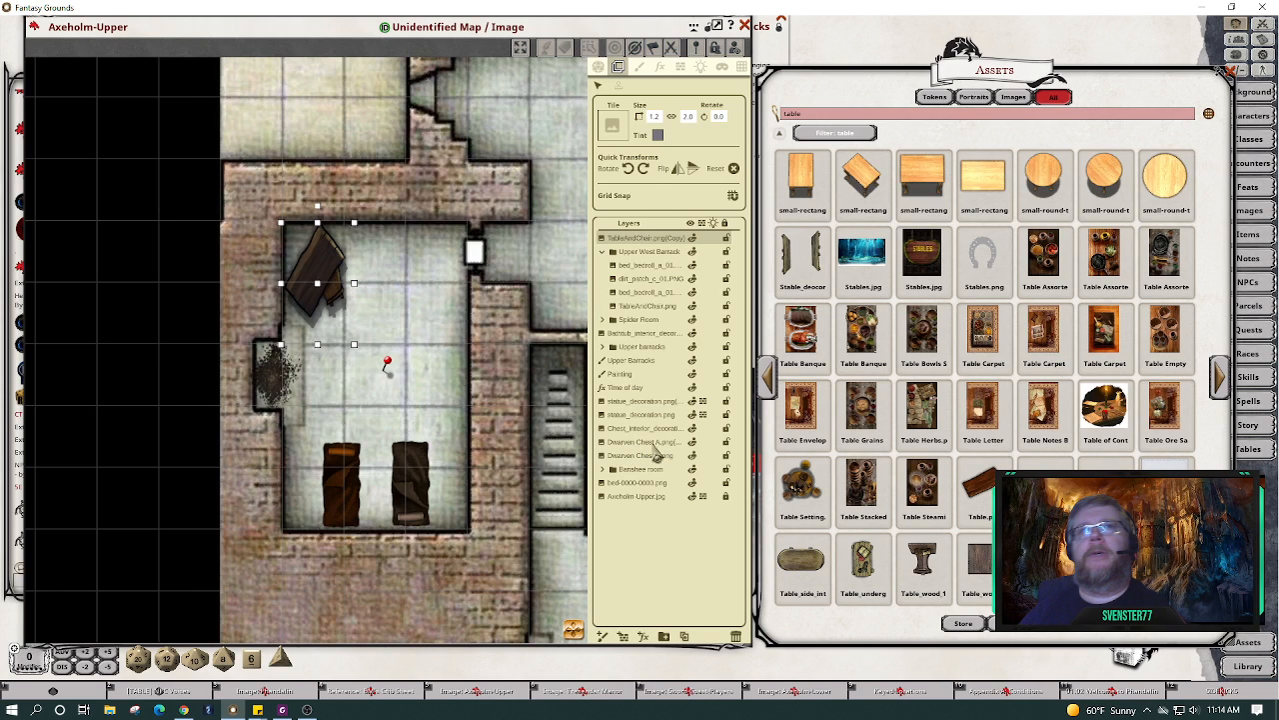
{"action": "left_click_drag", "start_coordinate": [640, 247], "coordinate": [640, 251]}
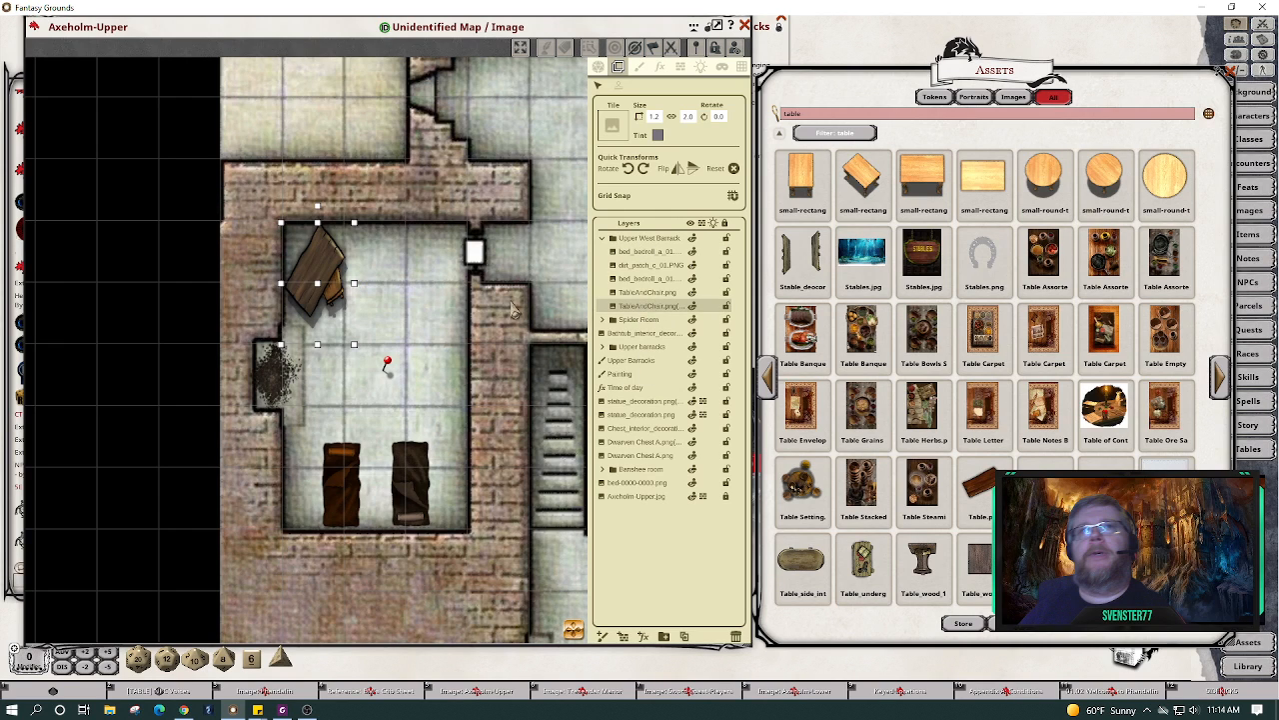
{"action": "left_click", "coordinate": [415, 348]}
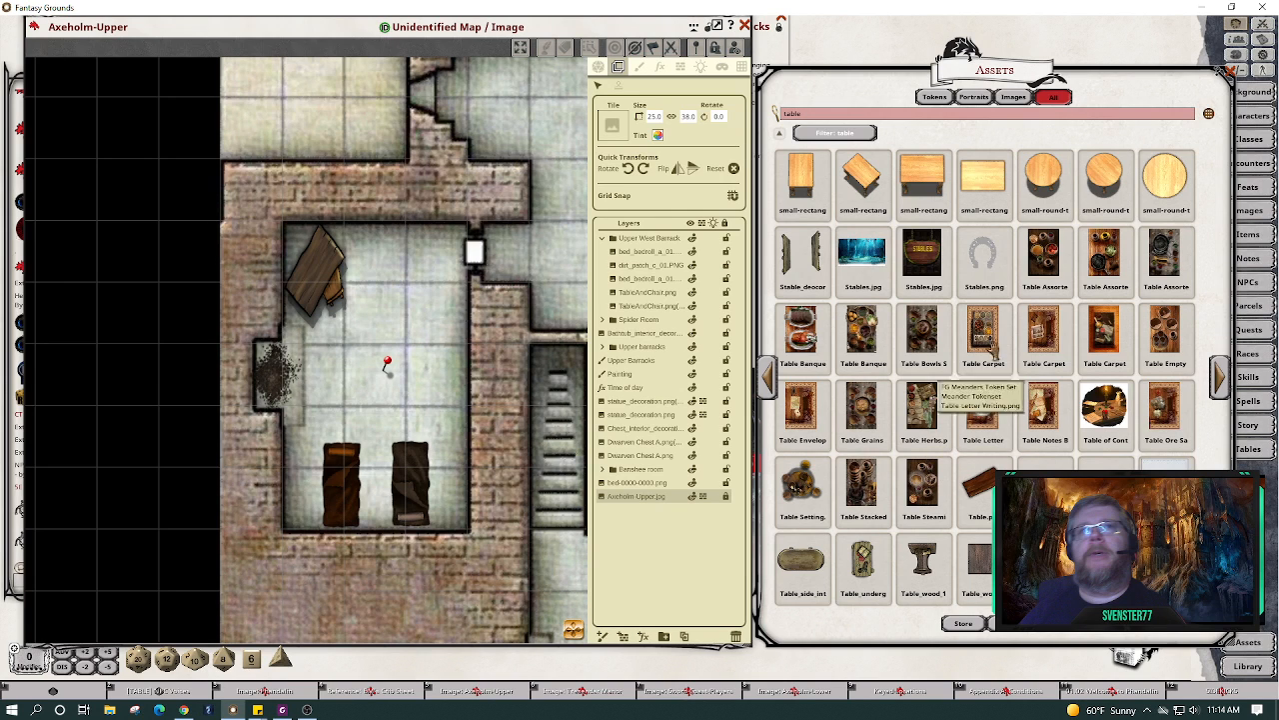
Browse back through the table assets and place oval-table-0000.png as a map layer south of the room's centre.
{"action": "left_click", "coordinate": [769, 380]}
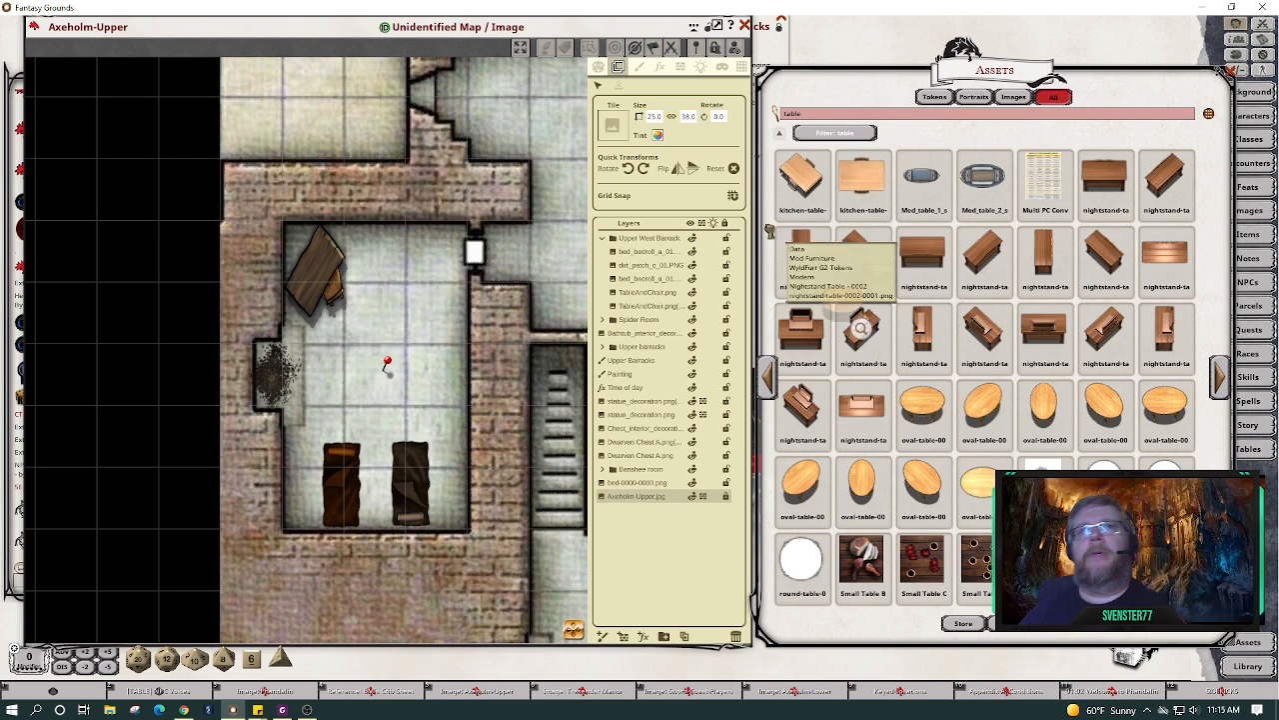
{"action": "left_click_drag", "start_coordinate": [861, 326], "coordinate": [614, 122]}
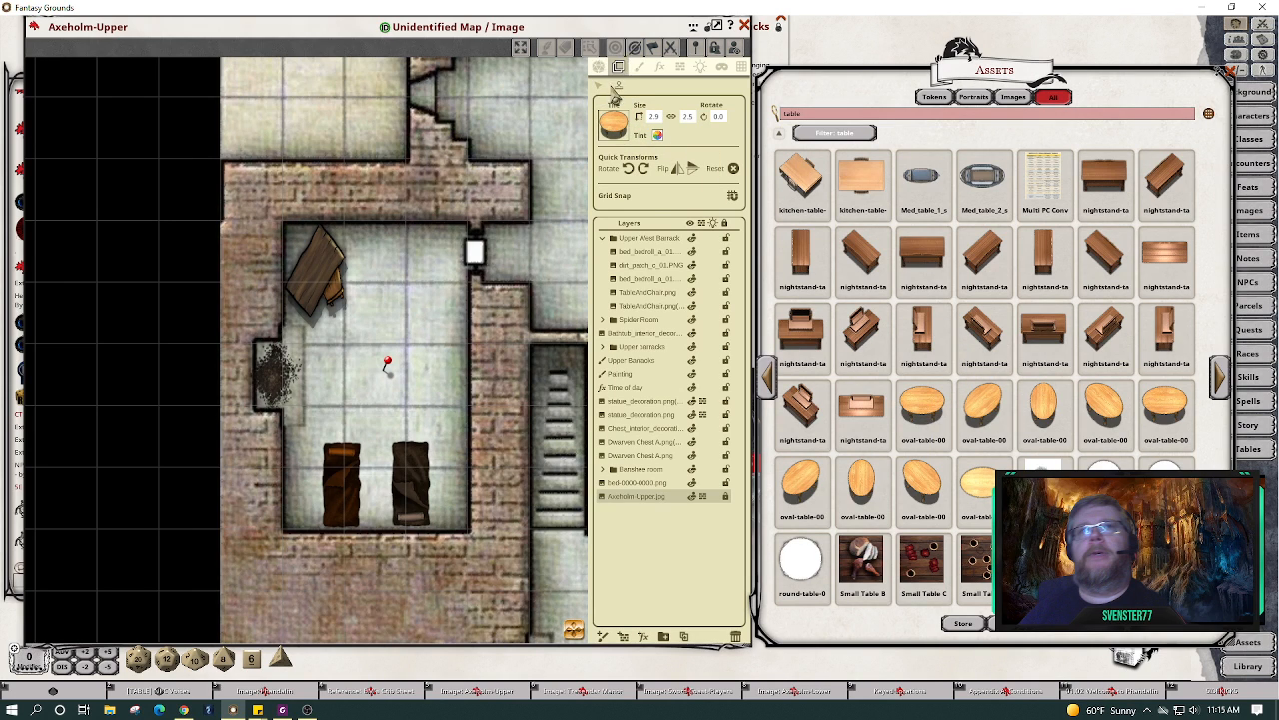
{"action": "left_click", "coordinate": [374, 404]}
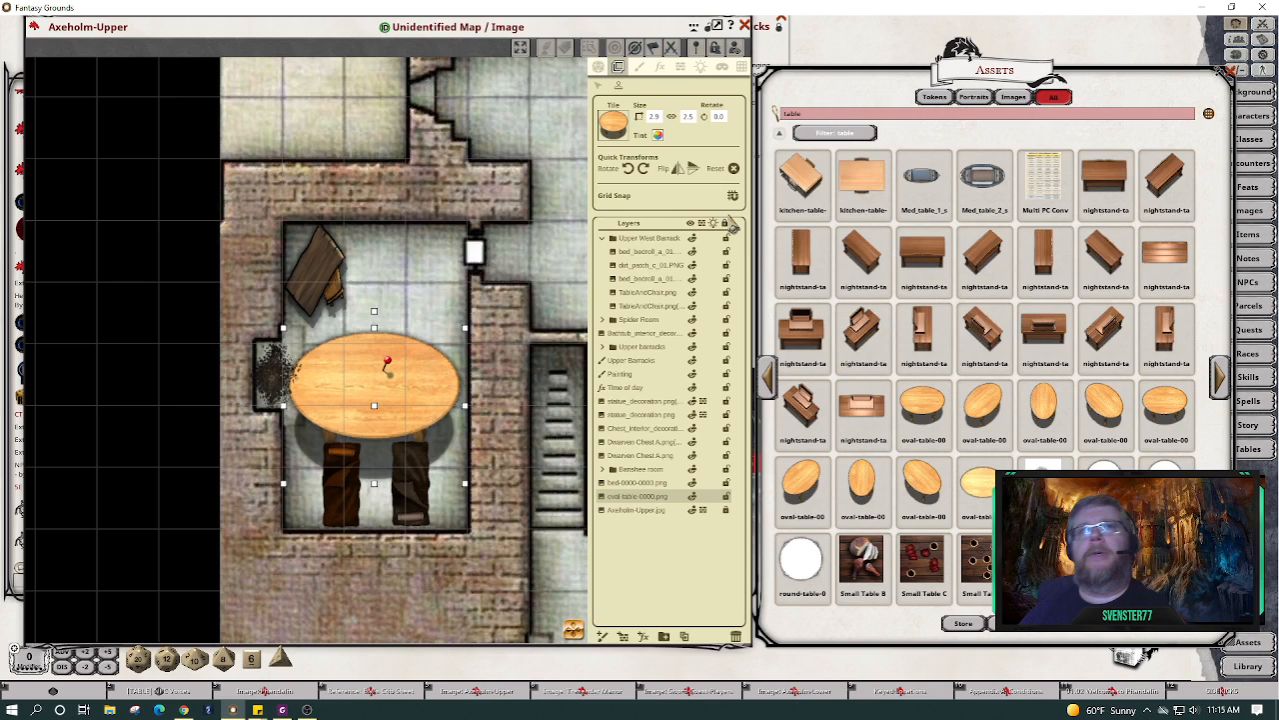
Move the oval table layer into the Upper West Barrack folder and shrink the table to a width of 0.5.
{"action": "left_click", "coordinate": [598, 87]}
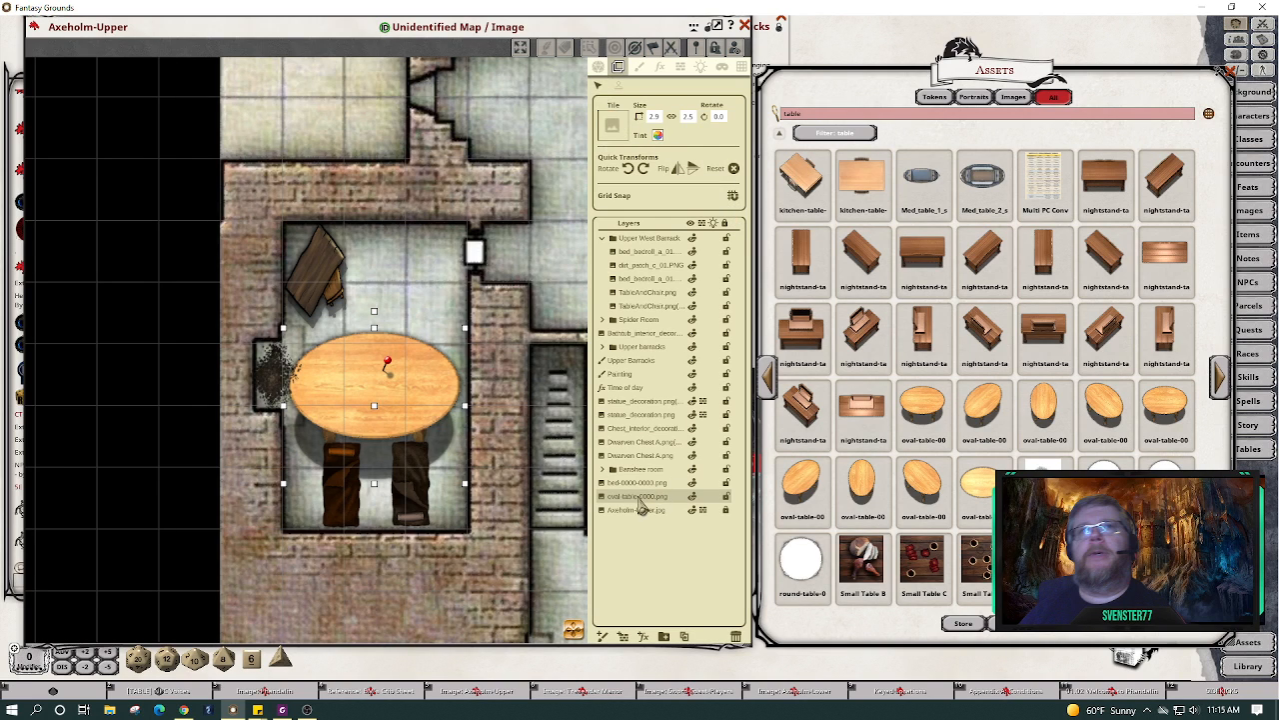
{"action": "left_click_drag", "start_coordinate": [633, 504], "coordinate": [665, 247]}
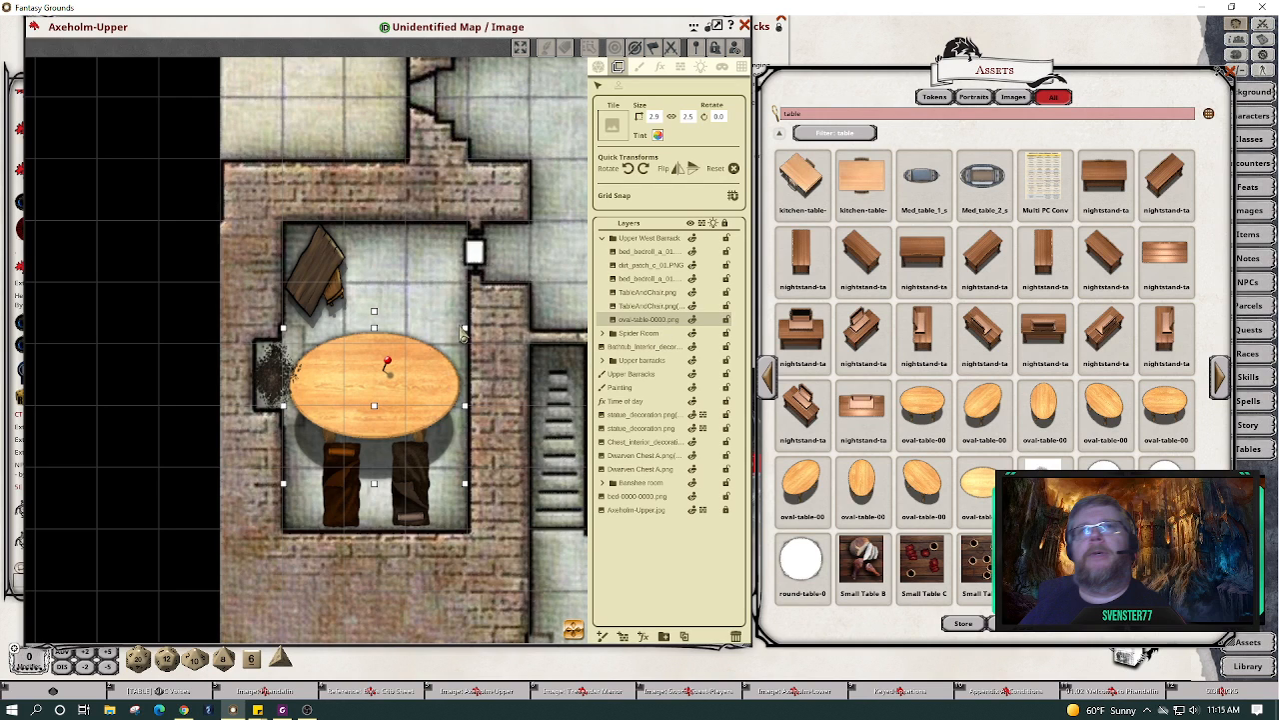
{"action": "left_click", "coordinate": [655, 116]}
{"action": "left_click", "coordinate": [714, 166]}
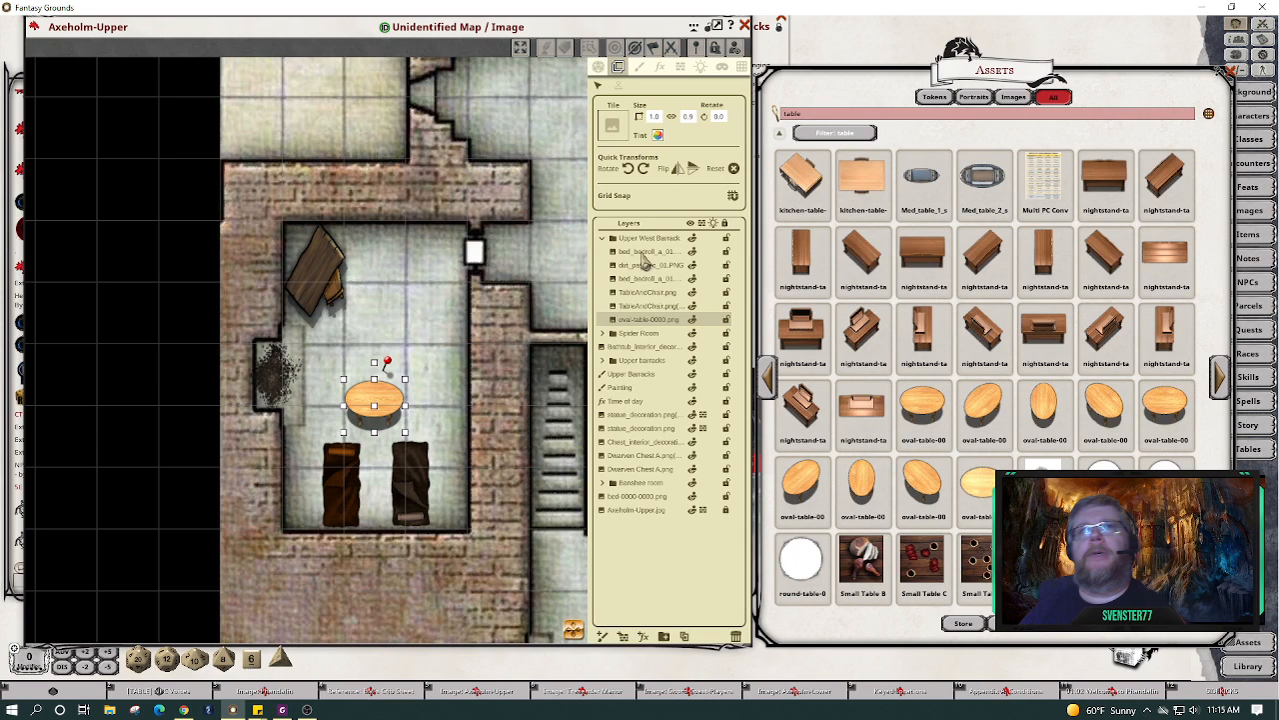
{"action": "double_click", "coordinate": [654, 116]}
{"action": "key", "text": "BackSpace"}
{"action": "type", "text": "7"}
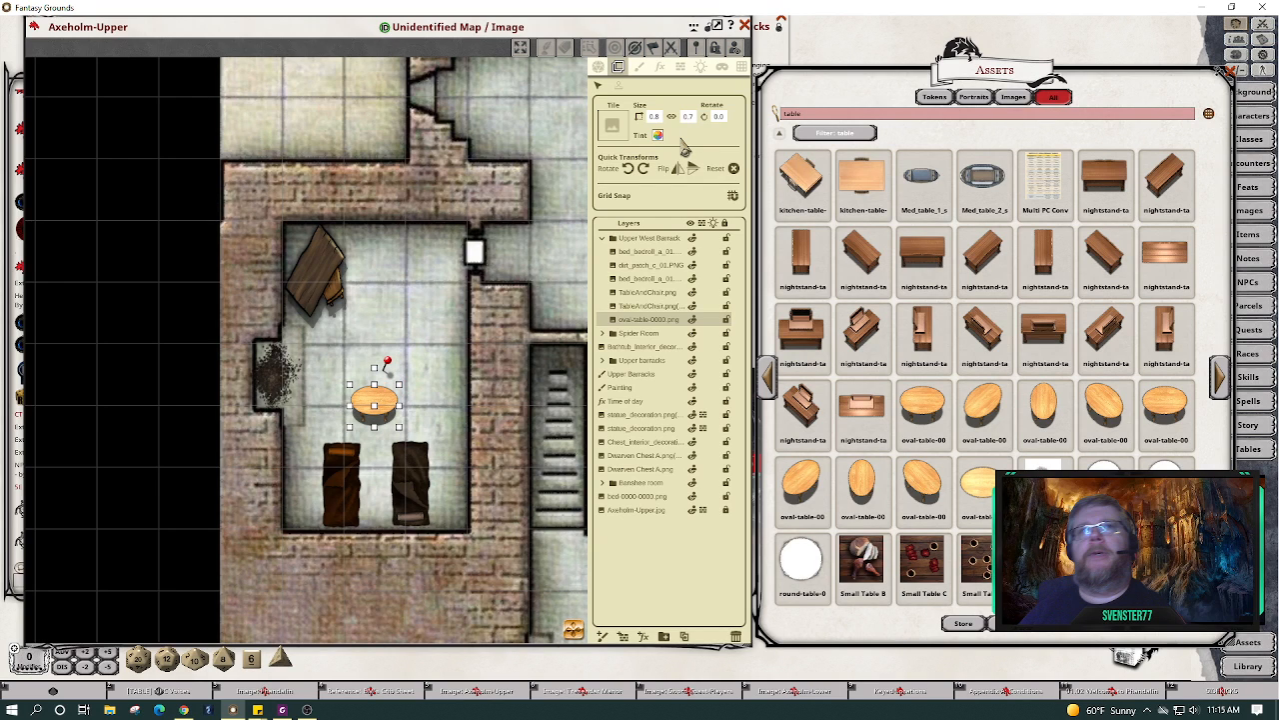
{"action": "double_click", "coordinate": [654, 116]}
{"action": "key", "text": "BackSpace"}
{"action": "type", "text": "4"}
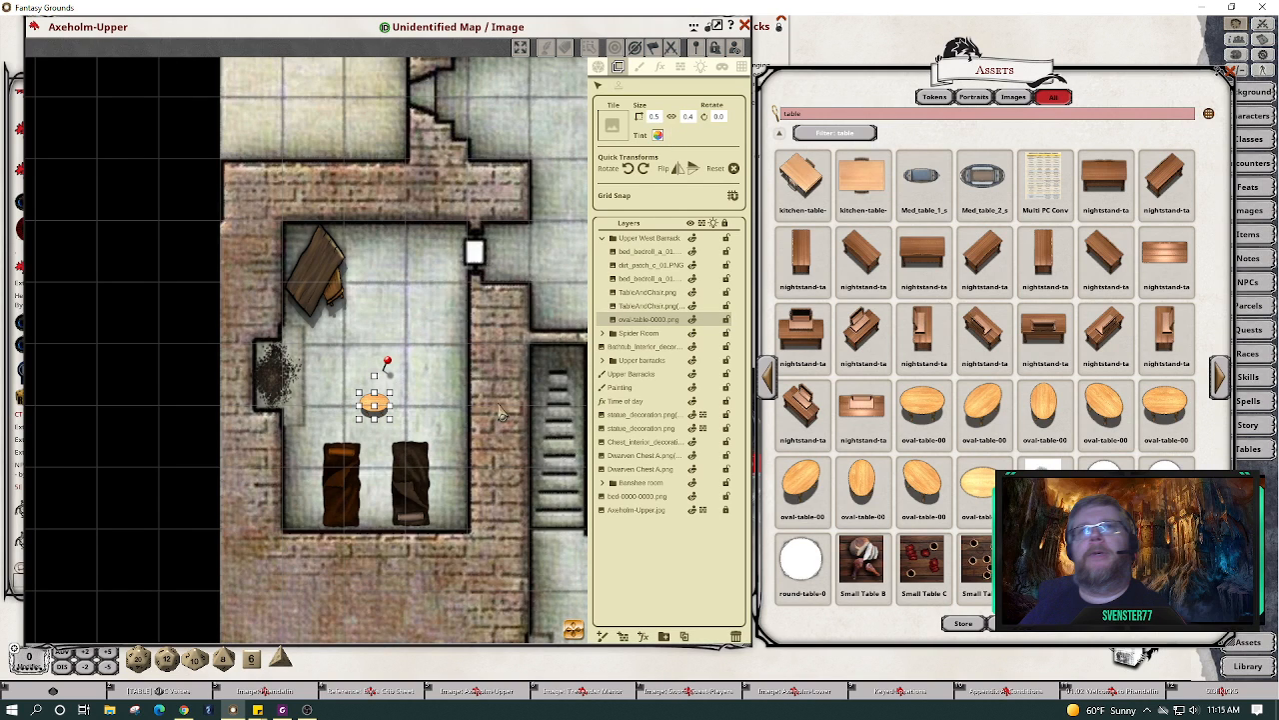
{"action": "left_click", "coordinate": [658, 135]}
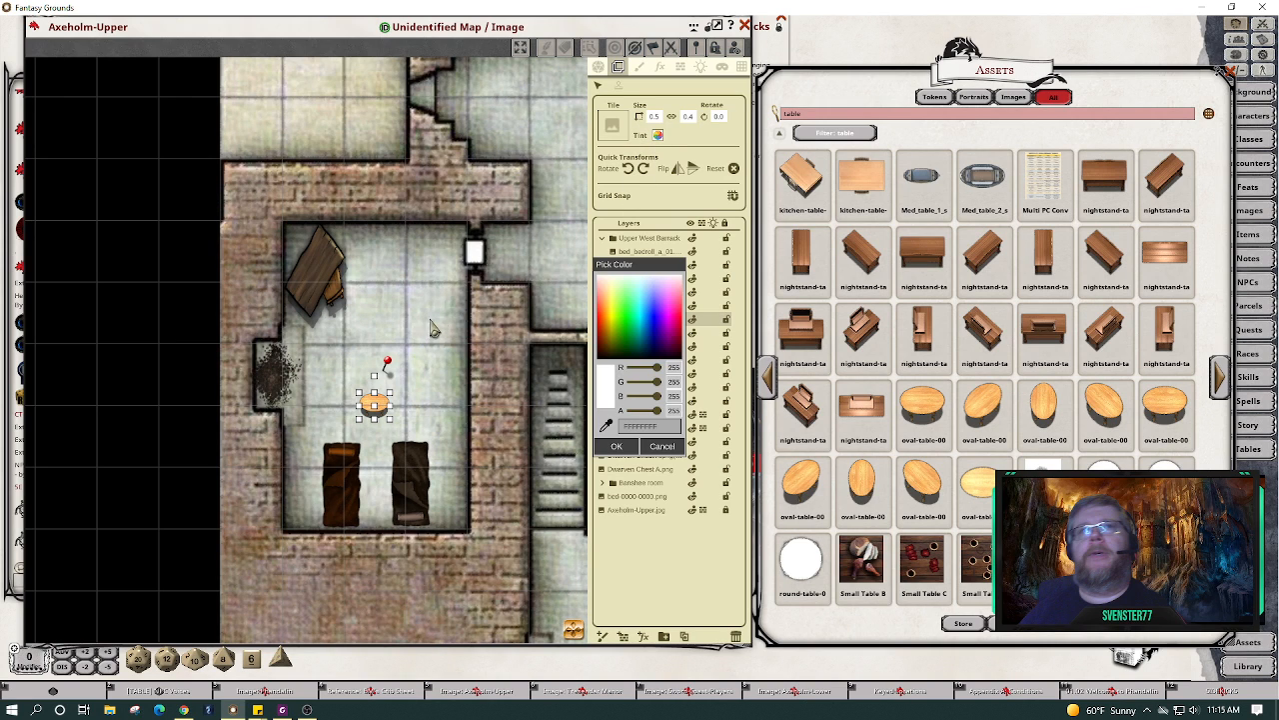
{"action": "left_click", "coordinate": [424, 383]}
{"action": "scroll", "coordinate": [424, 383], "scroll_direction": "up", "scroll_amount": 5}
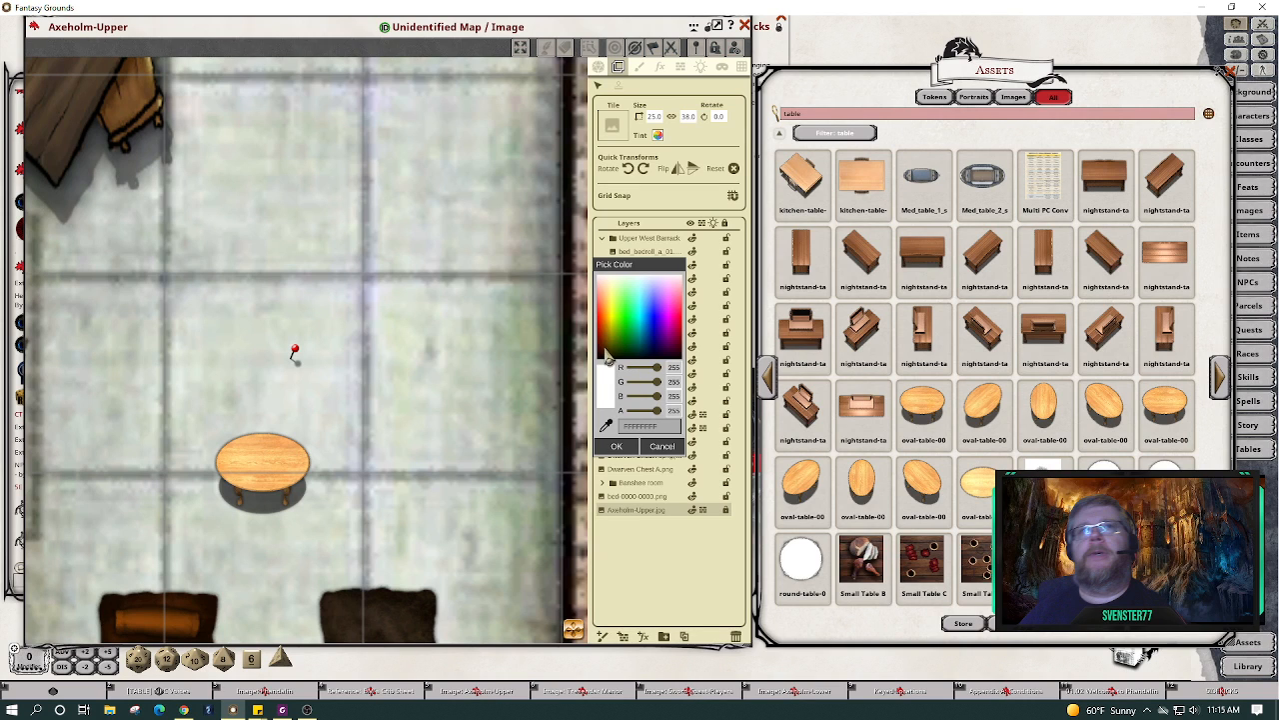
{"action": "left_click", "coordinate": [611, 354]}
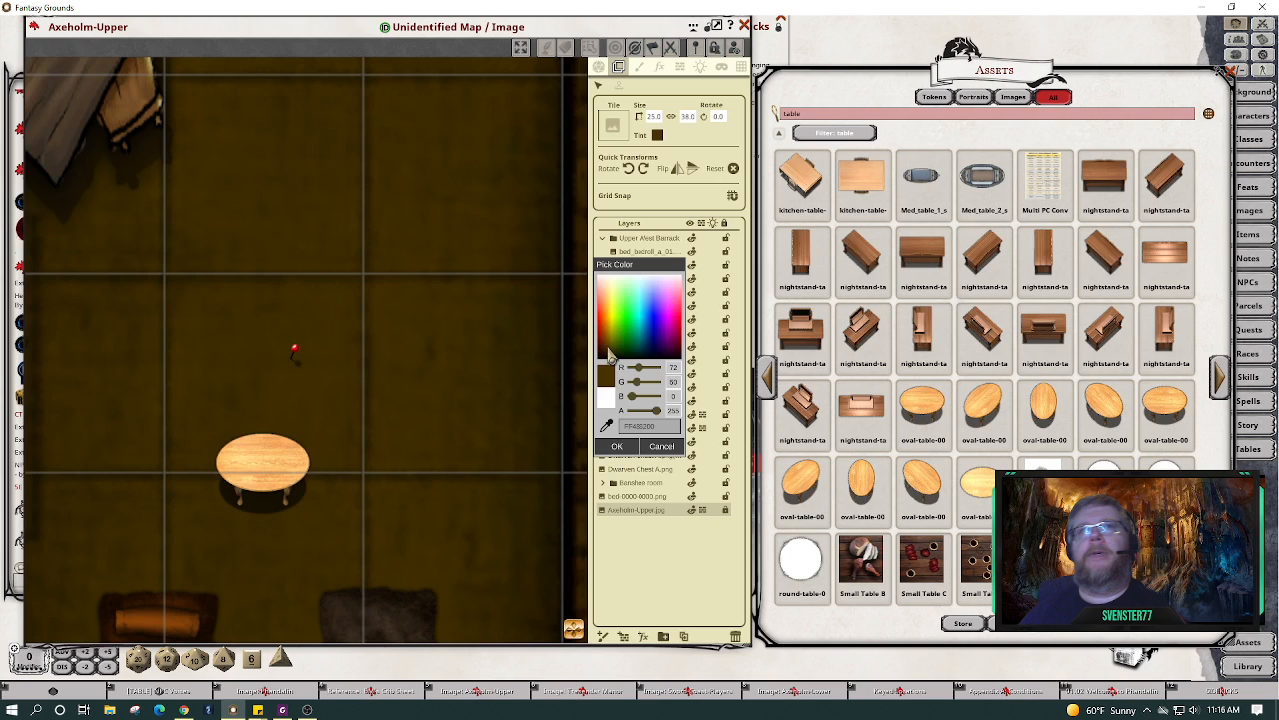
{"action": "left_click", "coordinate": [663, 446]}
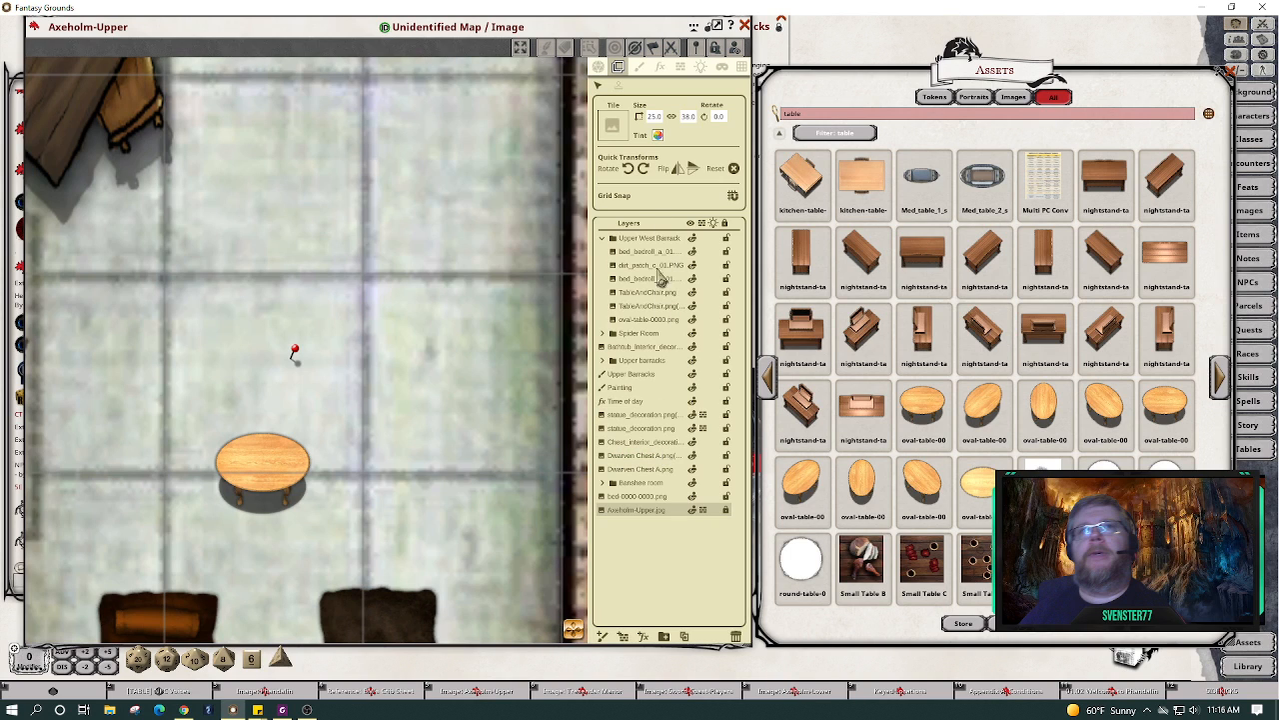
Tint the oval table olive green with red 123, green 140, blue 0.
{"action": "left_click", "coordinate": [645, 321]}
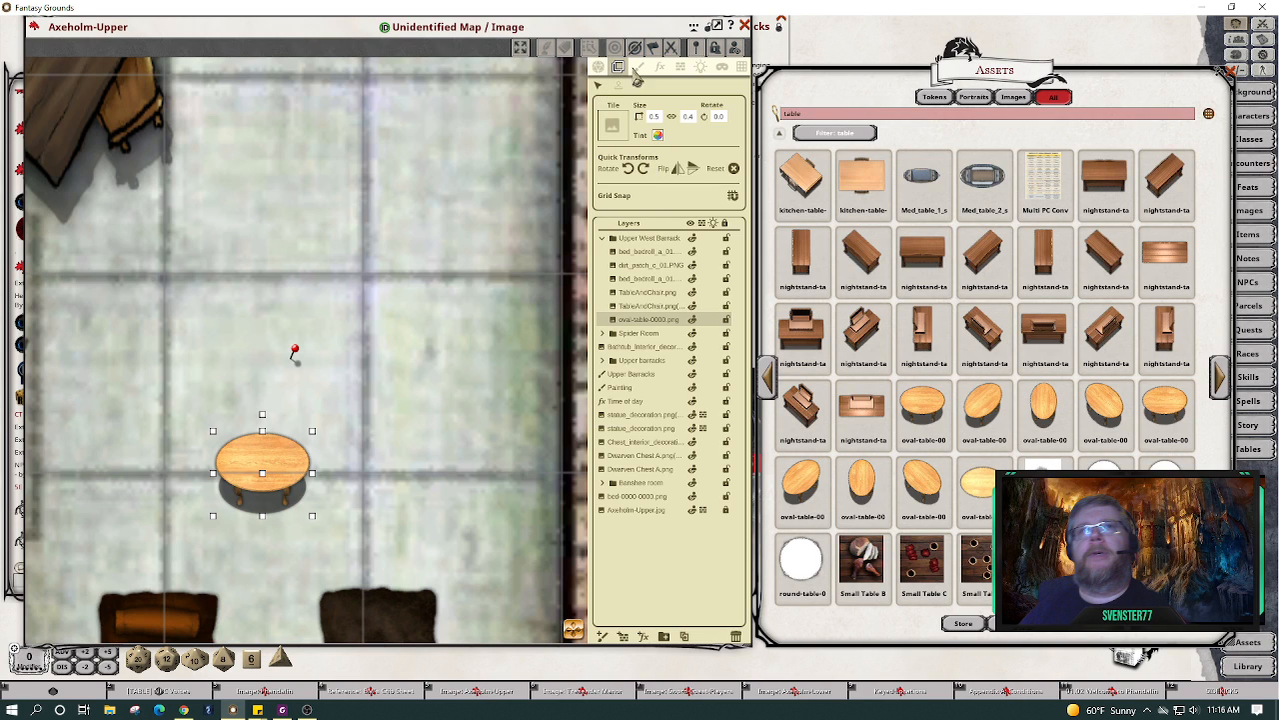
{"action": "left_click", "coordinate": [660, 138]}
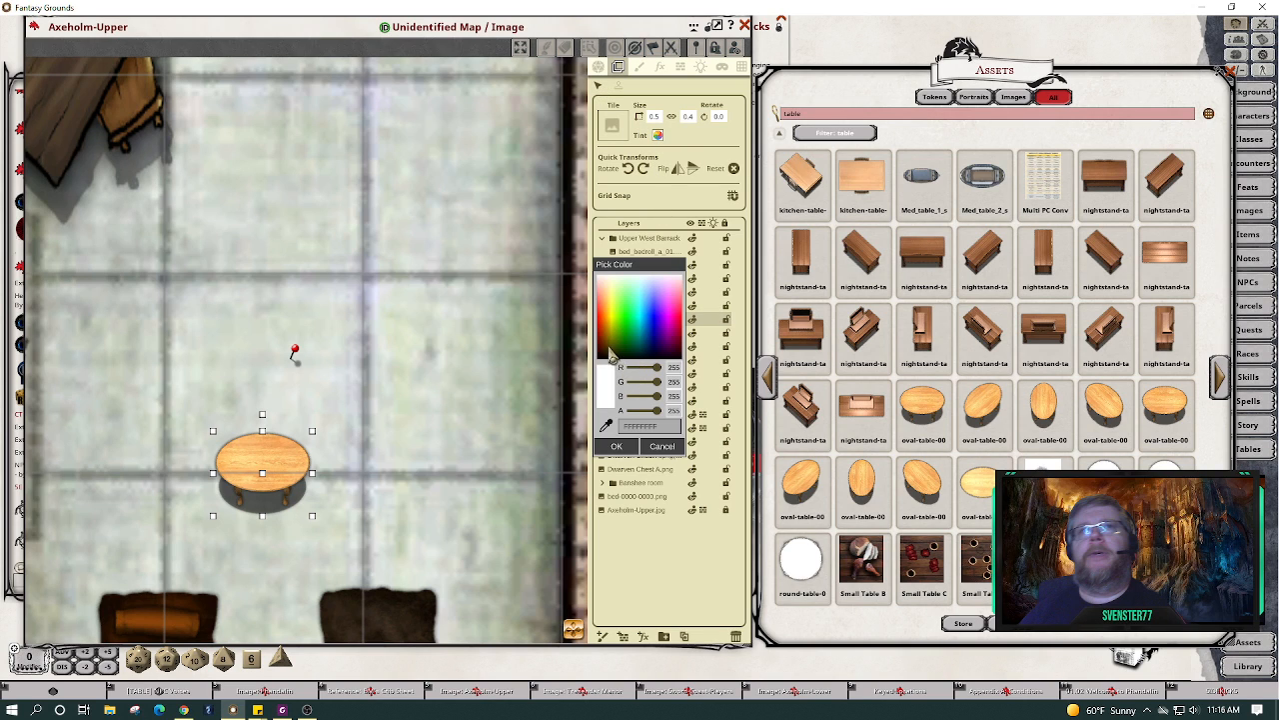
{"action": "left_click_drag", "start_coordinate": [613, 355], "coordinate": [617, 345]}
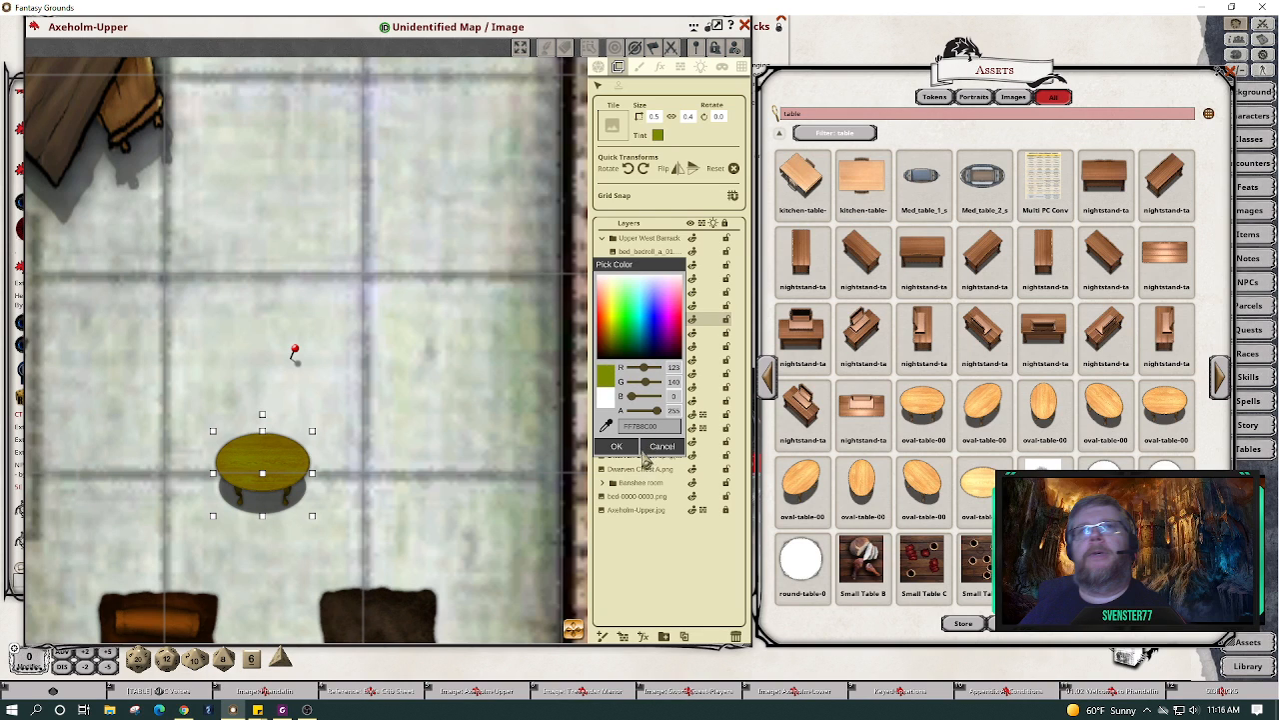
{"action": "left_click", "coordinate": [625, 449]}
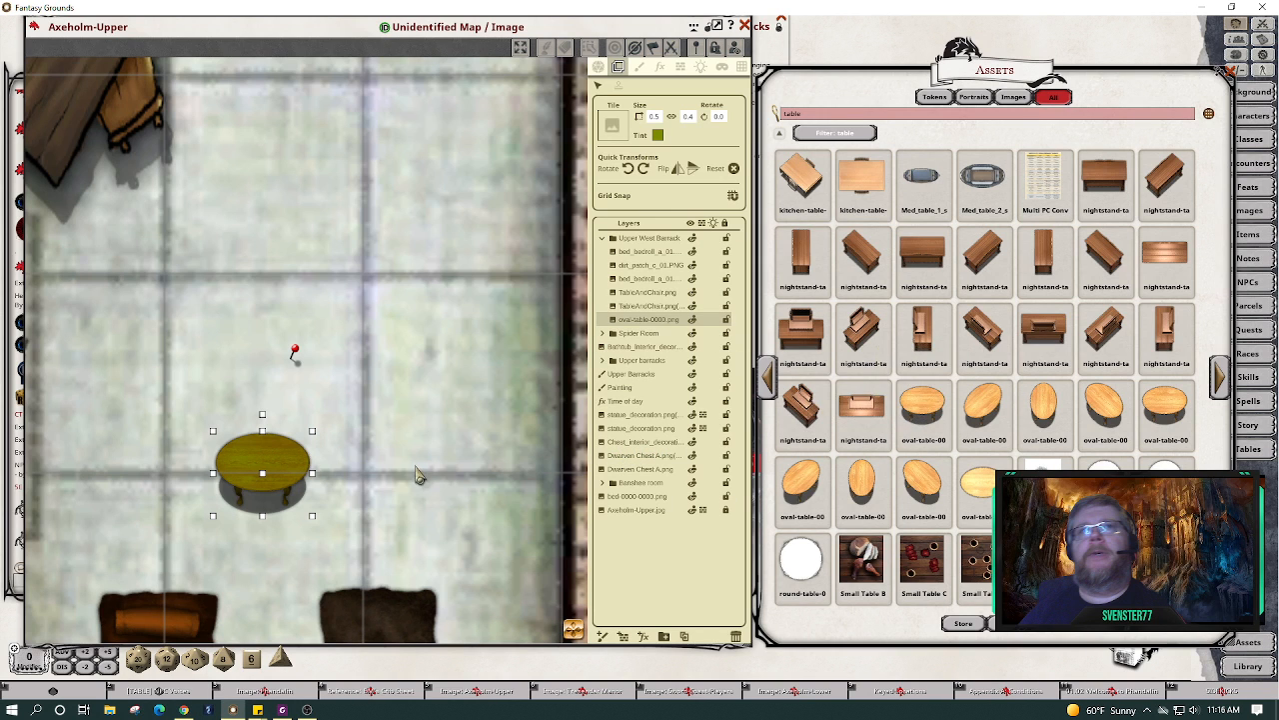
Move the tinted oval table between the two bedrolls, against the room's south wall.
{"action": "scroll", "coordinate": [423, 478], "scroll_direction": "down", "scroll_amount": 3}
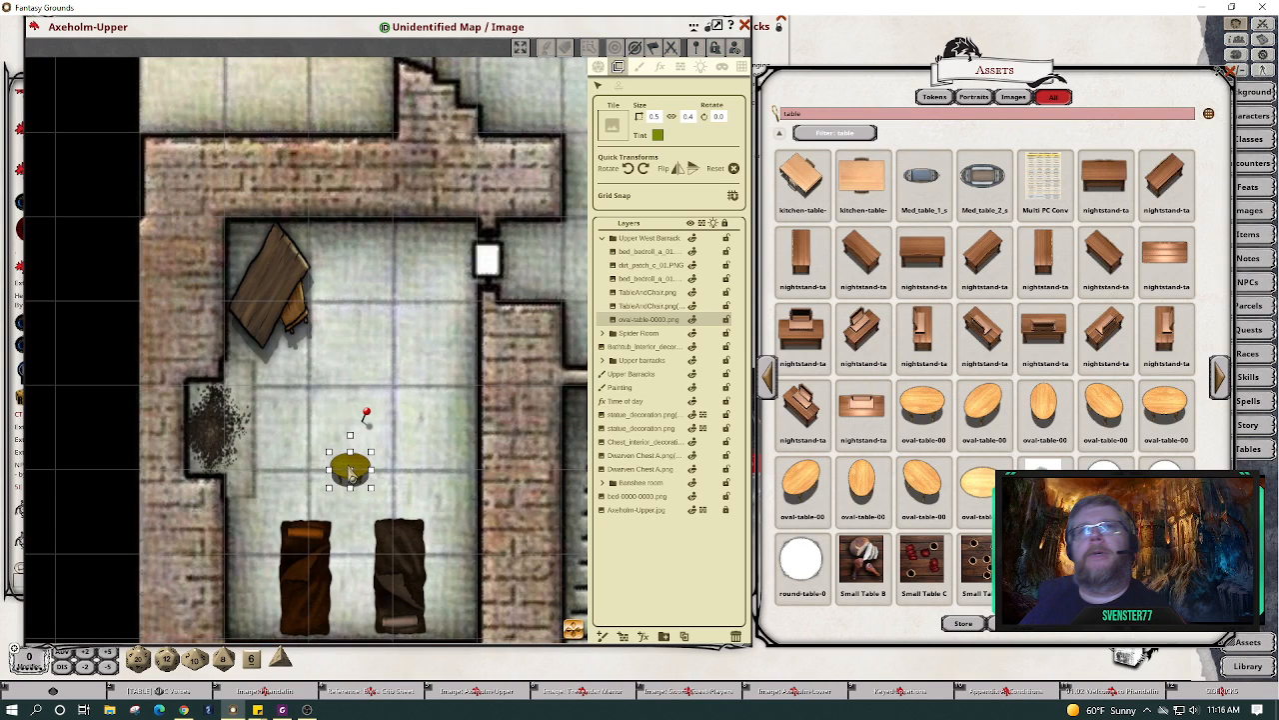
{"action": "left_click_drag", "start_coordinate": [352, 473], "coordinate": [353, 626]}
{"action": "left_click", "coordinate": [449, 600]}
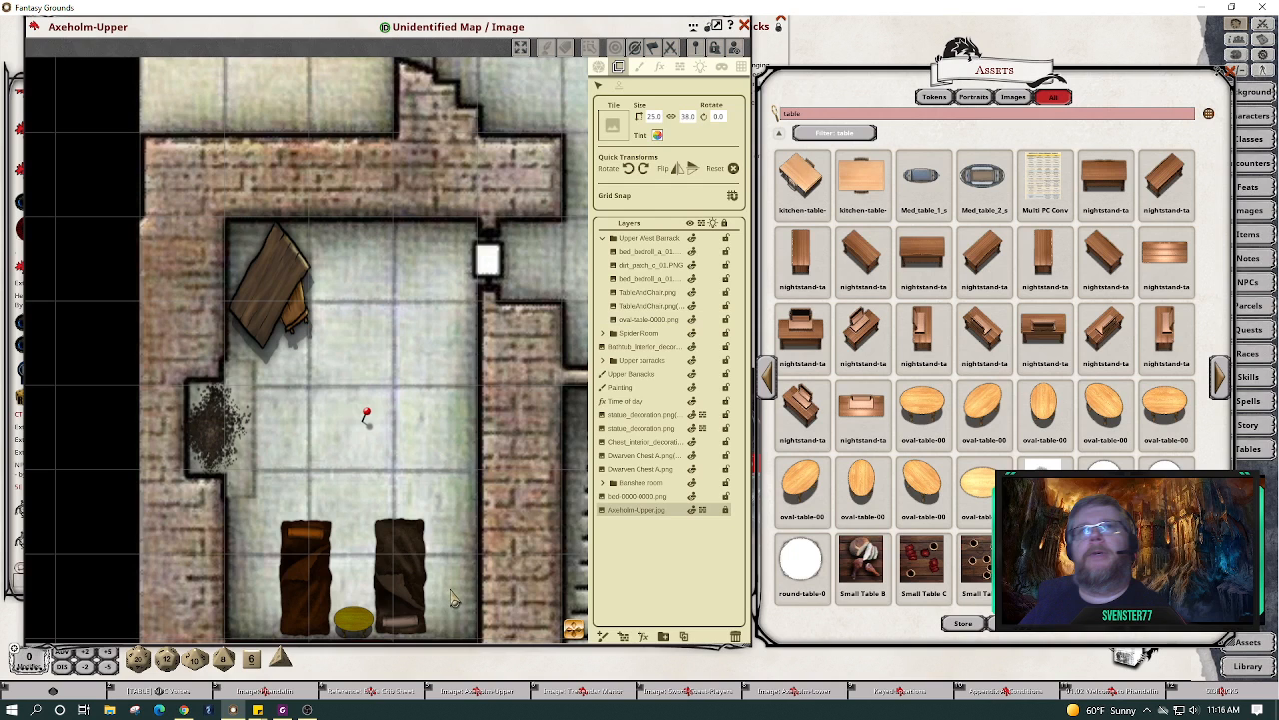
Search the assets for chest and place one Chest2.png southeast of the wooden table, deleting the extra chest beside it.
{"action": "scroll", "coordinate": [465, 605], "scroll_direction": "down", "scroll_amount": 2}
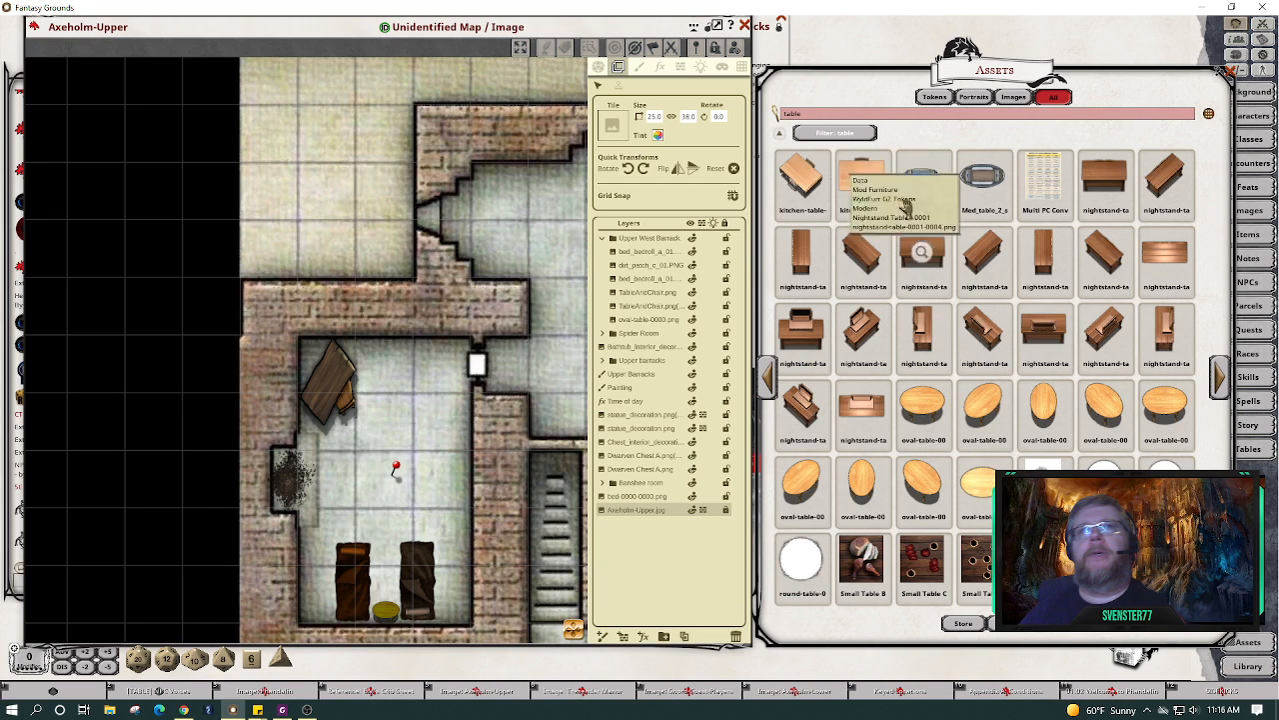
{"action": "double_click", "coordinate": [832, 114]}
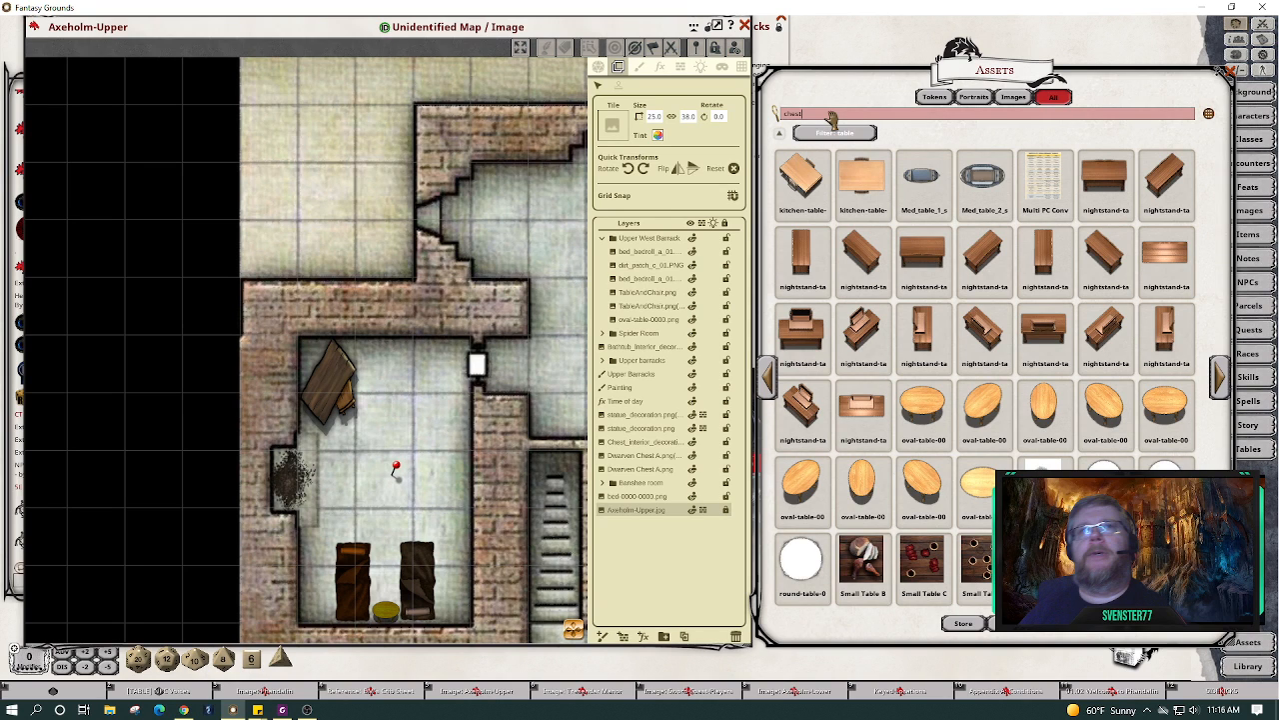
{"action": "key", "text": "Return"}
{"action": "left_click", "coordinate": [830, 118]}
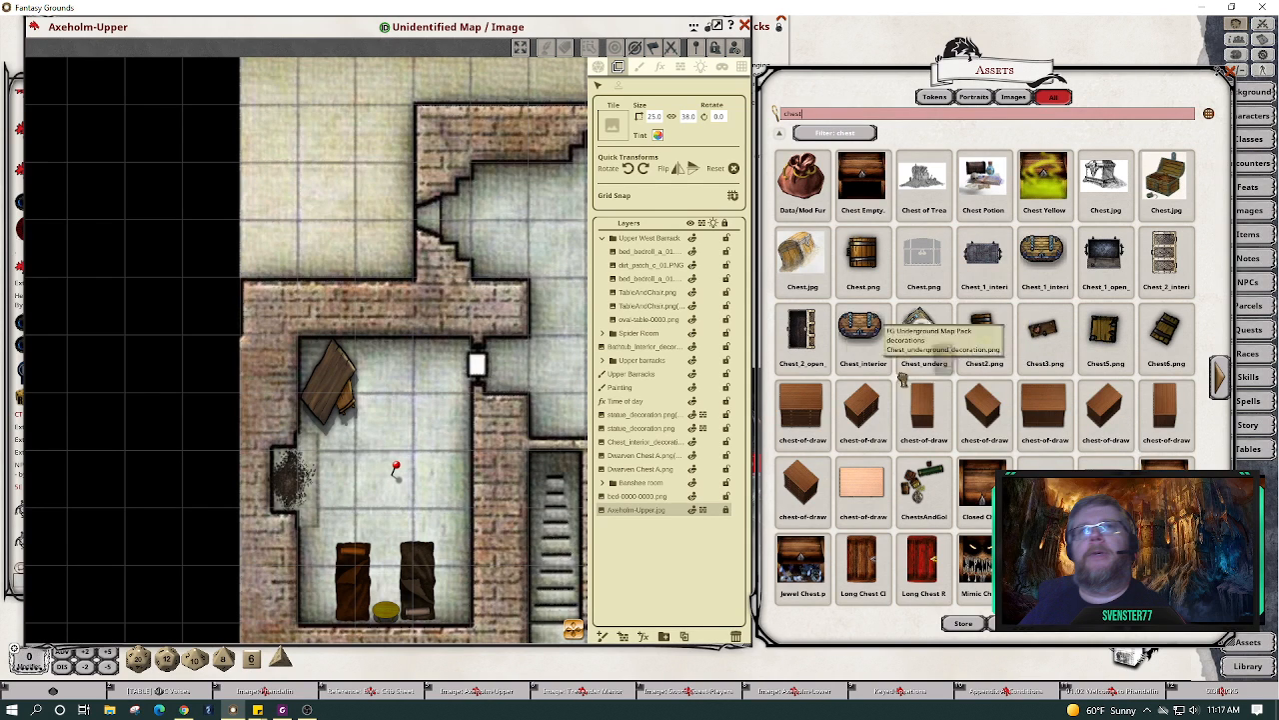
{"action": "mouse_move", "coordinate": [384, 417]}
{"action": "left_mouse_down"}
{"action": "mouse_move", "coordinate": [383, 404]}
{"action": "mouse_move", "coordinate": [382, 420]}
{"action": "left_mouse_up"}
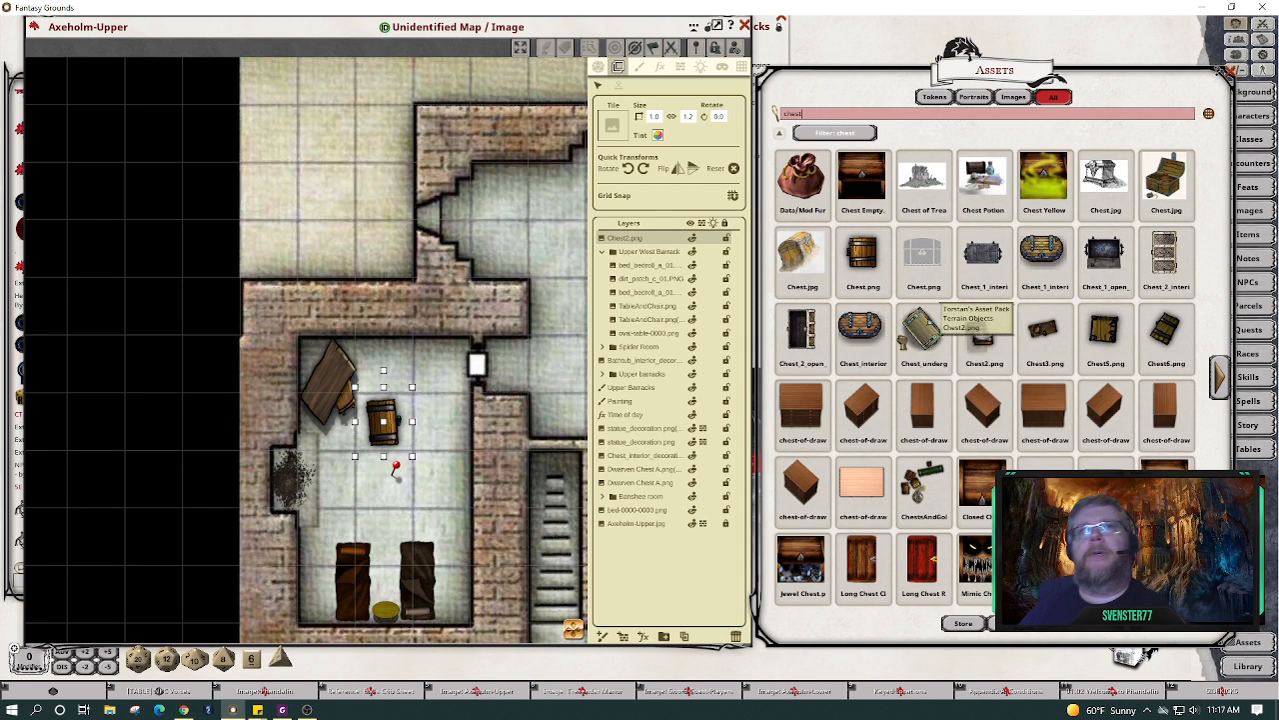
{"action": "left_click_drag", "start_coordinate": [410, 376], "coordinate": [441, 395]}
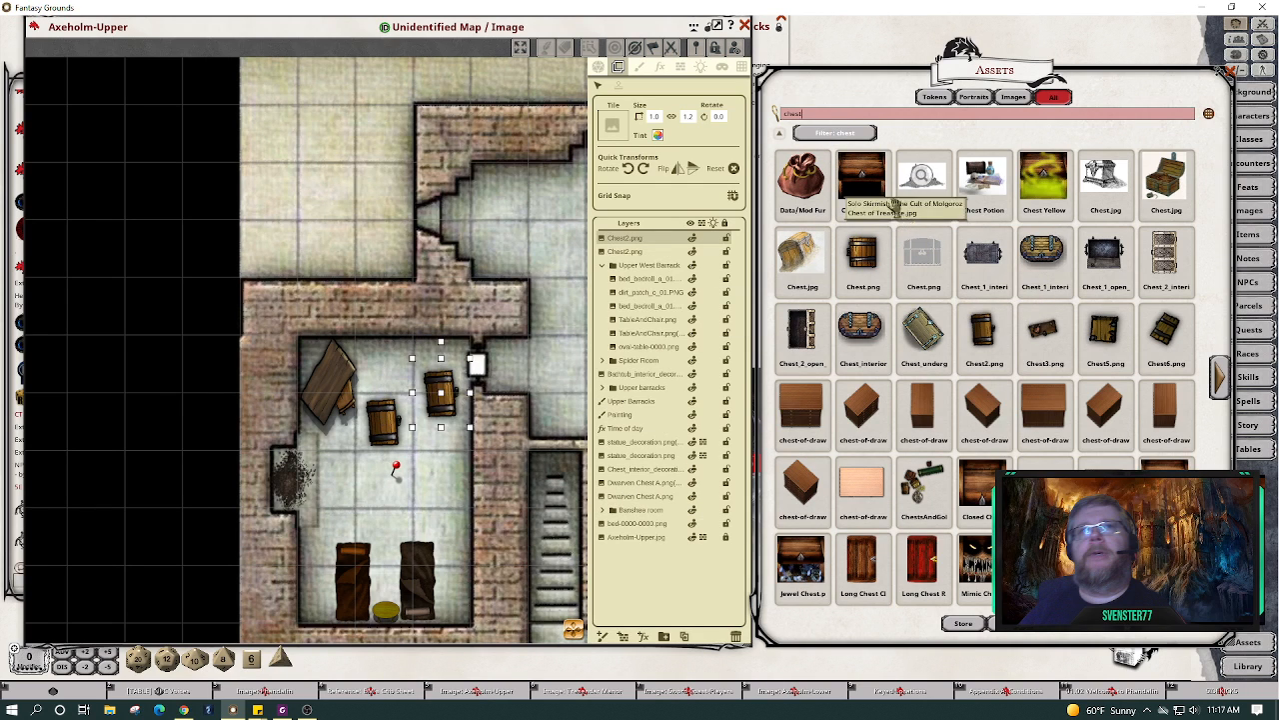
{"action": "left_click", "coordinate": [735, 638]}
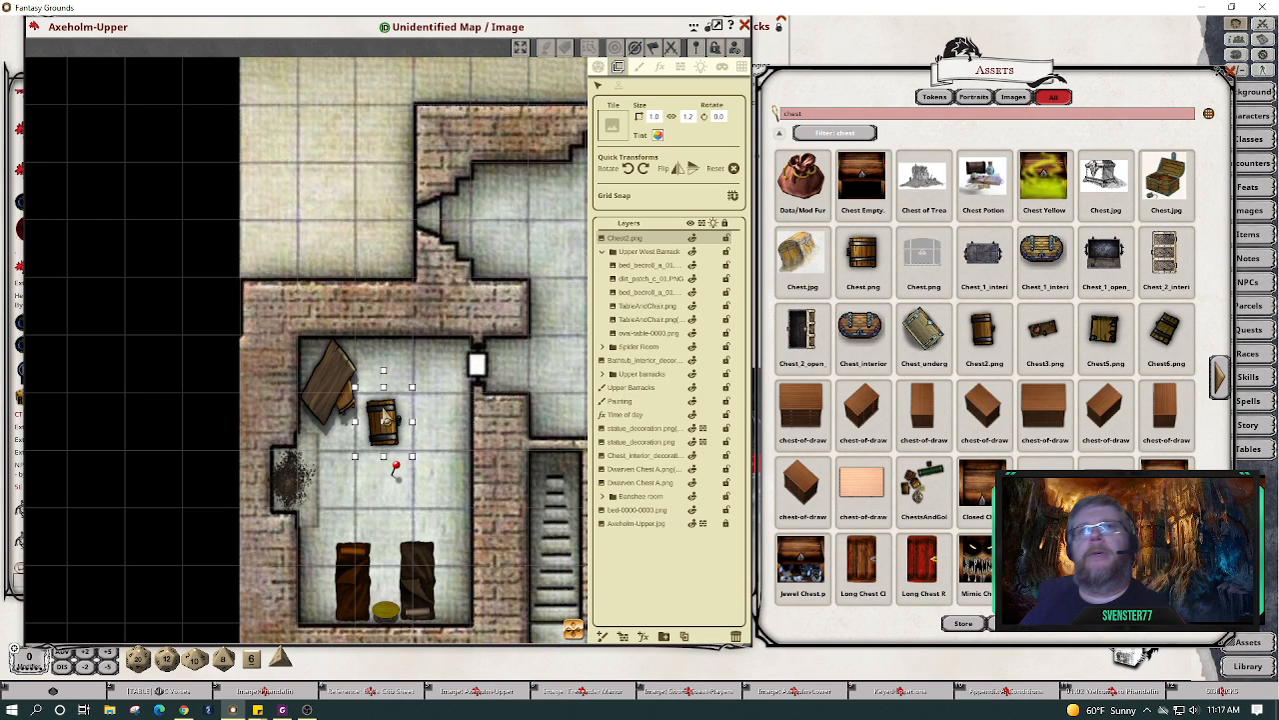
Search the assets for footlock.
{"action": "left_click", "coordinate": [819, 116]}
{"action": "type", "text": "fa"}
{"action": "type", "text": "otlock"}
{"action": "key", "text": "Return"}
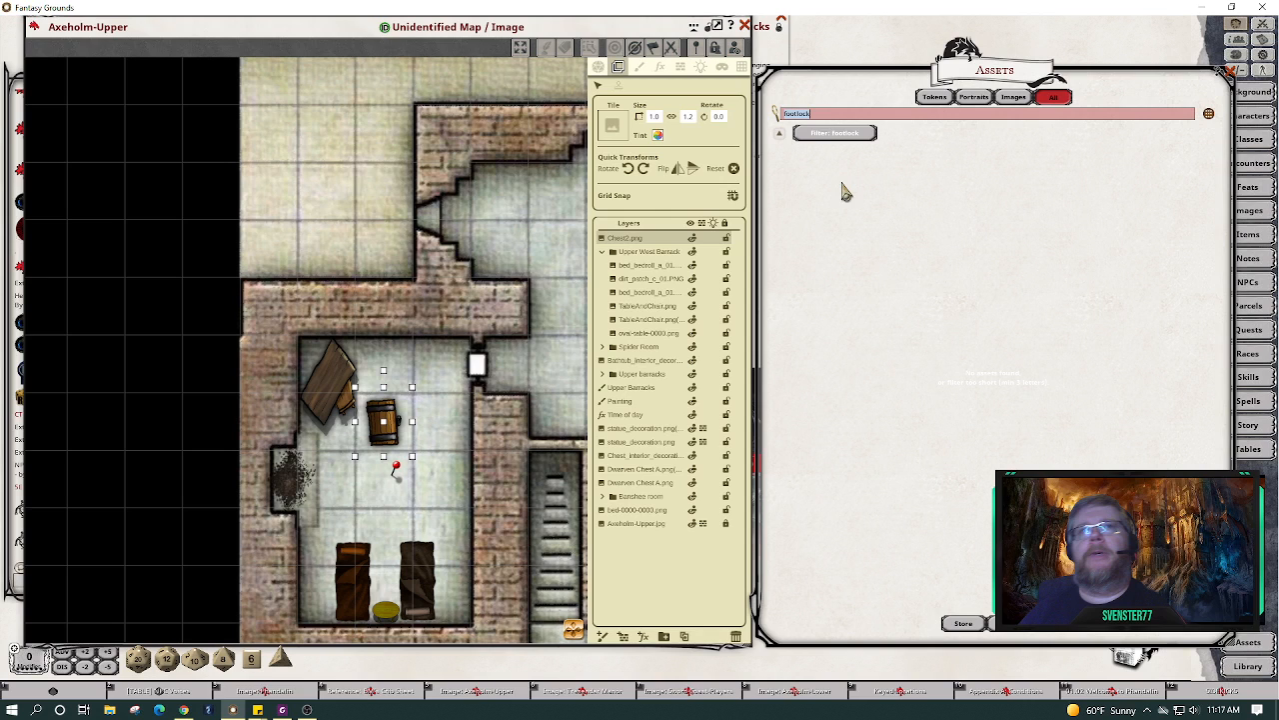
Rotate the chest to 270 degrees and set its width to 0.8.
{"action": "left_click", "coordinate": [380, 425]}
{"action": "left_click", "coordinate": [631, 169]}
{"action": "left_click", "coordinate": [634, 171]}
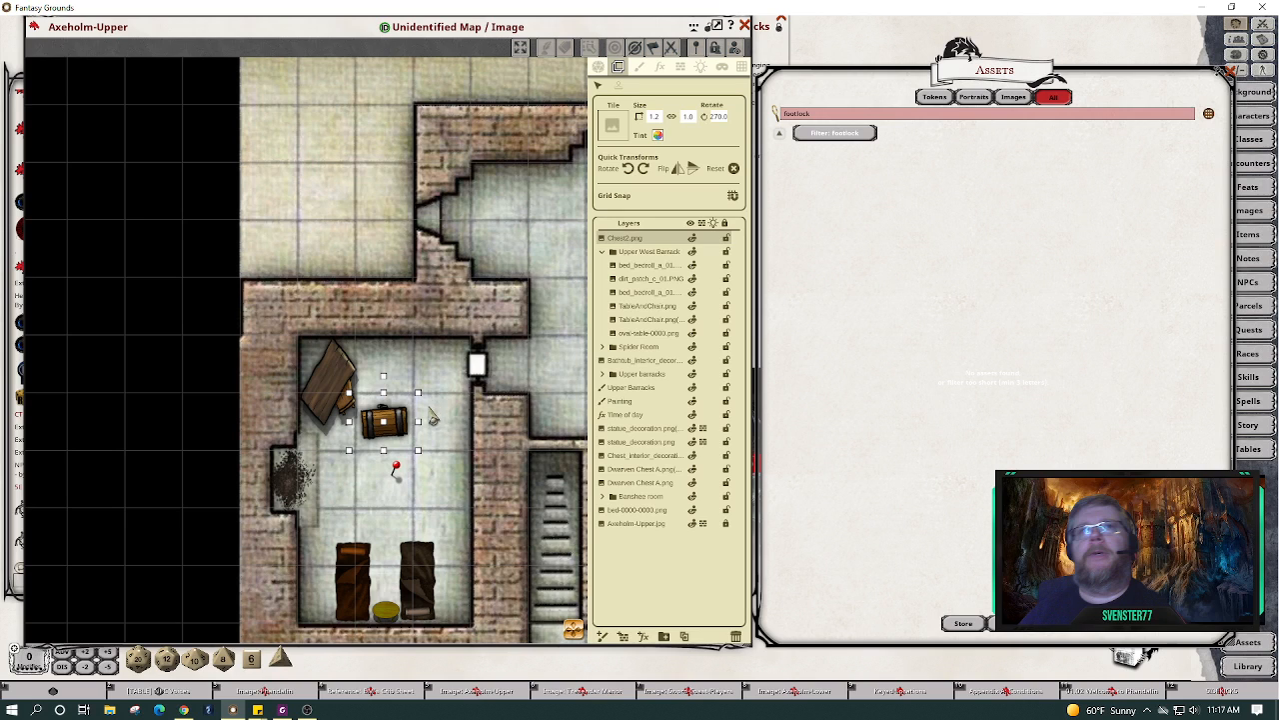
{"action": "left_click", "coordinate": [654, 118]}
{"action": "type", "text": "0.8"}
{"action": "key", "text": "Return"}
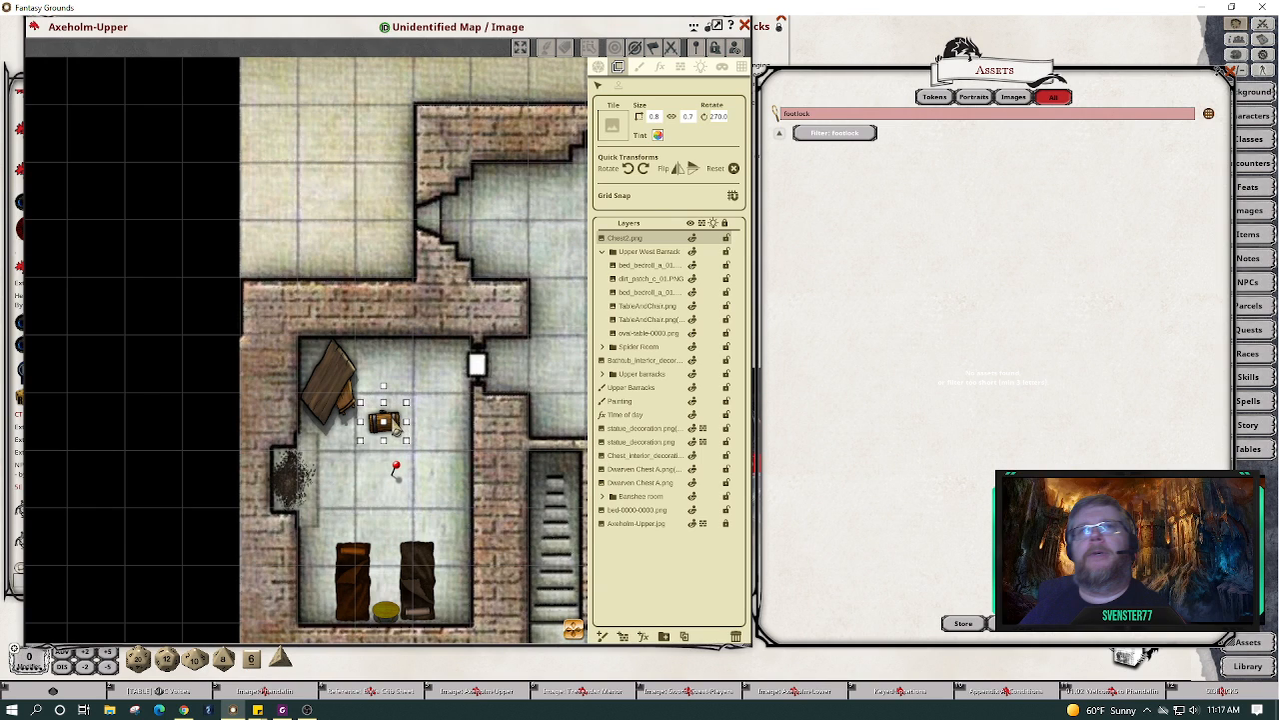
Place the chest in the room's southwest corner and move its layer into the Upper West Barrack folder.
{"action": "left_click_drag", "start_coordinate": [395, 428], "coordinate": [333, 620]}
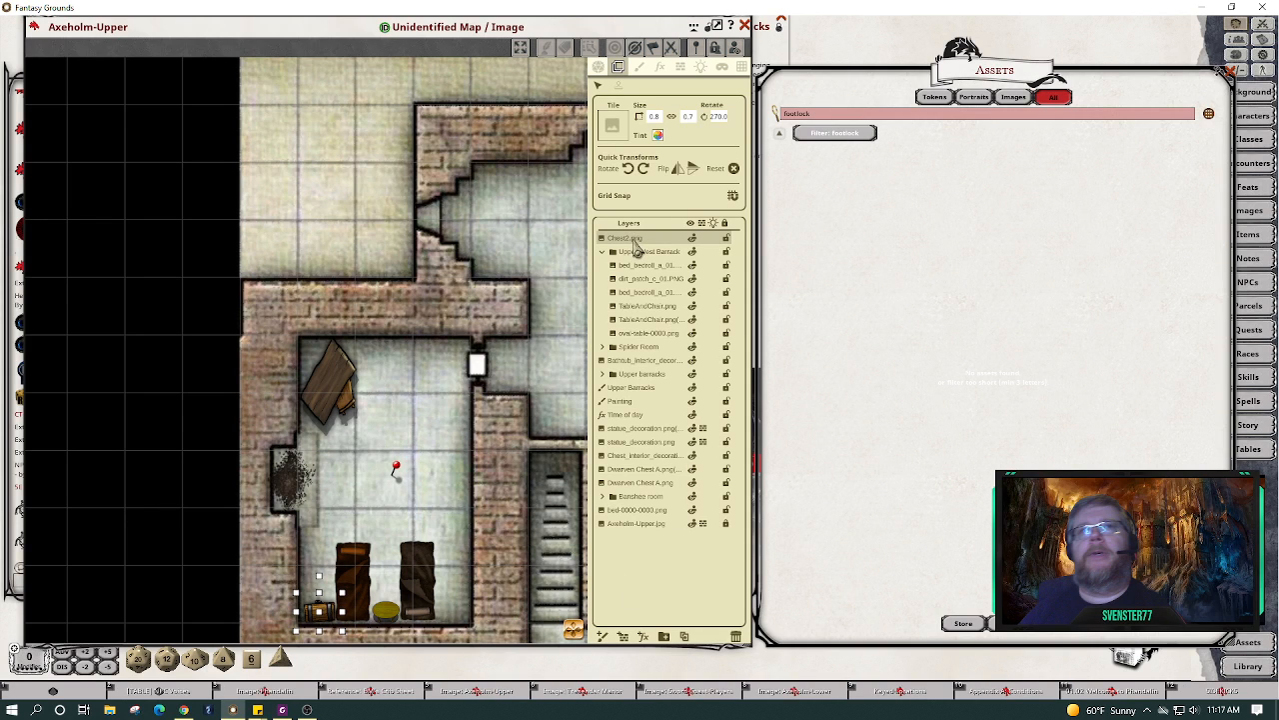
{"action": "left_click_drag", "start_coordinate": [636, 248], "coordinate": [640, 244]}
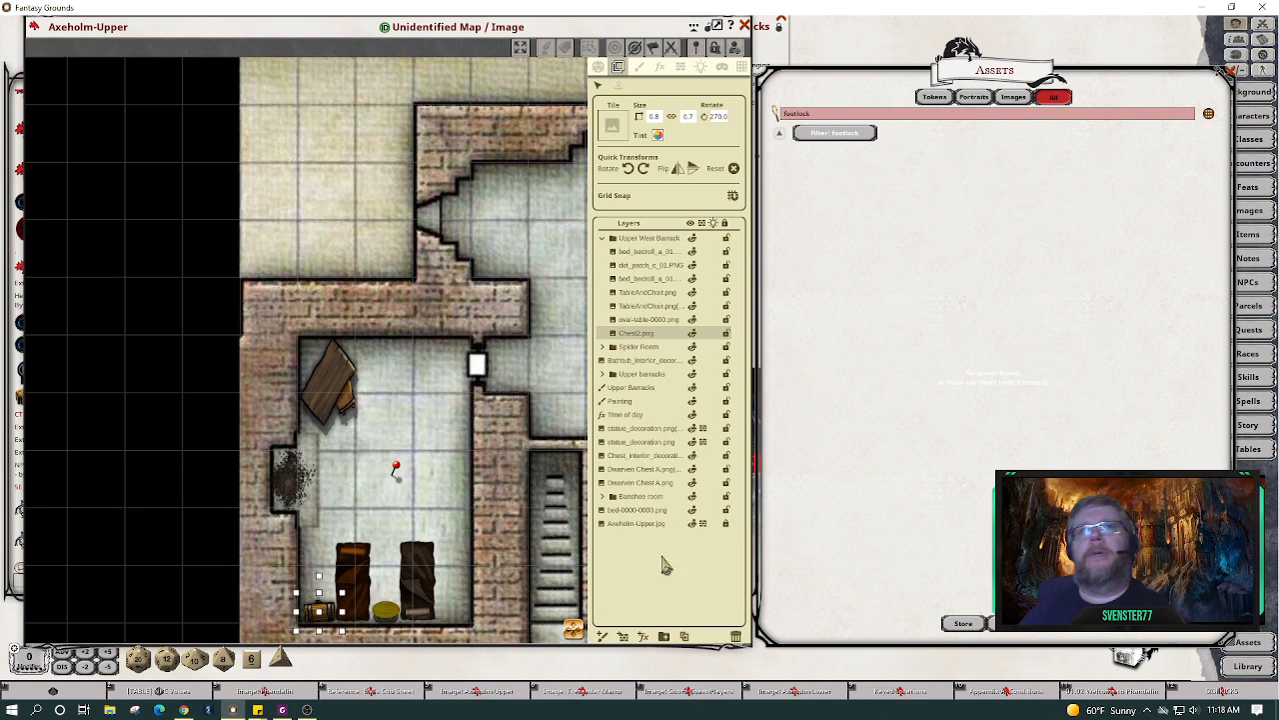
Duplicate the chest and move the copy to the room's southeast corner beside the dark bedroll.
{"action": "left_click", "coordinate": [685, 637]}
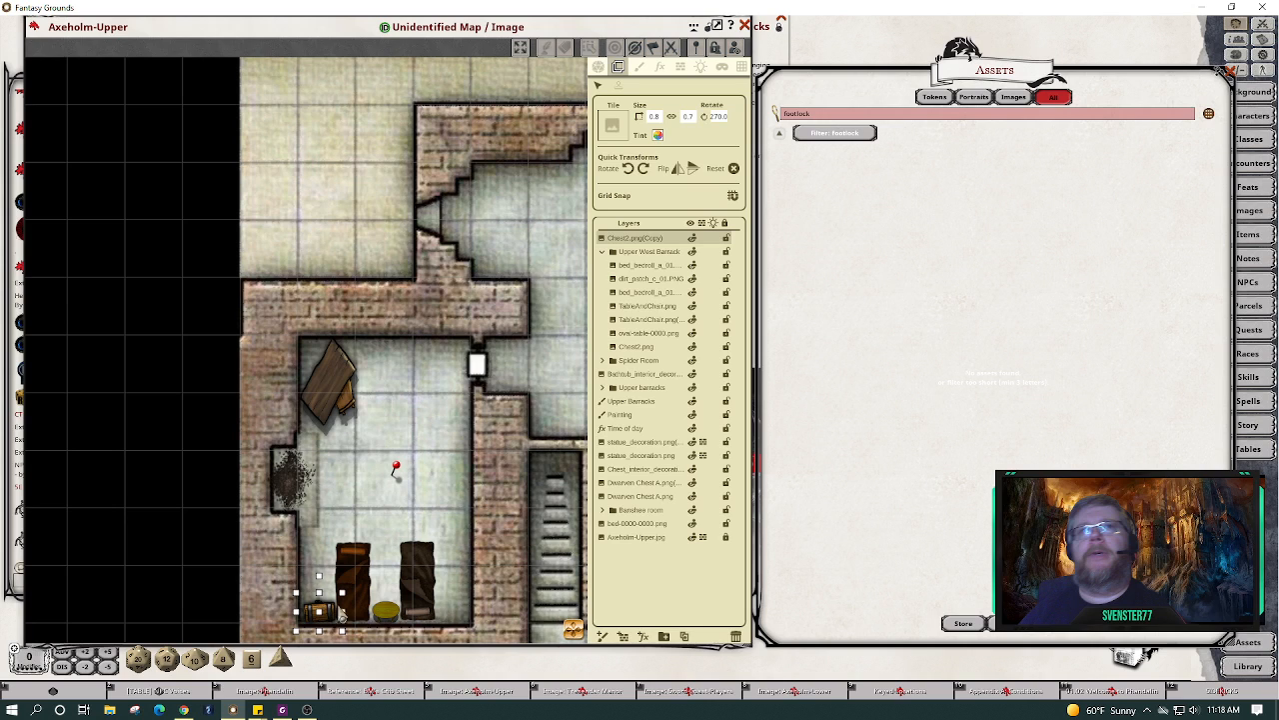
{"action": "left_click", "coordinate": [388, 611]}
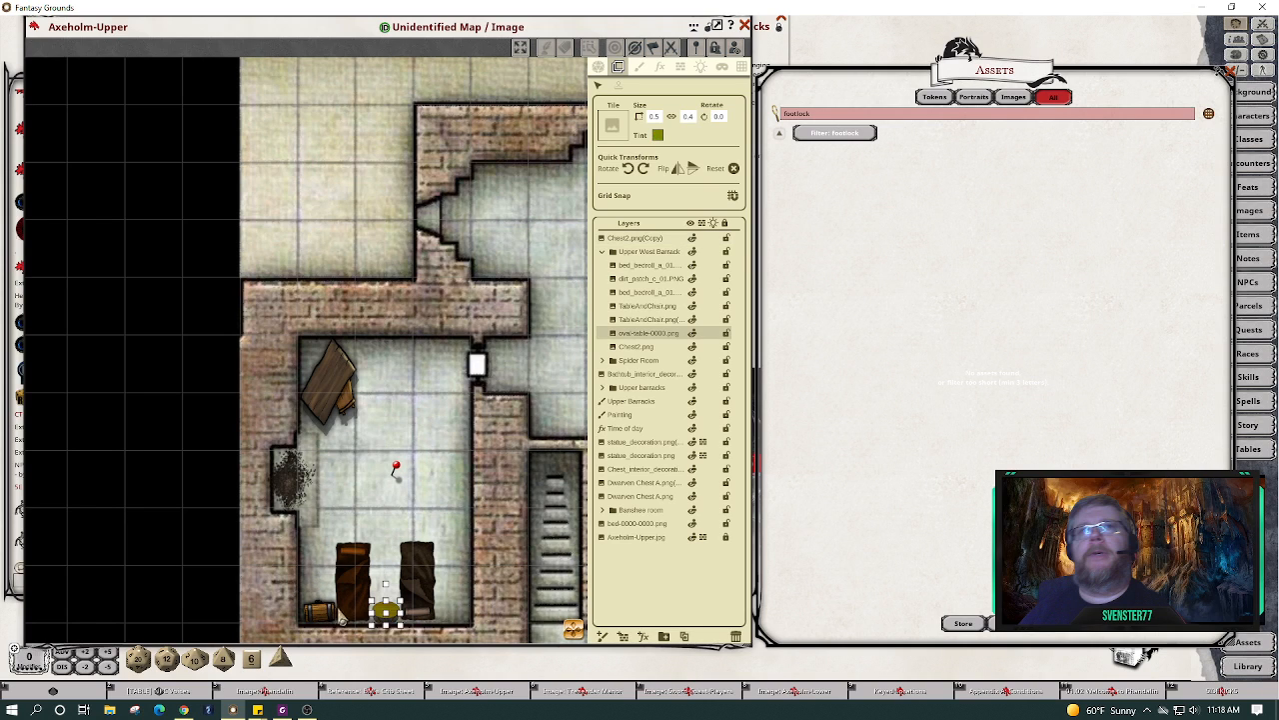
{"action": "left_click", "coordinate": [320, 614]}
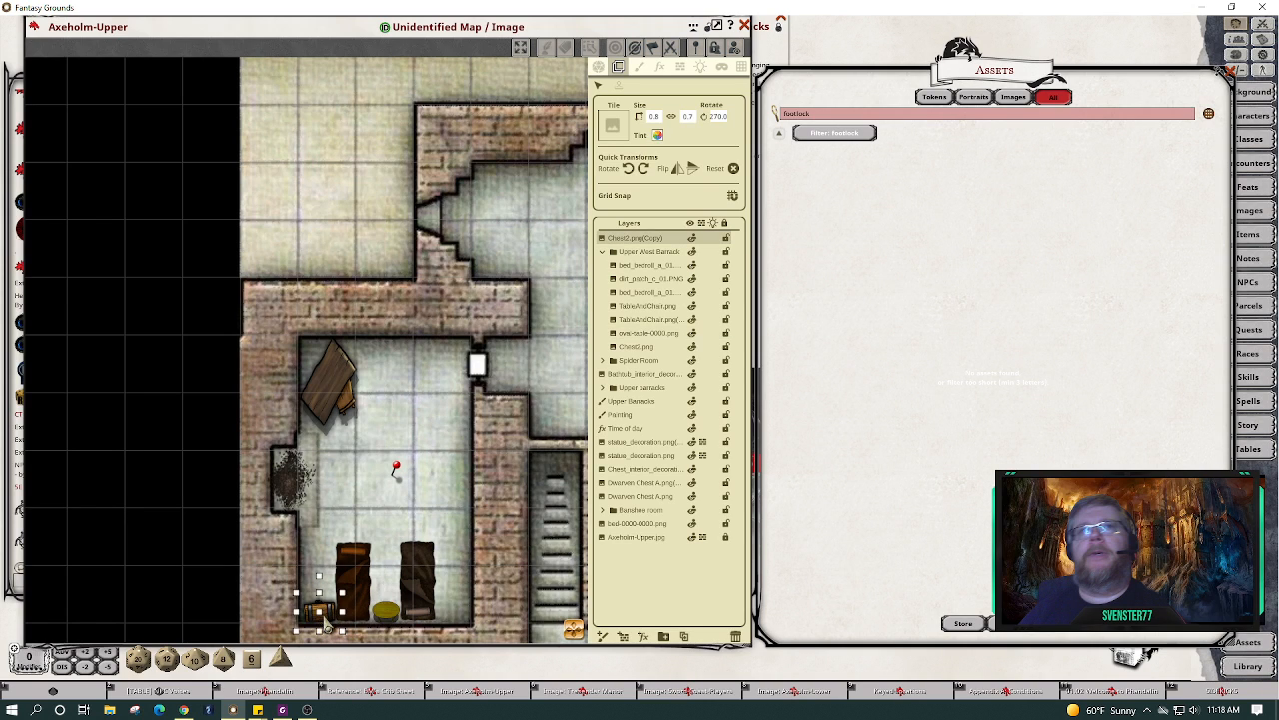
{"action": "left_click_drag", "start_coordinate": [320, 615], "coordinate": [464, 621]}
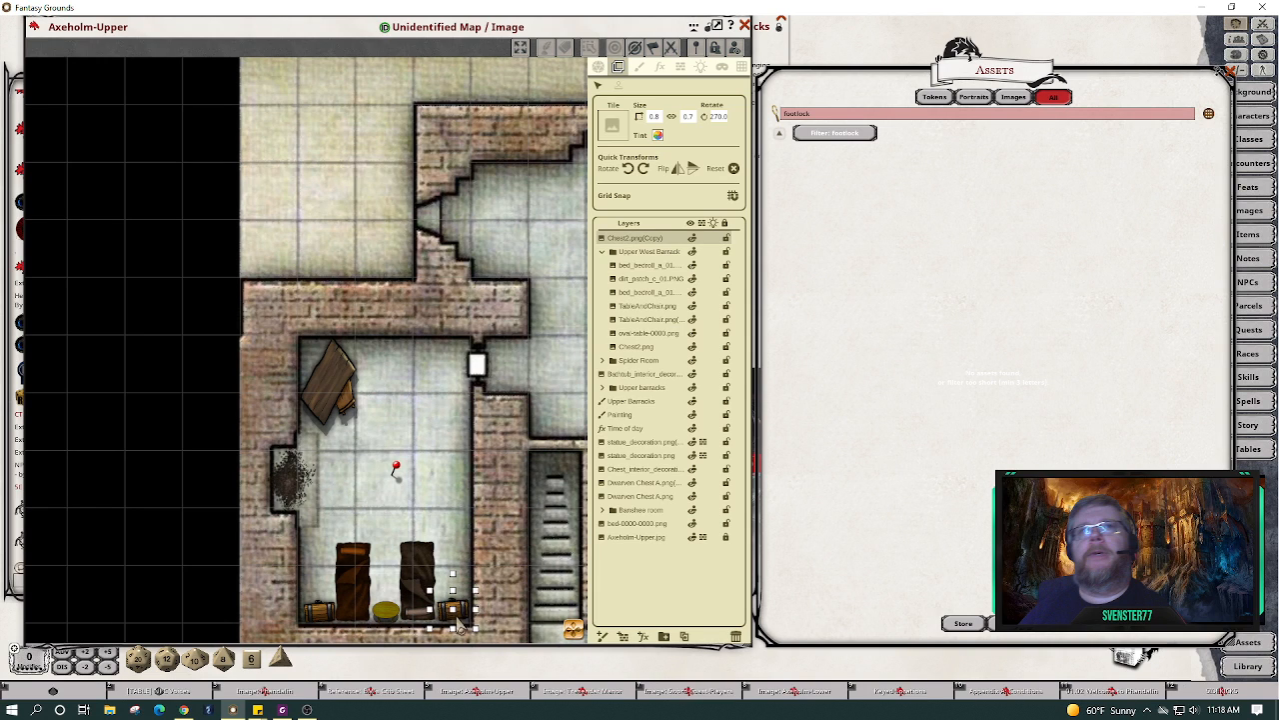
Rotate the copied chest in the southeast corner slightly, to about 280 degrees.
{"action": "scroll", "coordinate": [485, 611], "scroll_direction": "up", "scroll_amount": 4}
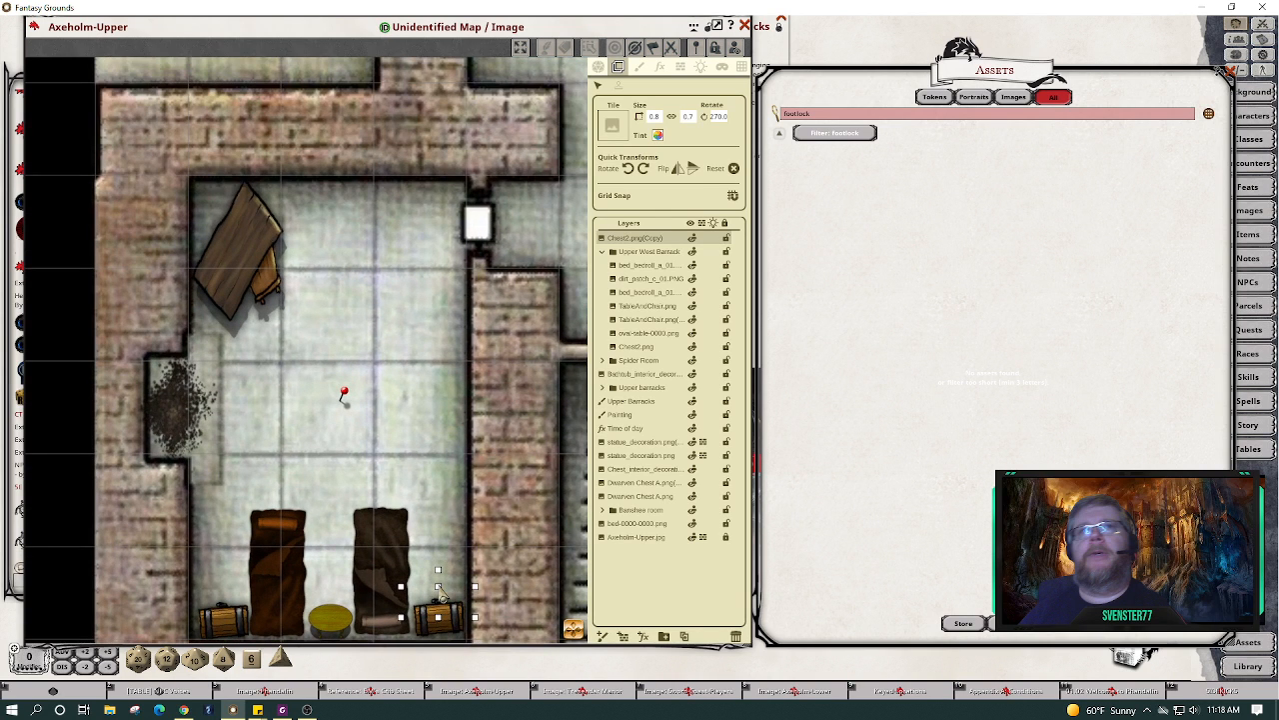
{"action": "scroll", "coordinate": [447, 595], "scroll_direction": "up", "scroll_amount": 1}
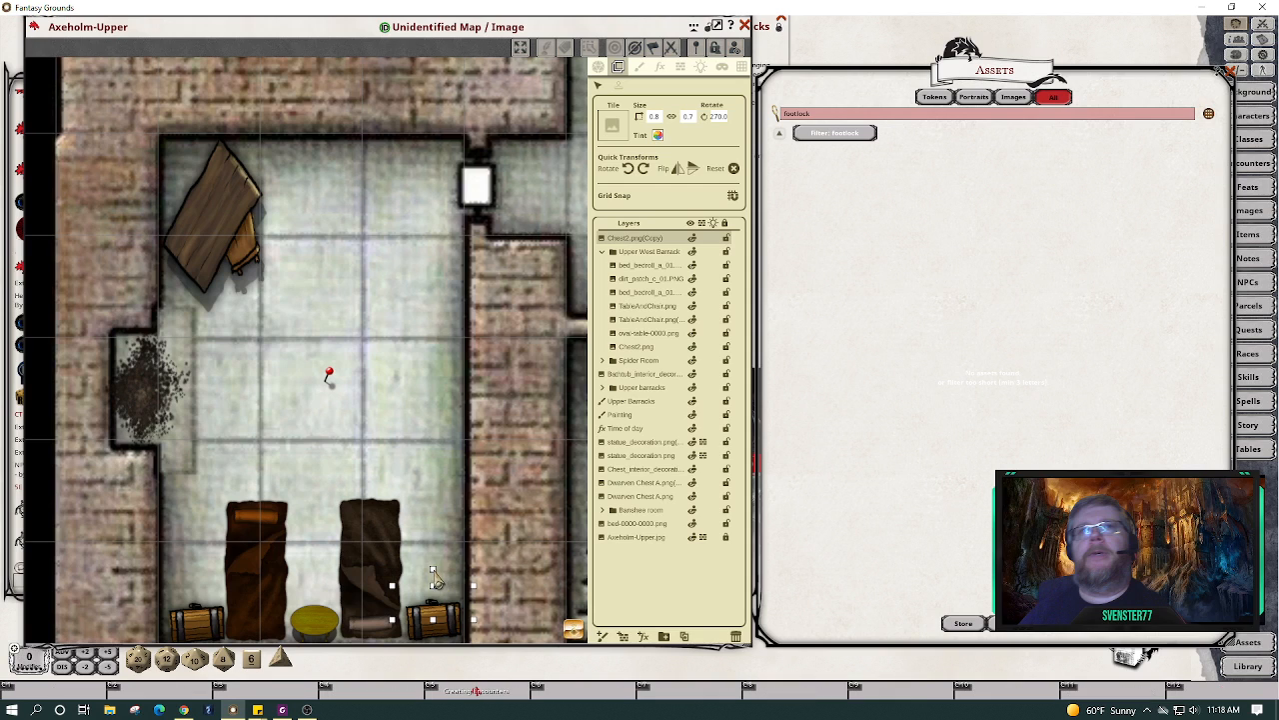
{"action": "left_click_drag", "start_coordinate": [436, 571], "coordinate": [446, 578]}
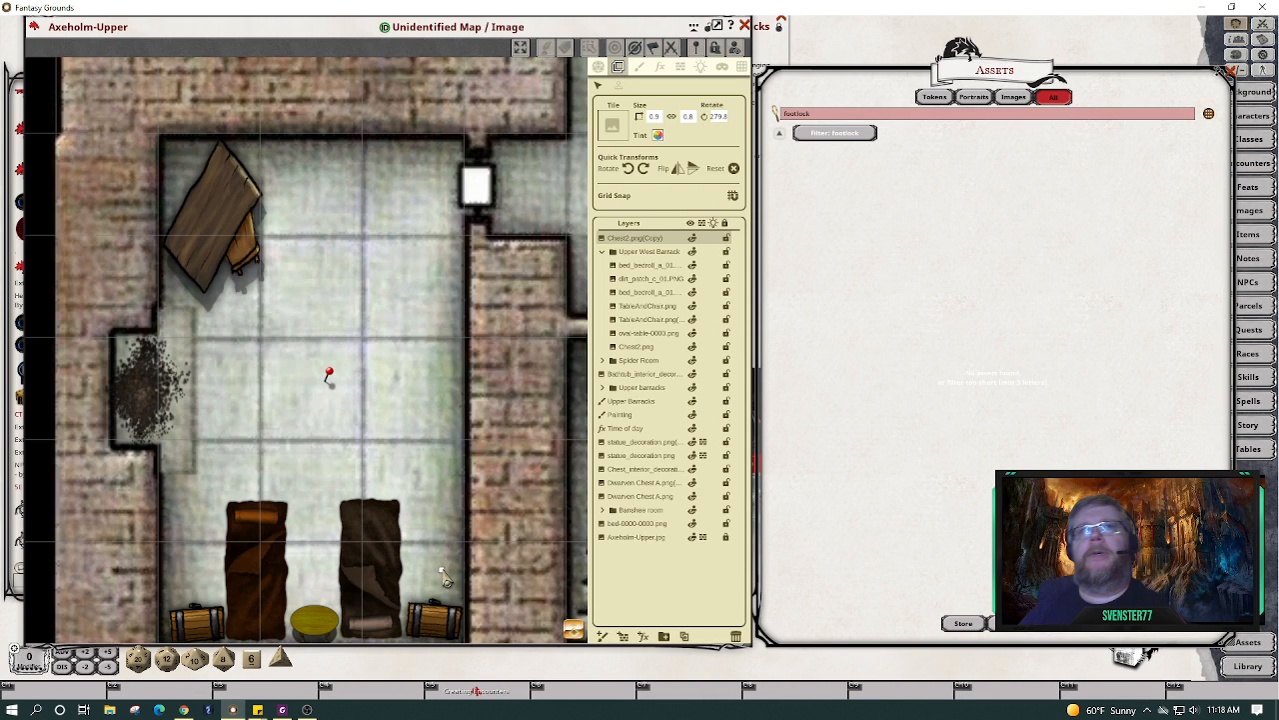
{"action": "scroll", "coordinate": [575, 640], "scroll_direction": "down", "scroll_amount": 2}
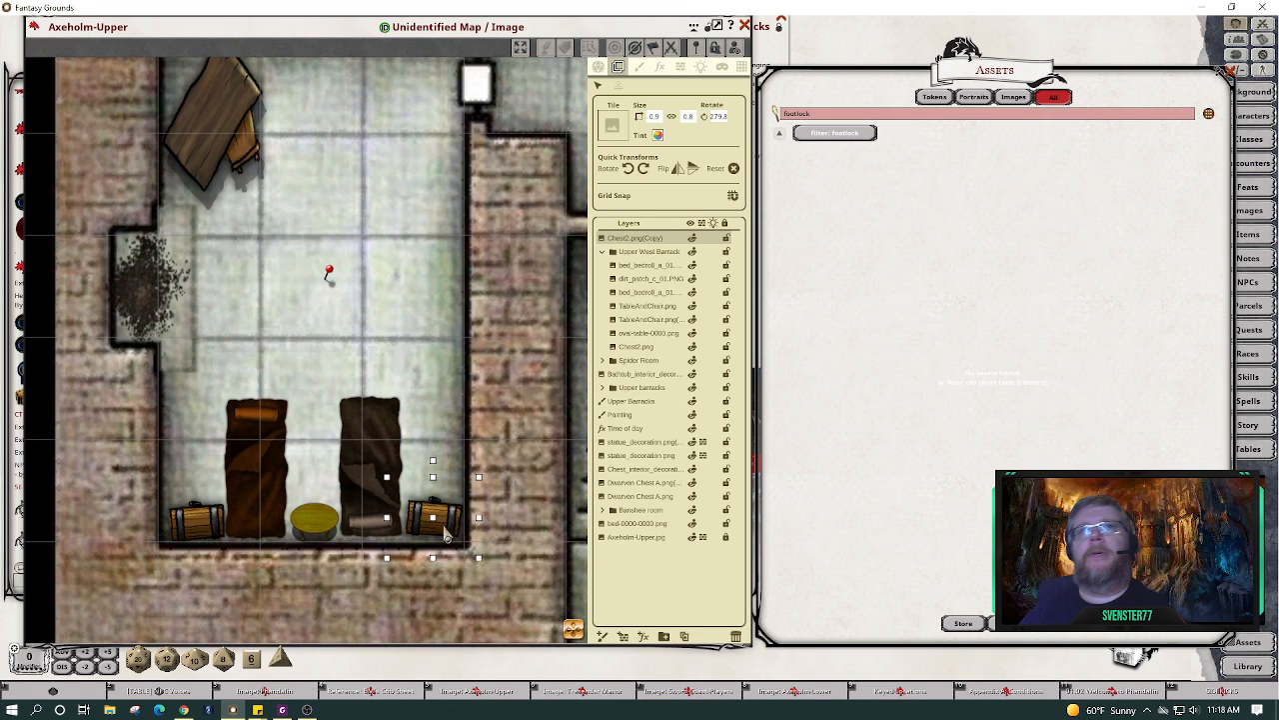
Tint the southeast chest light pink by lowering green to 193, and move its layer into the Upper West Barrack folder.
{"action": "left_click", "coordinate": [663, 142]}
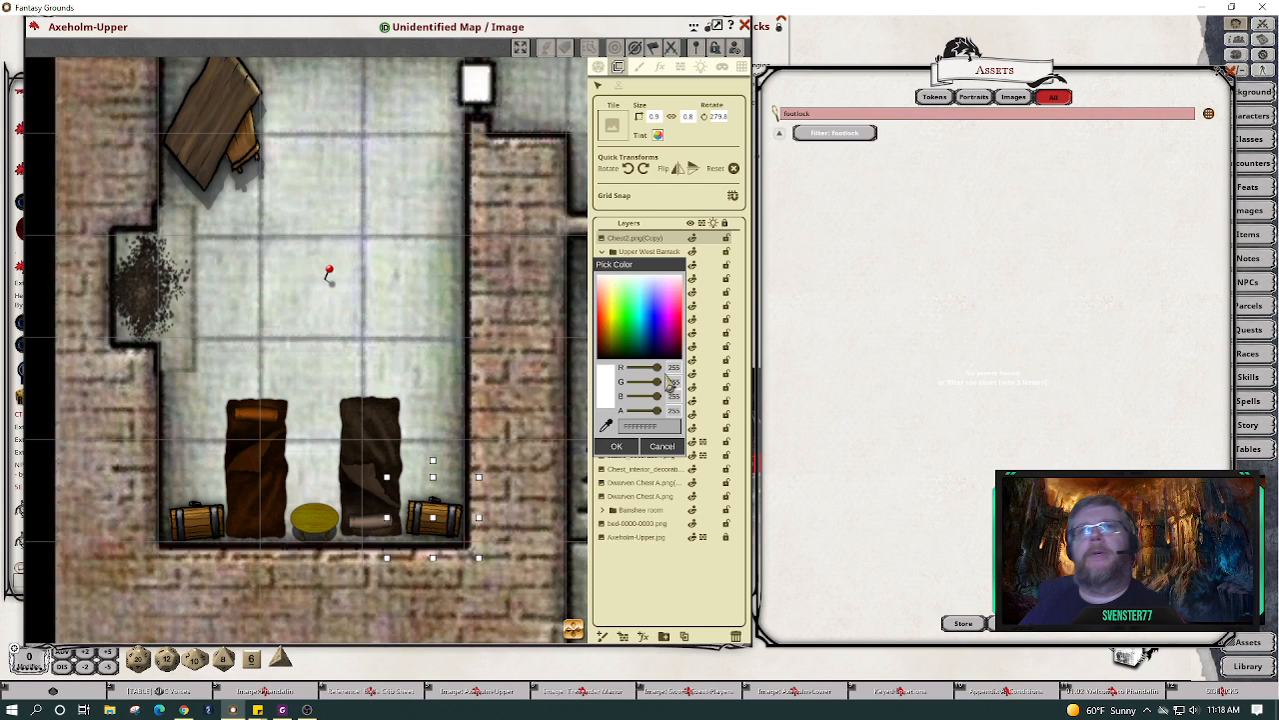
{"action": "left_click_drag", "start_coordinate": [659, 388], "coordinate": [655, 396]}
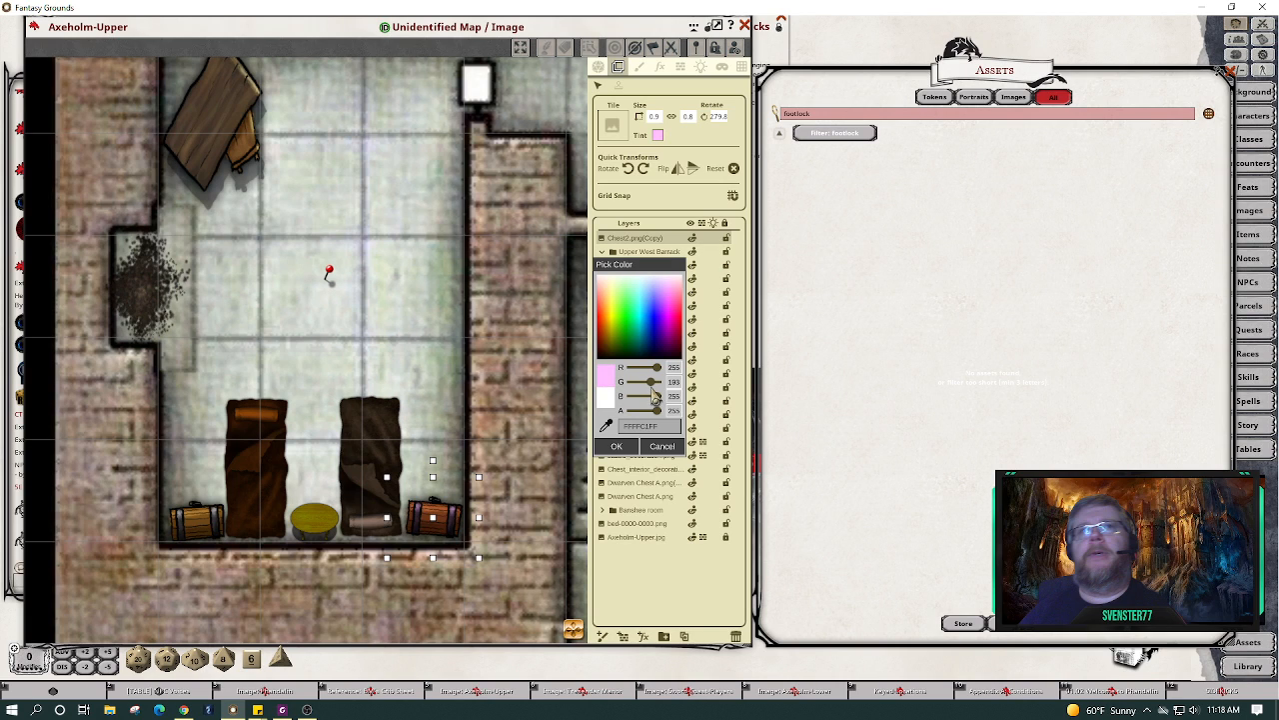
{"action": "left_click", "coordinate": [630, 447]}
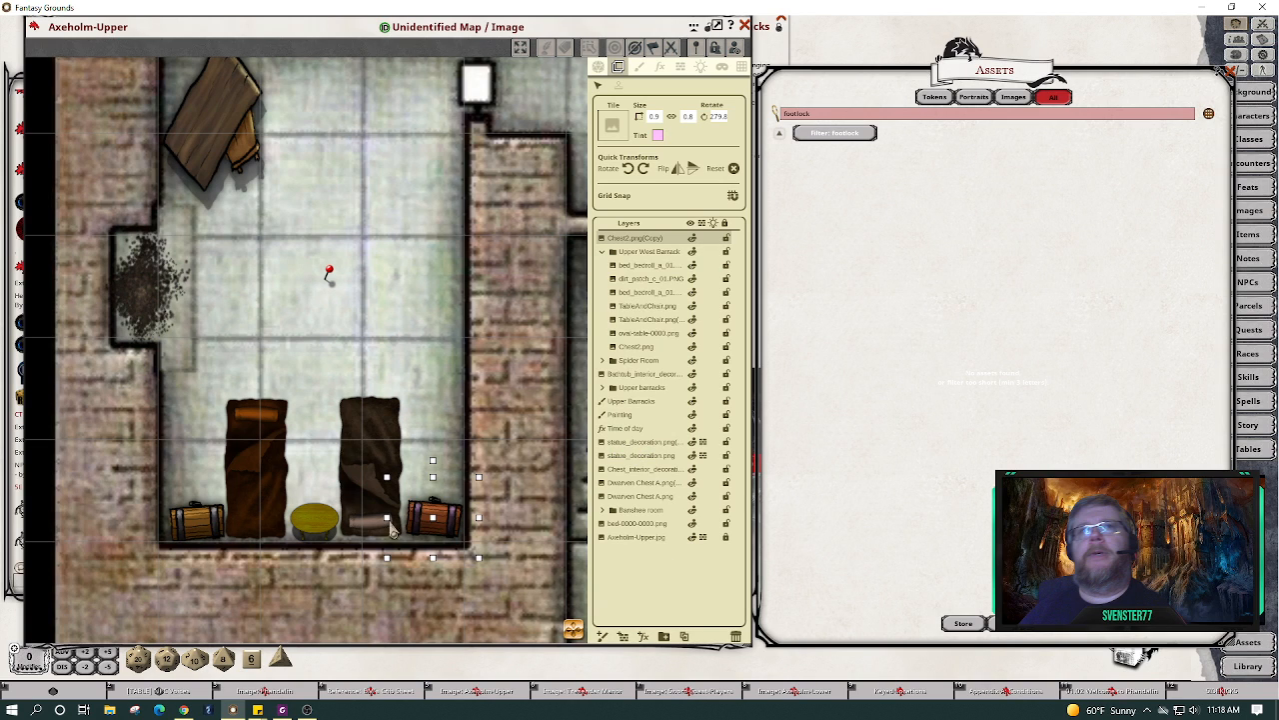
{"action": "left_click", "coordinate": [429, 598]}
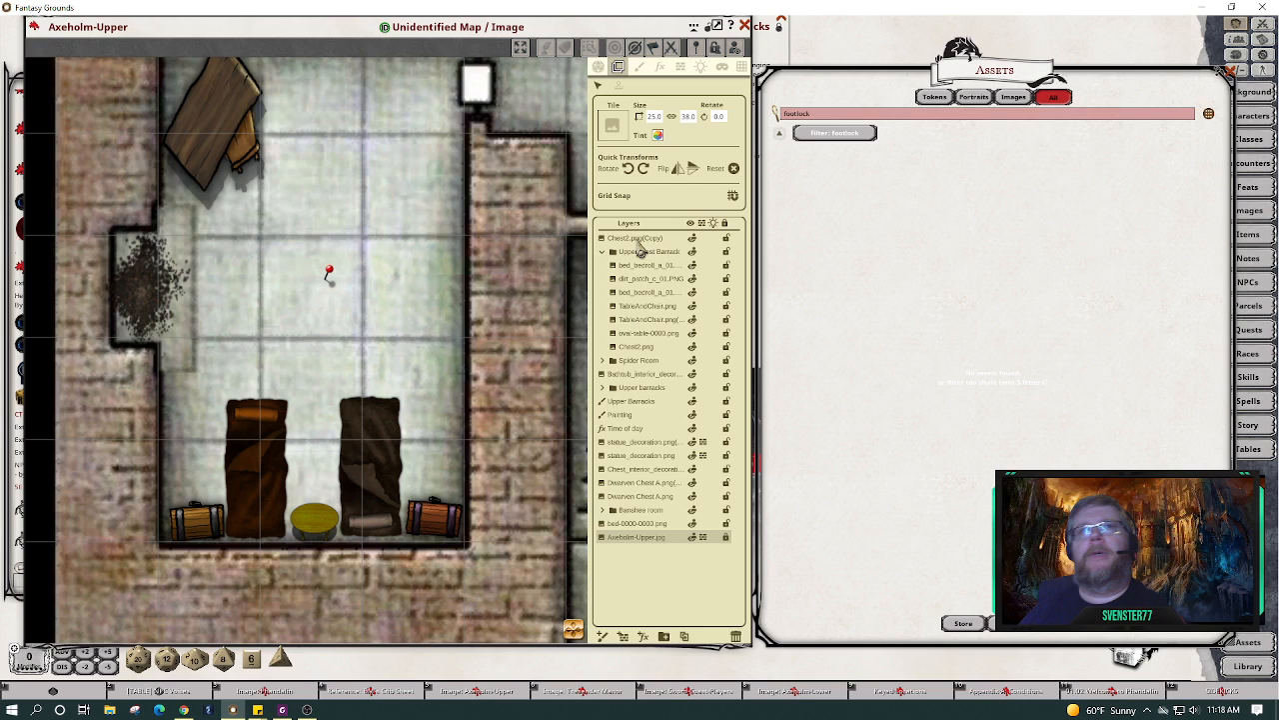
{"action": "left_click_drag", "start_coordinate": [638, 239], "coordinate": [641, 241]}
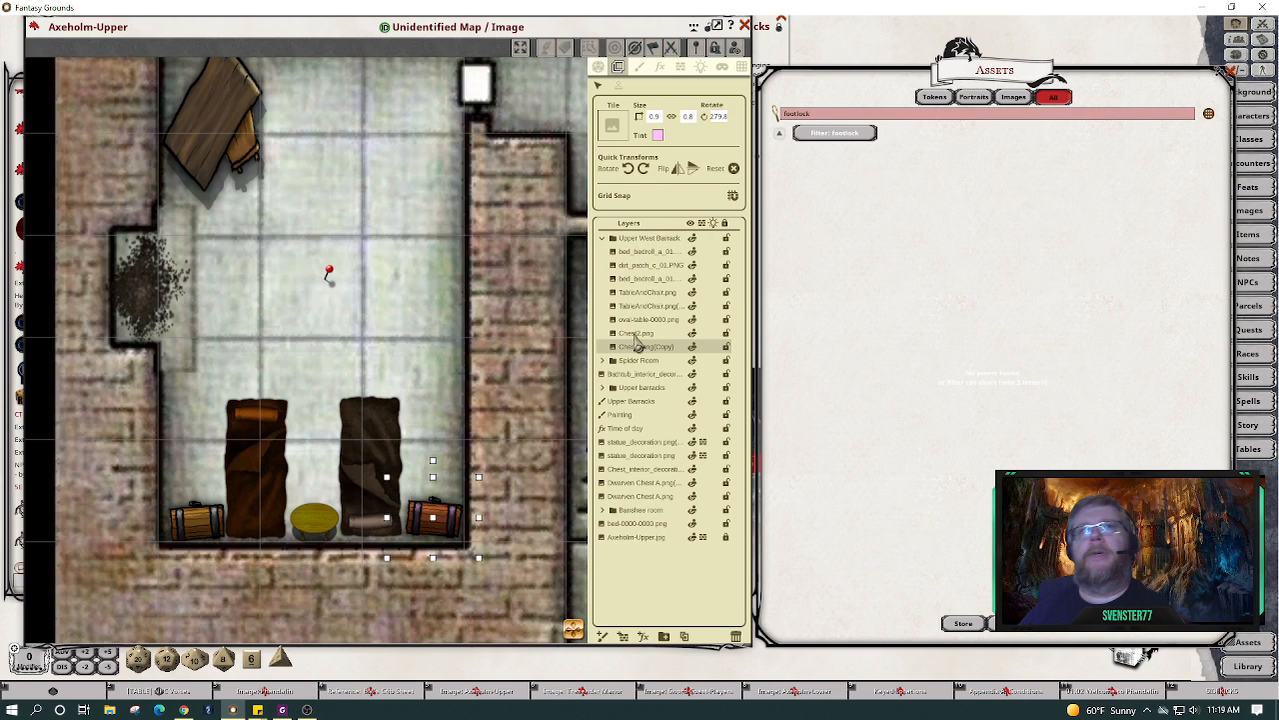
Duplicate both chests together and tint the two copies dark grey.
{"action": "left_click", "coordinate": [635, 333], "text": "shift"}
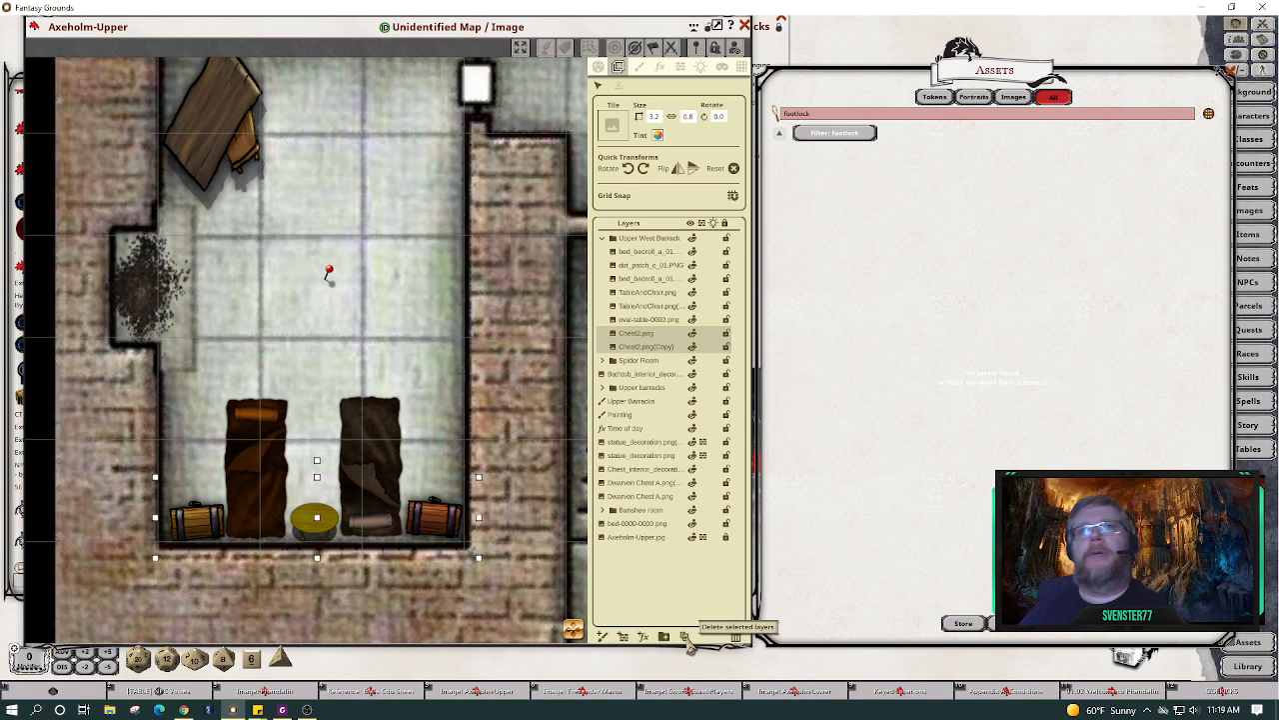
{"action": "left_click", "coordinate": [684, 641]}
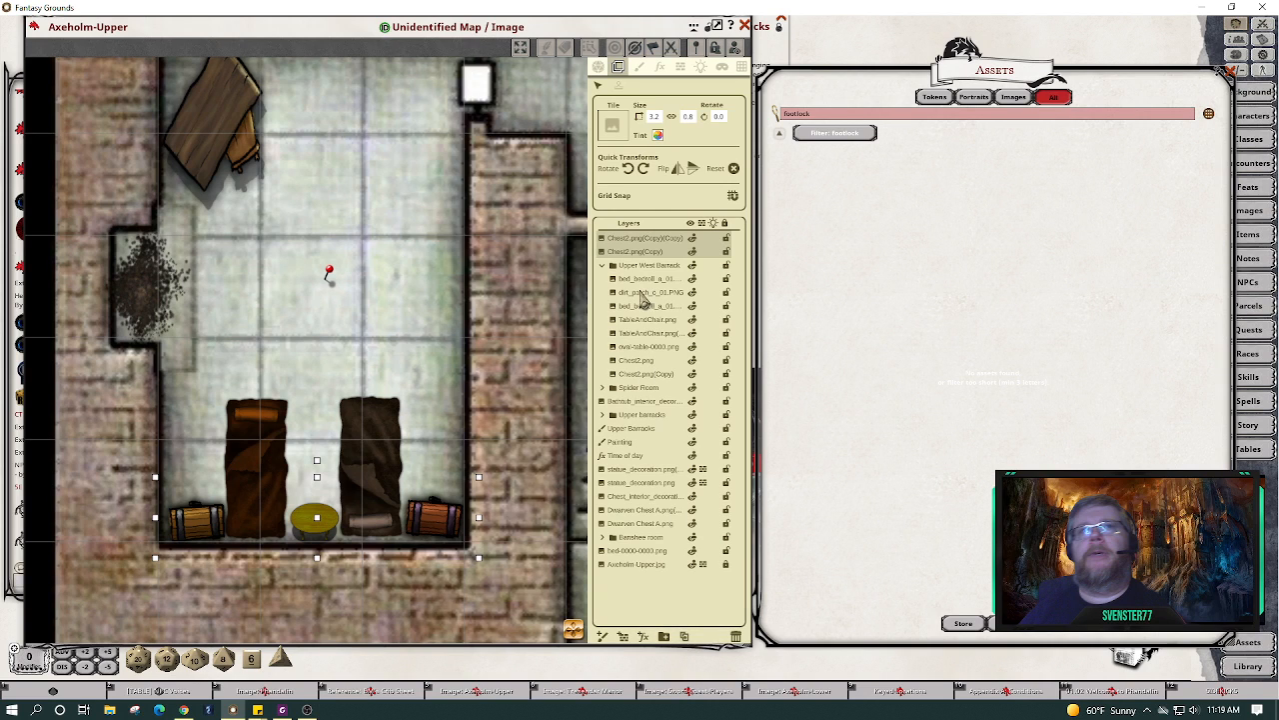
{"action": "left_click", "coordinate": [659, 137]}
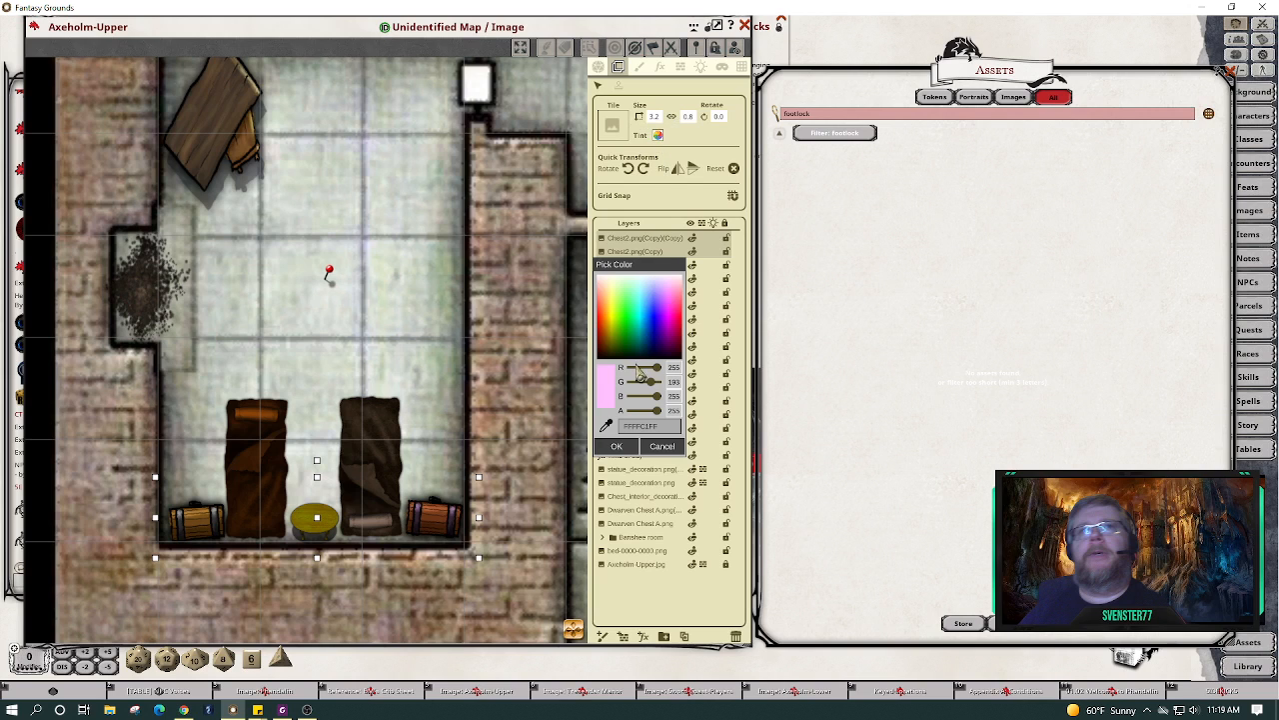
{"action": "left_click_drag", "start_coordinate": [657, 364], "coordinate": [610, 385]}
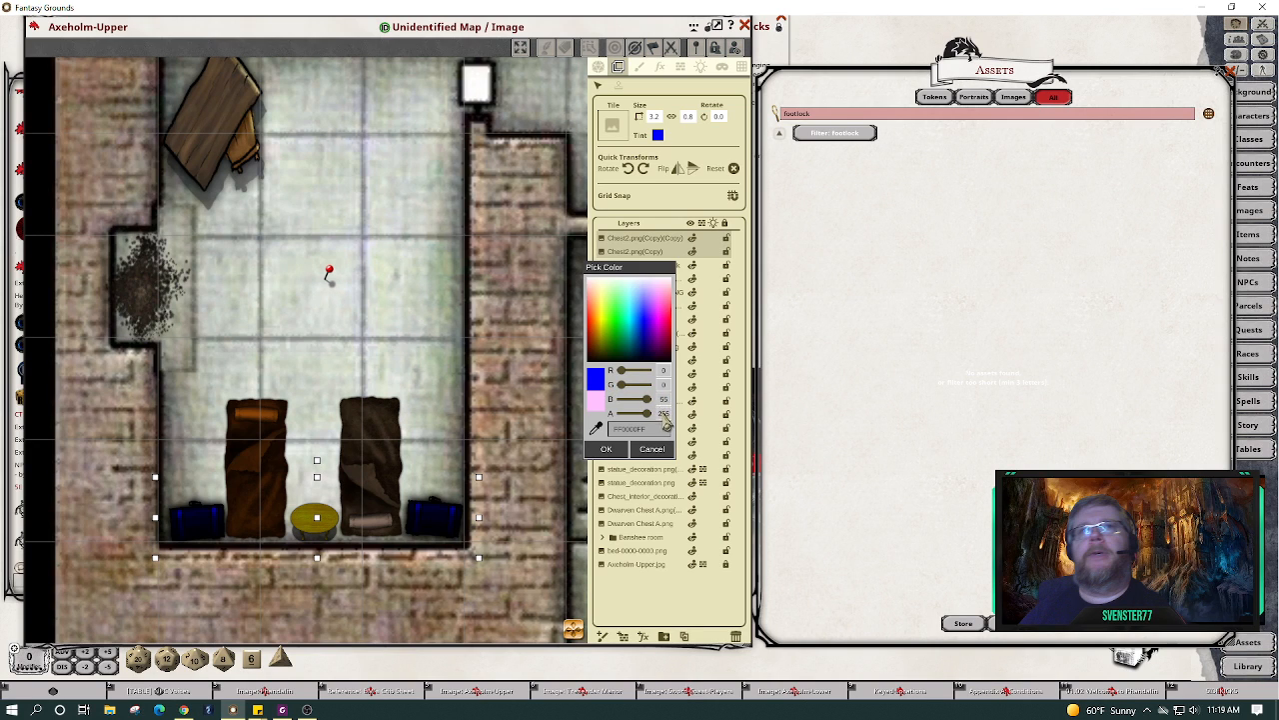
{"action": "left_click", "coordinate": [664, 415]}
{"action": "type", "text": "160"}
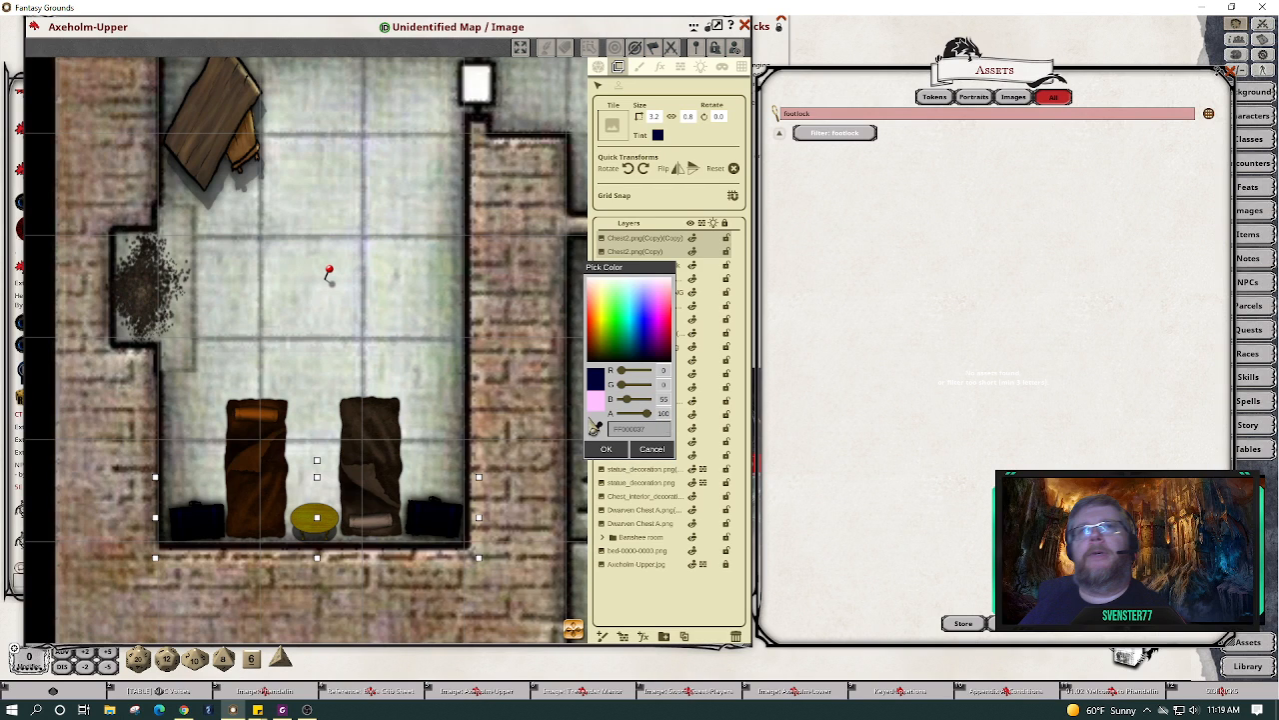
{"action": "left_click", "coordinate": [595, 428]}
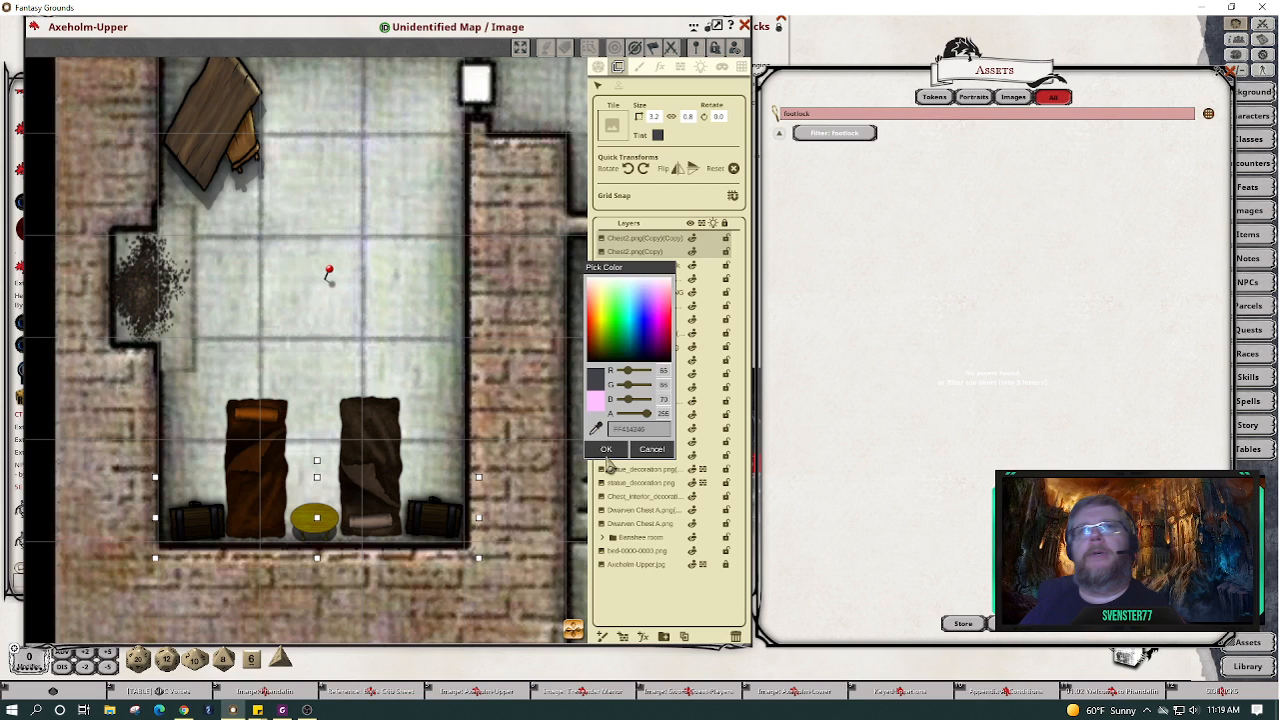
{"action": "left_click", "coordinate": [606, 450]}
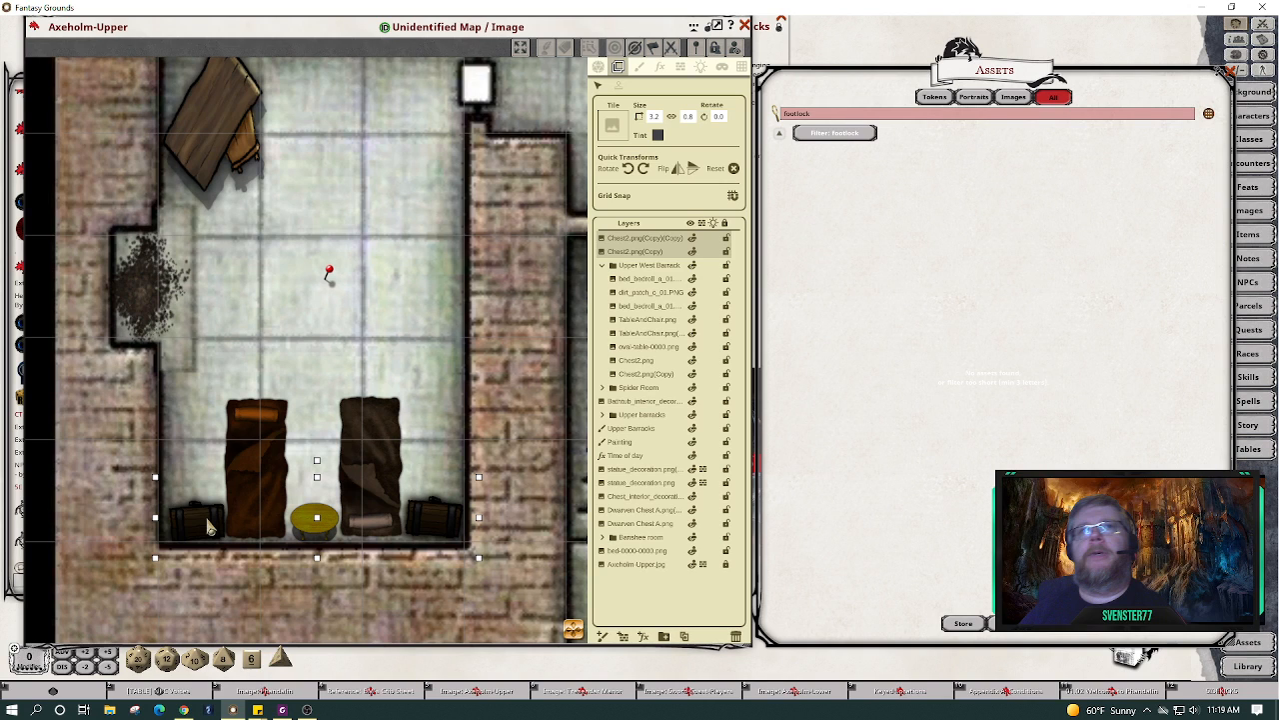
Offset the chest copies slightly southeast as shadows and set their tint to red 0, green 0, blue 73, alpha 133.
{"action": "left_click_drag", "start_coordinate": [208, 528], "coordinate": [213, 534]}
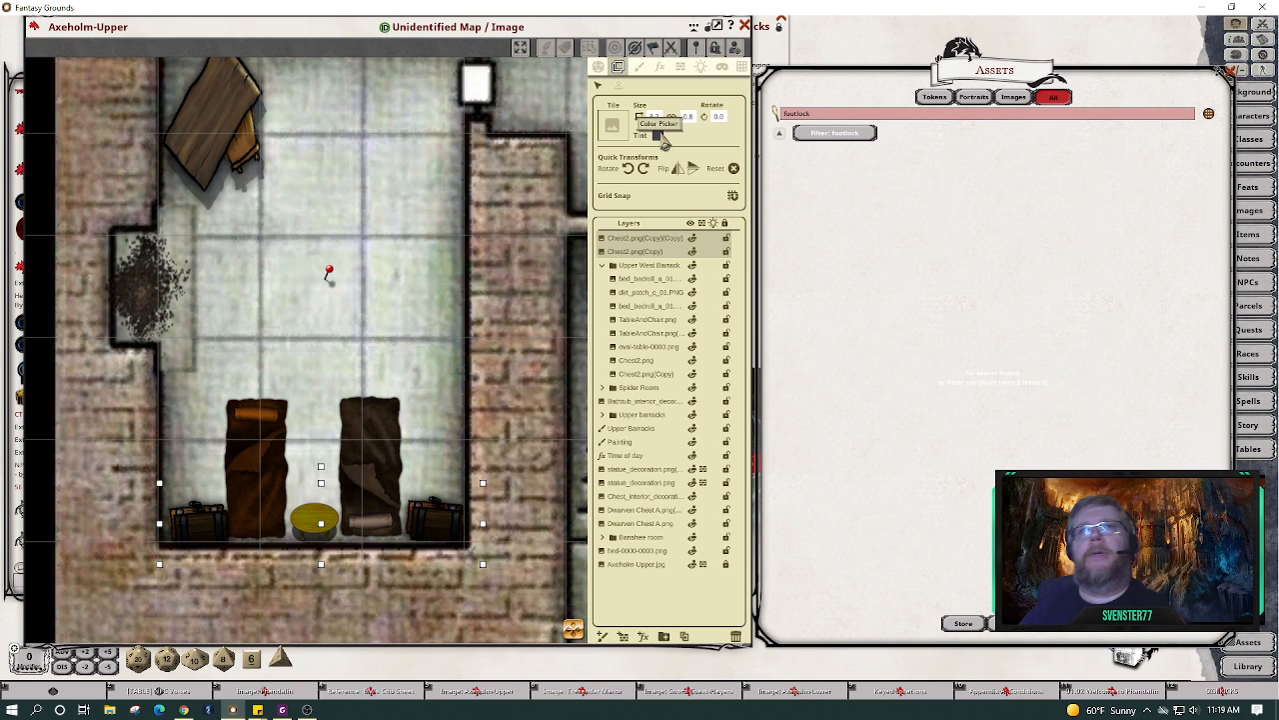
{"action": "left_click", "coordinate": [661, 137]}
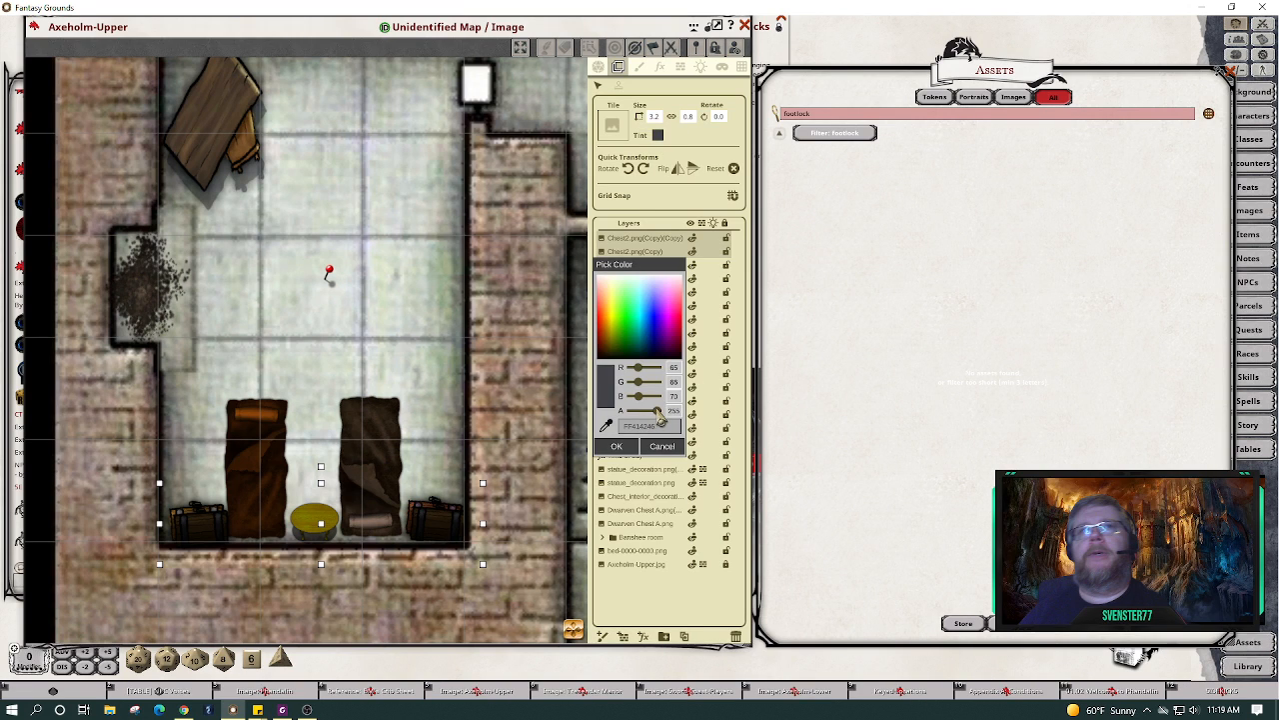
{"action": "left_click_drag", "start_coordinate": [658, 418], "coordinate": [644, 421]}
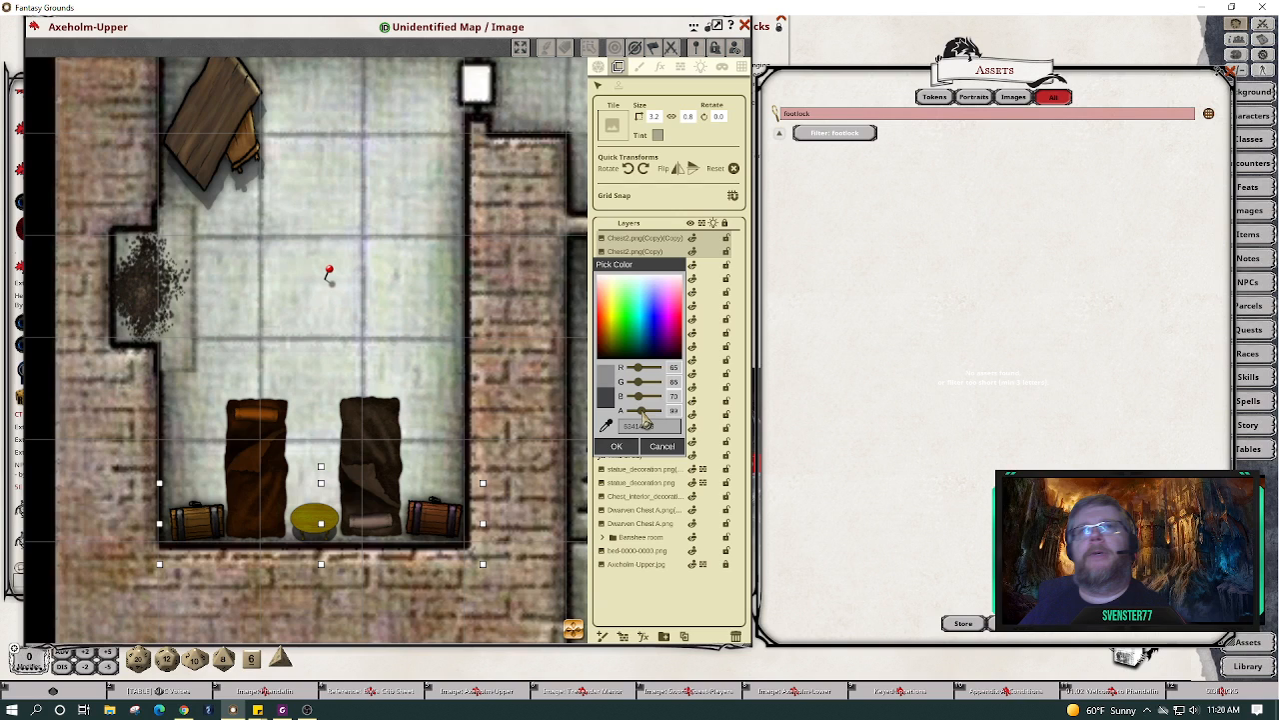
{"action": "left_click_drag", "start_coordinate": [639, 367], "coordinate": [622, 402]}
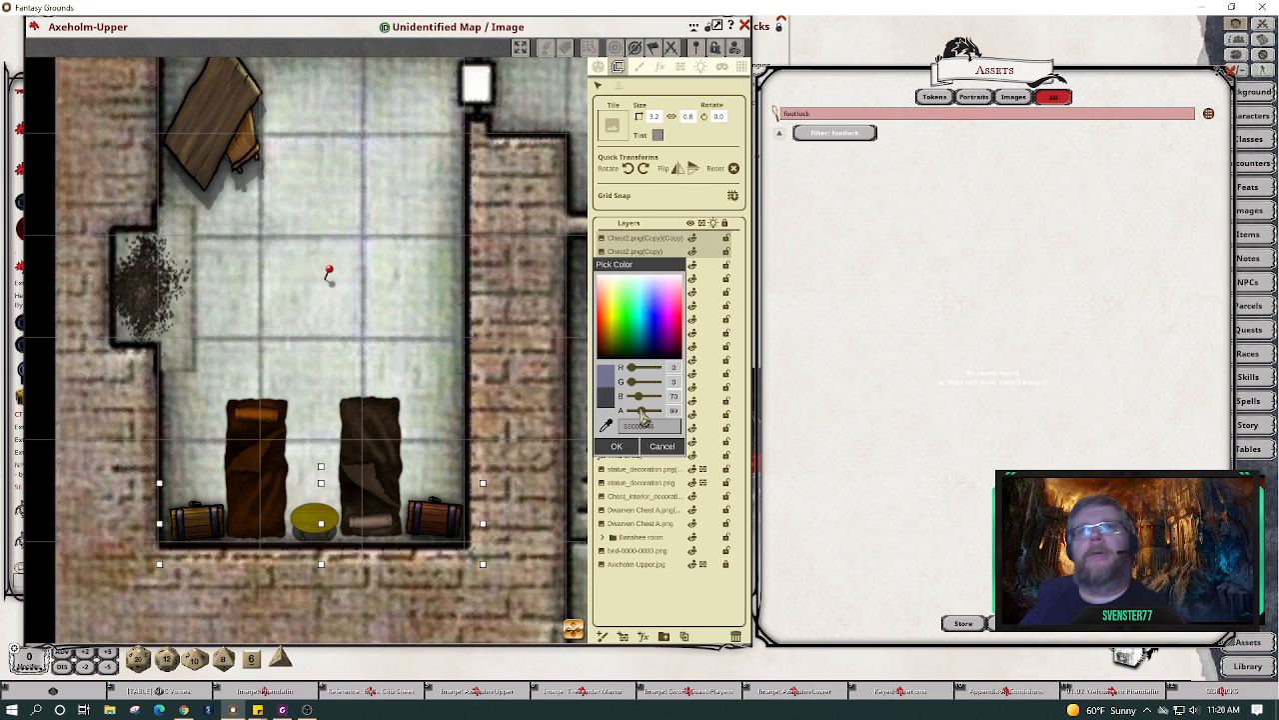
{"action": "left_click_drag", "start_coordinate": [640, 413], "coordinate": [648, 416]}
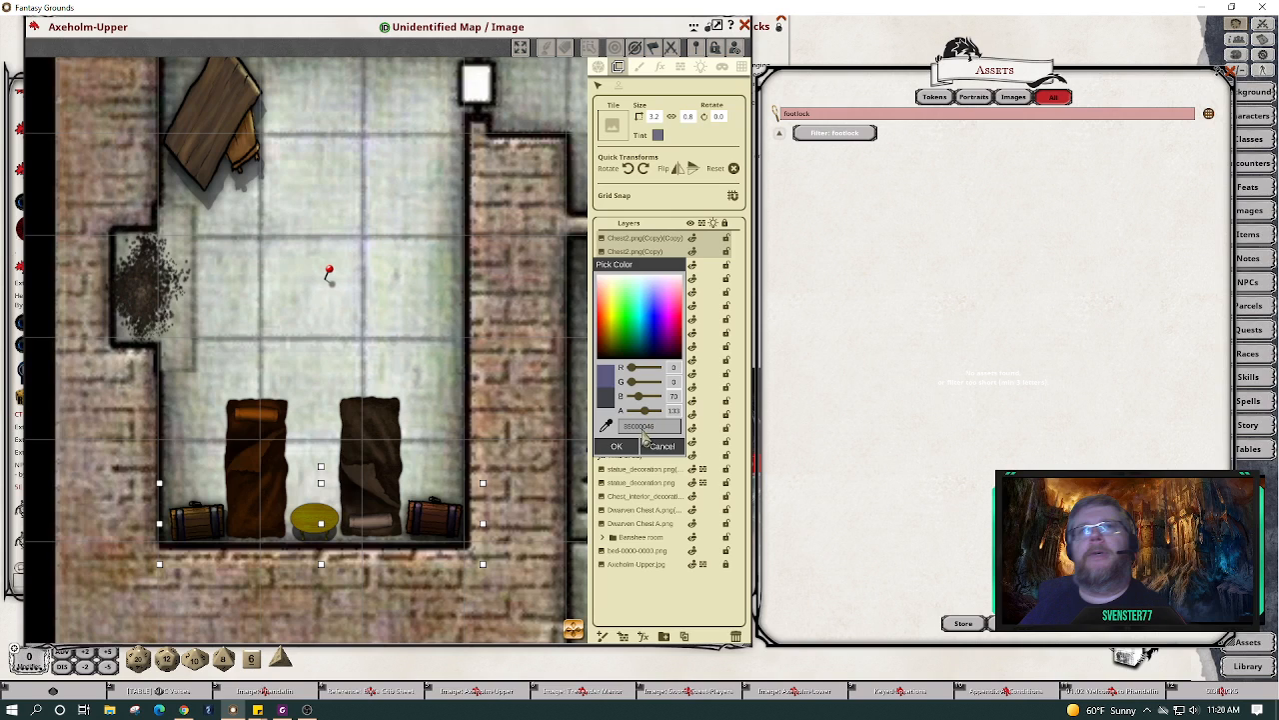
{"action": "left_click", "coordinate": [626, 446]}
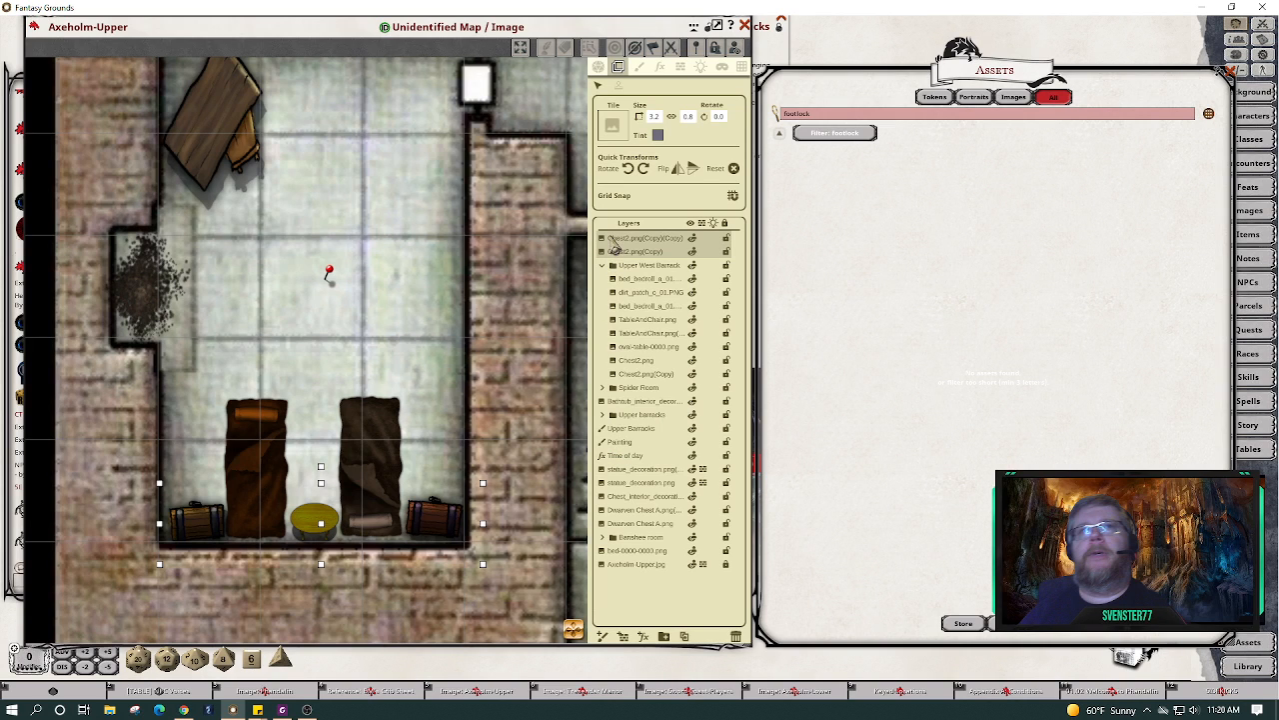
Move both shadow chest layers into the Upper West Barrack folder beneath the original chest layers.
{"action": "left_click_drag", "start_coordinate": [614, 244], "coordinate": [616, 264]}
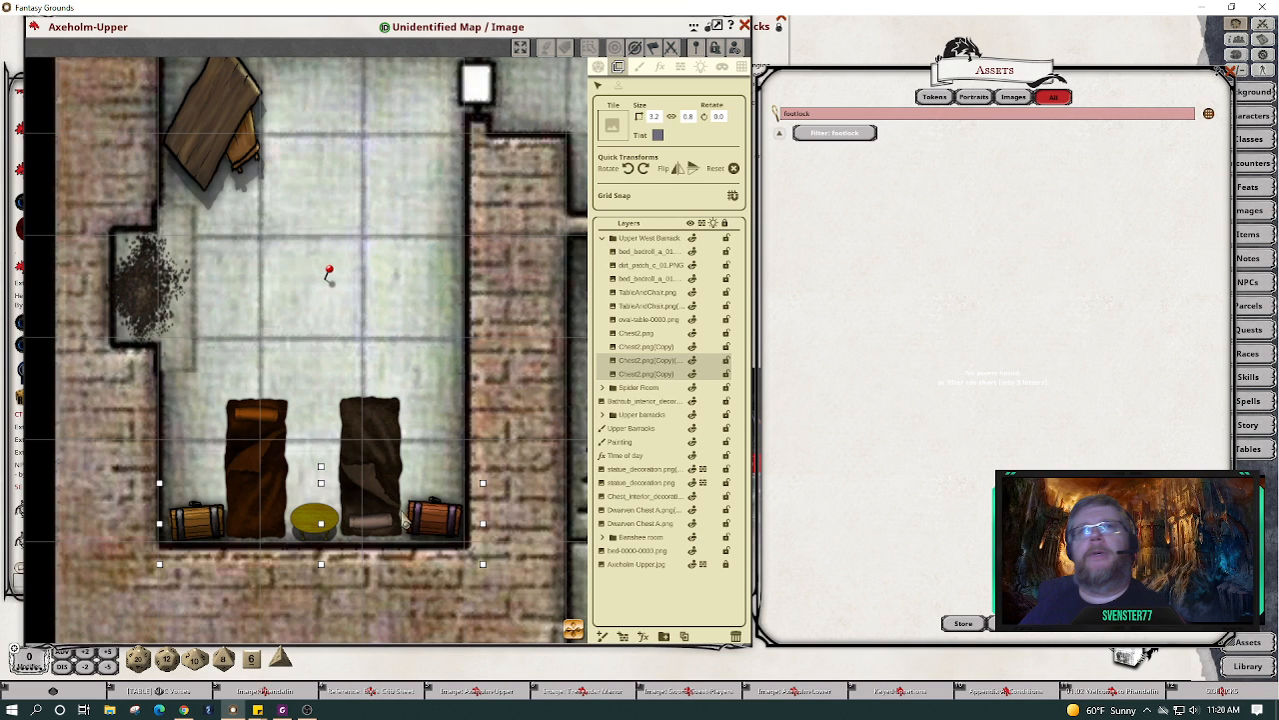
{"action": "scroll", "coordinate": [447, 530], "scroll_direction": "up", "scroll_amount": 3}
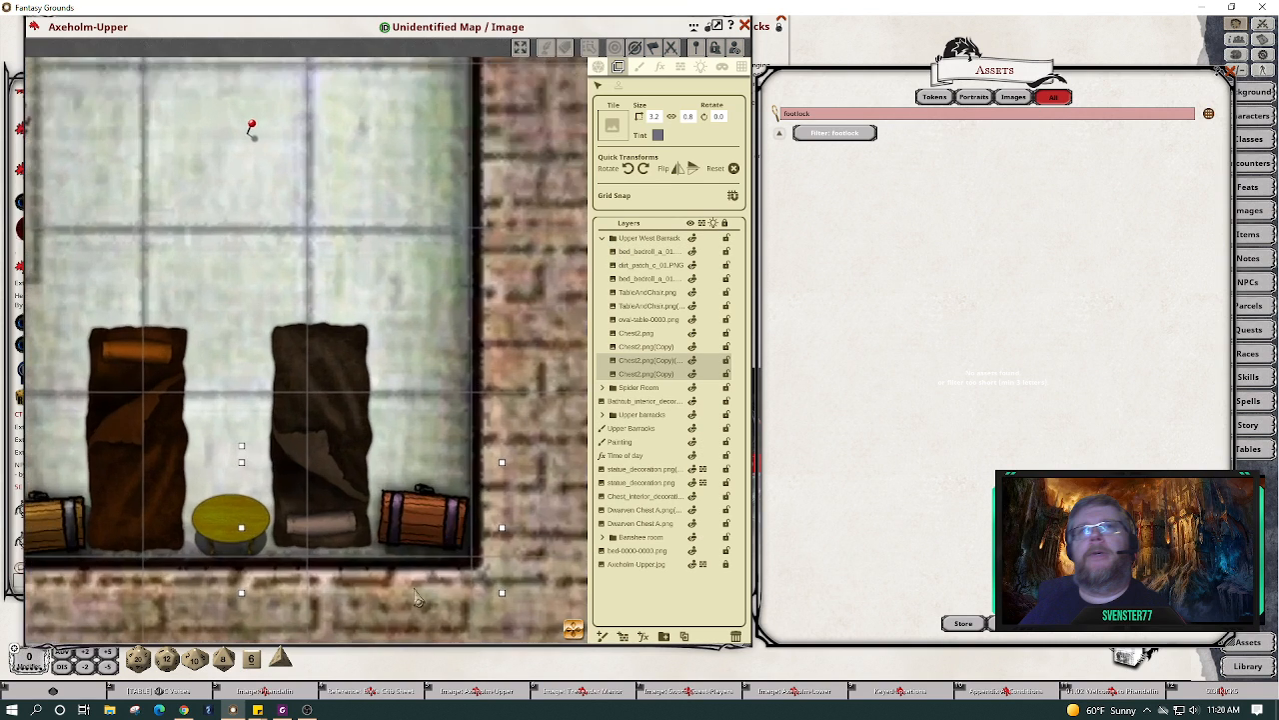
{"action": "scroll", "coordinate": [452, 555], "scroll_direction": "up", "scroll_amount": 1}
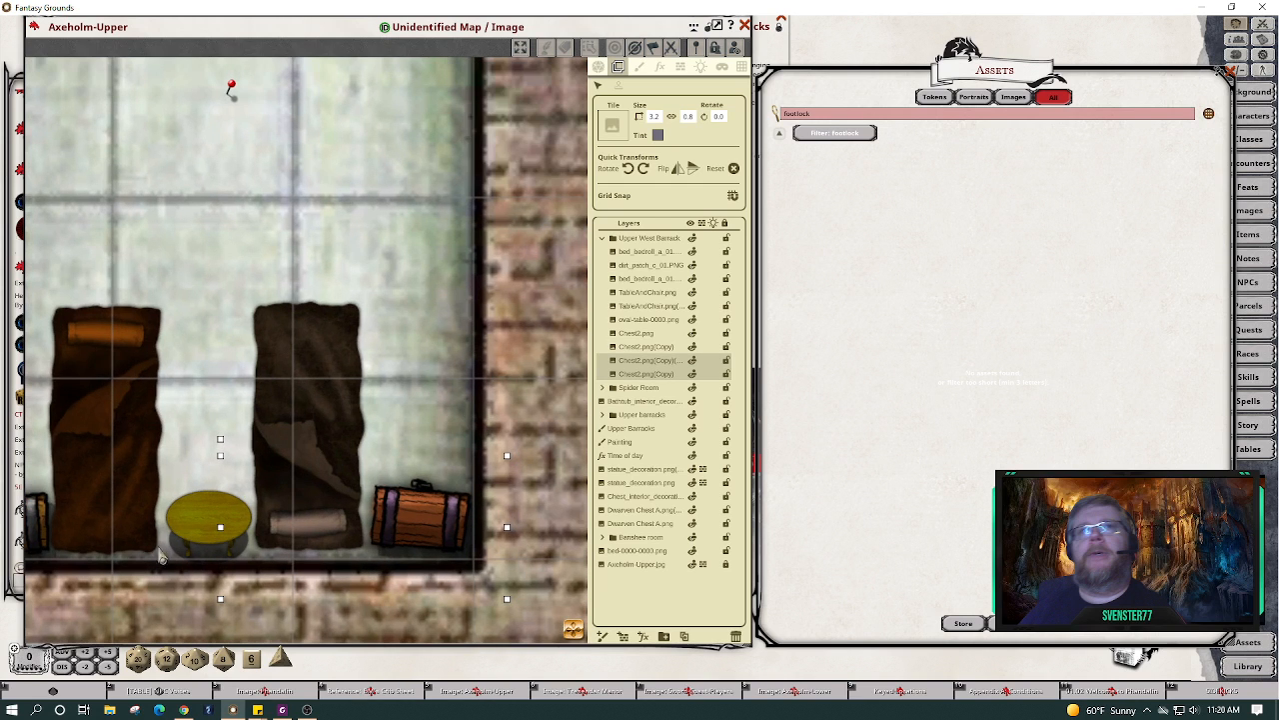
{"action": "scroll", "coordinate": [328, 470], "scroll_direction": "down", "scroll_amount": 3}
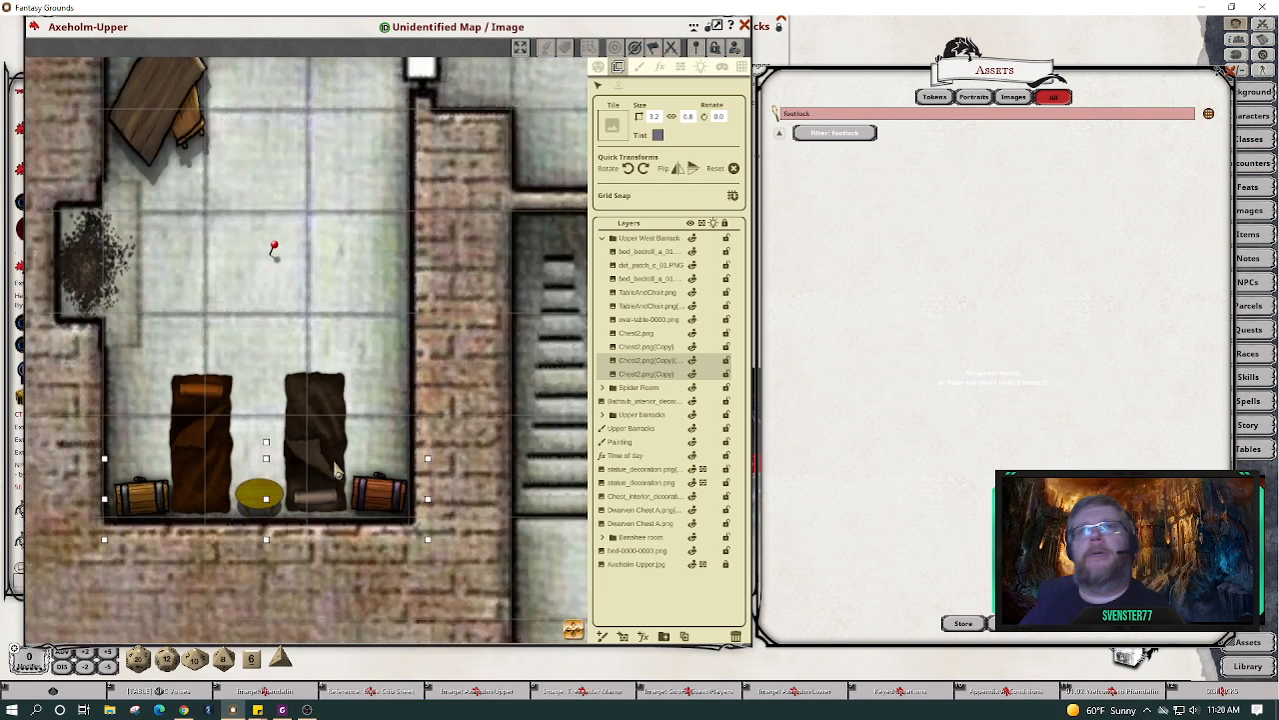
{"action": "scroll", "coordinate": [337, 470], "scroll_direction": "down", "scroll_amount": 5}
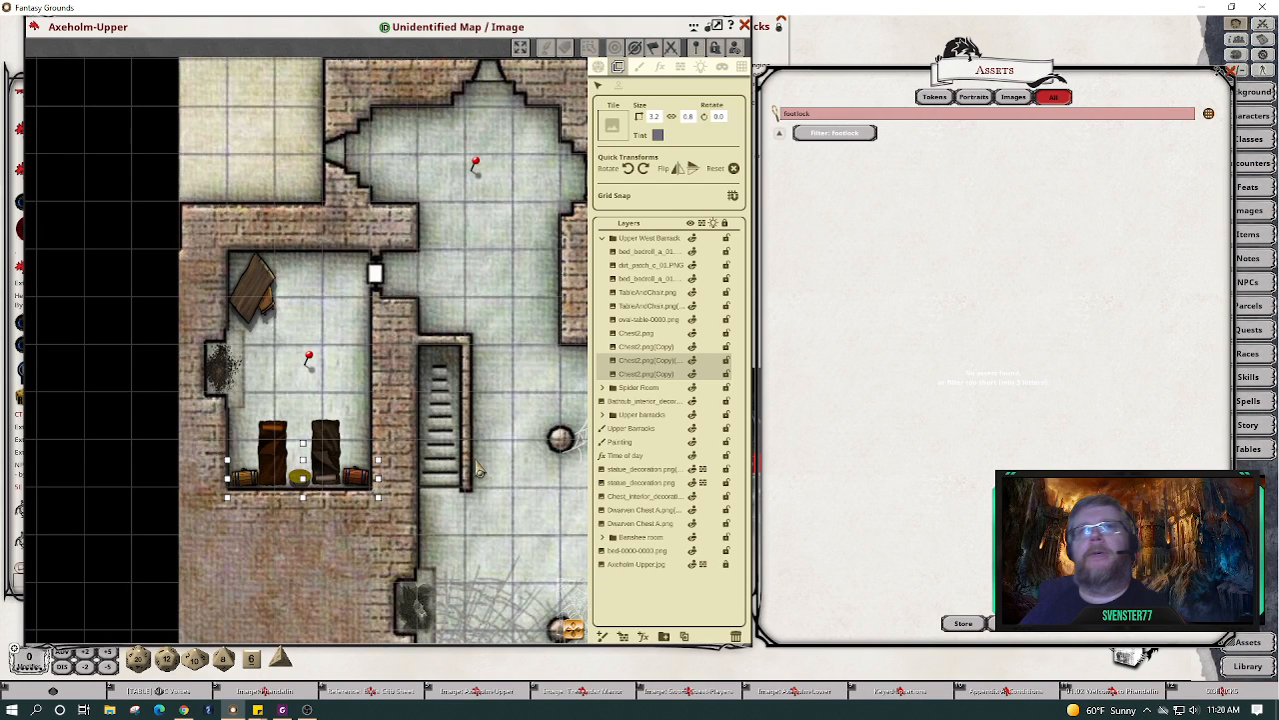
Search the assets for shield and place the side-view Shield_1_siege decoration in the barrack's northern half, east of the wooden table.
{"action": "double_click", "coordinate": [834, 117]}
{"action": "type", "text": "shelf"}
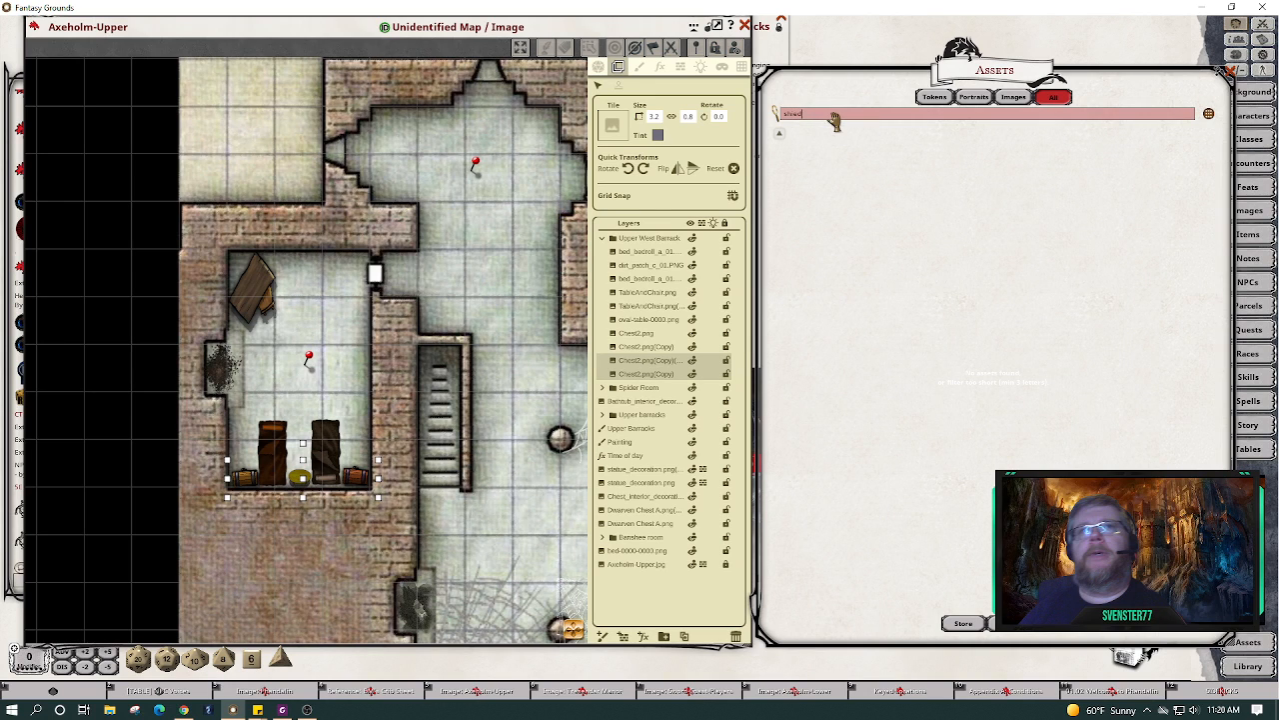
{"action": "key", "text": "BackSpace"}
{"action": "key", "text": "BackSpace"}
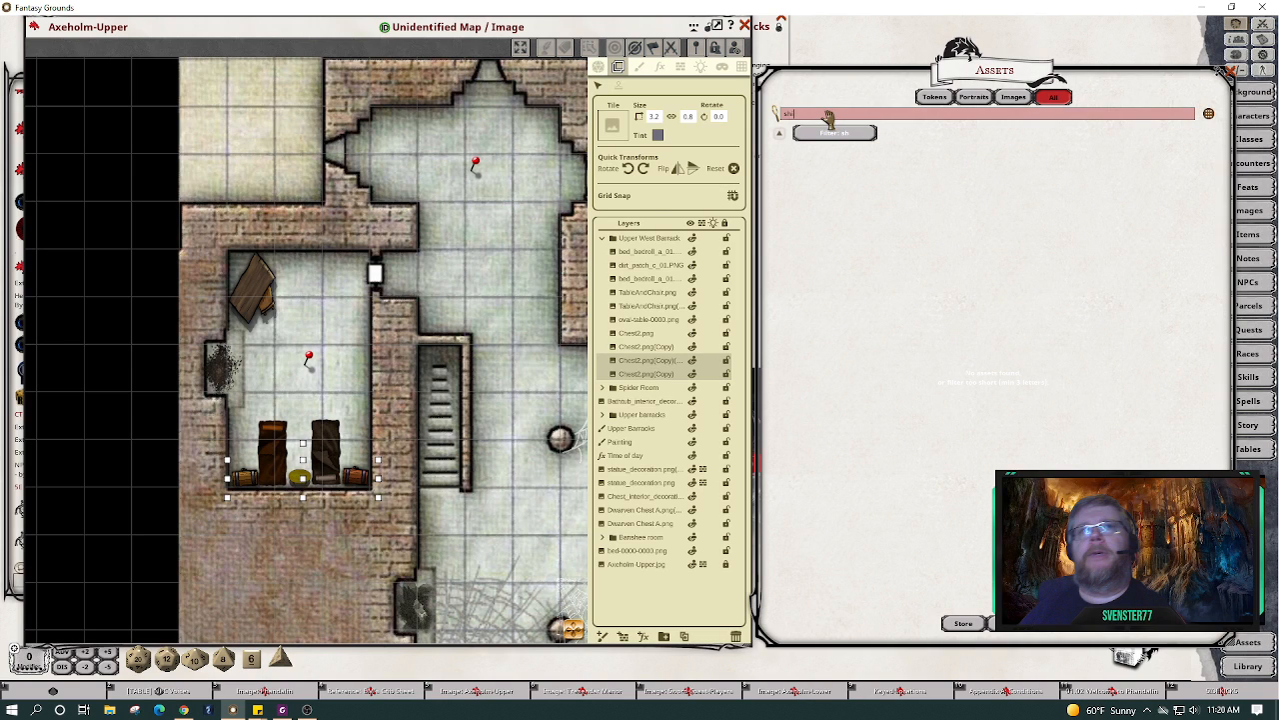
{"action": "type", "text": "ield"}
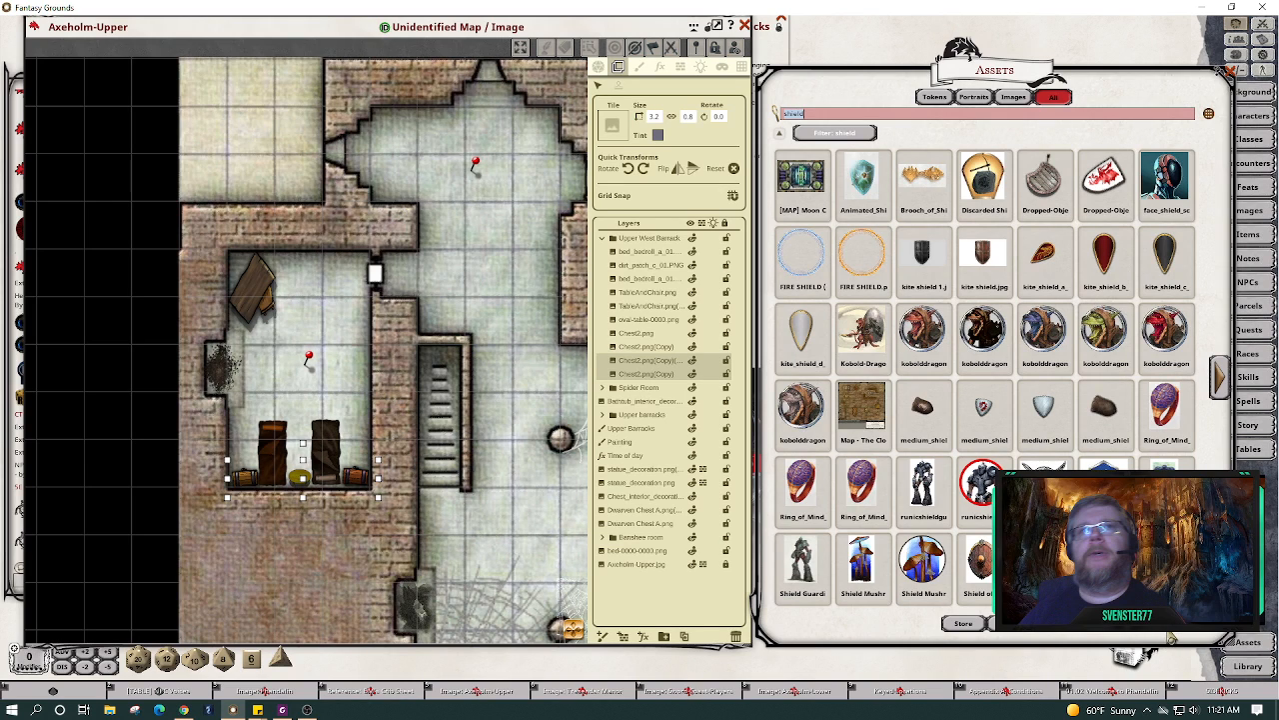
{"action": "left_click", "coordinate": [1218, 387]}
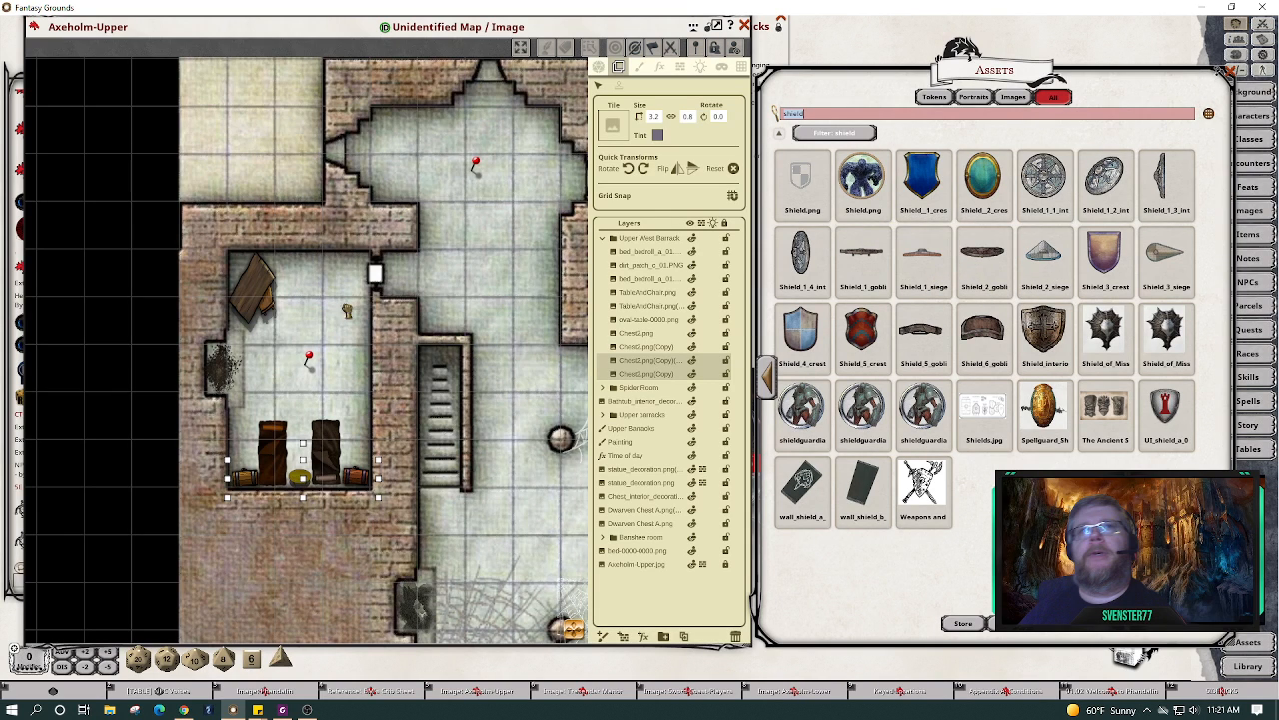
{"action": "left_click_drag", "start_coordinate": [314, 326], "coordinate": [312, 326]}
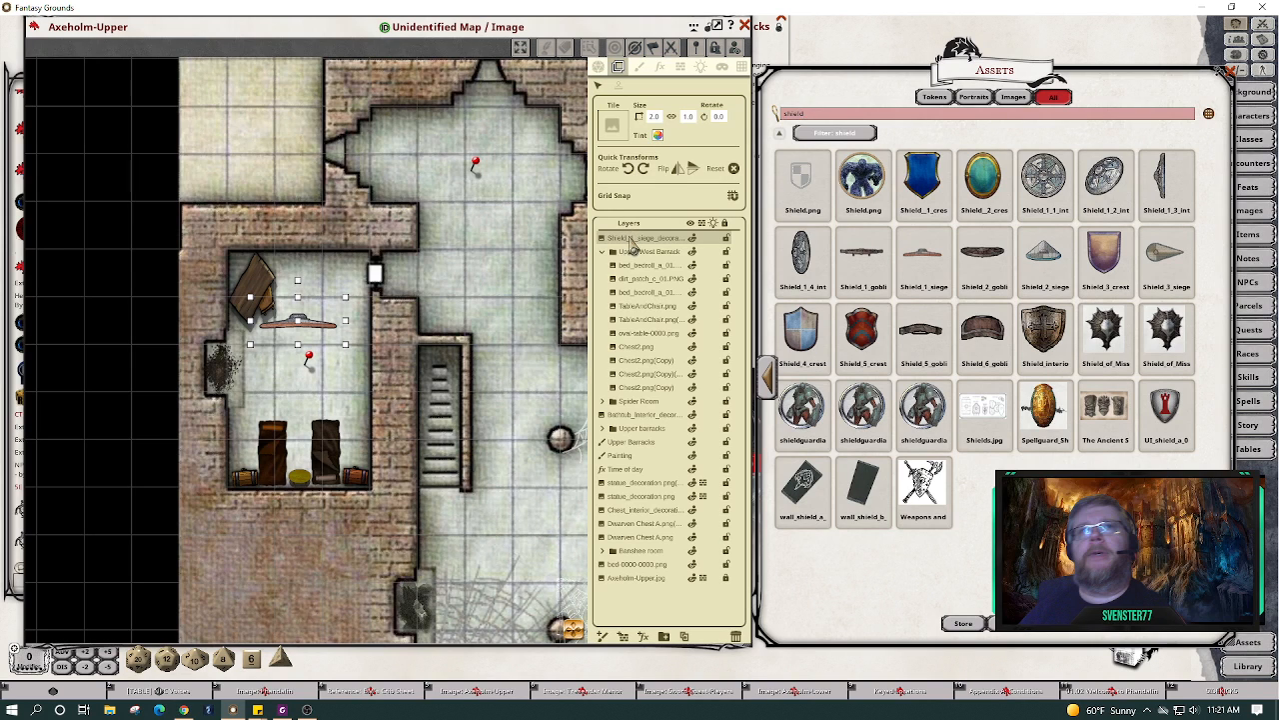
Move the shield's layer to the end of the Upper West Barrack folder and tint the shield golden brown.
{"action": "scroll", "coordinate": [631, 243], "scroll_direction": "down", "scroll_amount": 1}
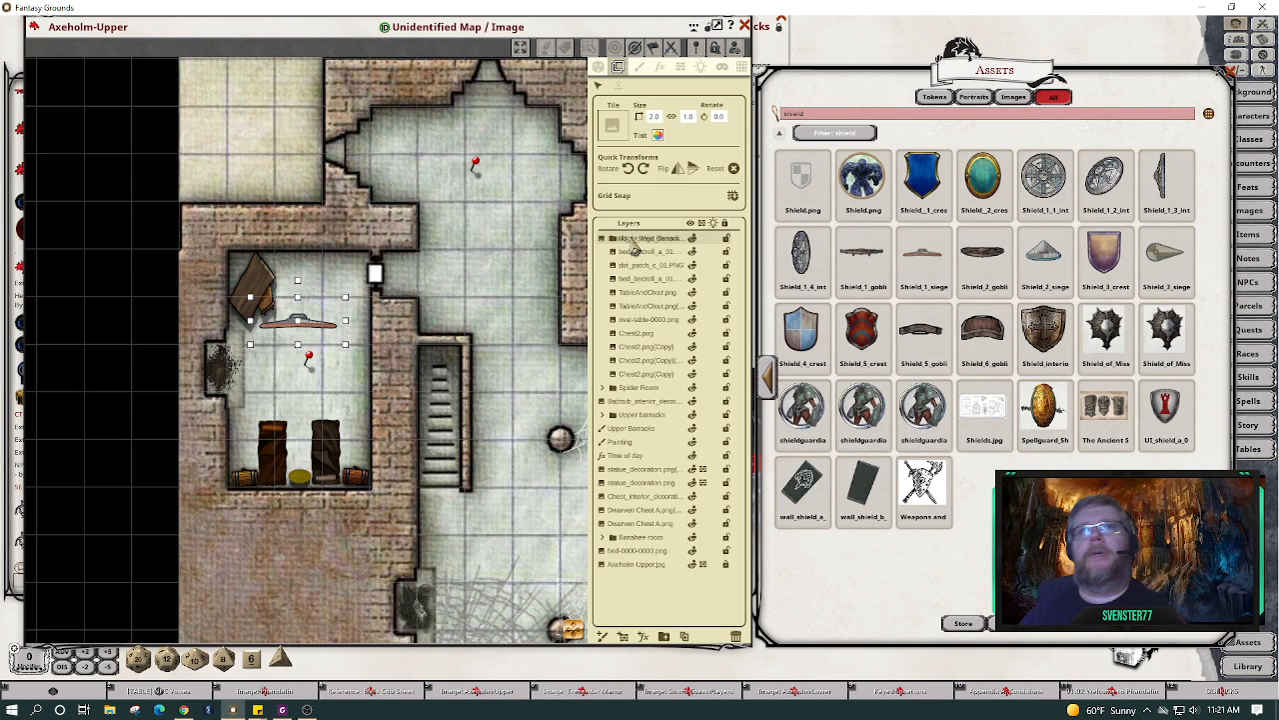
{"action": "left_click_drag", "start_coordinate": [632, 250], "coordinate": [645, 385]}
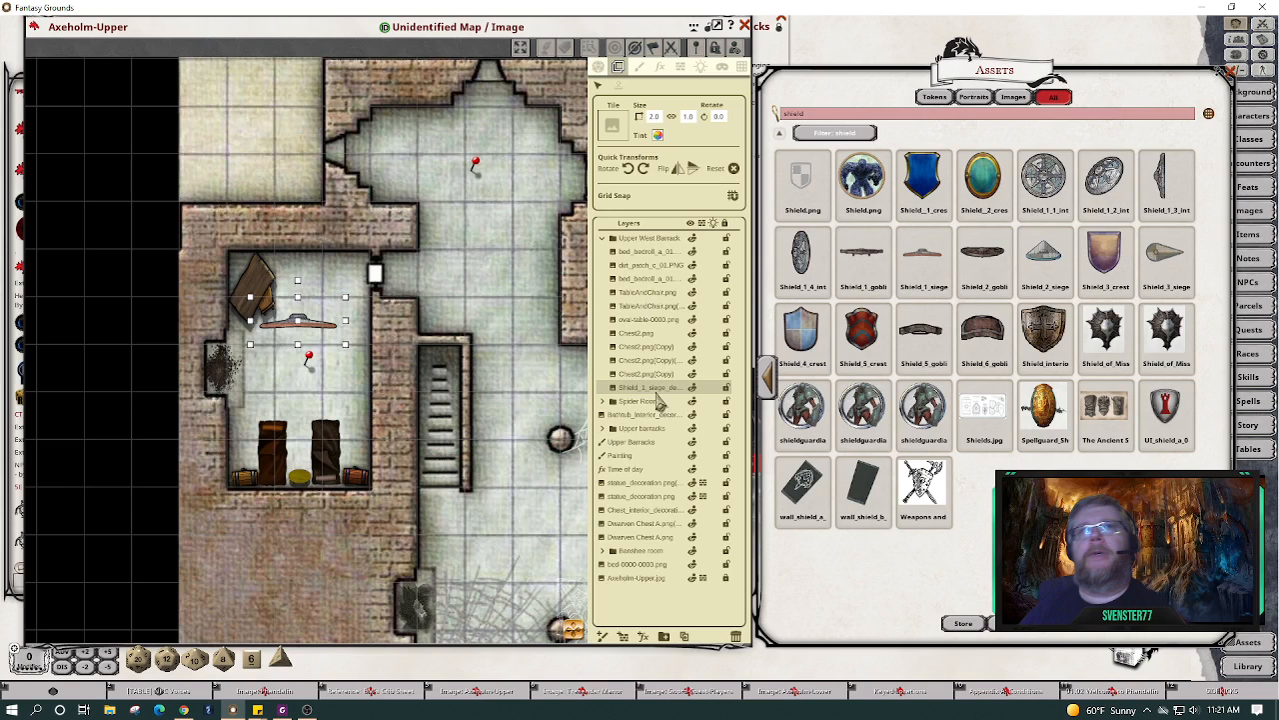
{"action": "left_click", "coordinate": [658, 136]}
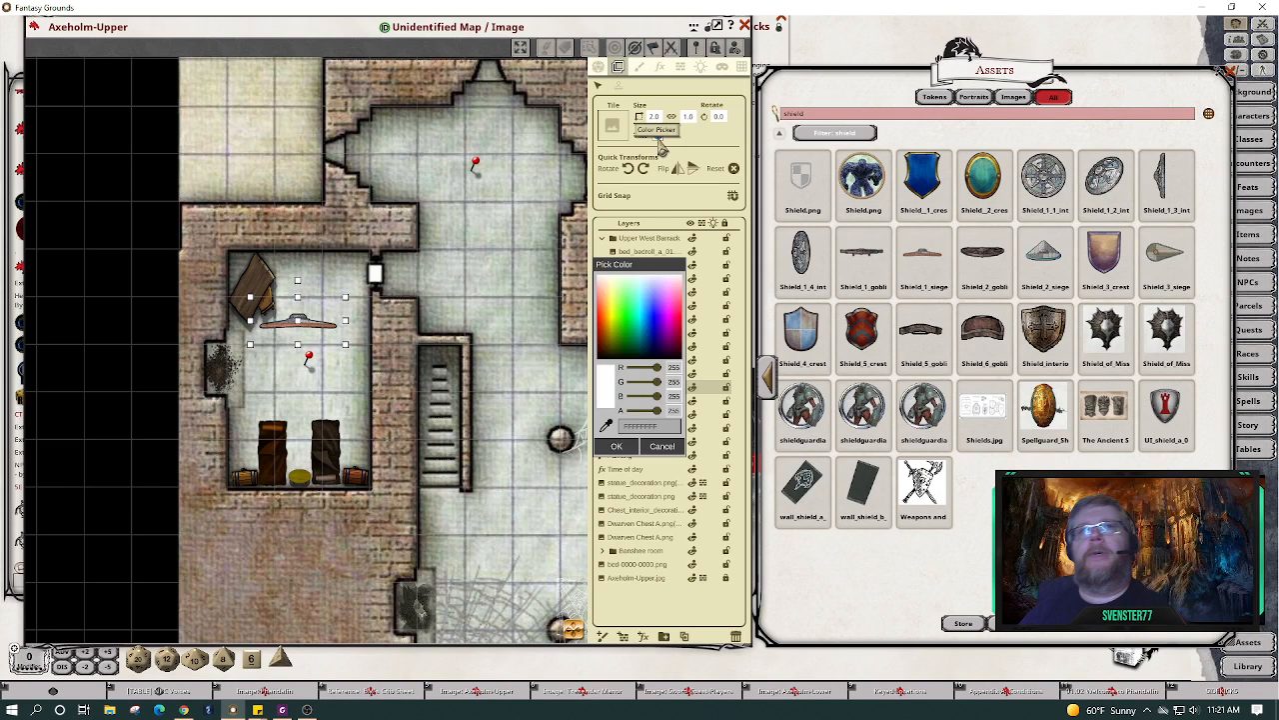
{"action": "left_click", "coordinate": [612, 346]}
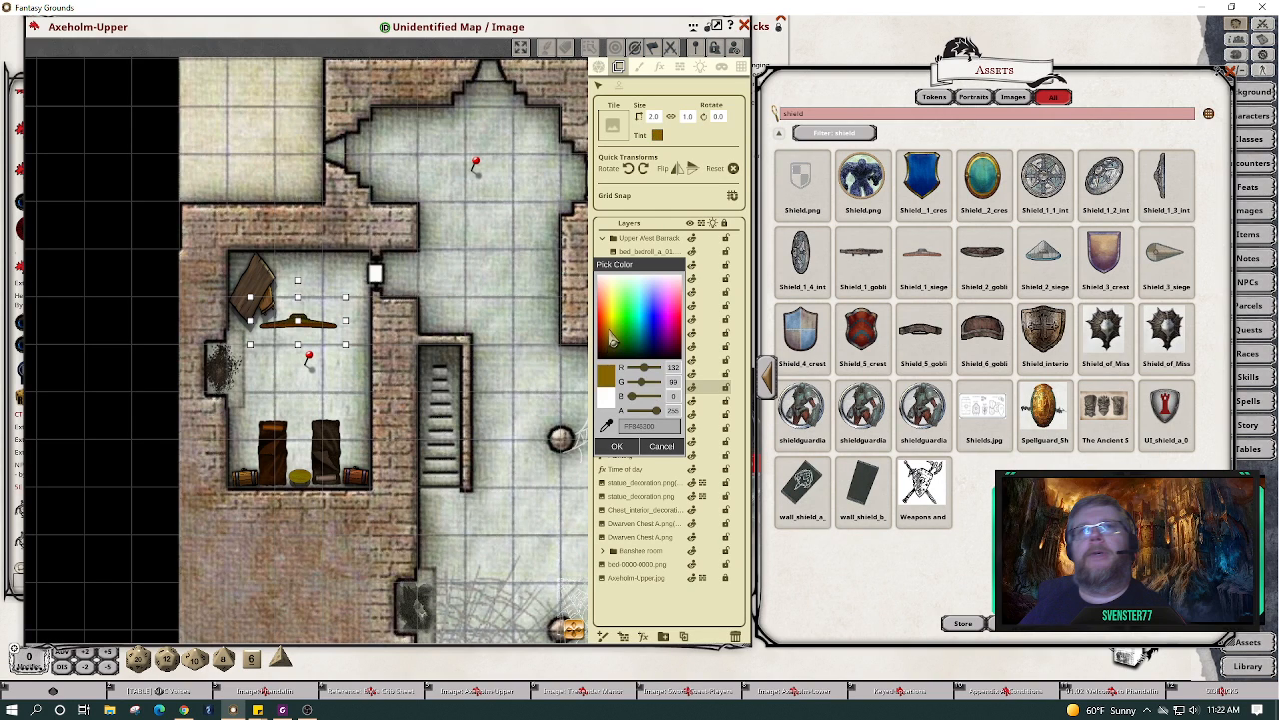
{"action": "left_click", "coordinate": [612, 339]}
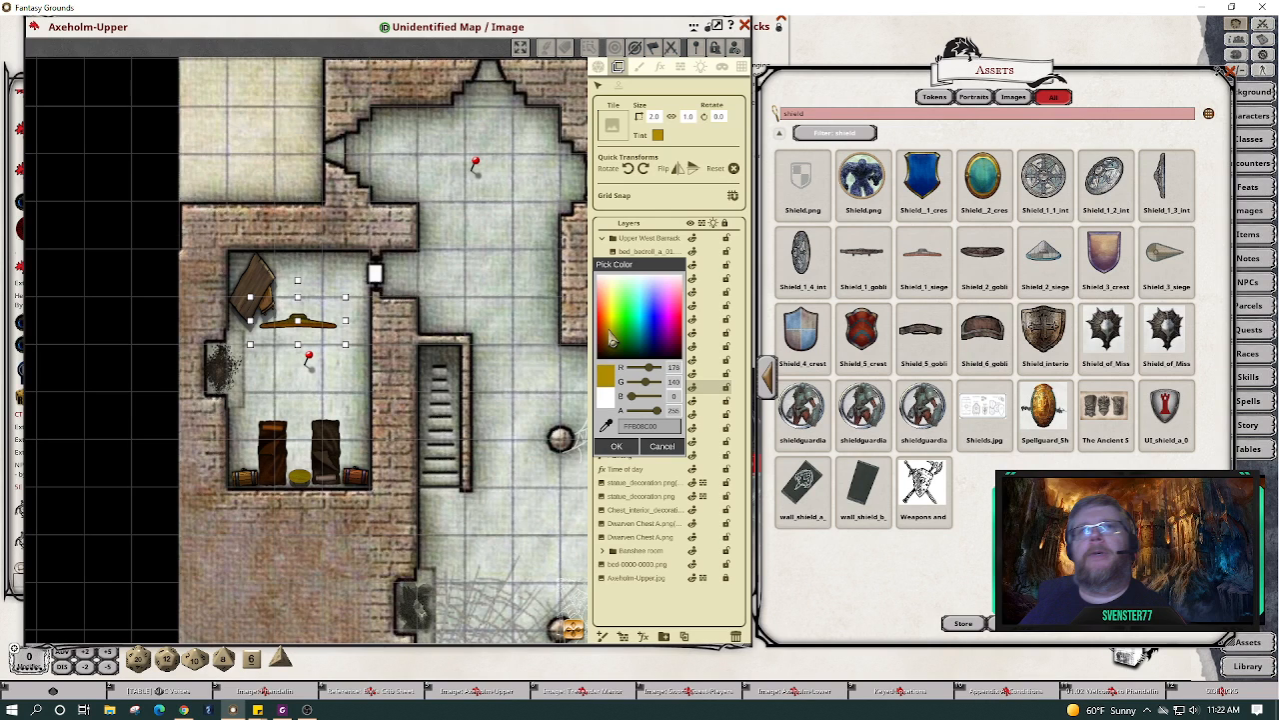
{"action": "left_click", "coordinate": [622, 445]}
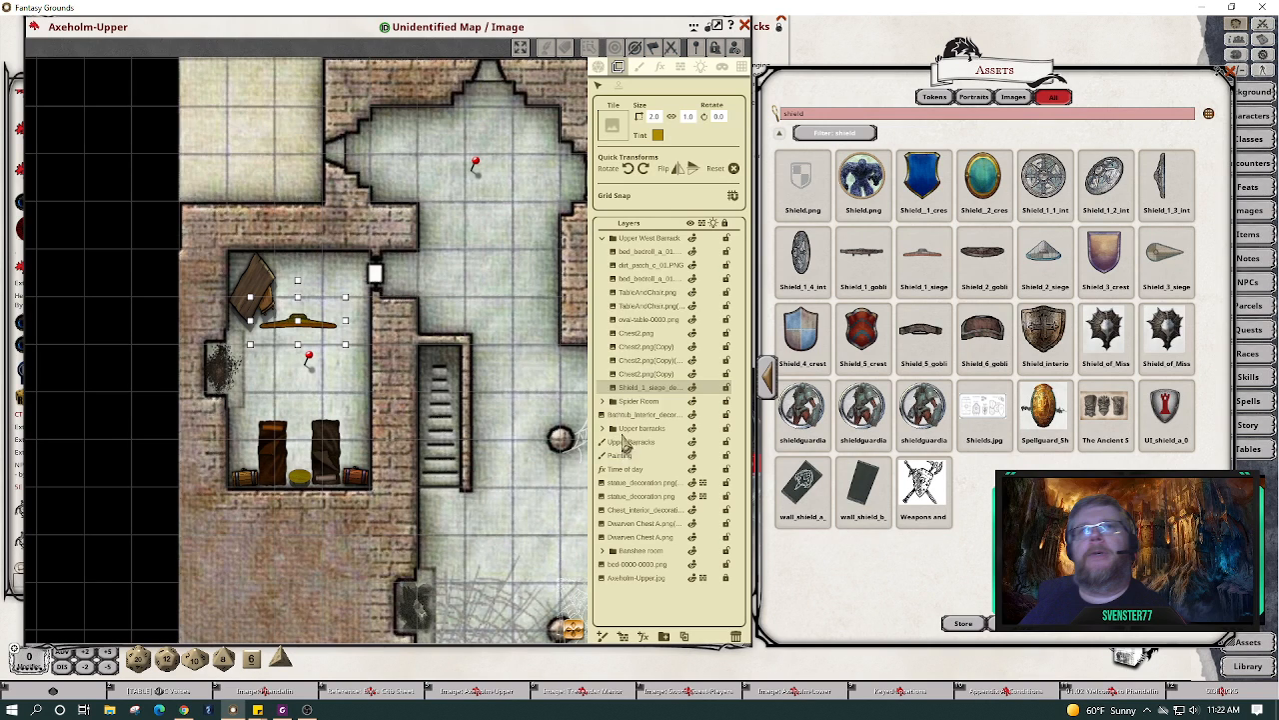
Set the shield's width to 1, keeping its proportions linked.
{"action": "left_click", "coordinate": [654, 117]}
{"action": "type", "text": "1"}
{"action": "key", "text": "Return"}
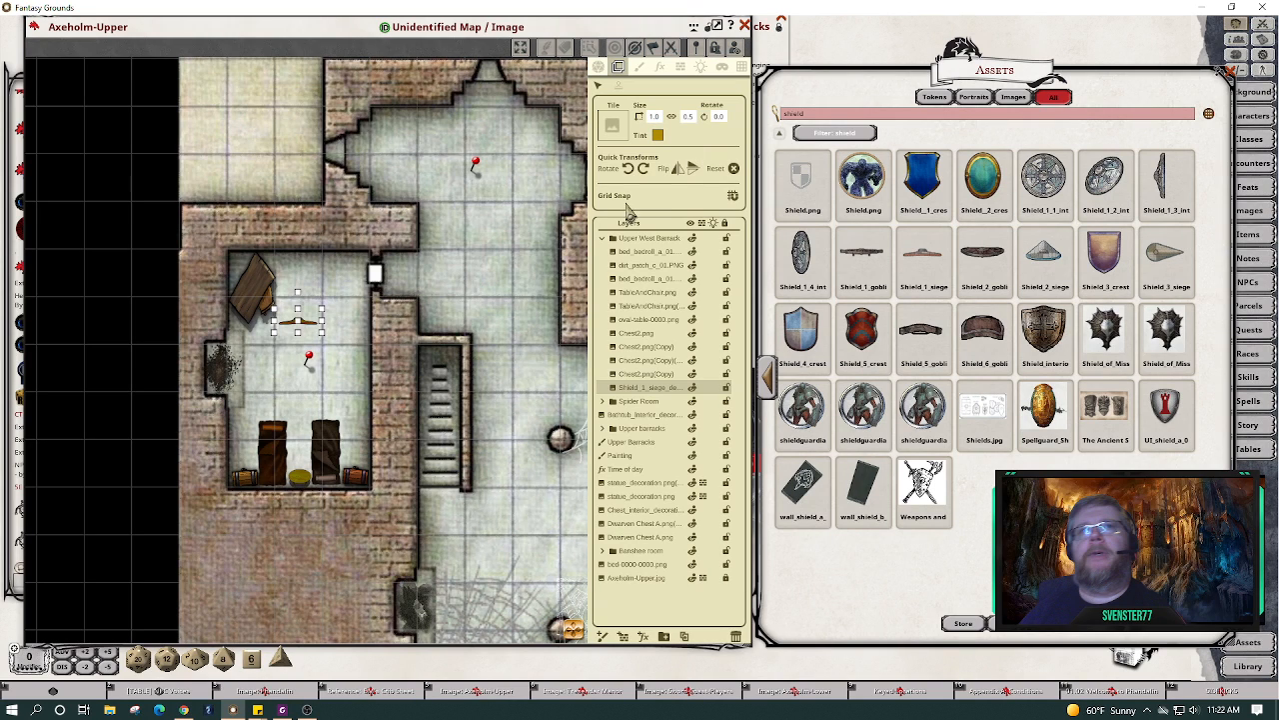
Rotate the shield 90 degrees clockwise and place it in the fireplace alcove on the barrack's west wall.
{"action": "left_click", "coordinate": [645, 169]}
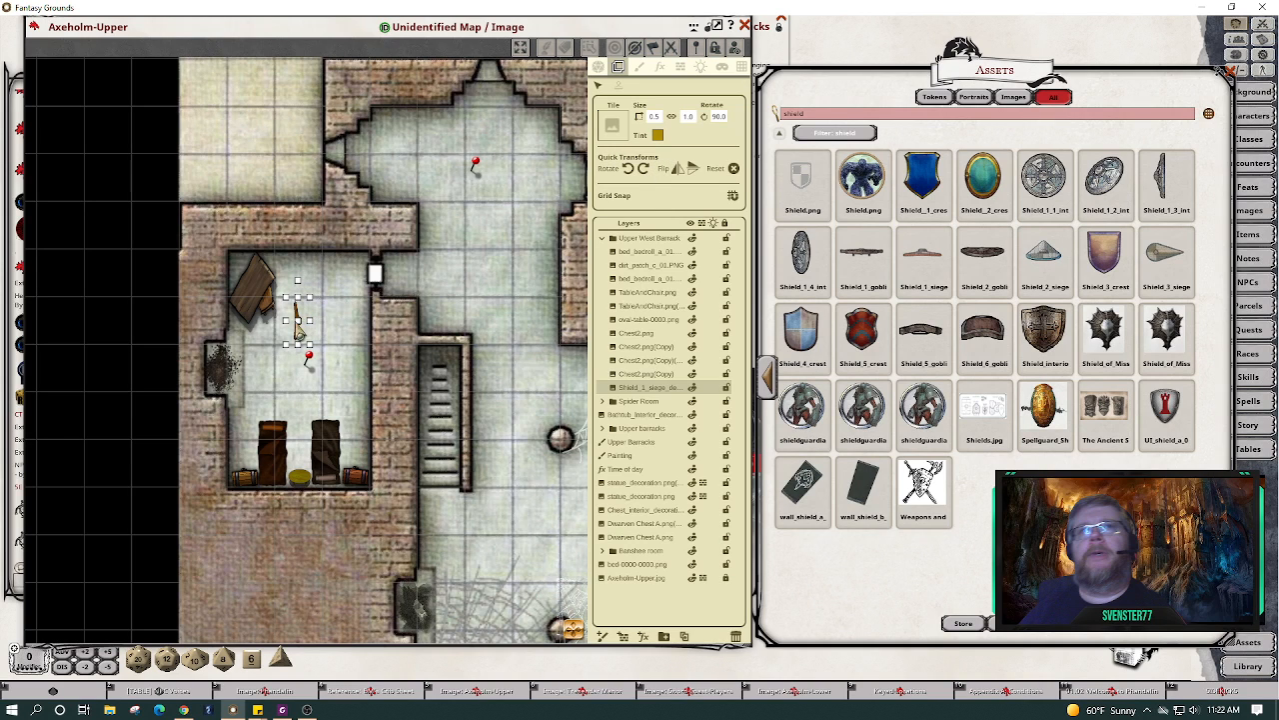
{"action": "left_click_drag", "start_coordinate": [298, 332], "coordinate": [216, 378]}
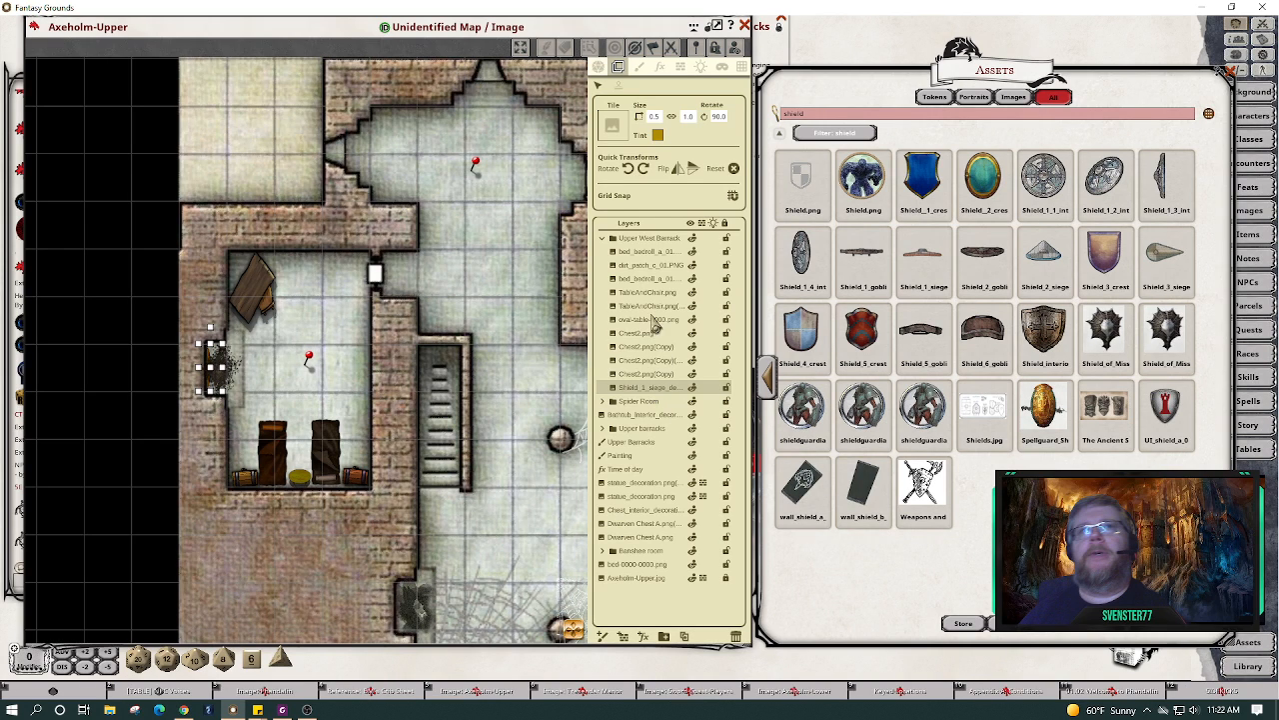
Move the oval table's layer to the end of the Upper West Barrack folder.
{"action": "left_click_drag", "start_coordinate": [655, 320], "coordinate": [659, 252]}
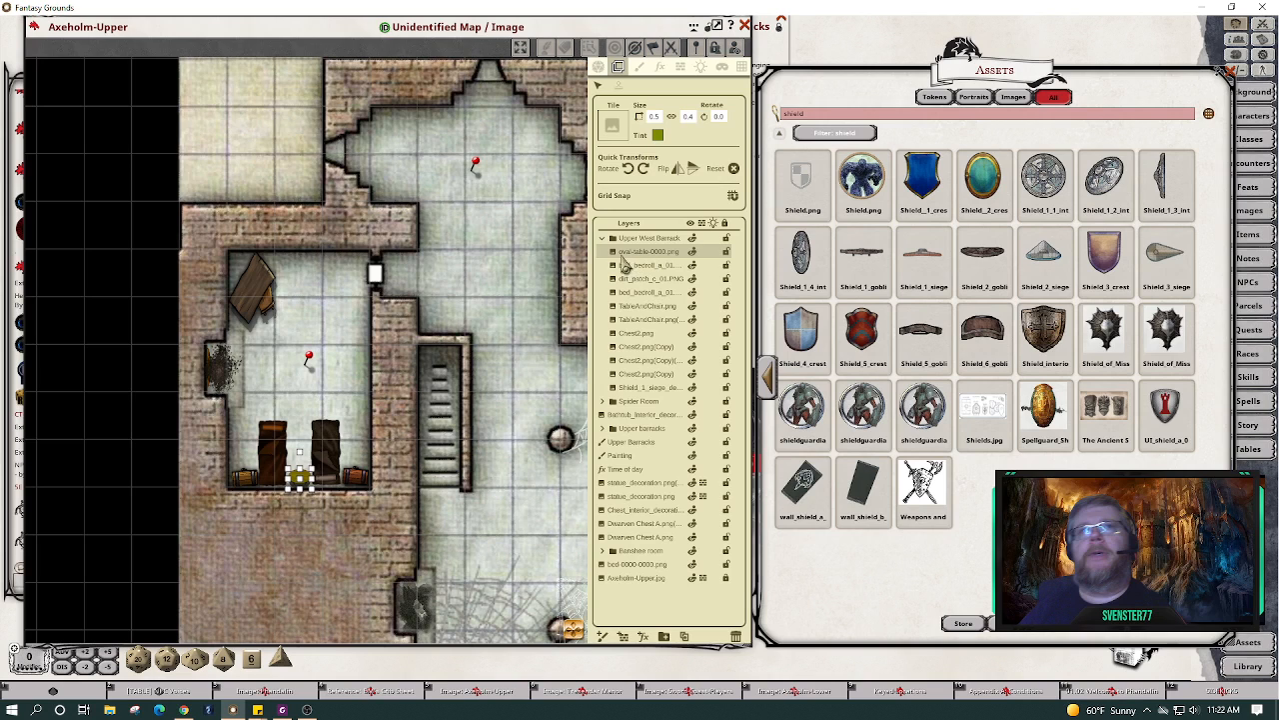
{"action": "left_click_drag", "start_coordinate": [620, 251], "coordinate": [628, 240]}
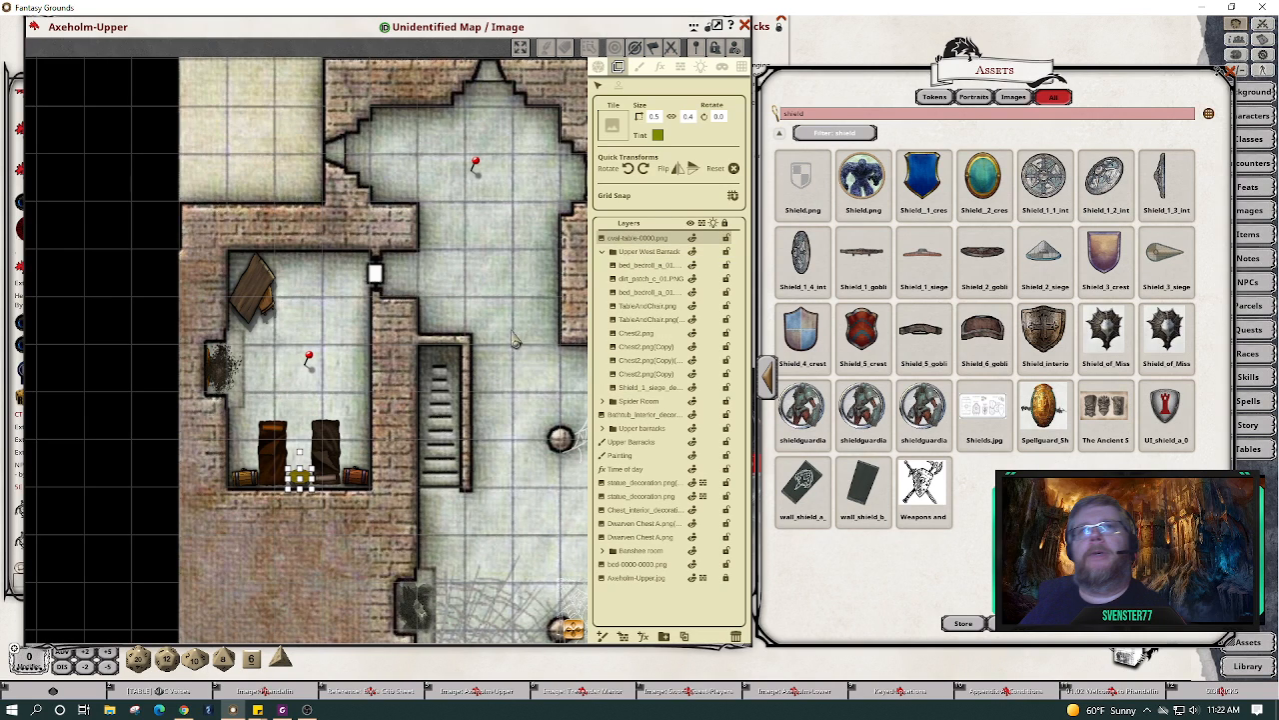
{"action": "left_click_drag", "start_coordinate": [633, 250], "coordinate": [641, 246]}
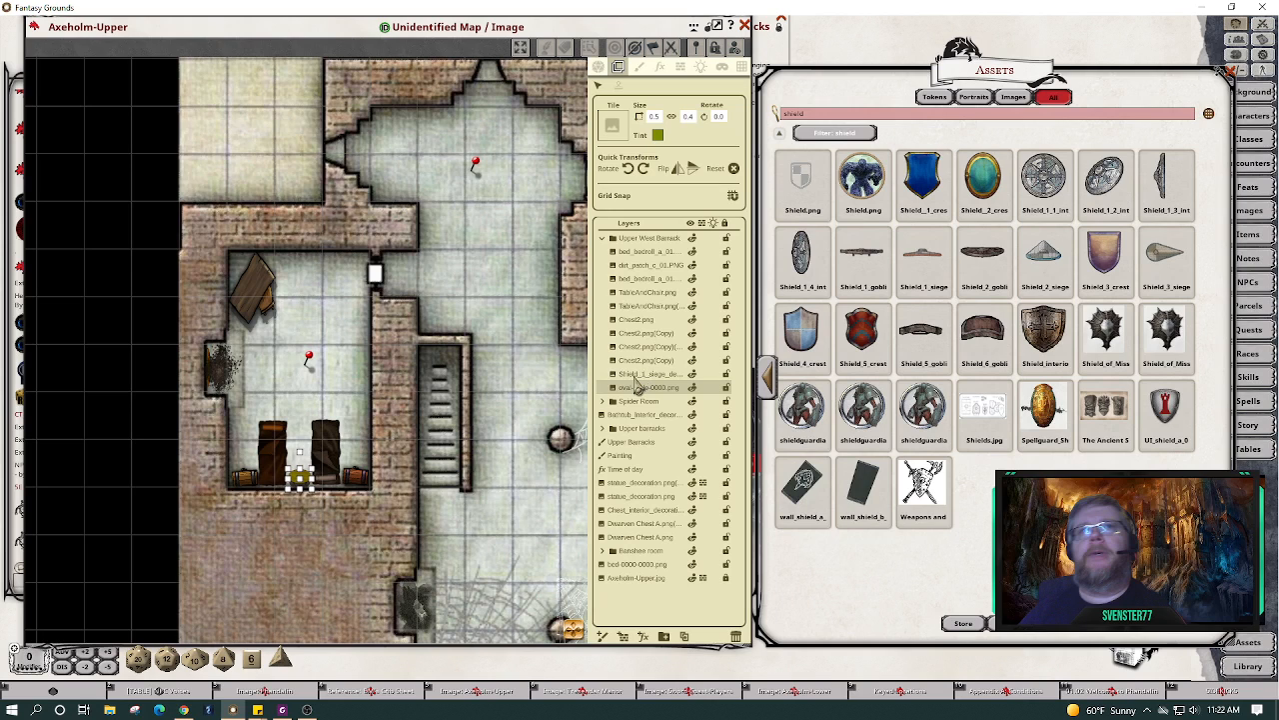
Move the shield's layer to the start of the Upper West Barrack folder, above the dirt patch, and inspect it in the fireplace.
{"action": "left_click", "coordinate": [637, 376]}
{"action": "left_click_drag", "start_coordinate": [637, 385], "coordinate": [645, 252]}
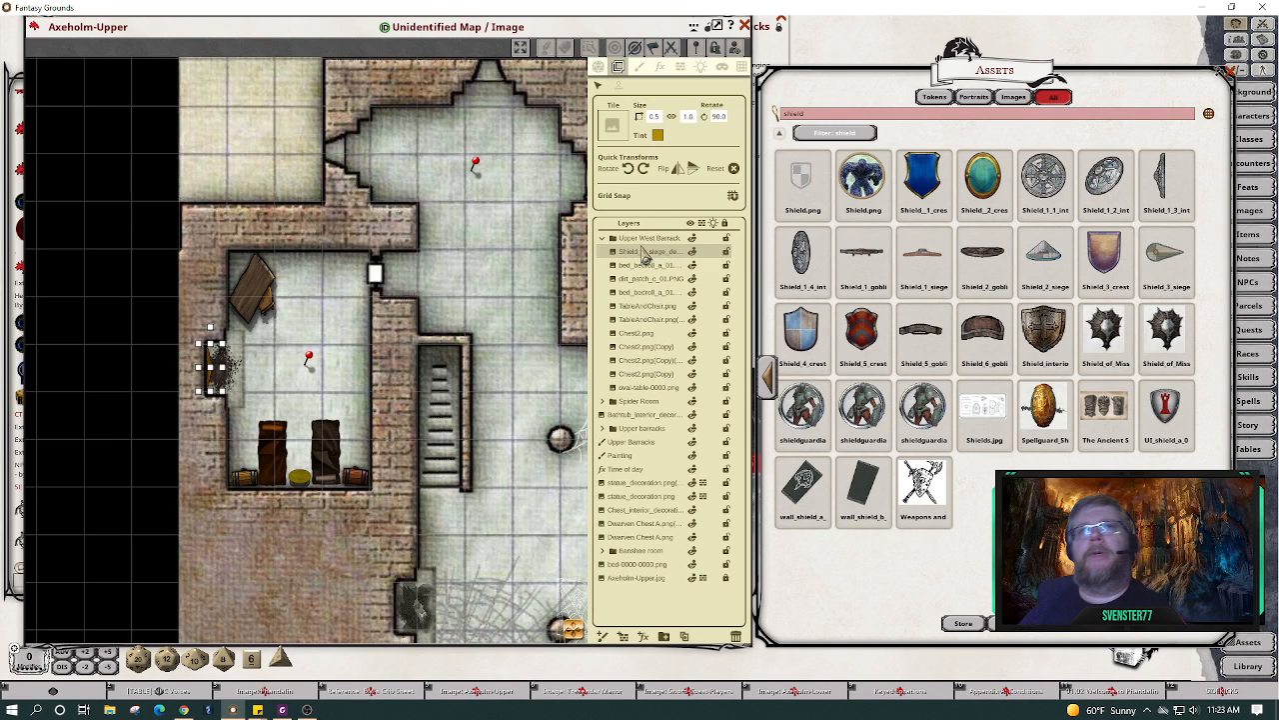
{"action": "left_click", "coordinate": [295, 403]}
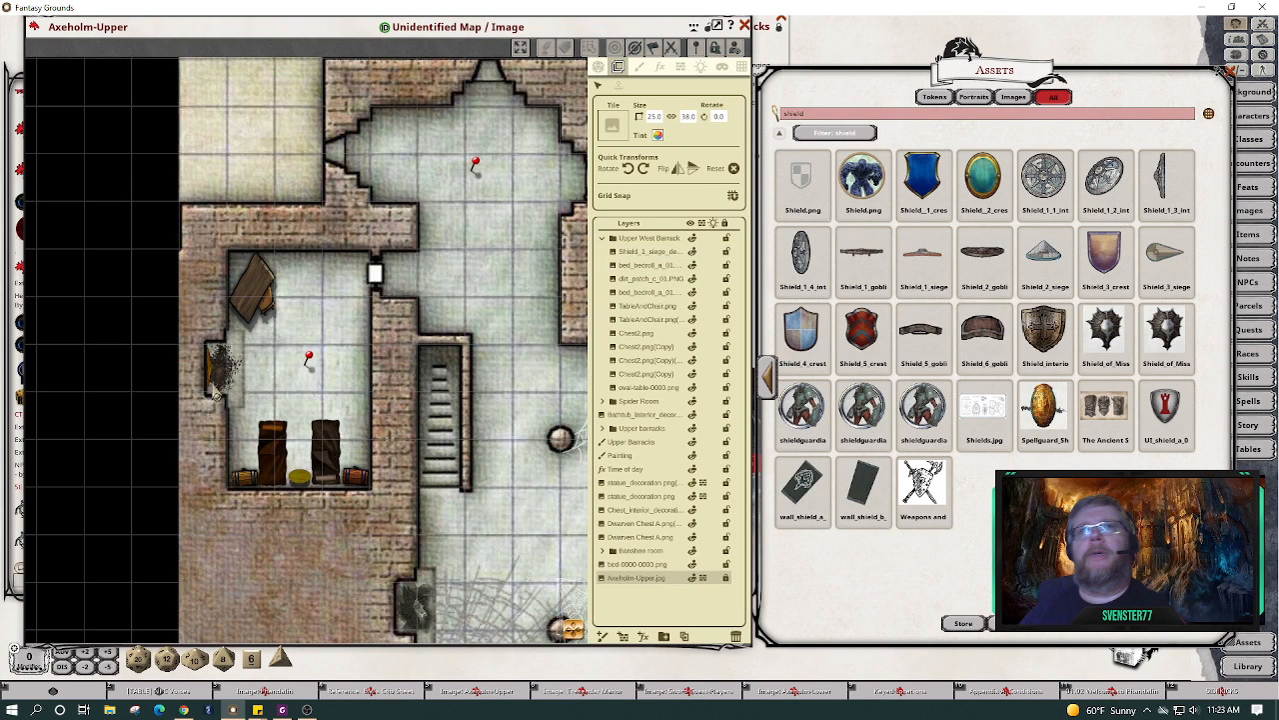
{"action": "scroll", "coordinate": [253, 403], "scroll_direction": "up", "scroll_amount": 5}
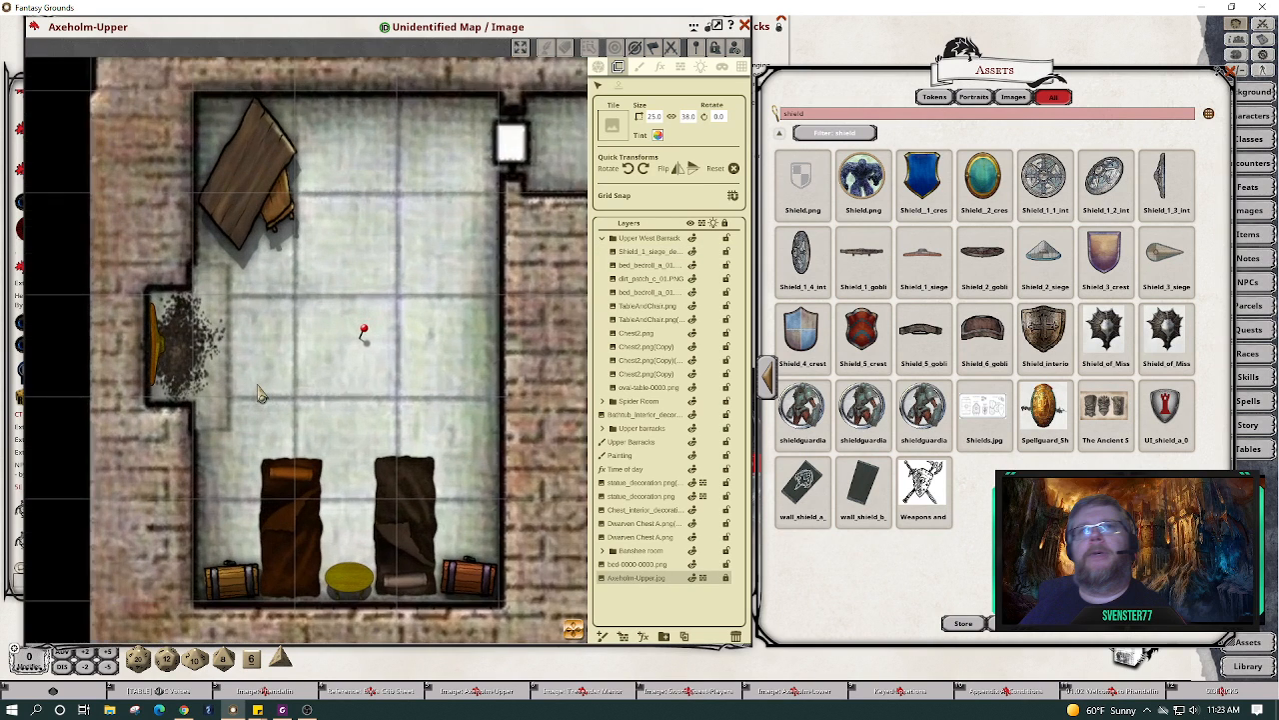
{"action": "scroll", "coordinate": [258, 393], "scroll_direction": "up", "scroll_amount": 2}
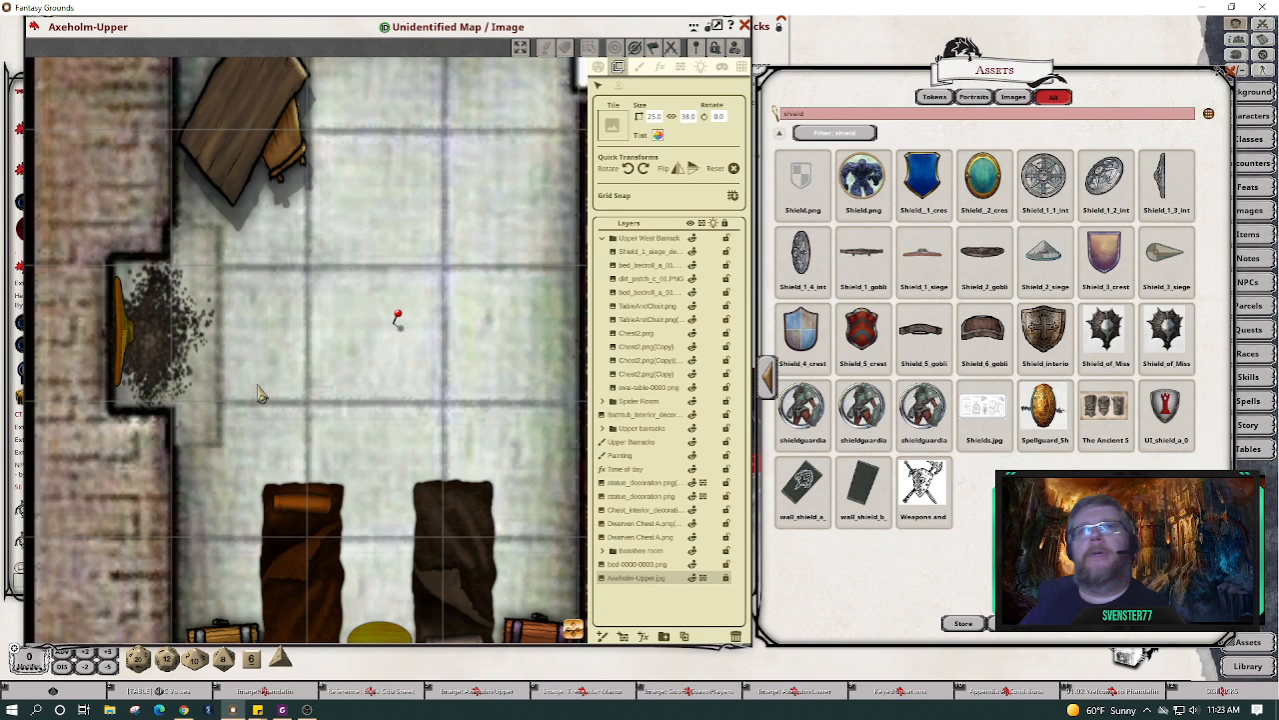
{"action": "scroll", "coordinate": [257, 393], "scroll_direction": "down", "scroll_amount": 6}
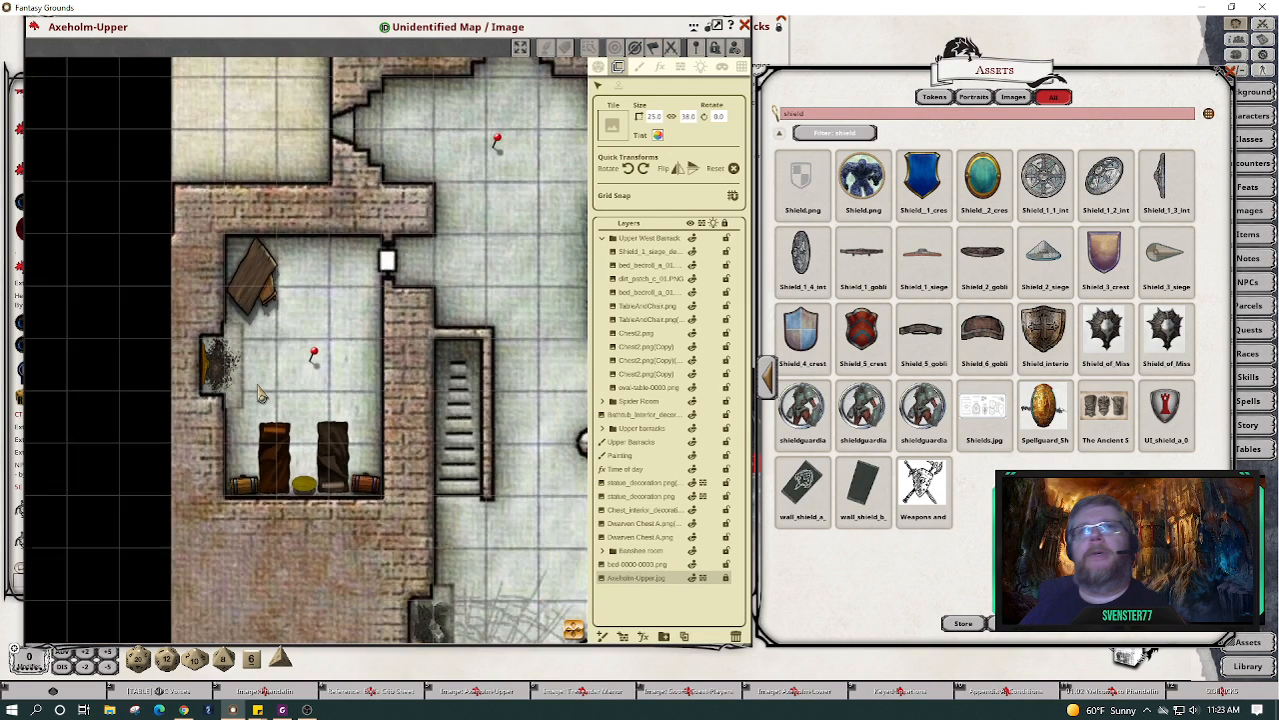
{"action": "scroll", "coordinate": [258, 393], "scroll_direction": "down", "scroll_amount": 1}
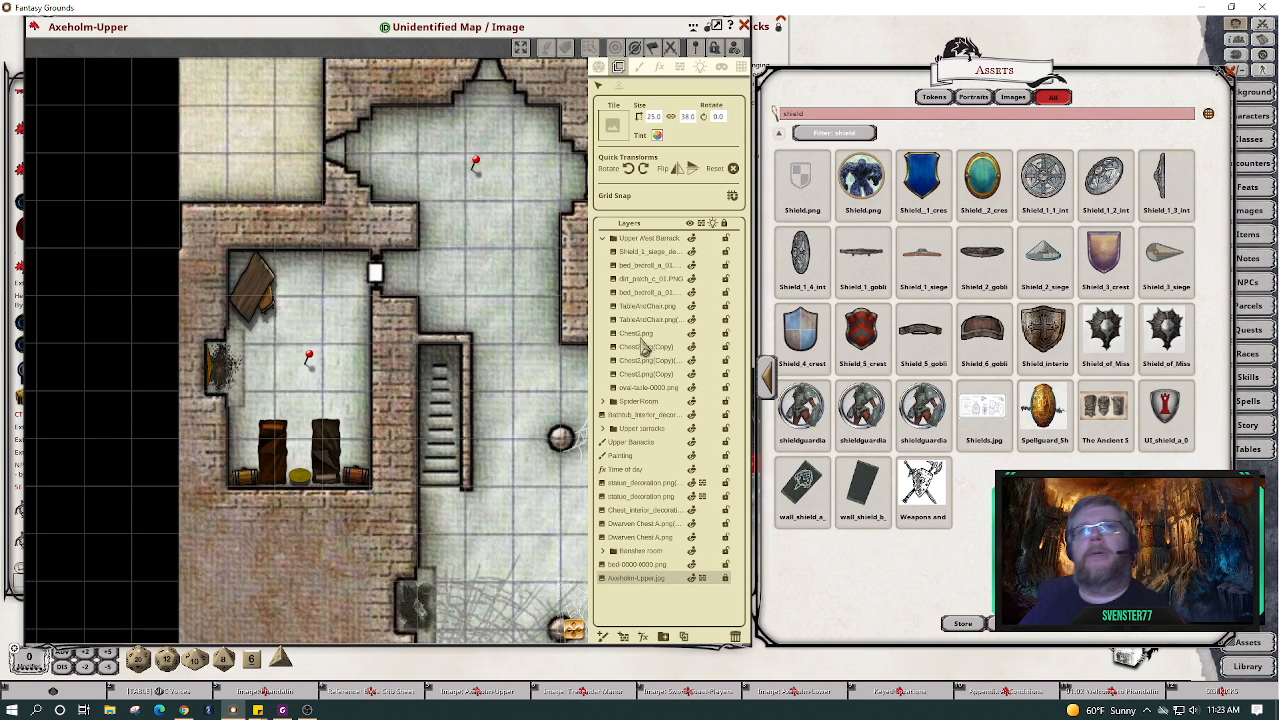
Make the fireplace's dirt patch semi-transparent by lowering its tint alpha to 159.
{"action": "left_click", "coordinate": [643, 281]}
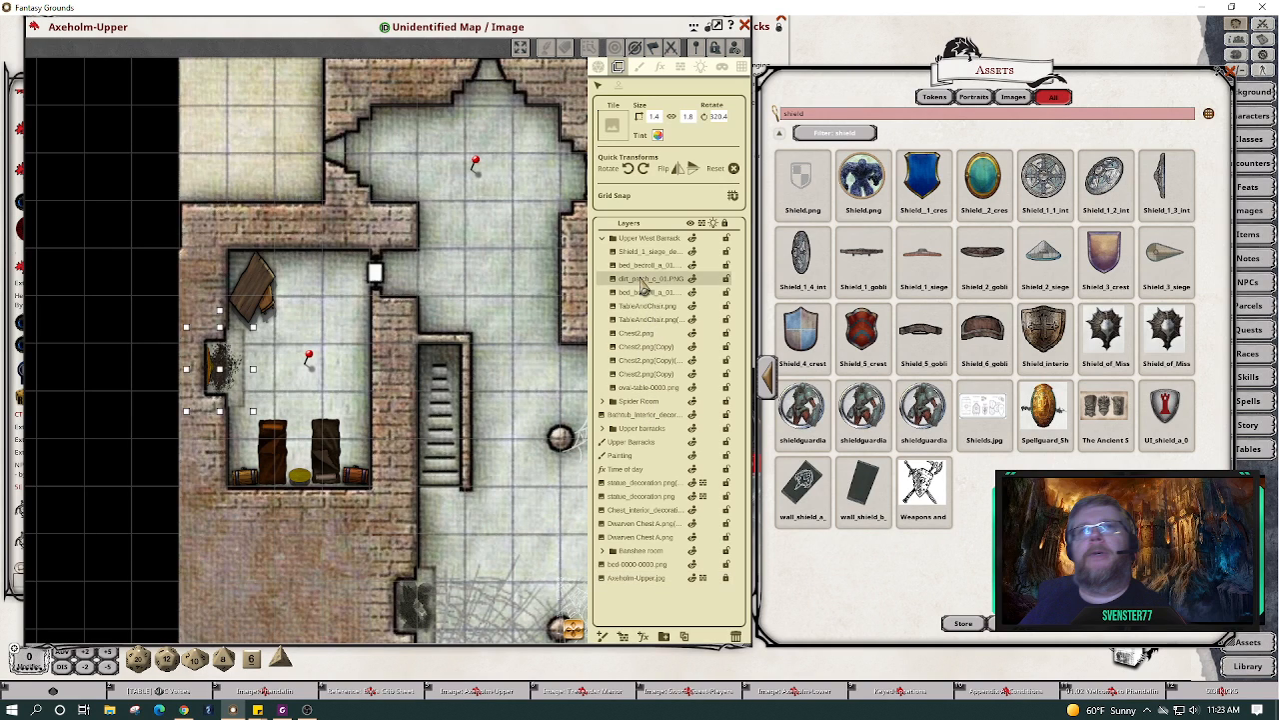
{"action": "left_click", "coordinate": [659, 137]}
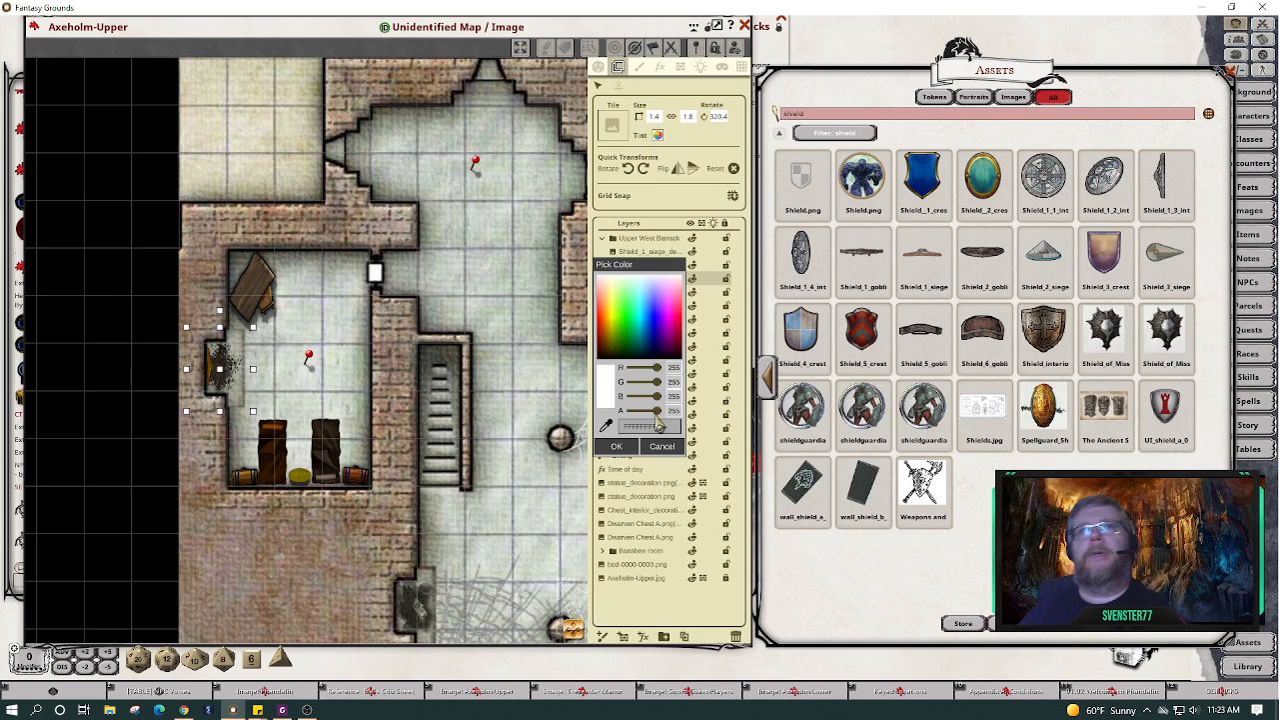
{"action": "left_click_drag", "start_coordinate": [660, 424], "coordinate": [650, 424]}
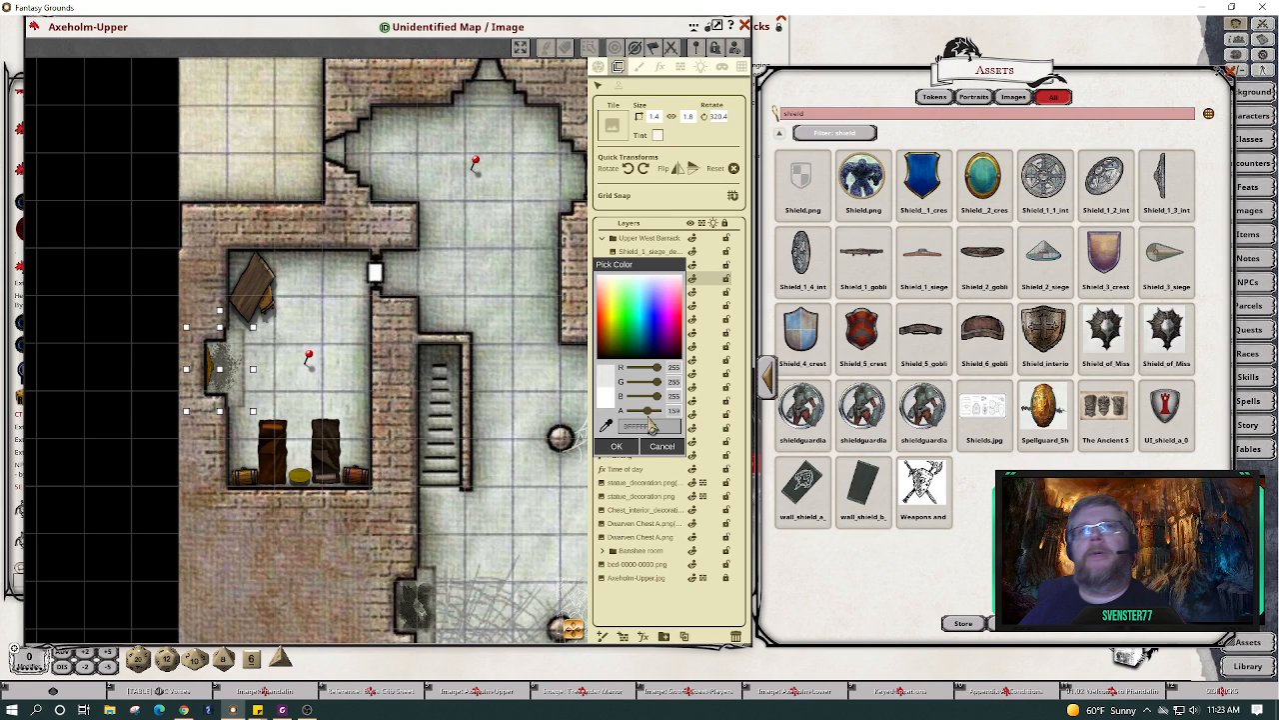
{"action": "left_click", "coordinate": [624, 448]}
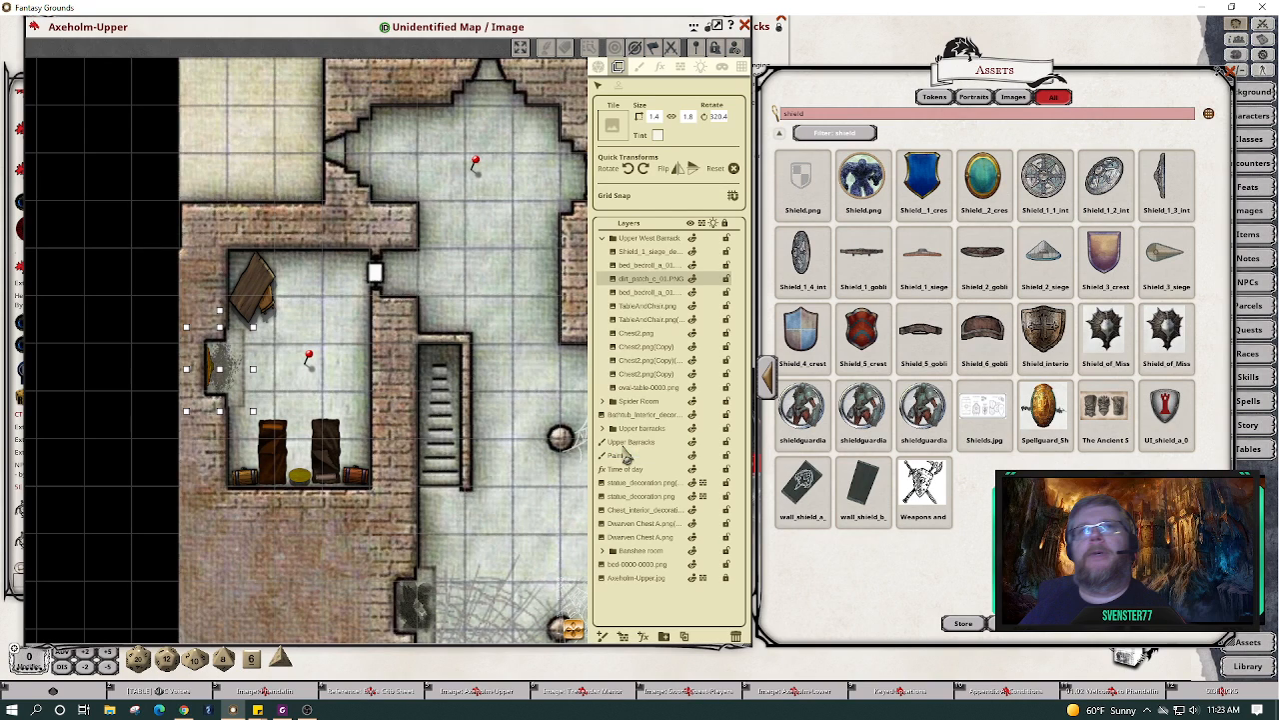
{"action": "left_click", "coordinate": [338, 386]}
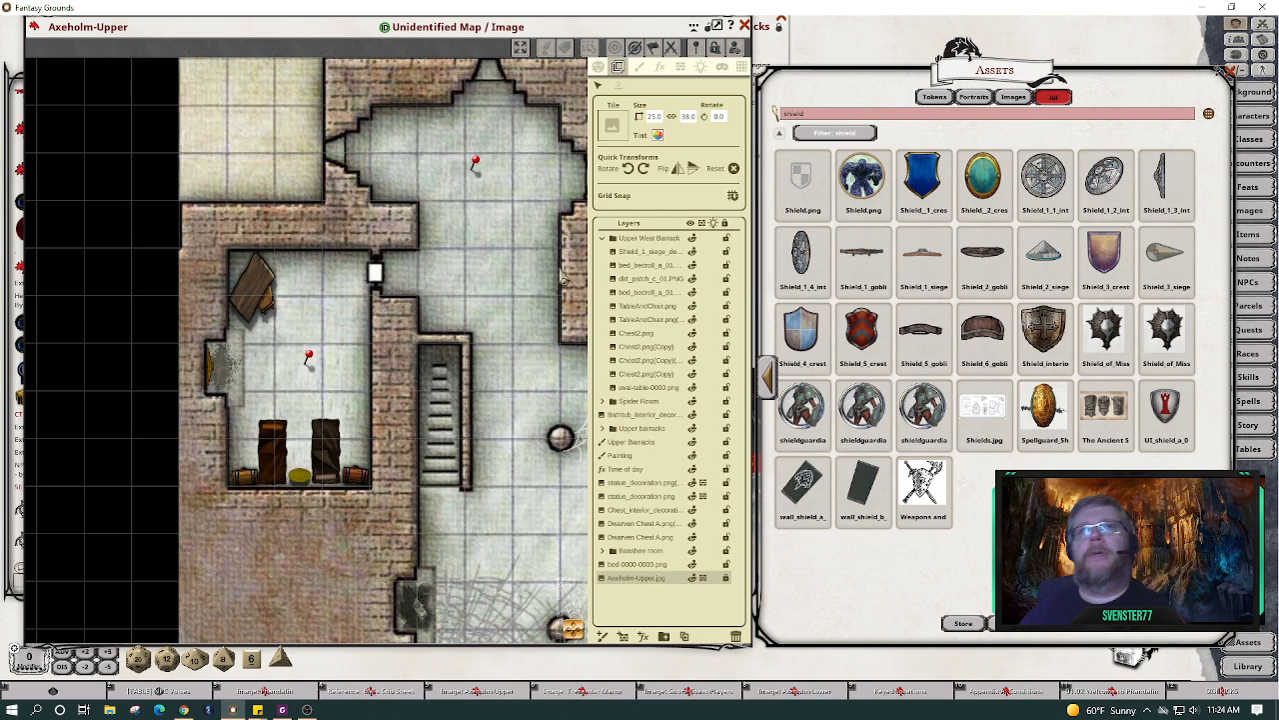
Review the upper level around the barracks, and close the Axeholm-Upper map and the Assets window.
{"action": "scroll", "coordinate": [539, 390], "scroll_direction": "down", "scroll_amount": 4}
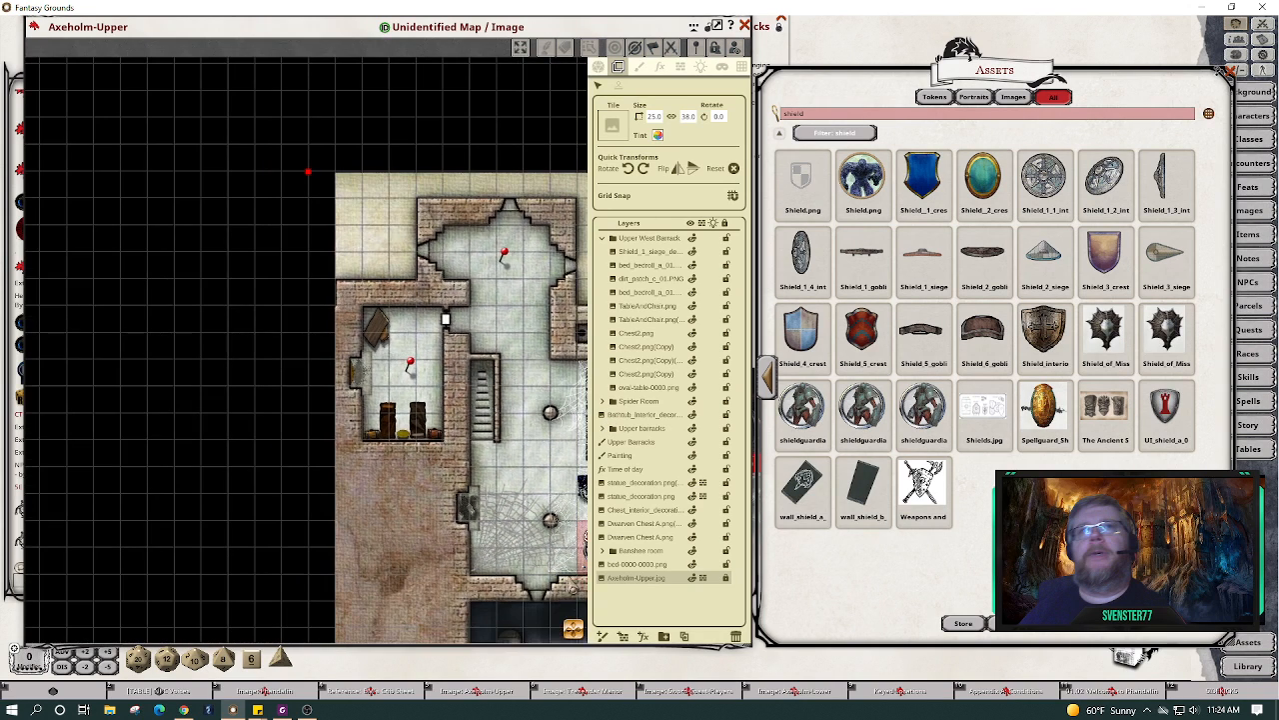
{"action": "key", "text": "Right"}
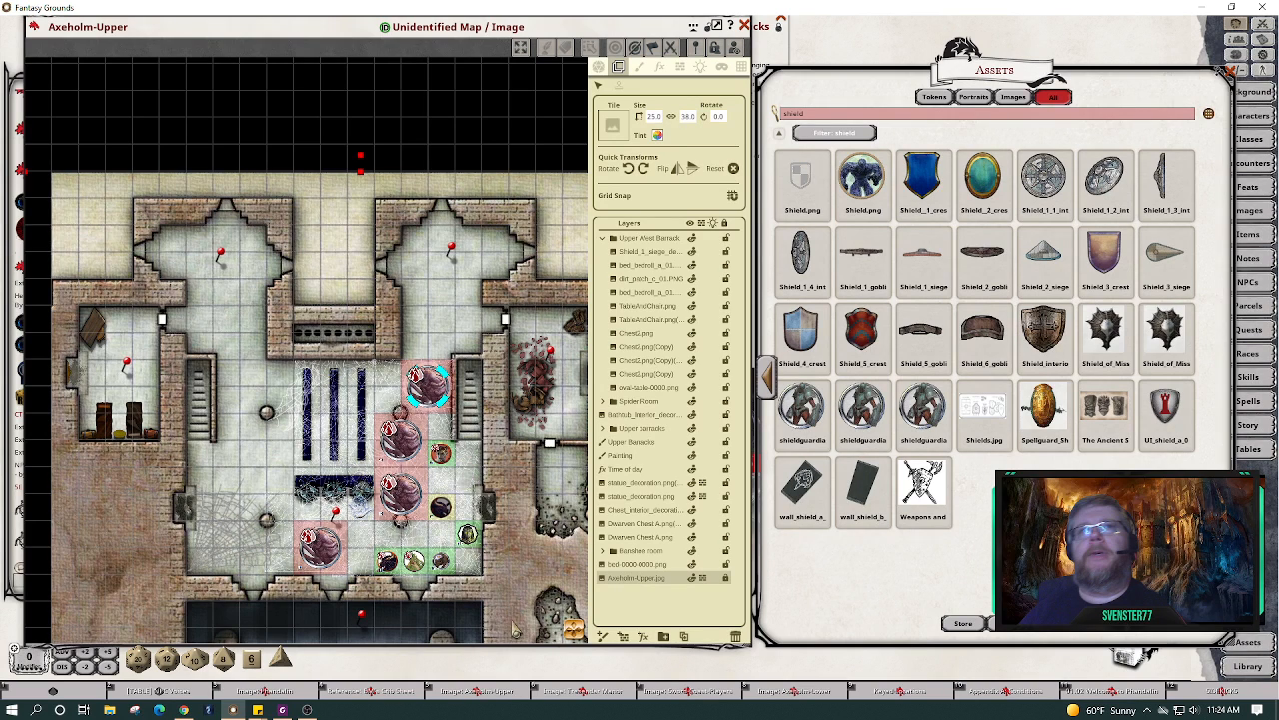
{"action": "left_click", "coordinate": [745, 28]}
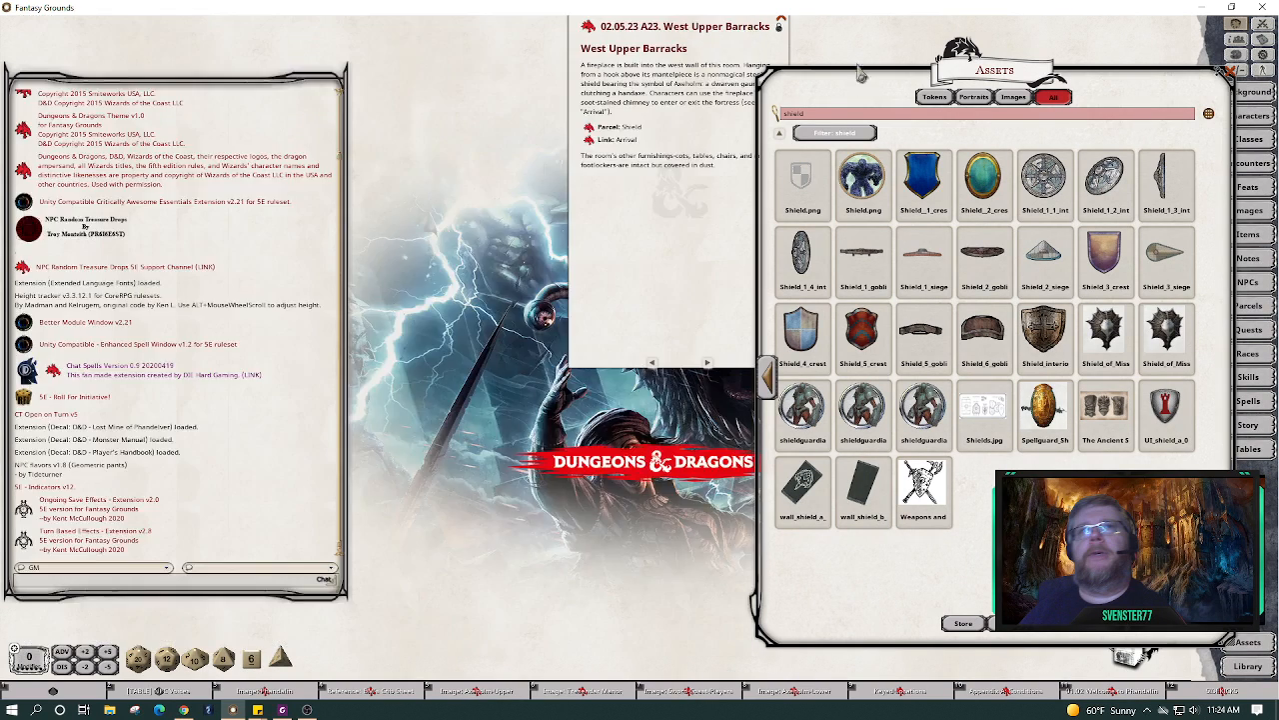
{"action": "left_click", "coordinate": [1230, 70]}
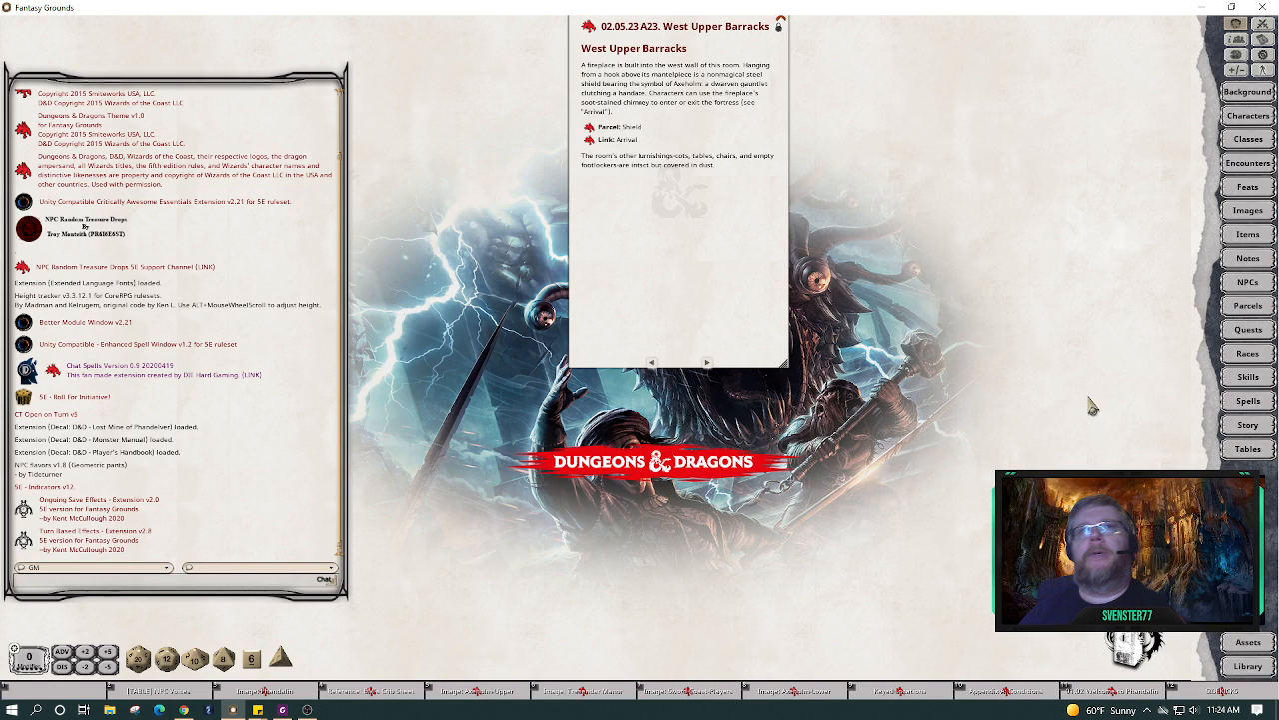
Move the West Upper Barracks story window fully into view on the desktop and adjust its width.
{"action": "left_click_drag", "start_coordinate": [788, 310], "coordinate": [801, 313]}
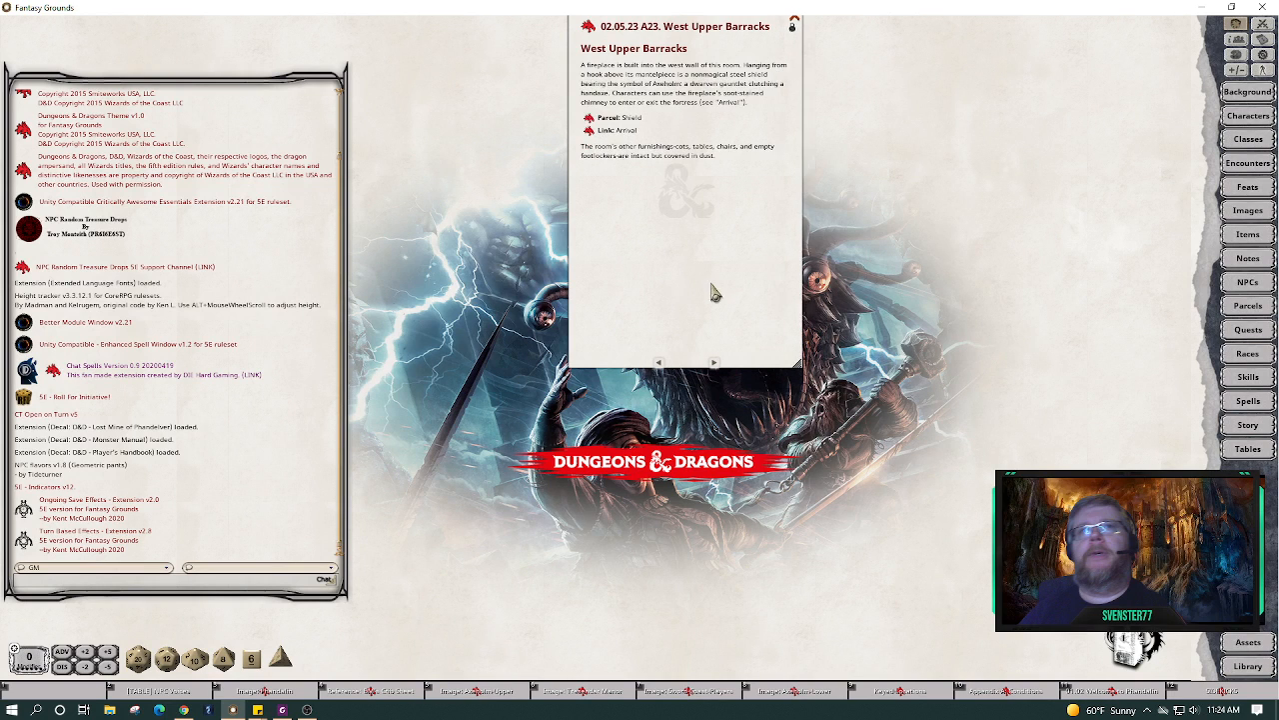
{"action": "left_click_drag", "start_coordinate": [713, 289], "coordinate": [808, 328]}
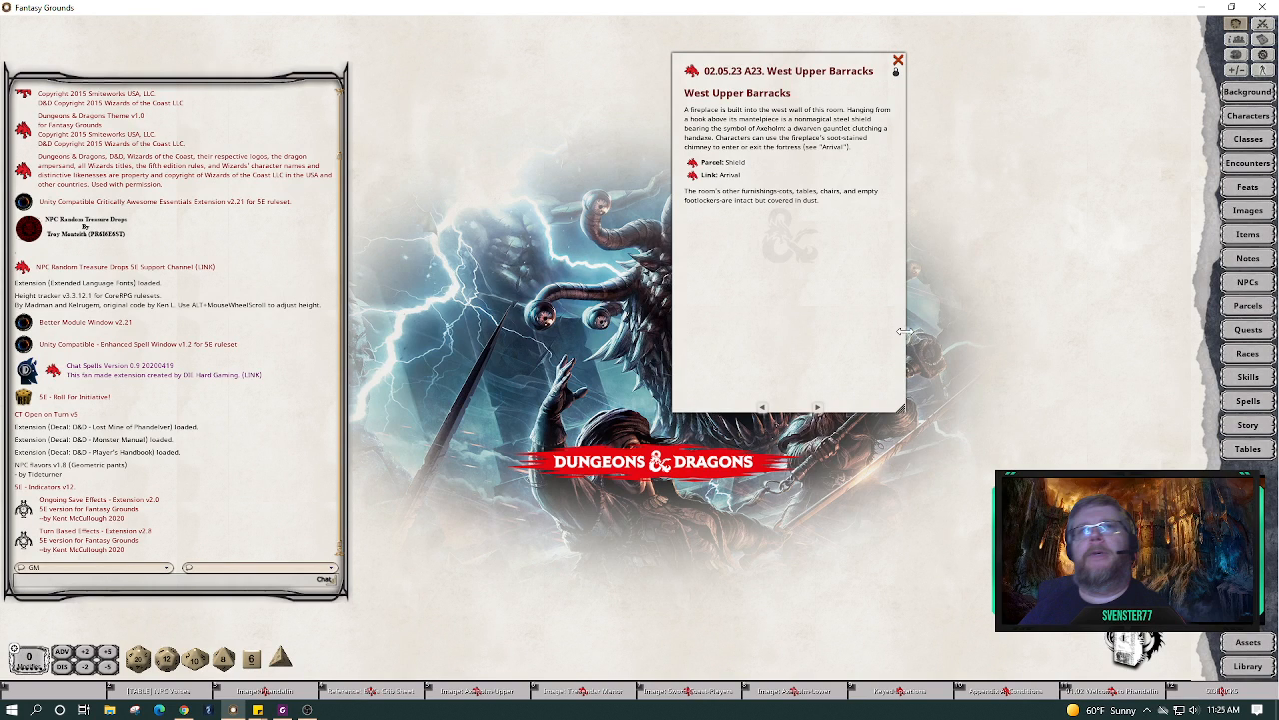
{"action": "mouse_move", "coordinate": [904, 331]}
{"action": "left_mouse_down"}
{"action": "mouse_move", "coordinate": [872, 330]}
{"action": "mouse_move", "coordinate": [893, 327]}
{"action": "left_mouse_up"}
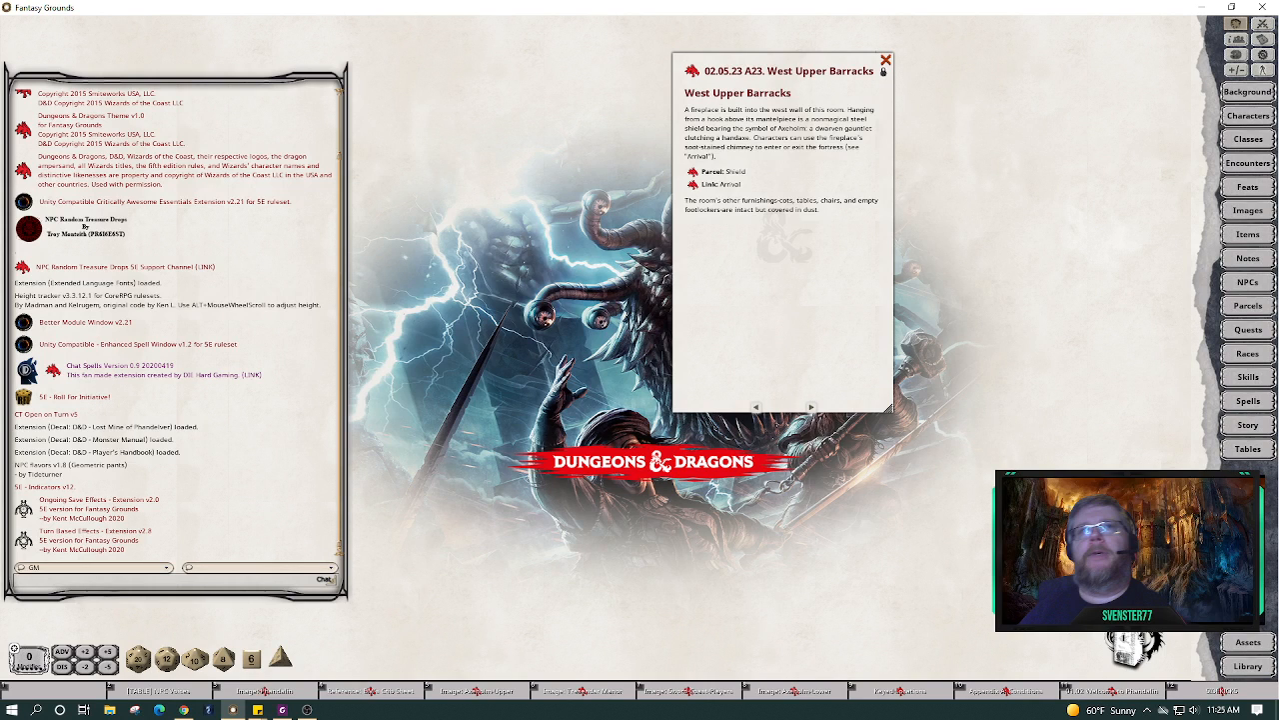
{"action": "key", "text": "alt+Tab"}
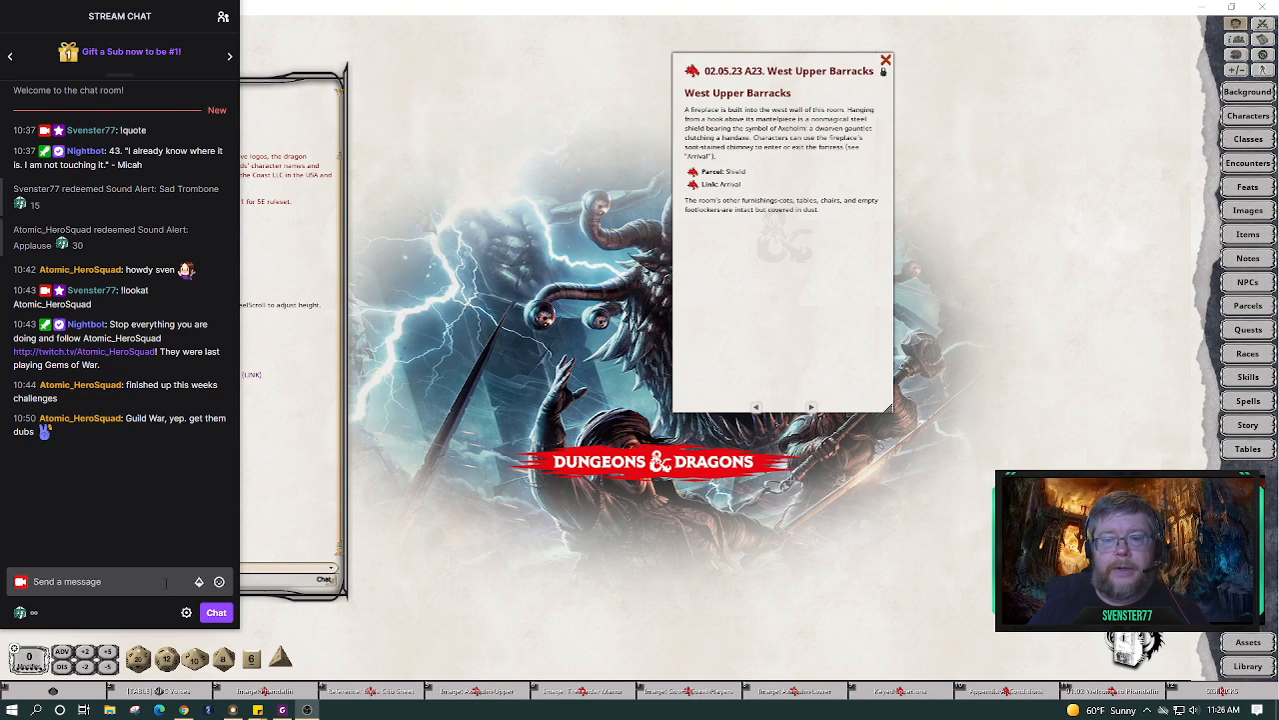
{"action": "left_click", "coordinate": [596, 481]}
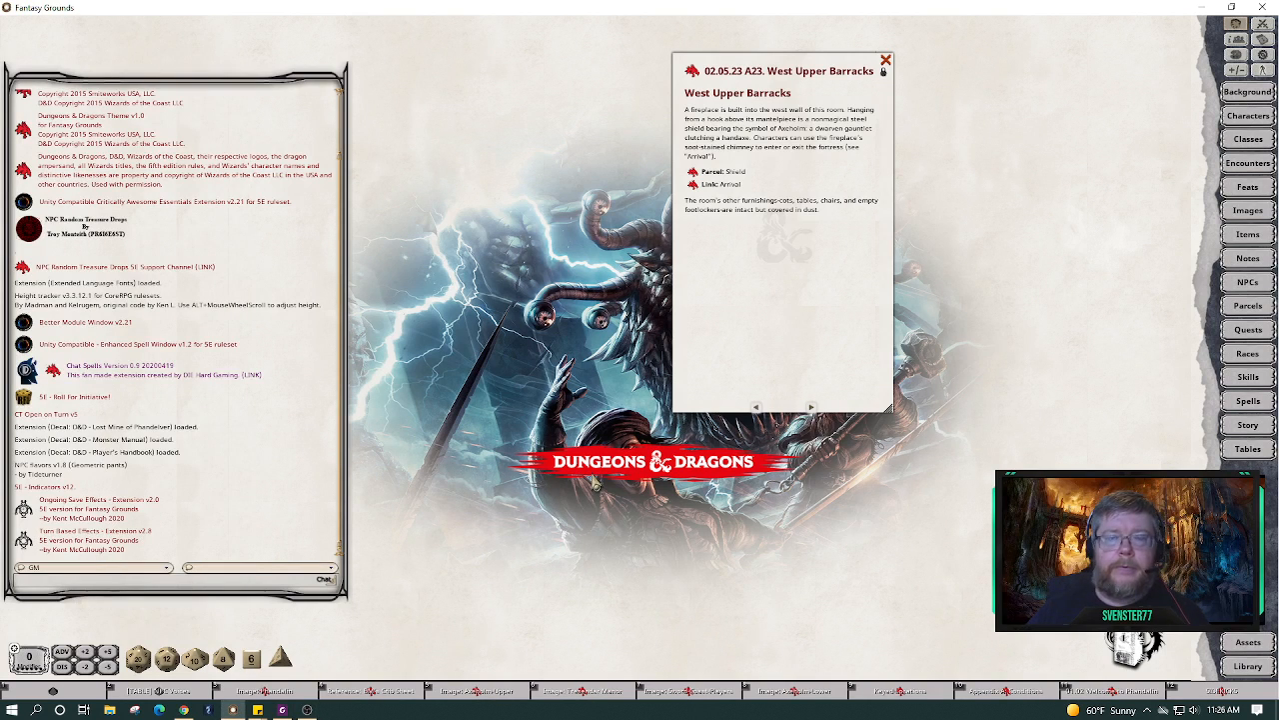